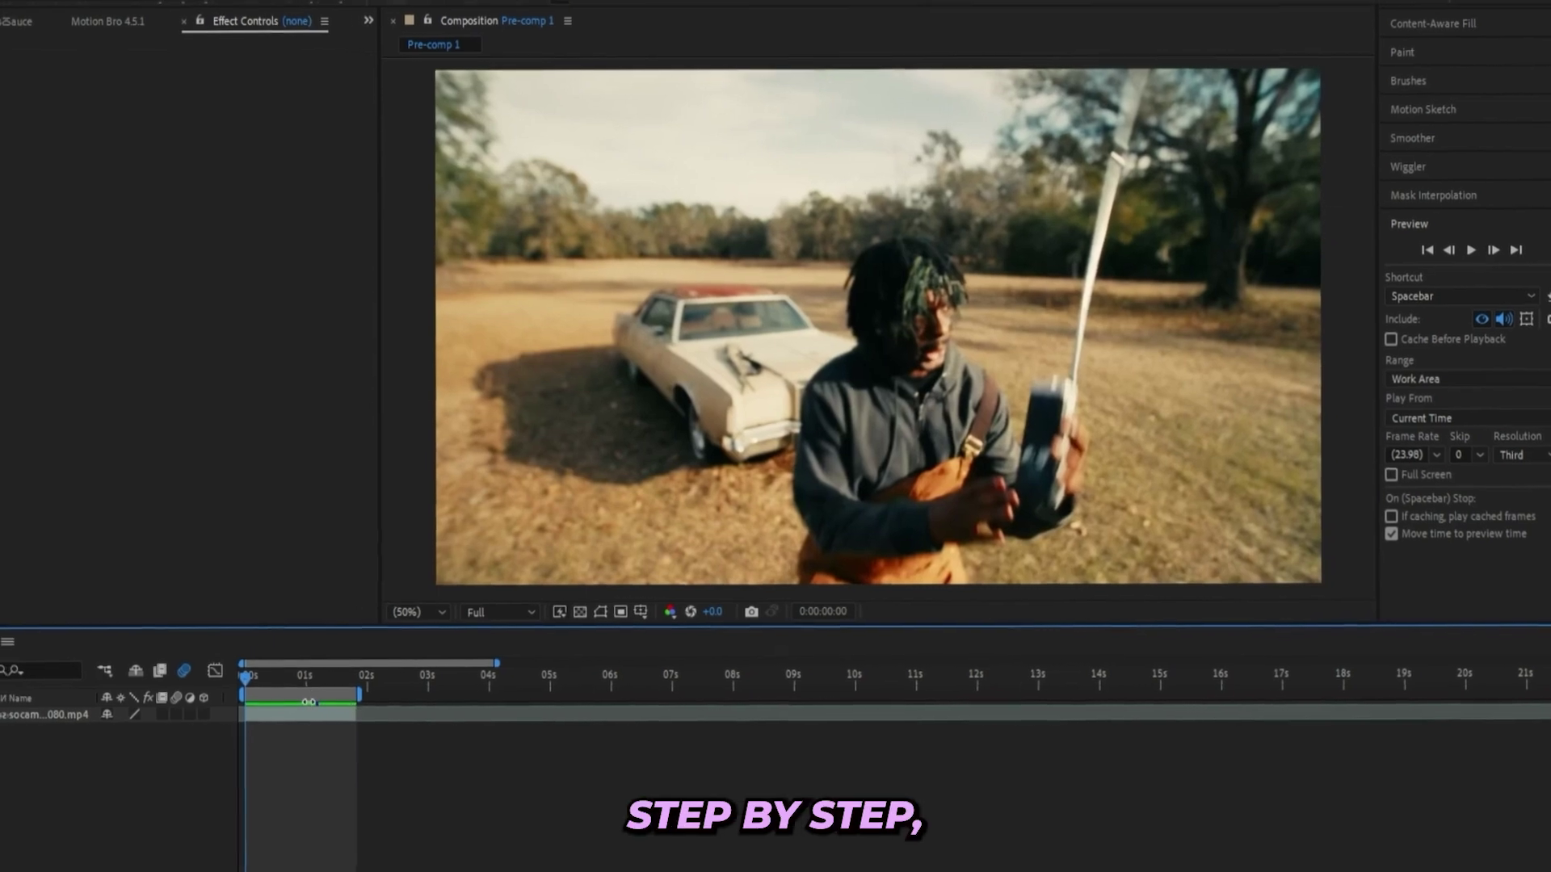
- Play and scrub through the source clip in Pre-comp 1 to review the shot
{"action": "left_click", "coordinate": [280, 702]}
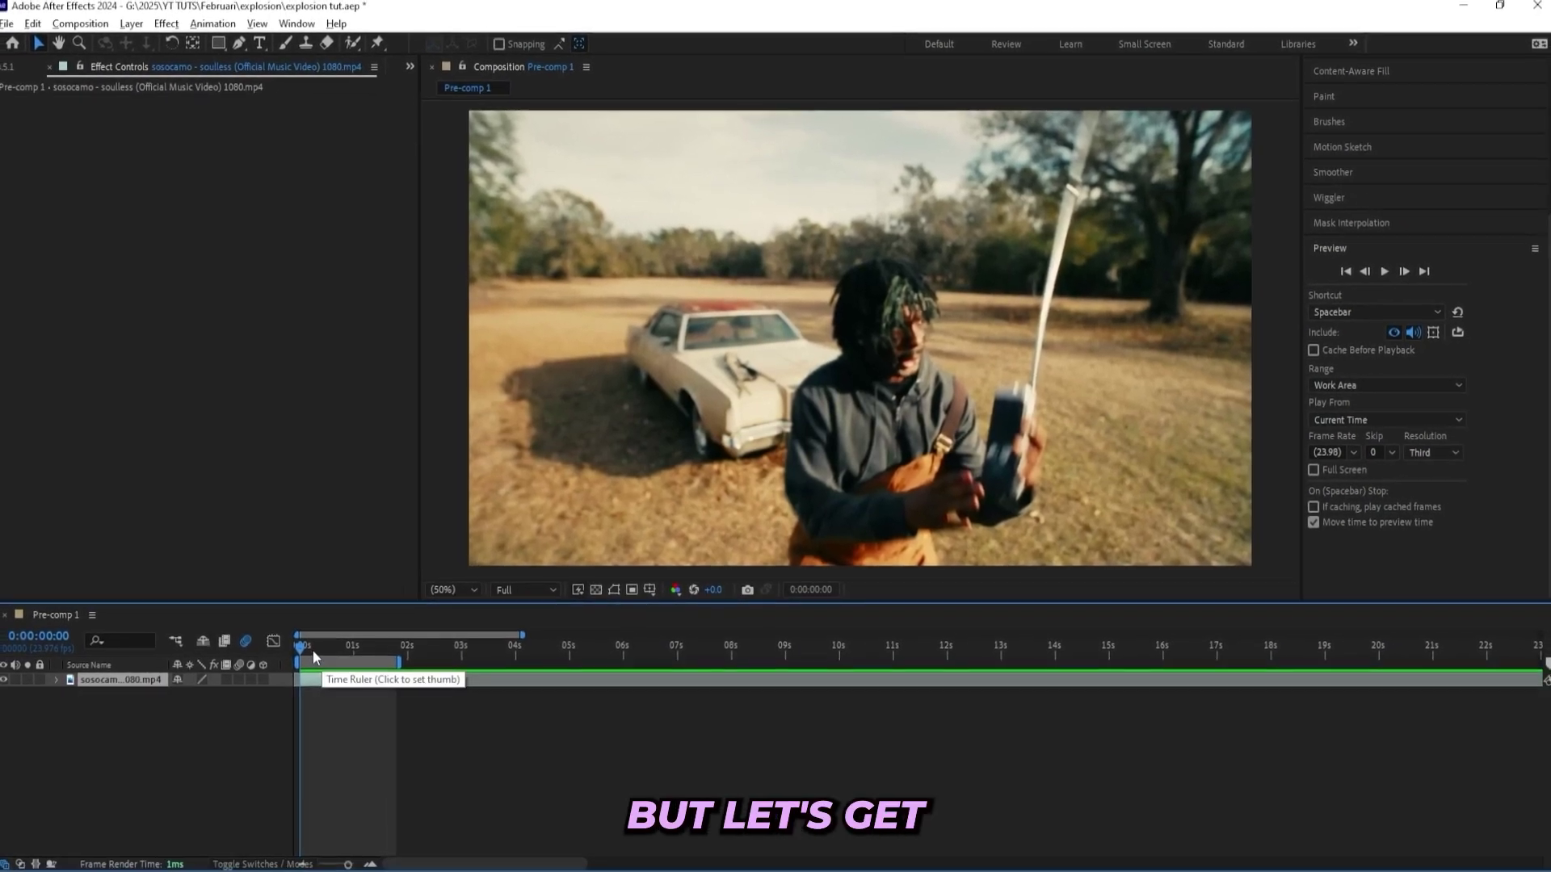
{"action": "key", "text": "space"}
{"action": "key", "text": "space"}
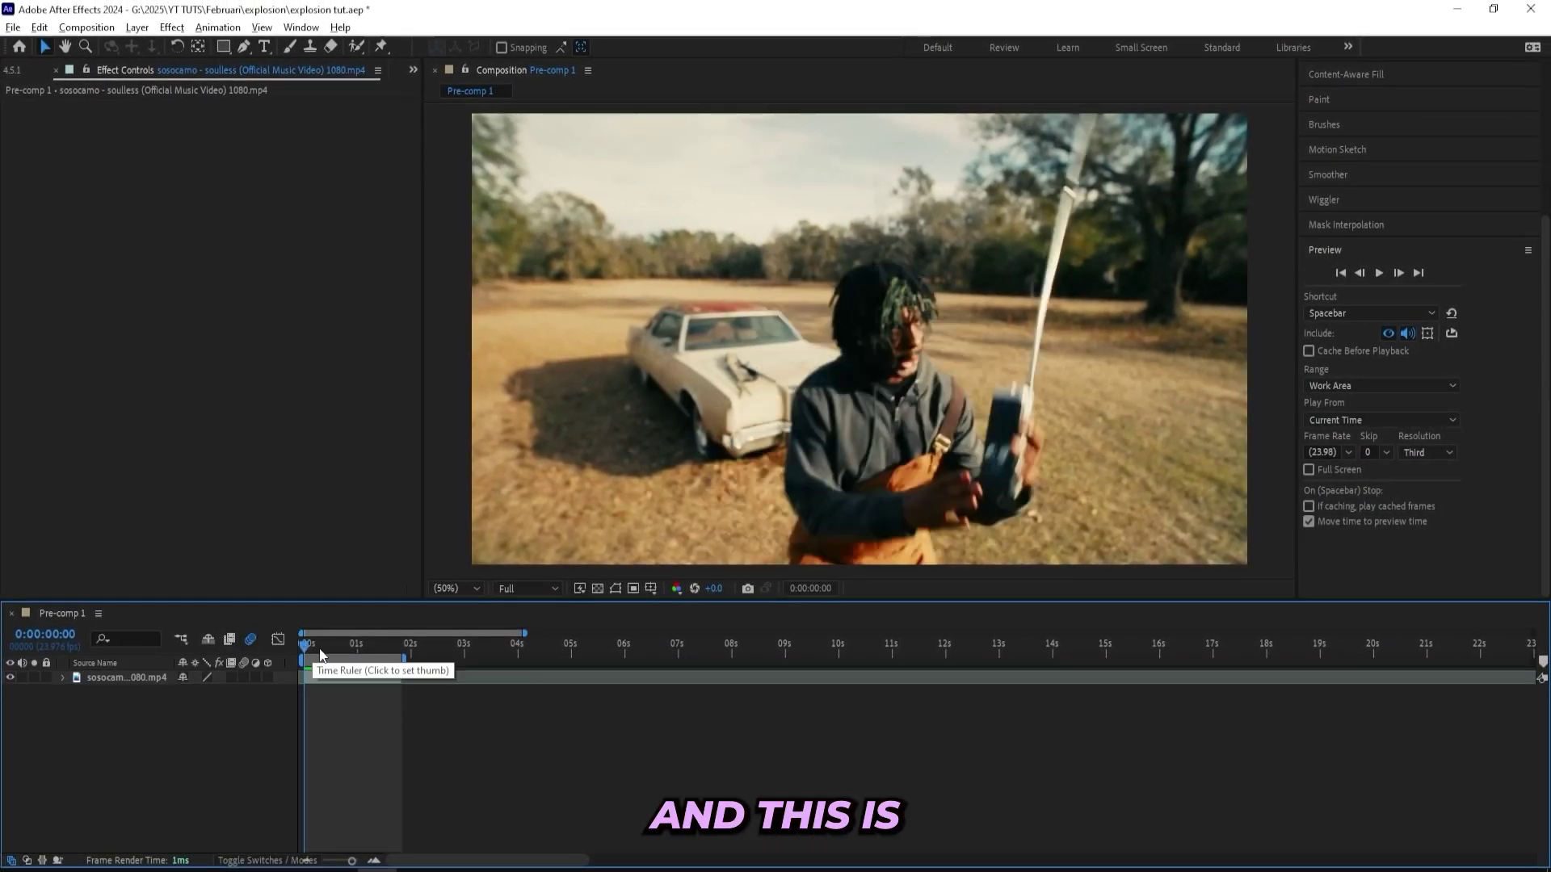
{"action": "key", "text": "space"}
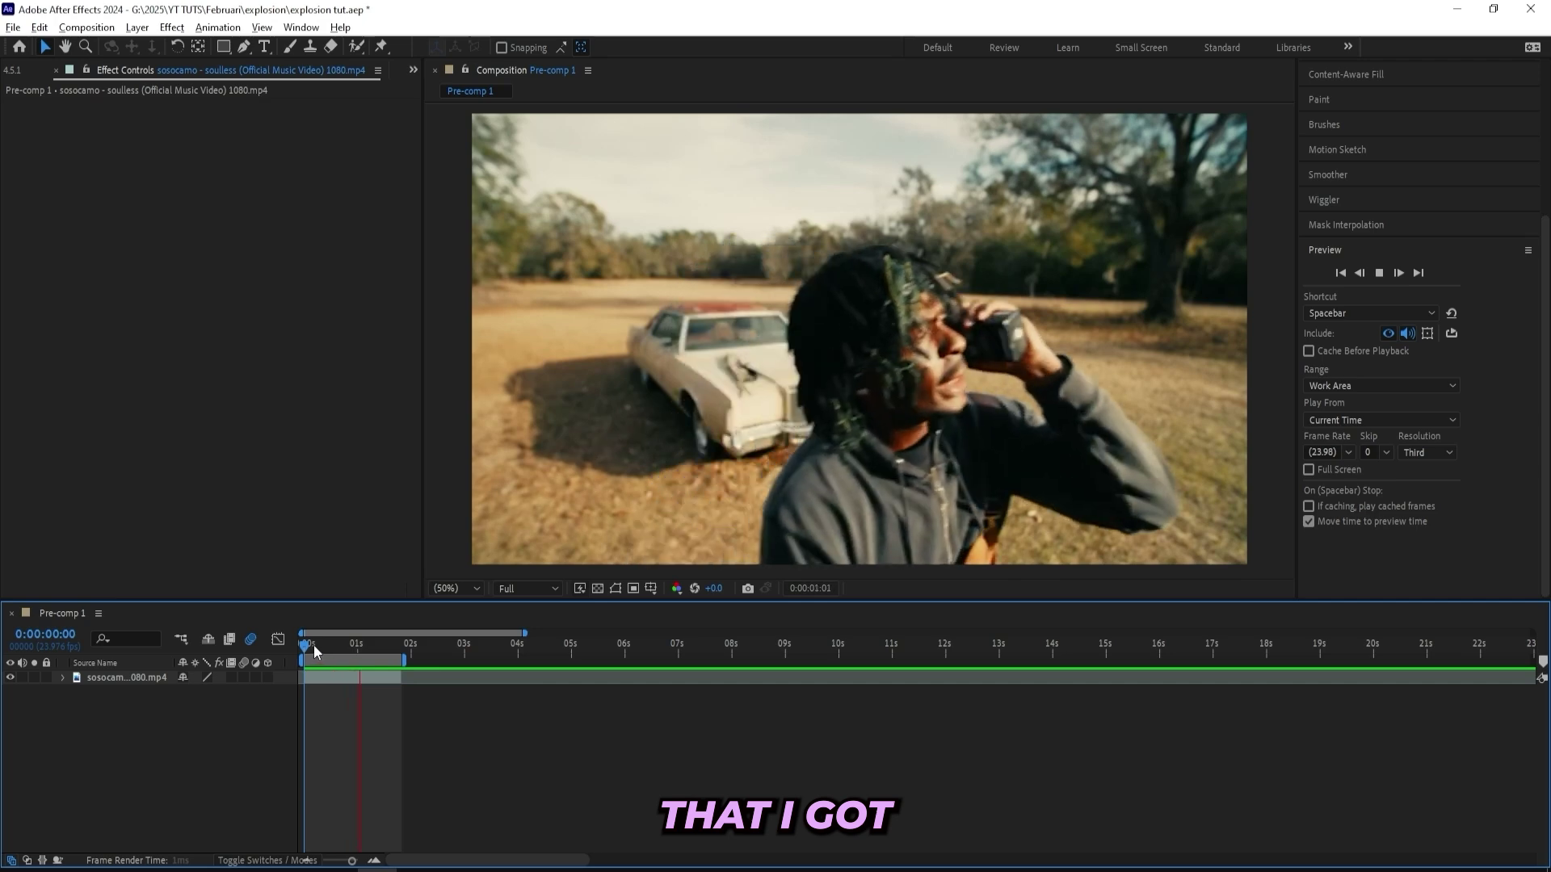
{"action": "key", "text": "space"}
{"action": "key", "text": "space"}
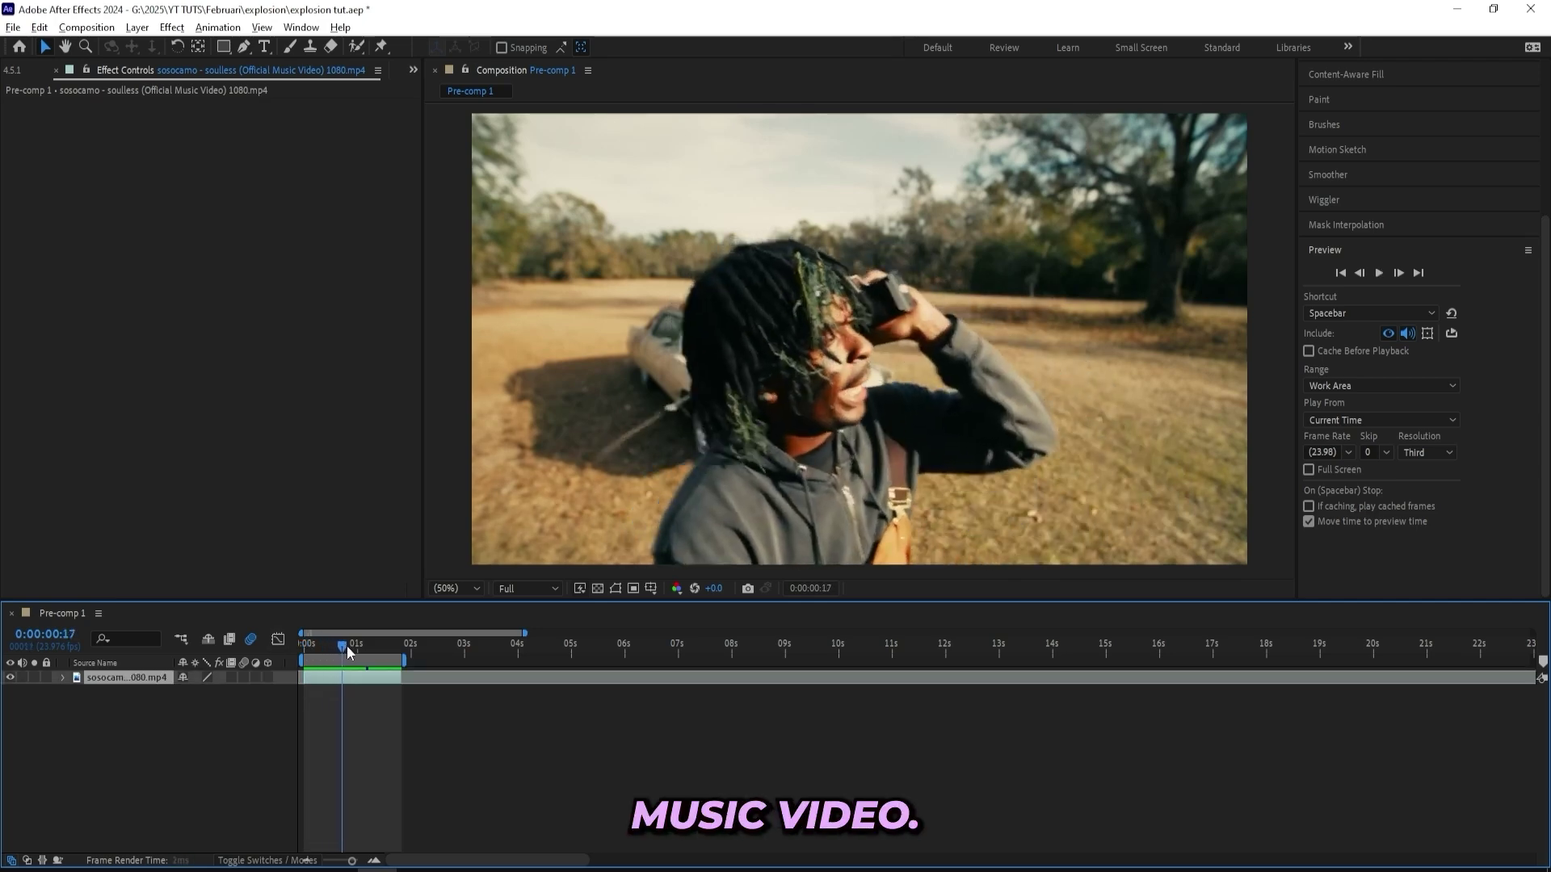
{"action": "key", "text": "space"}
{"action": "key", "text": "space"}
{"action": "key", "text": "space"}
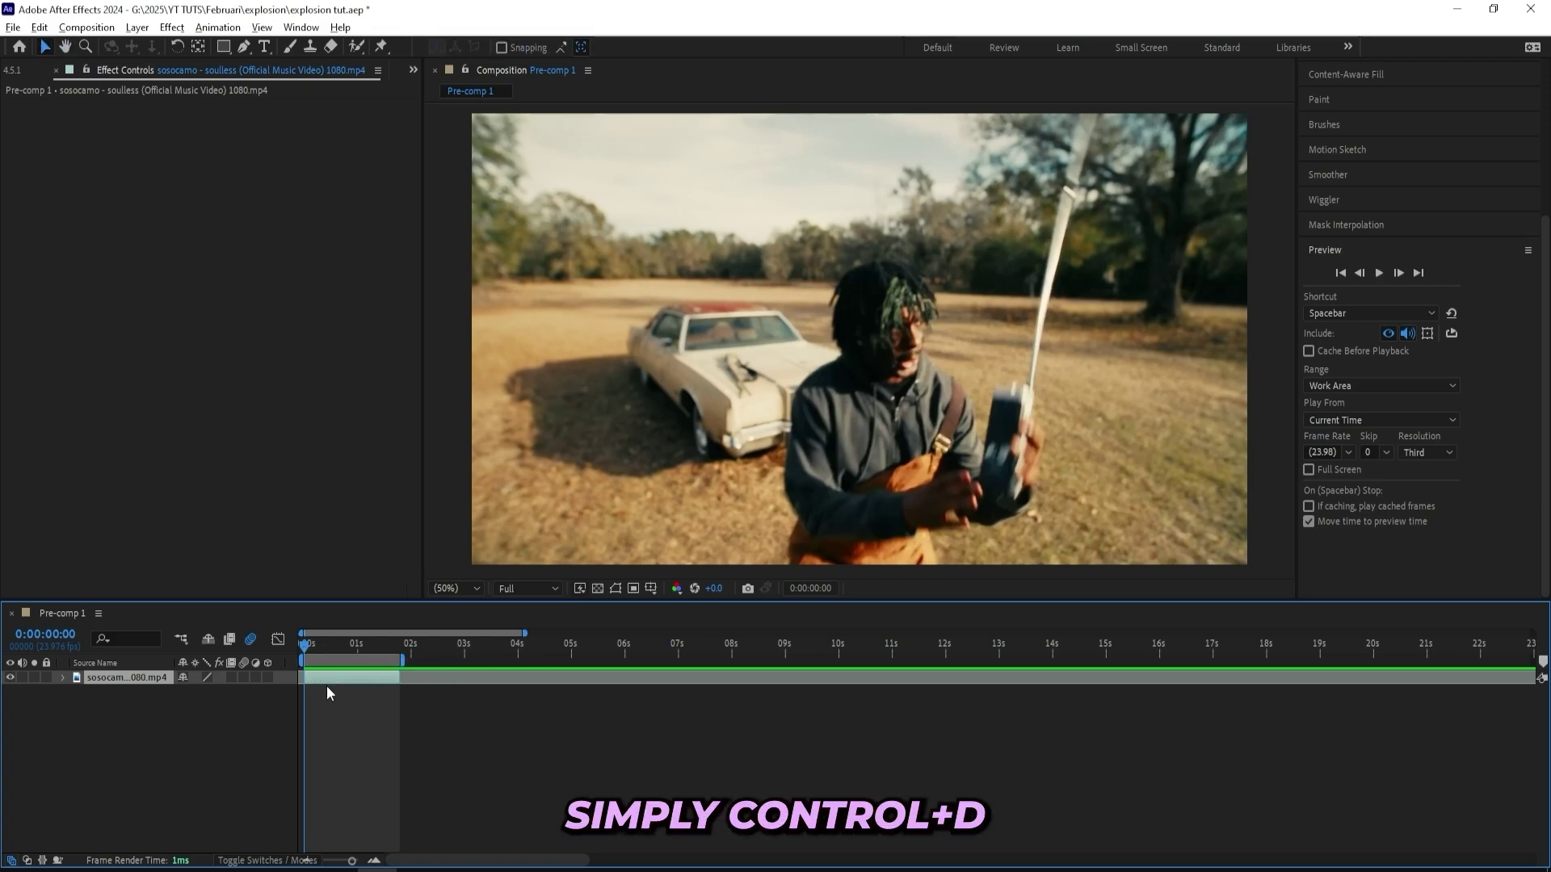
- Duplicate the video layer and rename the upper copy FOREGROUND
{"action": "key", "text": "ctrl+d"}
{"action": "right_click", "coordinate": [106, 673]}
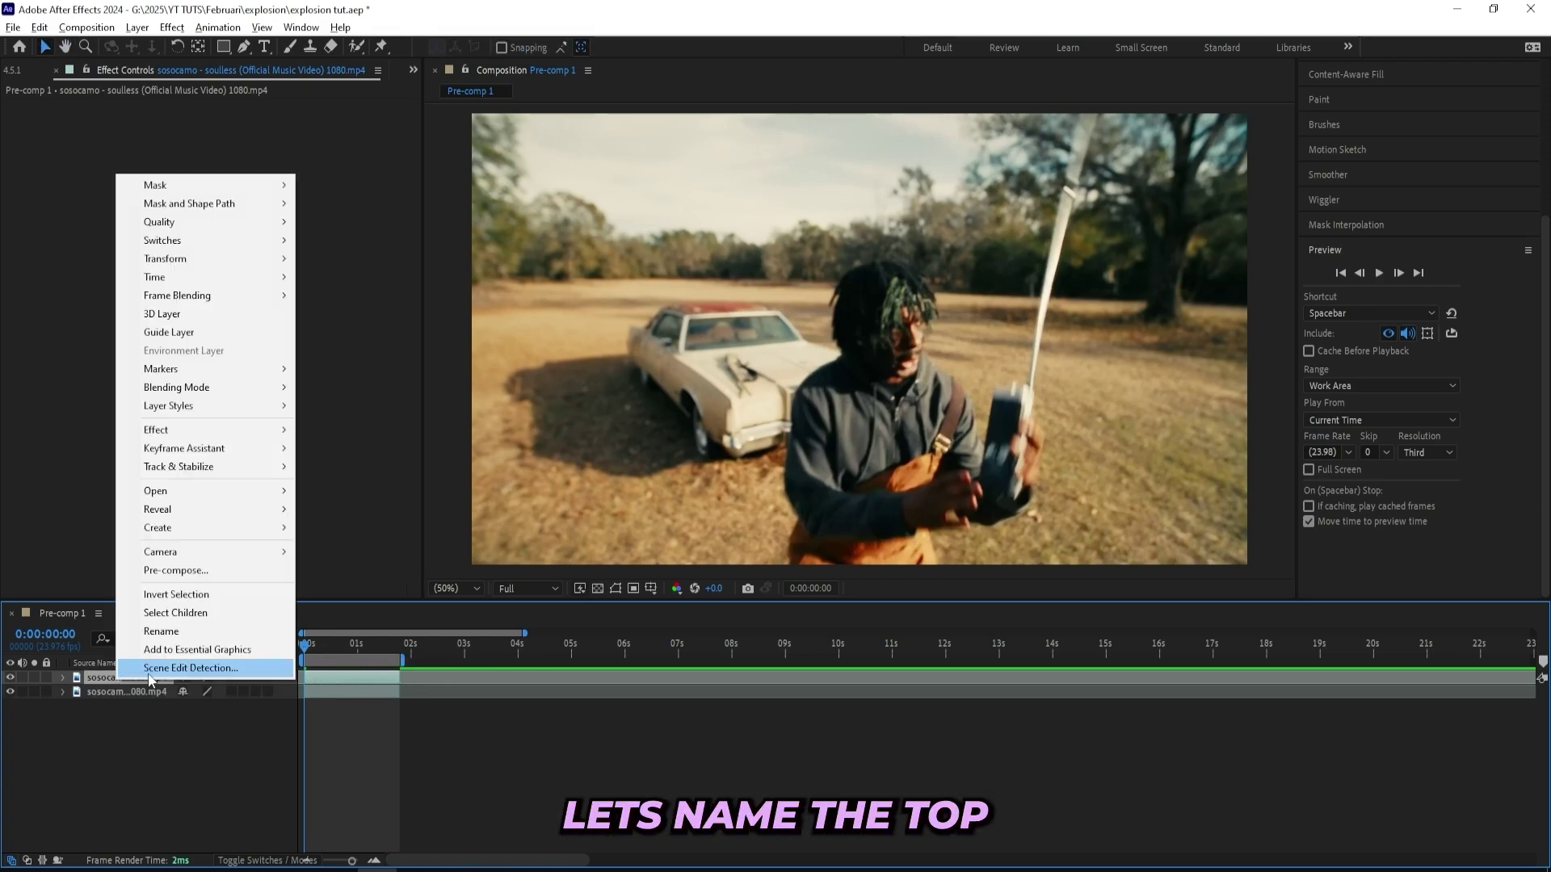
{"action": "left_click", "coordinate": [166, 630]}
{"action": "type", "text": "FORE"}
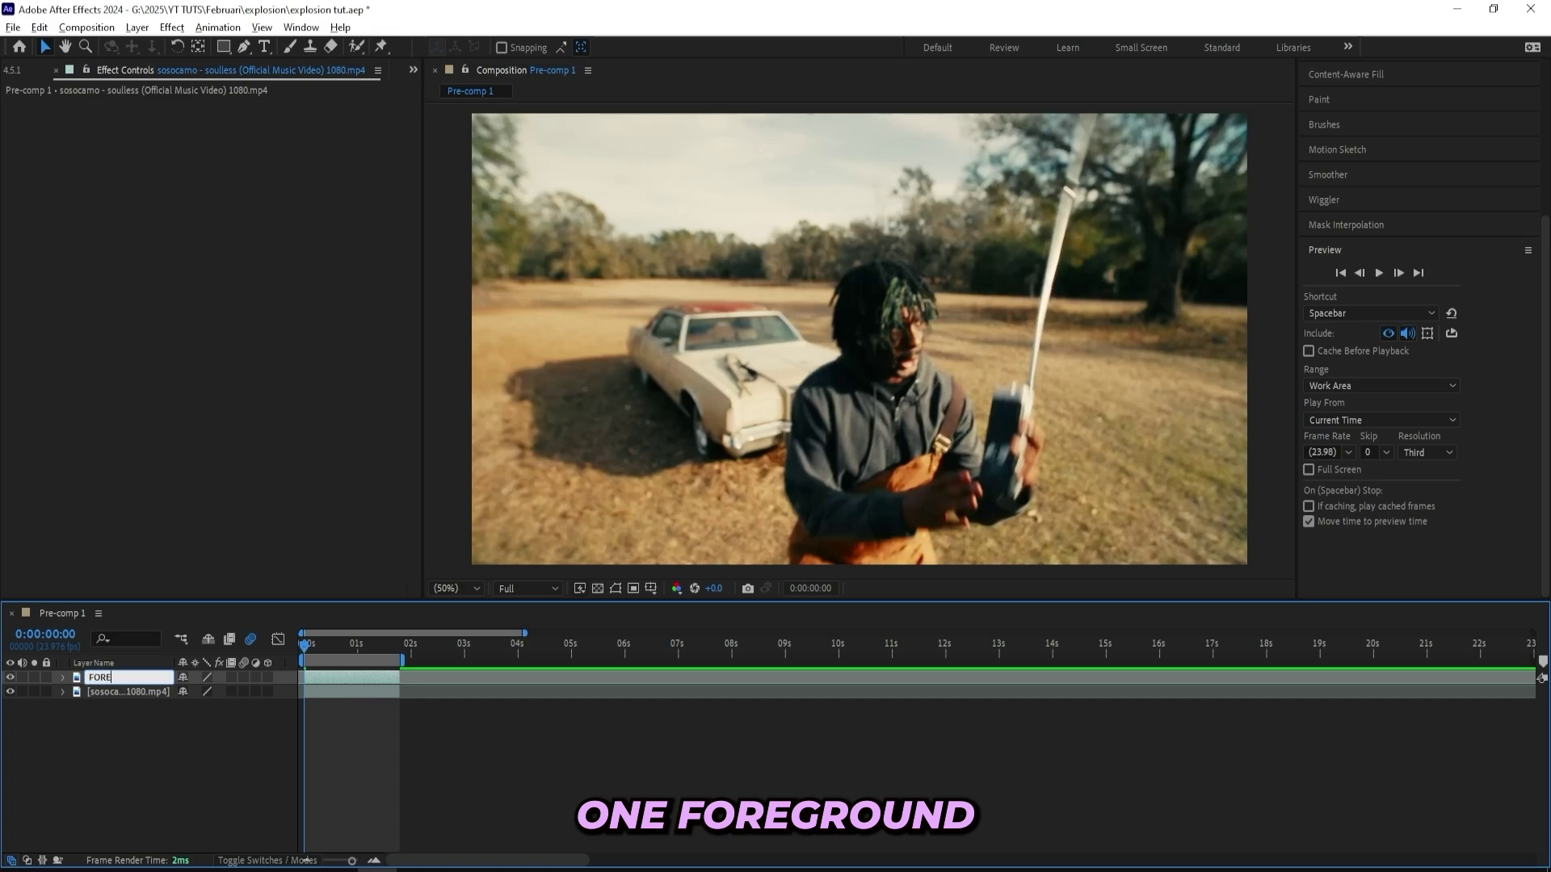
{"action": "type", "text": "GROUND"}
{"action": "key", "text": "Return"}
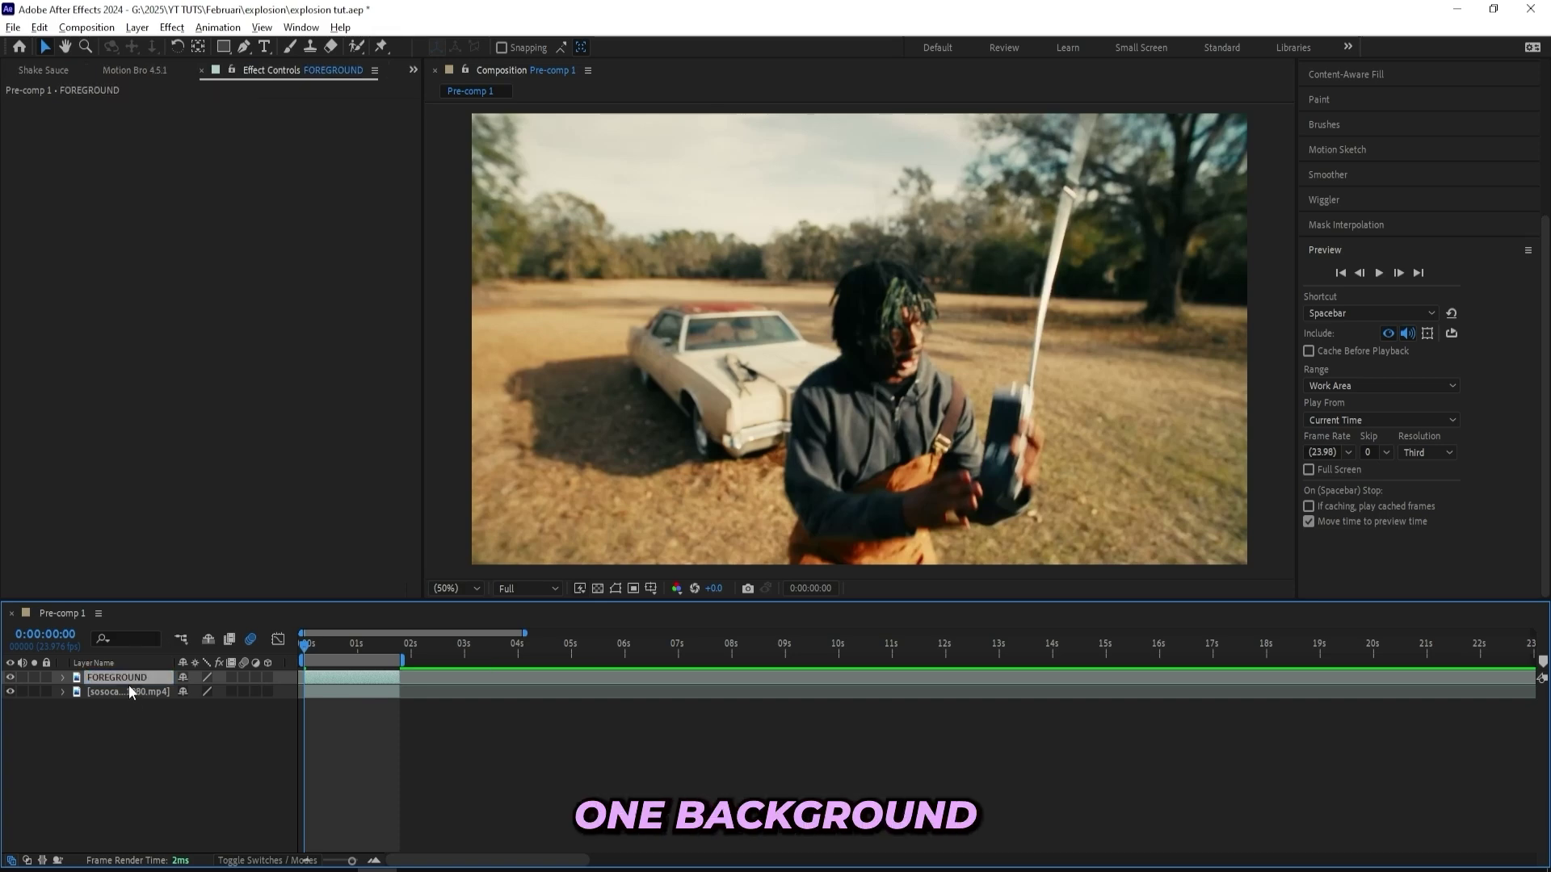
- Rename the lower video layer BG
{"action": "right_click", "coordinate": [130, 693]}
{"action": "left_click", "coordinate": [168, 654]}
{"action": "type", "text": "BG"}
{"action": "key", "text": "Return"}
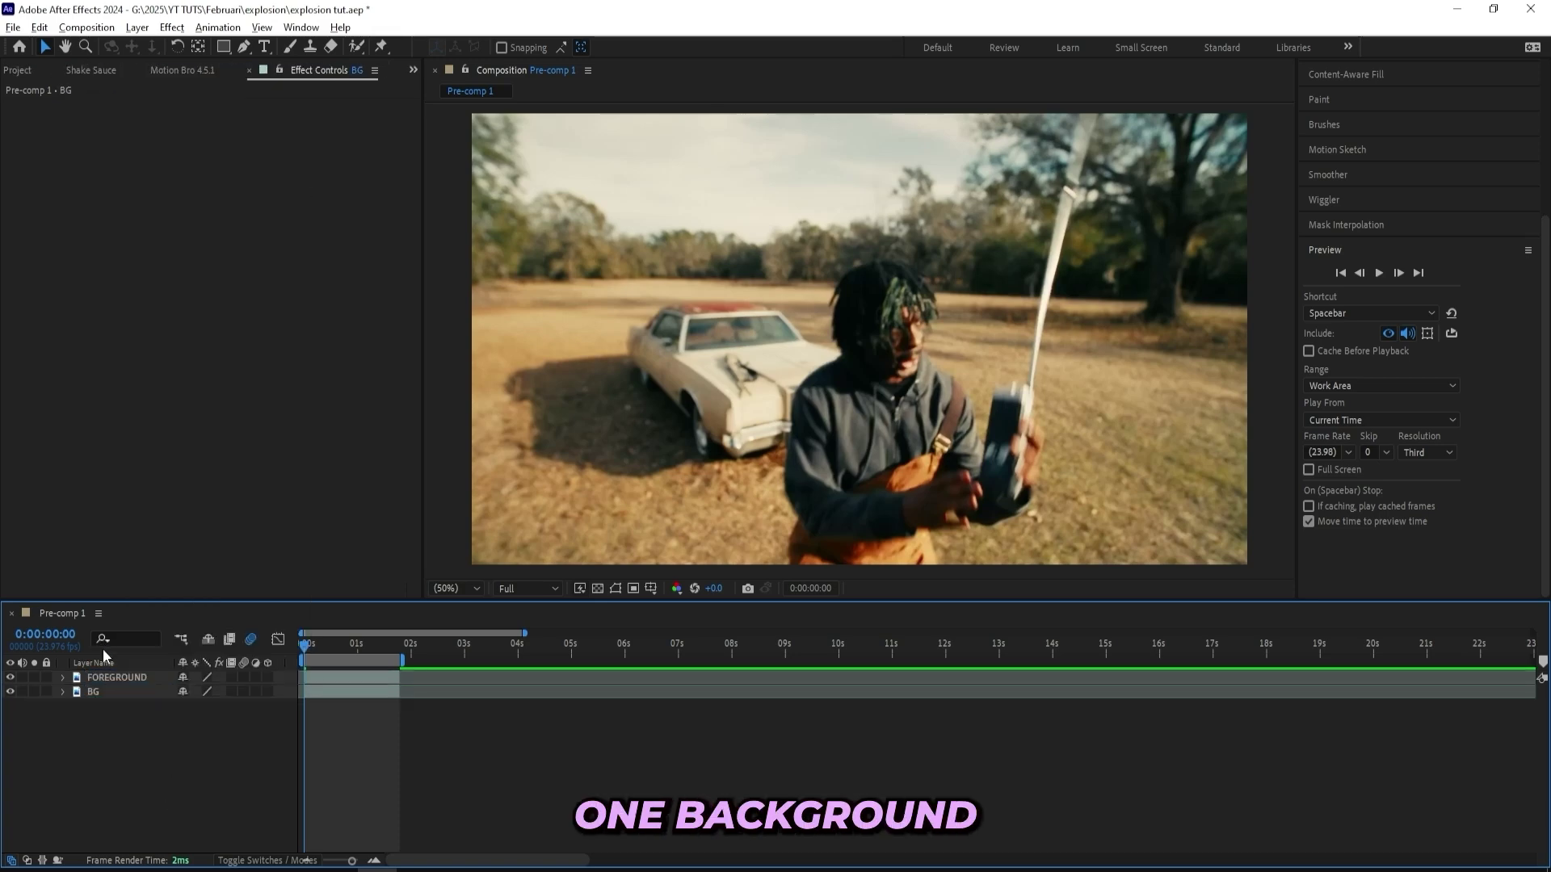
- Rotoscope the man and the phone in his hand on the FOREGROUND layer with the Roto Brush, then scrub the composition to check it
{"action": "left_click", "coordinate": [322, 675]}
{"action": "left_click", "coordinate": [355, 46]}
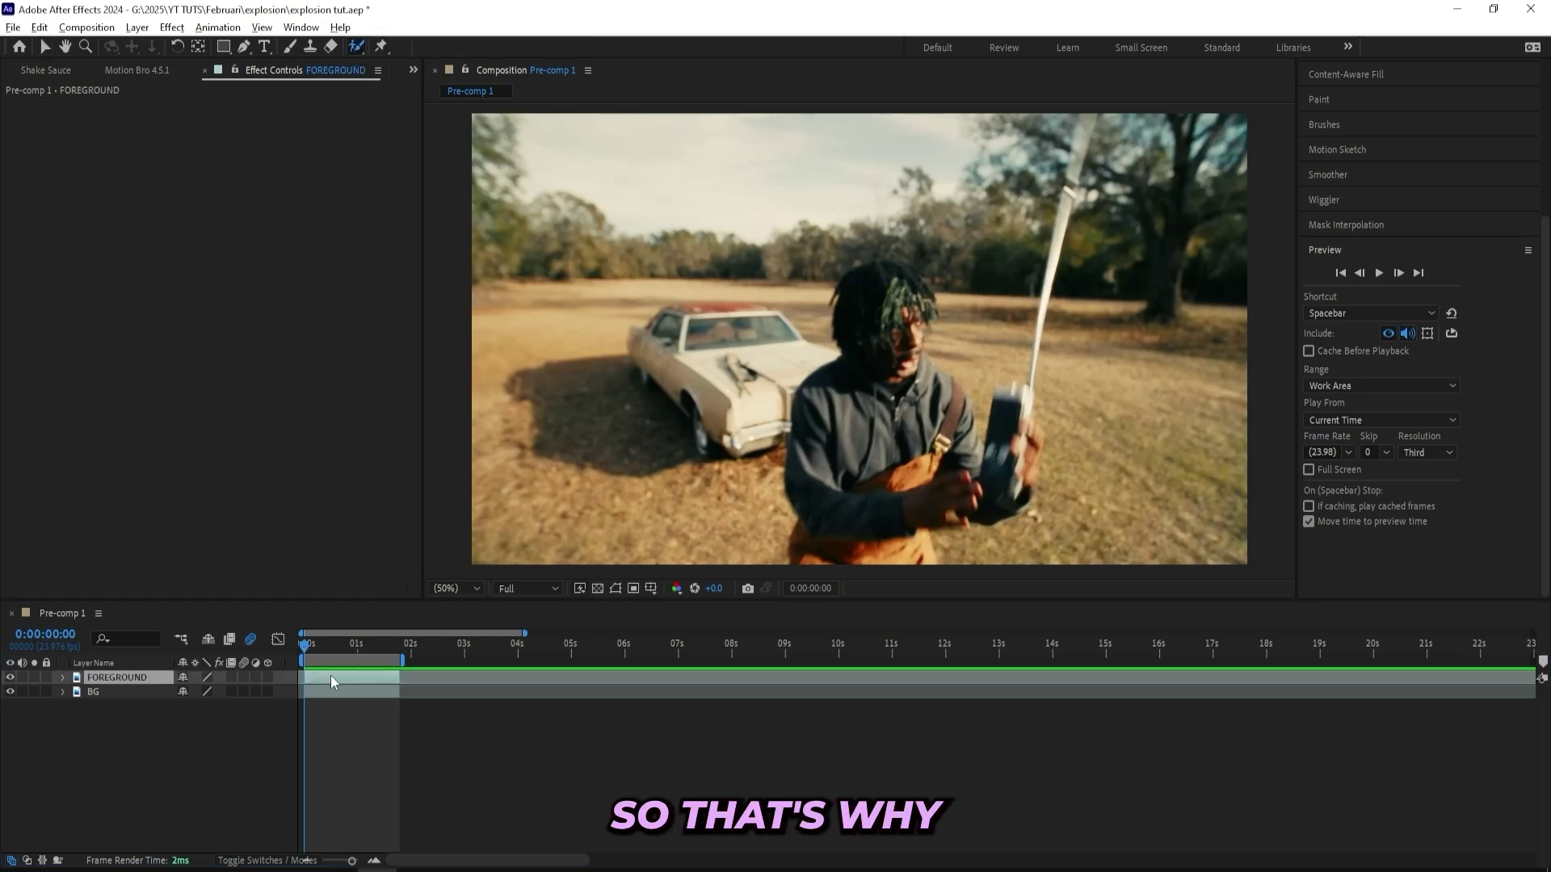
{"action": "double_click", "coordinate": [331, 676]}
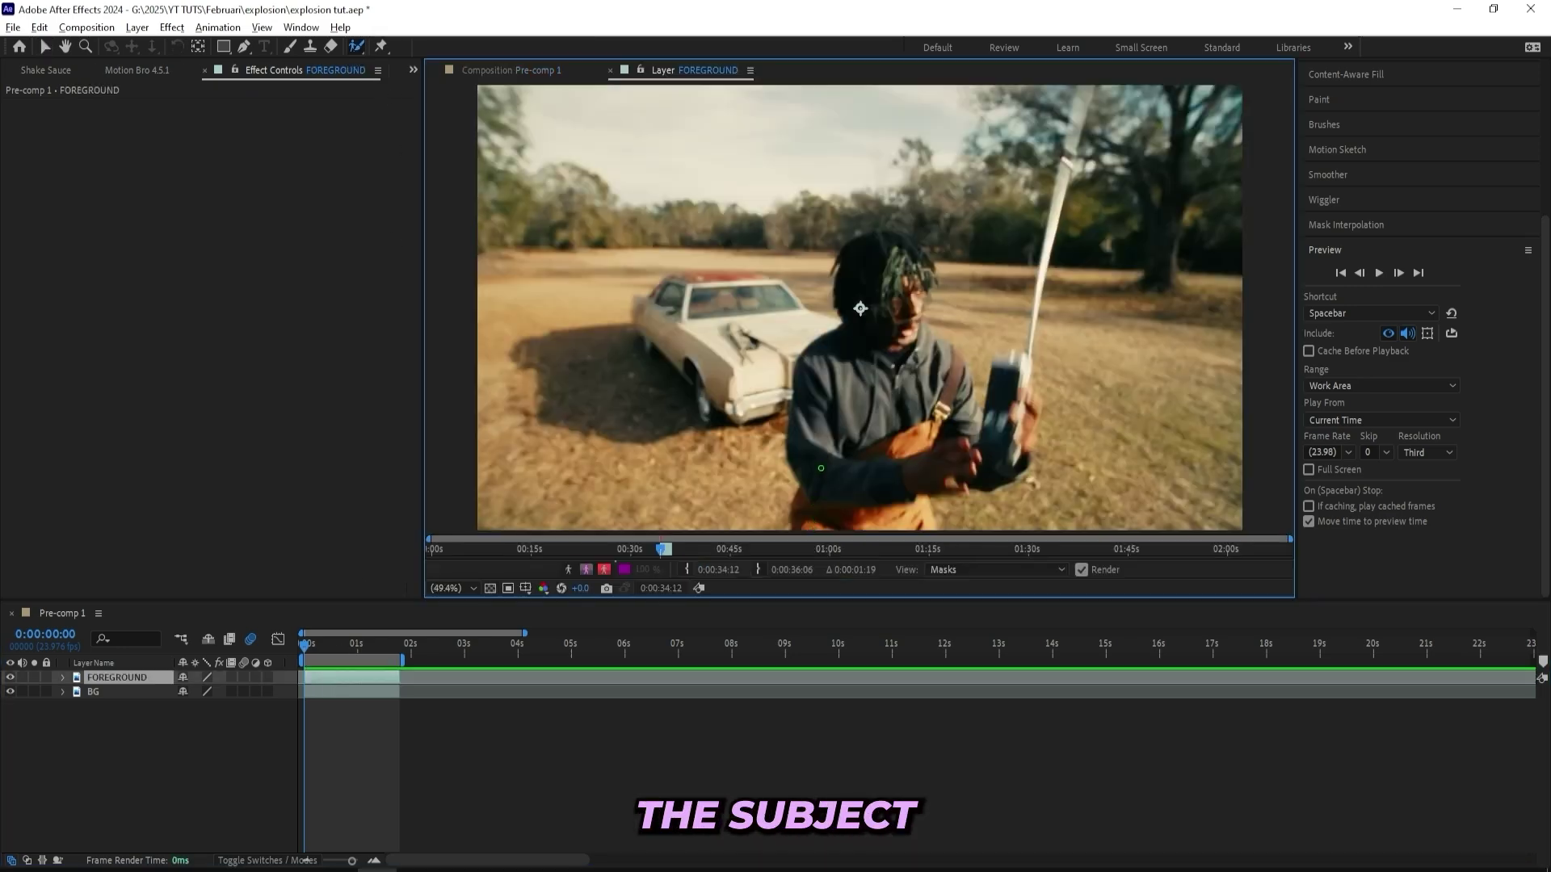
{"action": "left_click_drag", "start_coordinate": [815, 519], "coordinate": [847, 320]}
{"action": "mouse_move", "coordinate": [892, 254]}
{"action": "left_mouse_down"}
{"action": "mouse_move", "coordinate": [916, 380]}
{"action": "mouse_move", "coordinate": [859, 492]}
{"action": "mouse_move", "coordinate": [895, 503]}
{"action": "mouse_move", "coordinate": [814, 513]}
{"action": "left_mouse_up"}
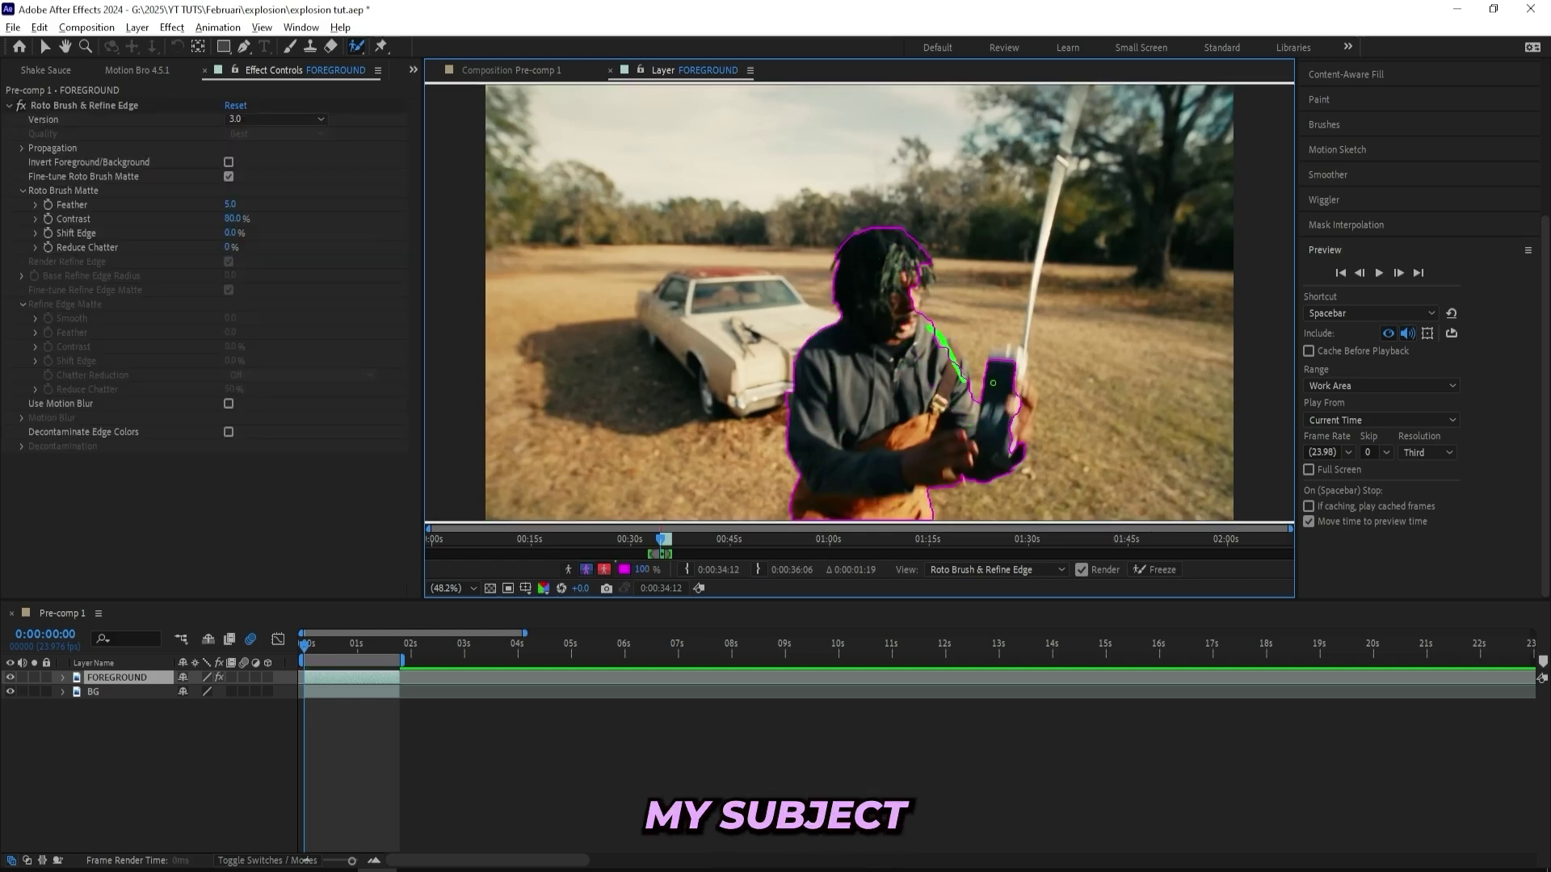
{"action": "mouse_move", "coordinate": [993, 383]}
{"action": "left_mouse_down"}
{"action": "mouse_move", "coordinate": [1019, 399]}
{"action": "mouse_move", "coordinate": [1003, 356]}
{"action": "left_mouse_up"}
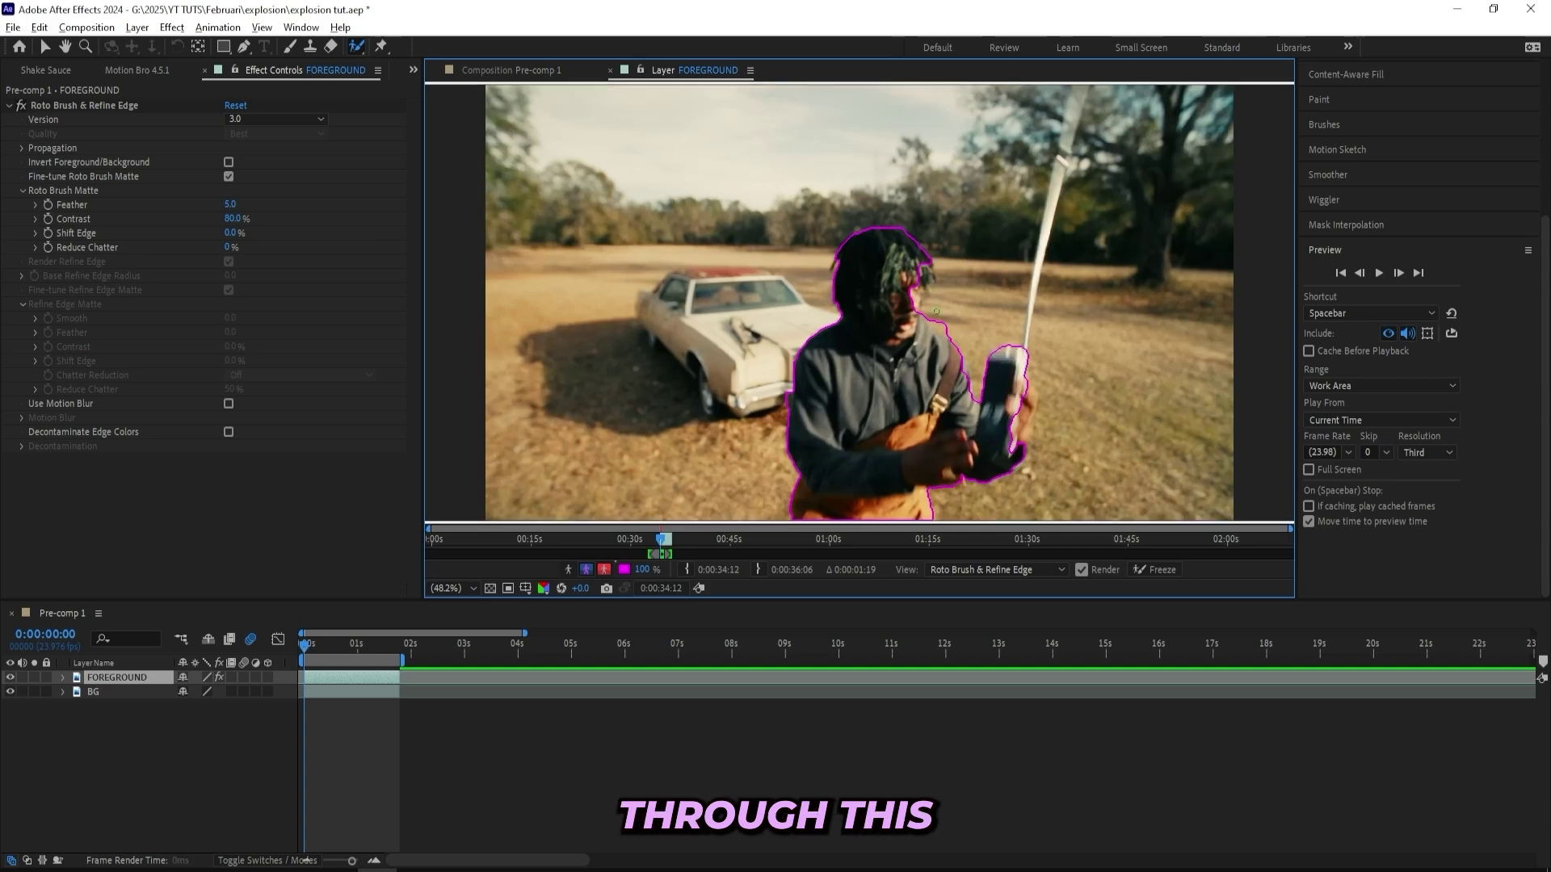
{"action": "left_click_drag", "start_coordinate": [923, 261], "coordinate": [913, 296]}
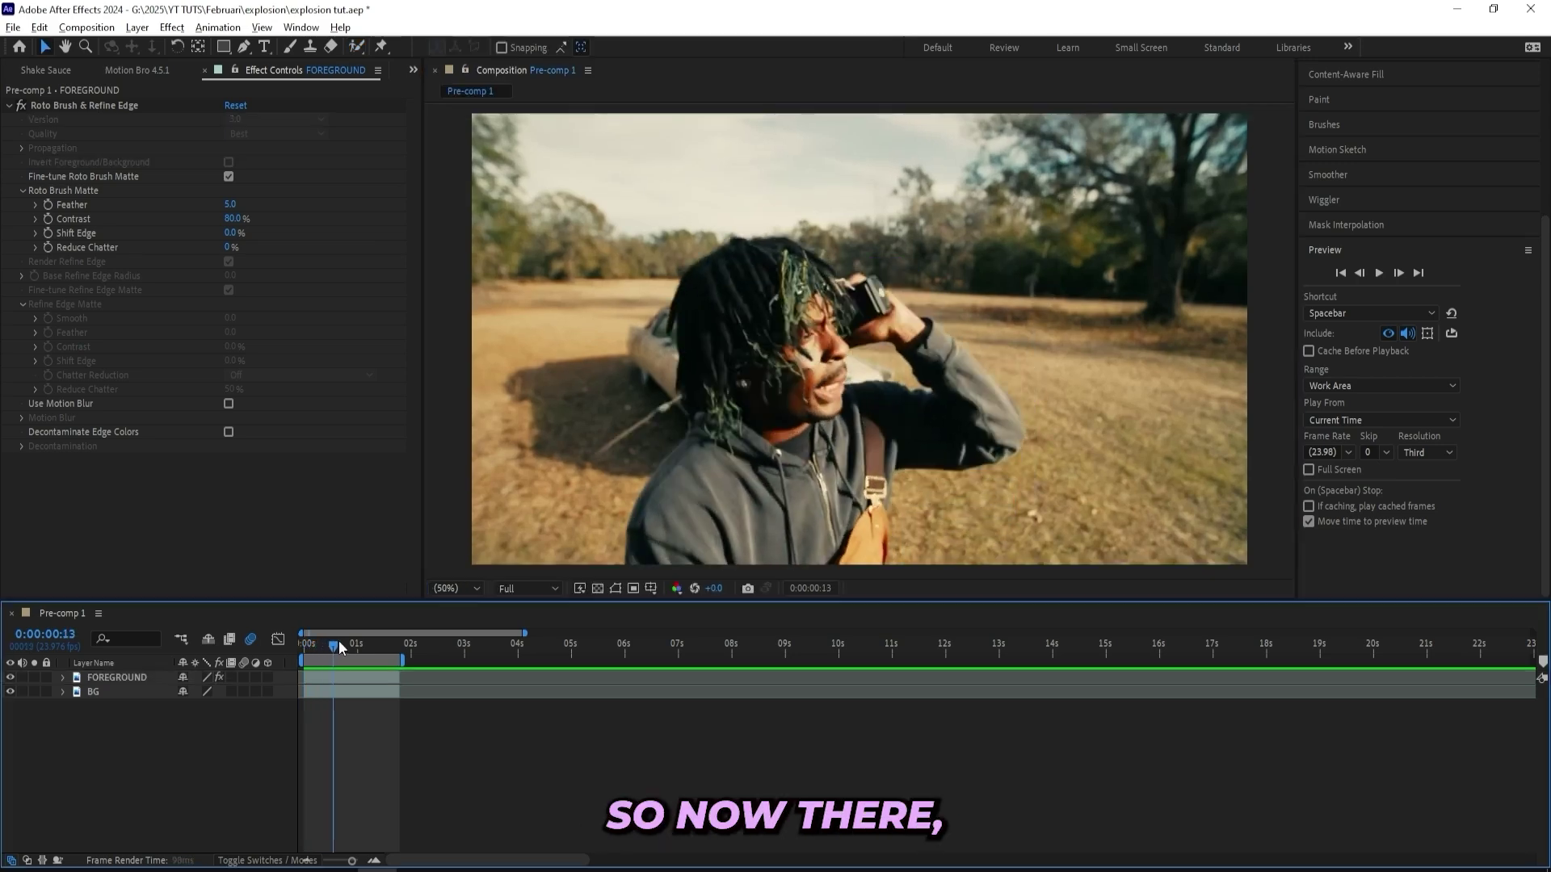
{"action": "left_click_drag", "start_coordinate": [337, 642], "coordinate": [380, 642]}
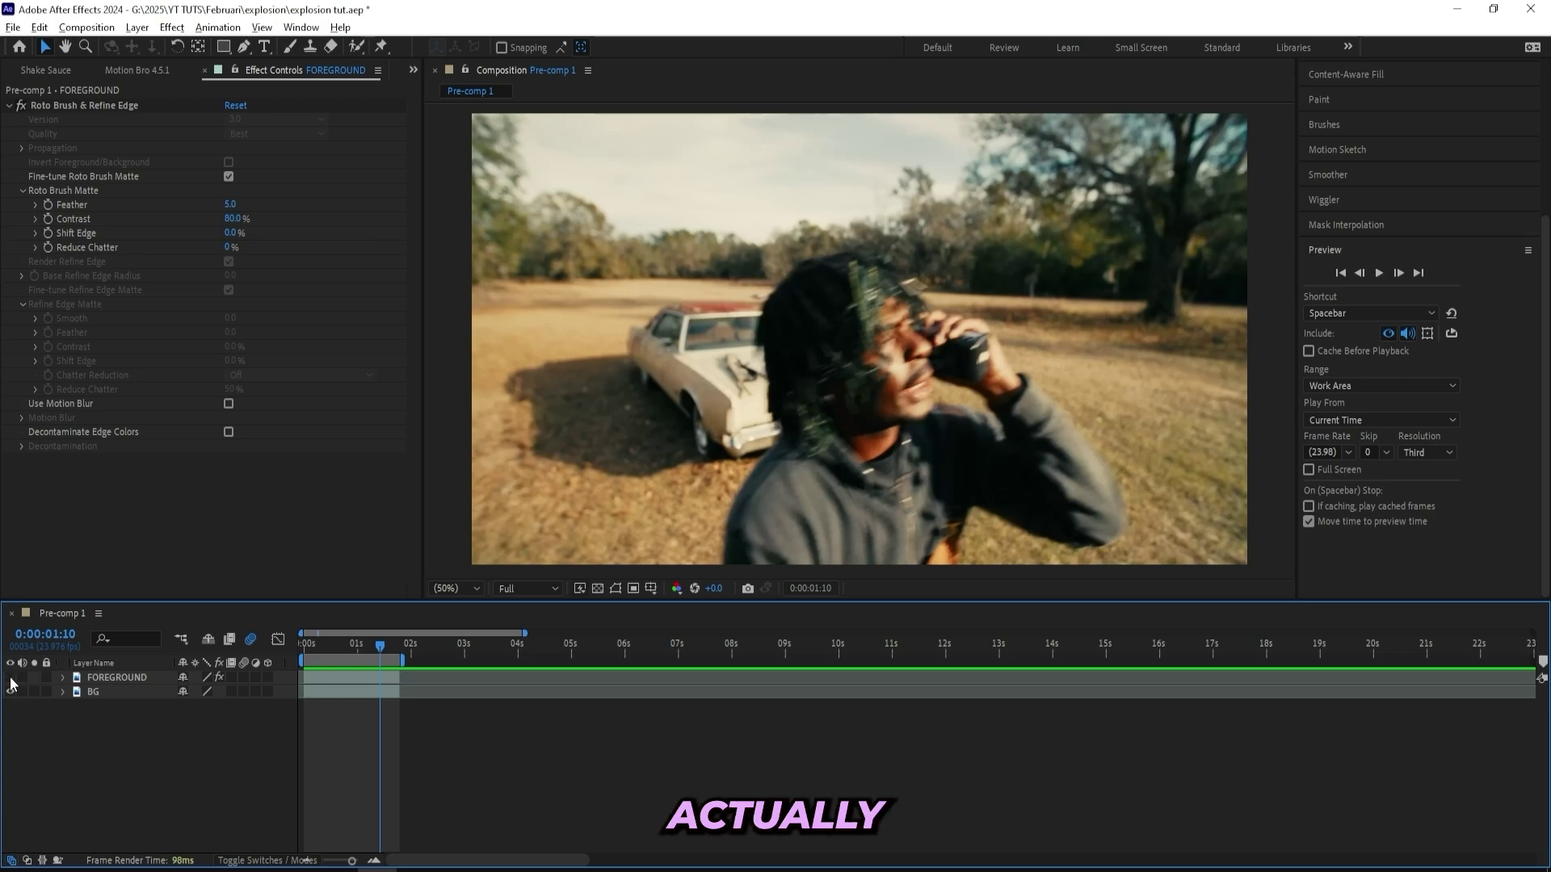
- Run Track Camera on the BG layer with FOREGROUND hidden, and expand the 3D Camera Tracker's advanced settings
{"action": "left_click_drag", "start_coordinate": [381, 642], "coordinate": [272, 649]}
{"action": "left_click", "coordinate": [327, 686]}
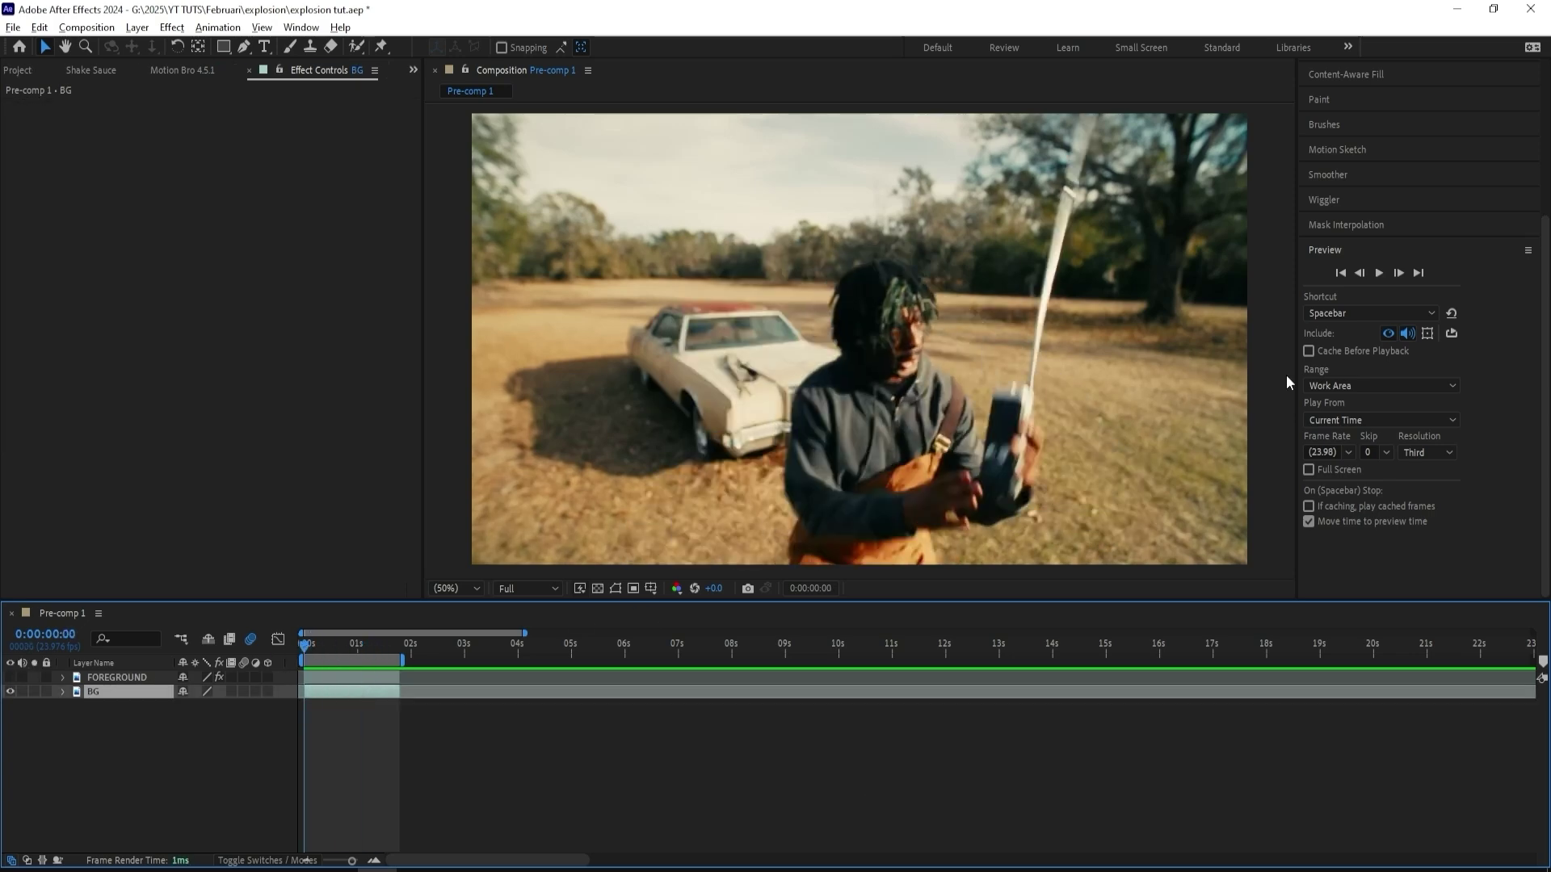
{"action": "left_click", "coordinate": [1321, 249]}
{"action": "left_click", "coordinate": [1333, 270]}
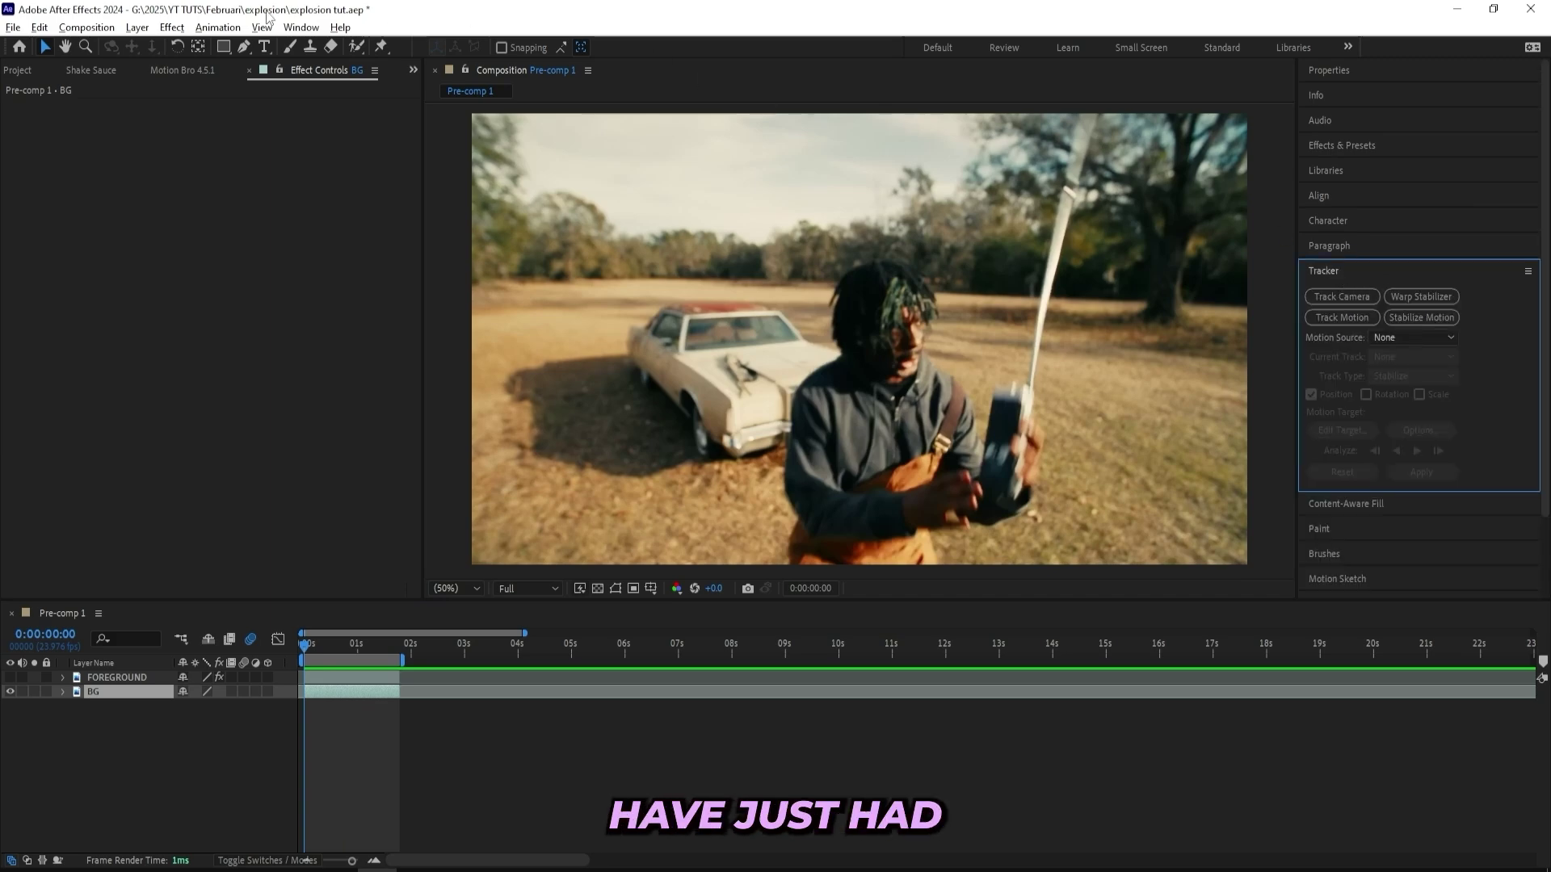
{"action": "left_click", "coordinate": [301, 27]}
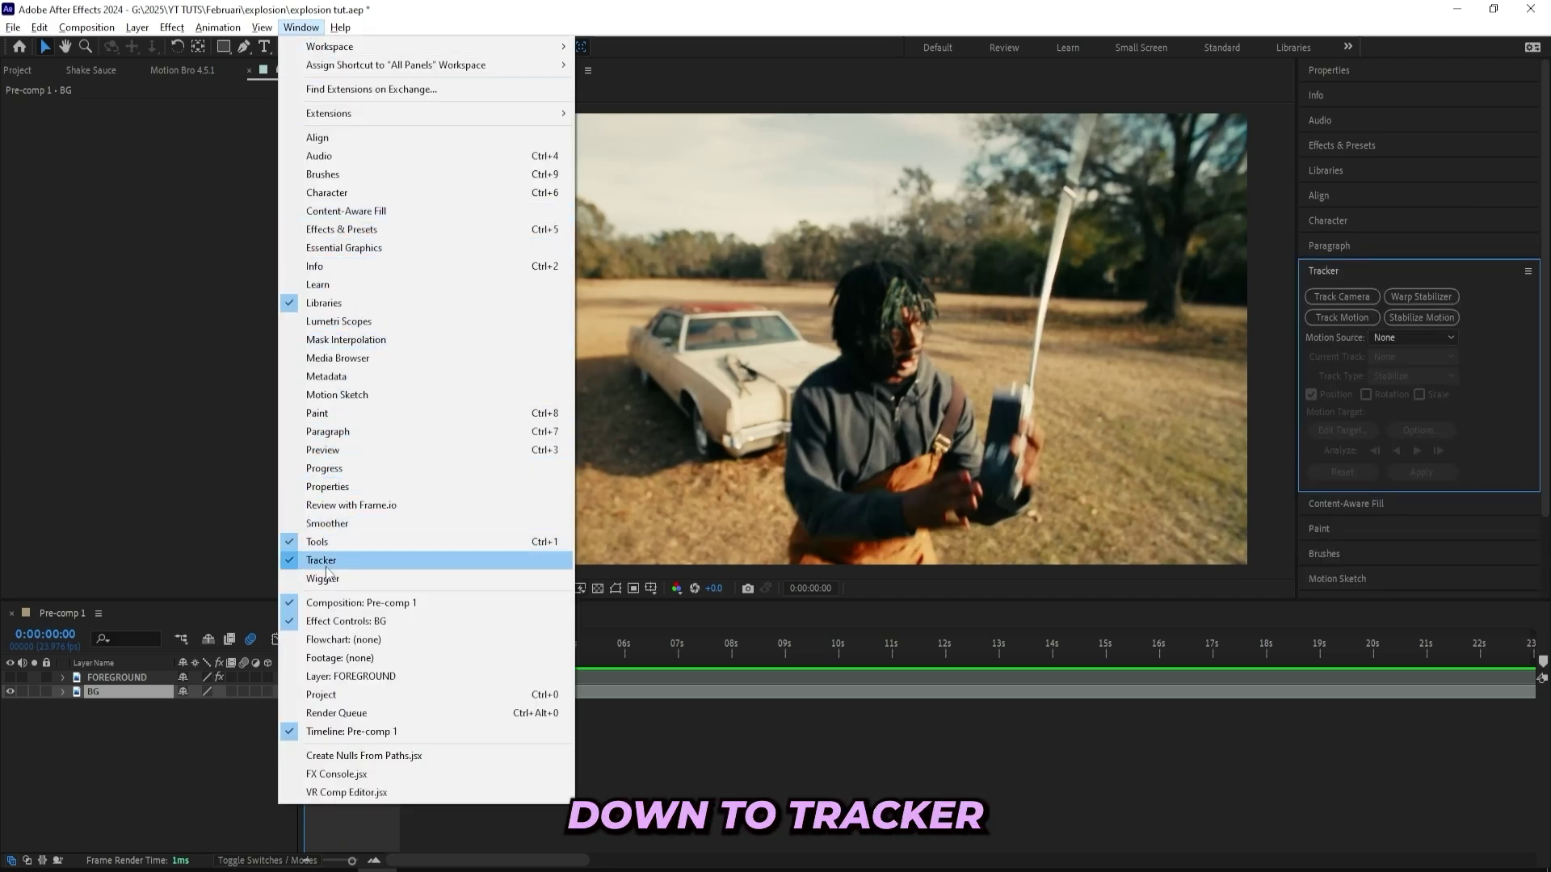
{"action": "left_click", "coordinate": [1366, 297]}
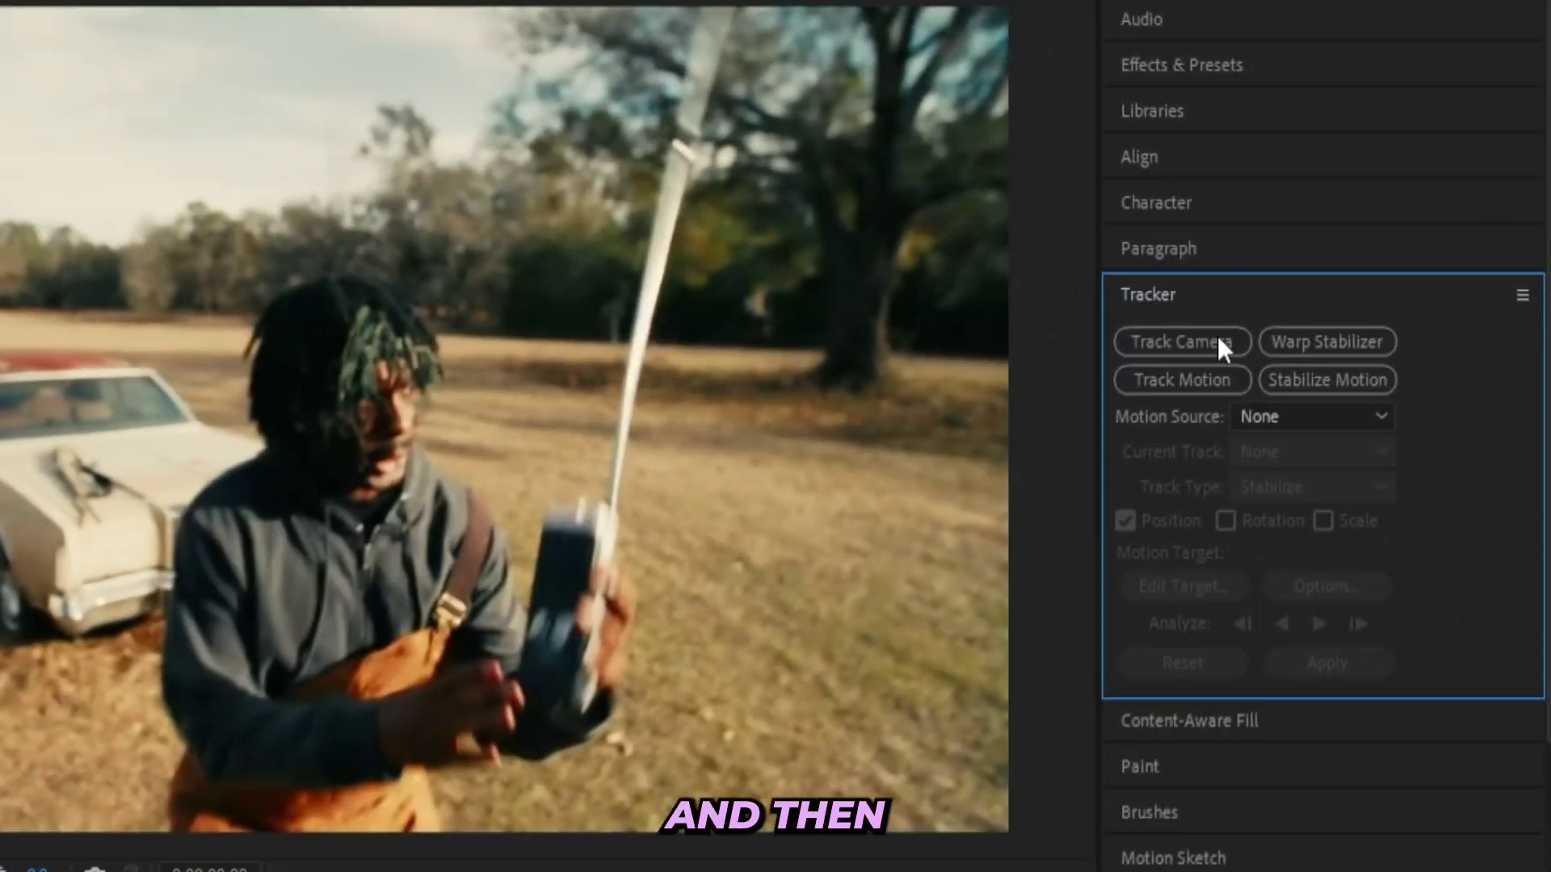
{"action": "left_click", "coordinate": [1218, 346]}
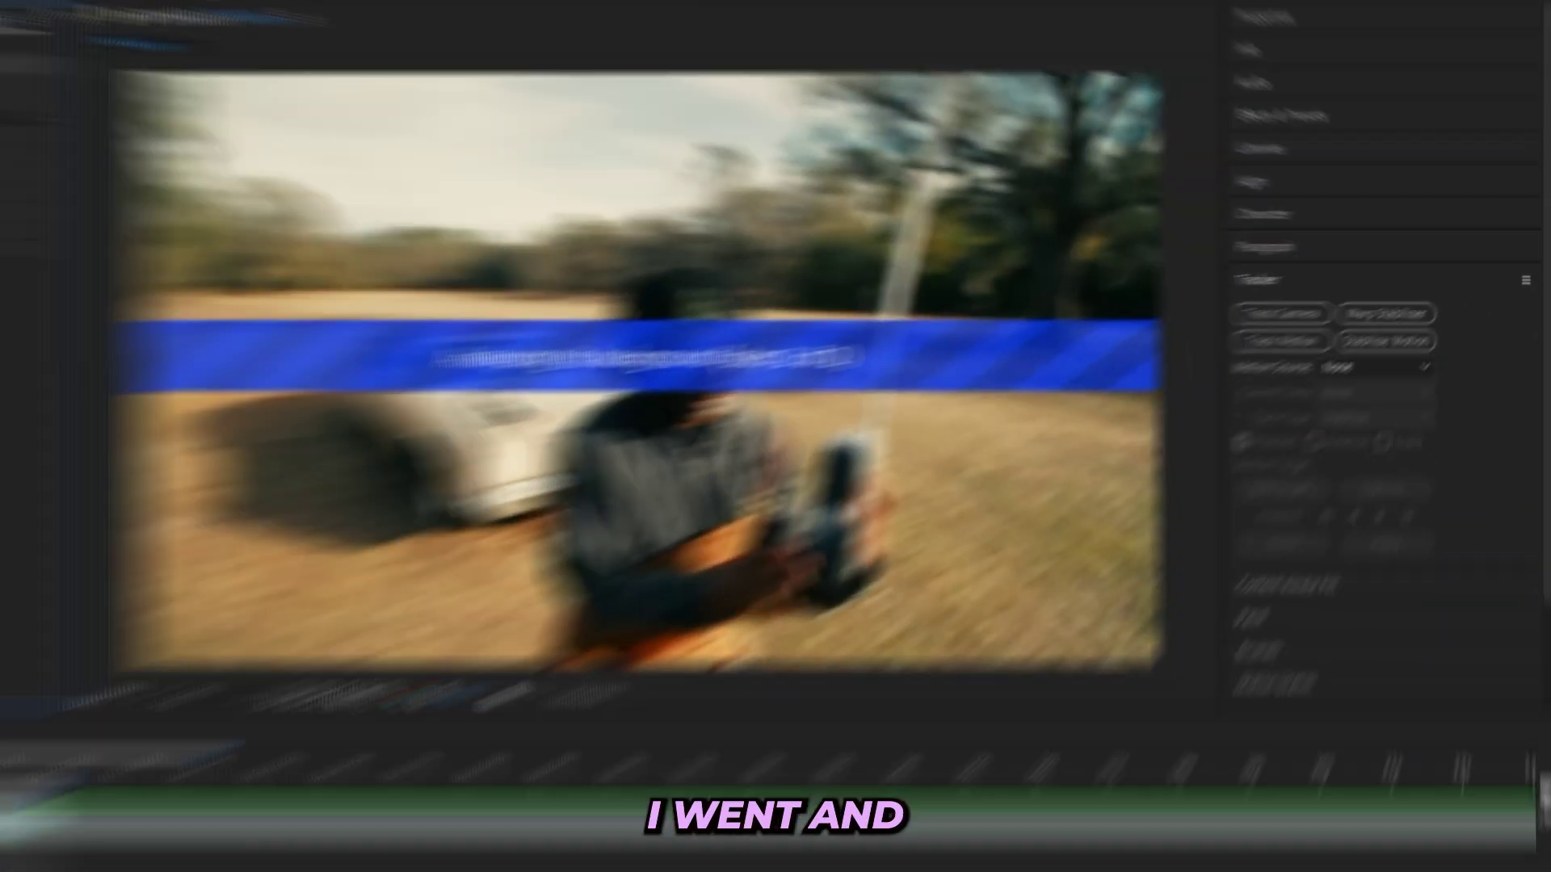
{"action": "left_click", "coordinate": [23, 247]}
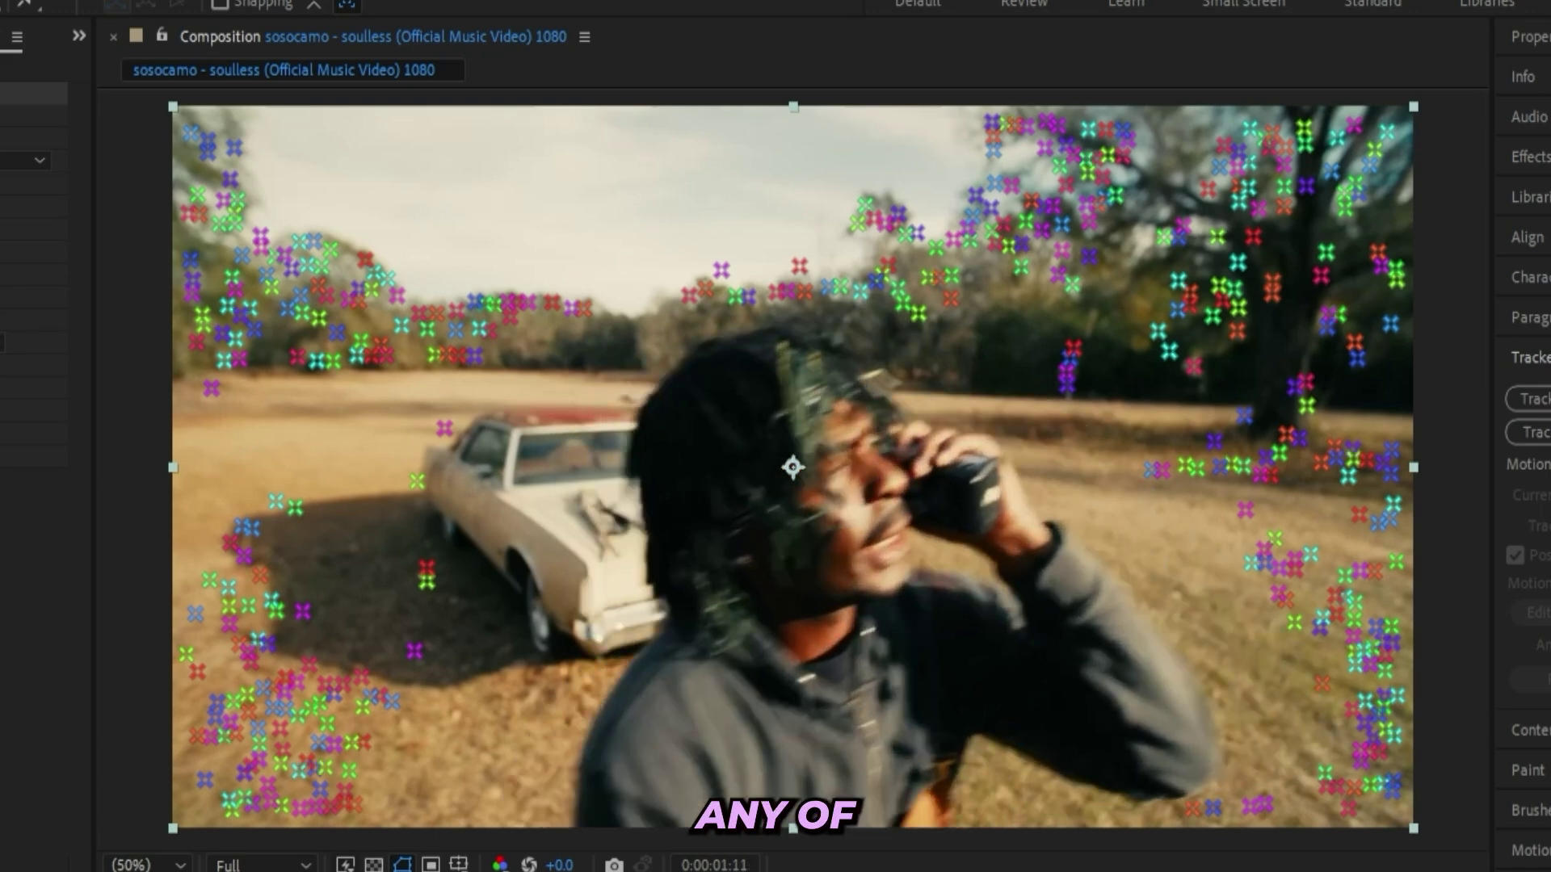
- Create a solid and camera from the track point on the grass near the large tree
{"action": "left_click", "coordinate": [1155, 464]}
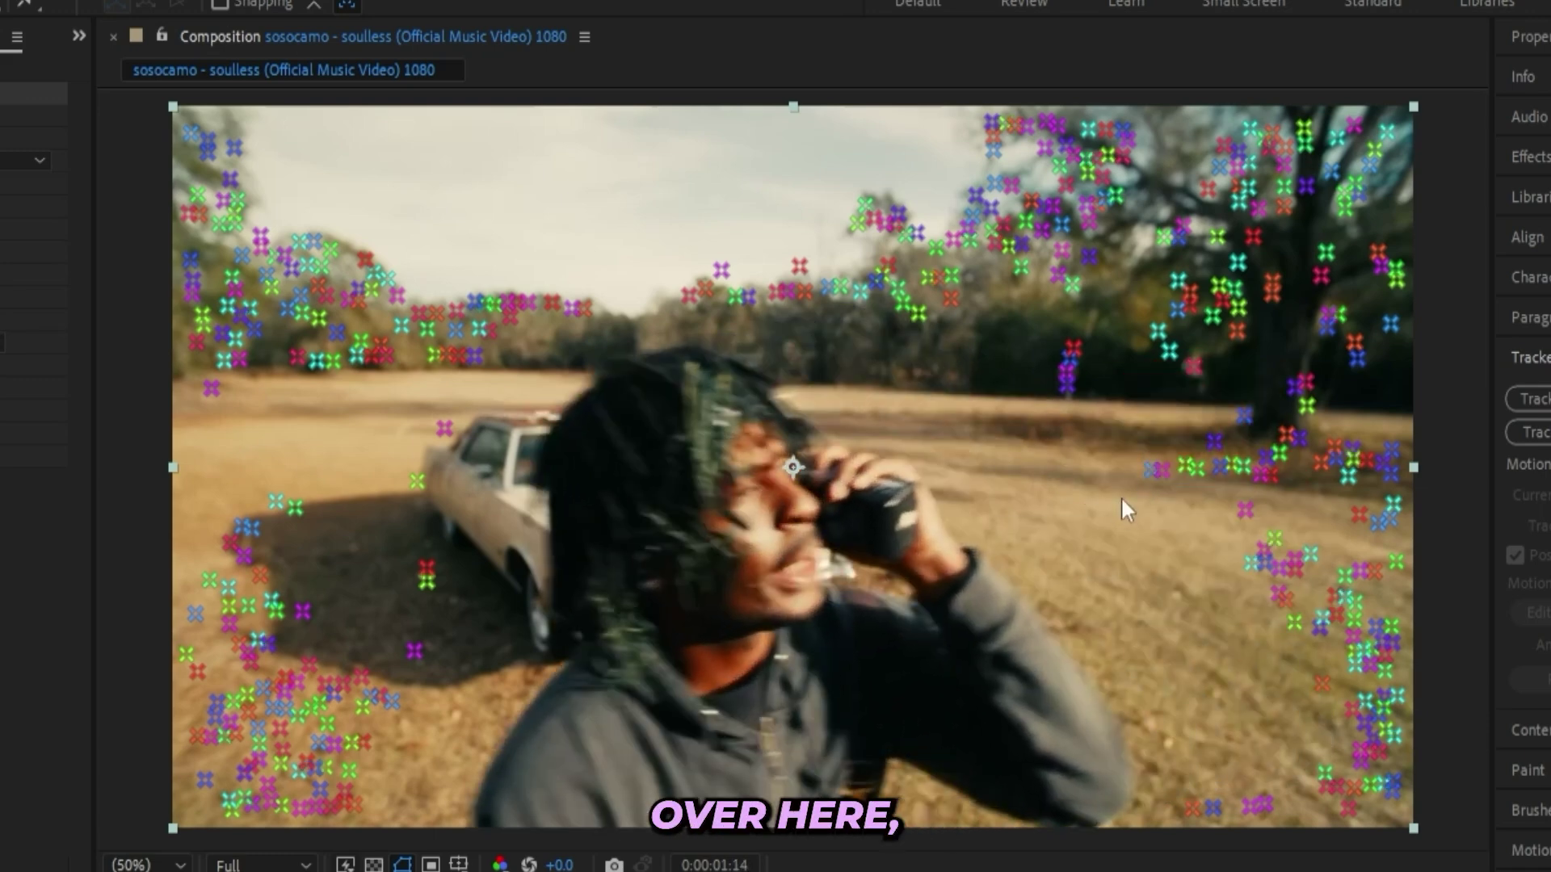
{"action": "right_click", "coordinate": [1160, 467]}
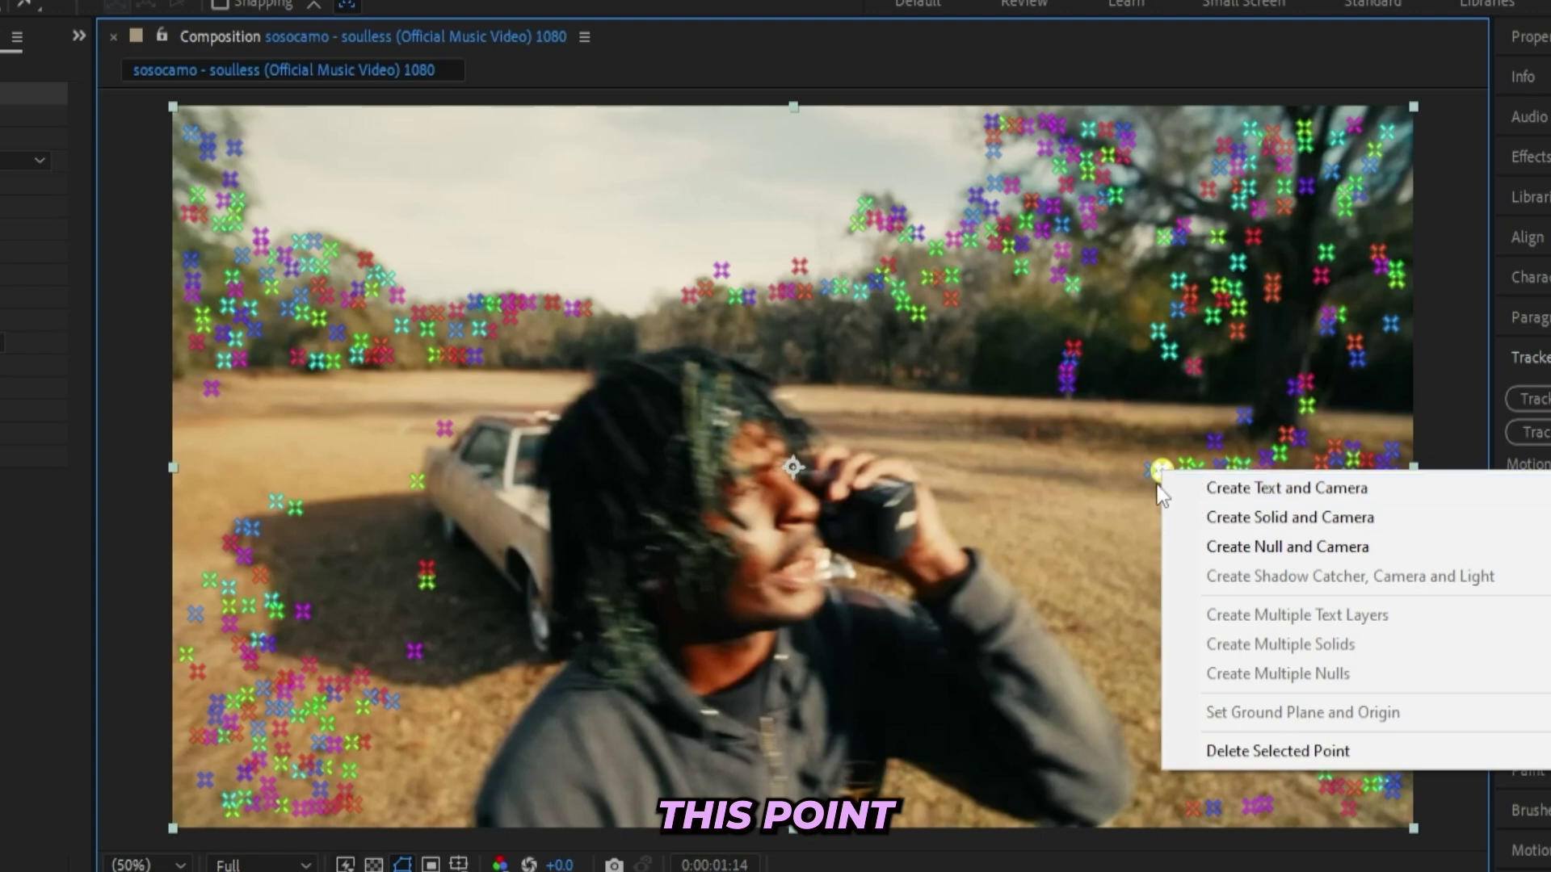
{"action": "left_click", "coordinate": [1200, 517]}
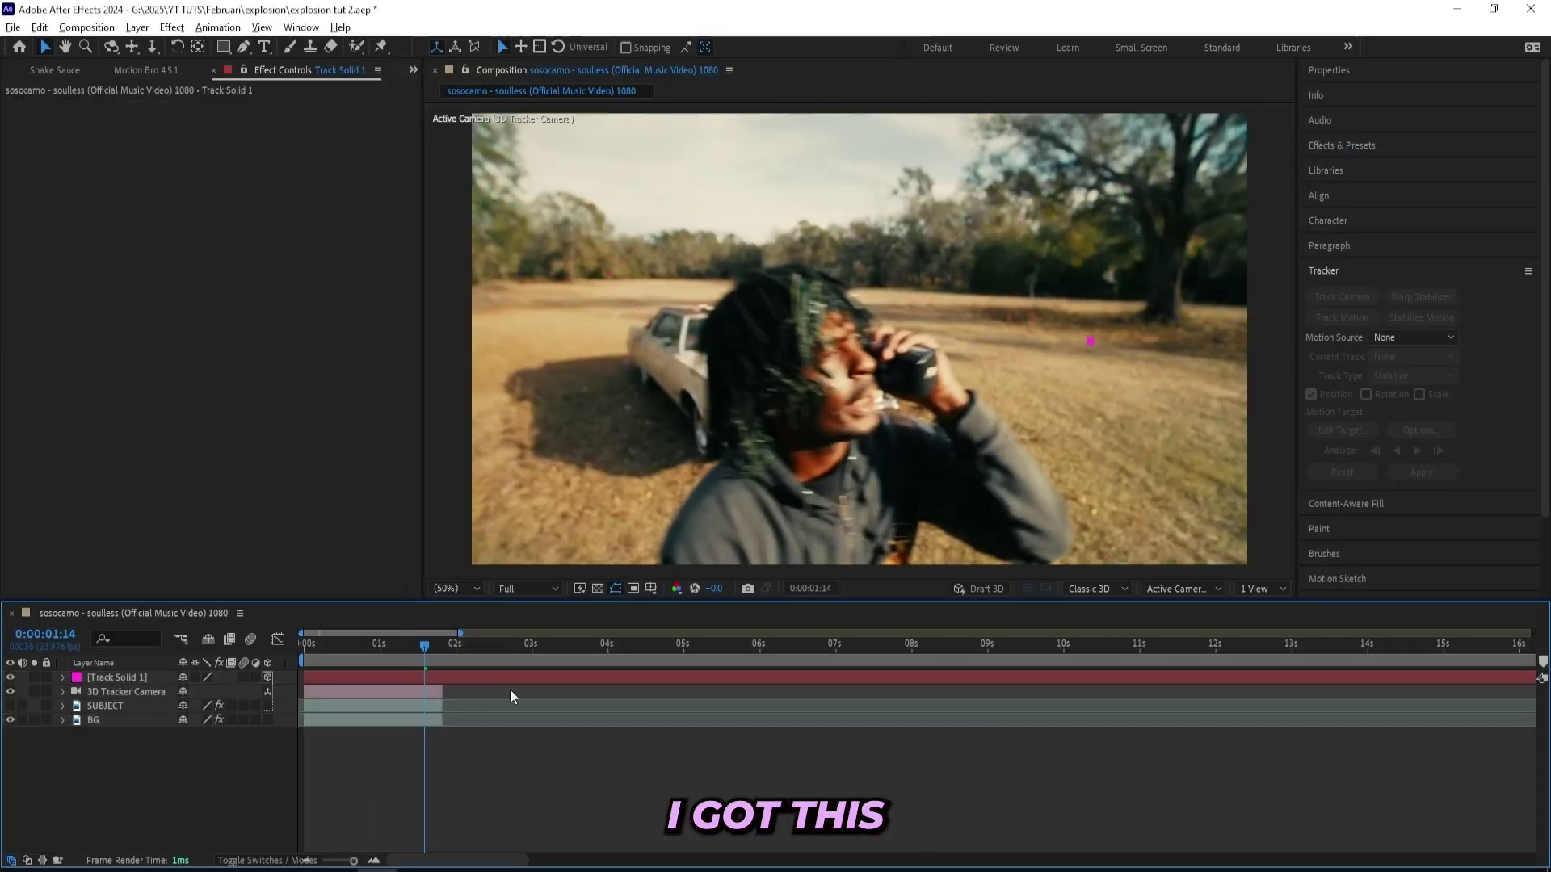
{"action": "left_click", "coordinate": [1147, 419]}
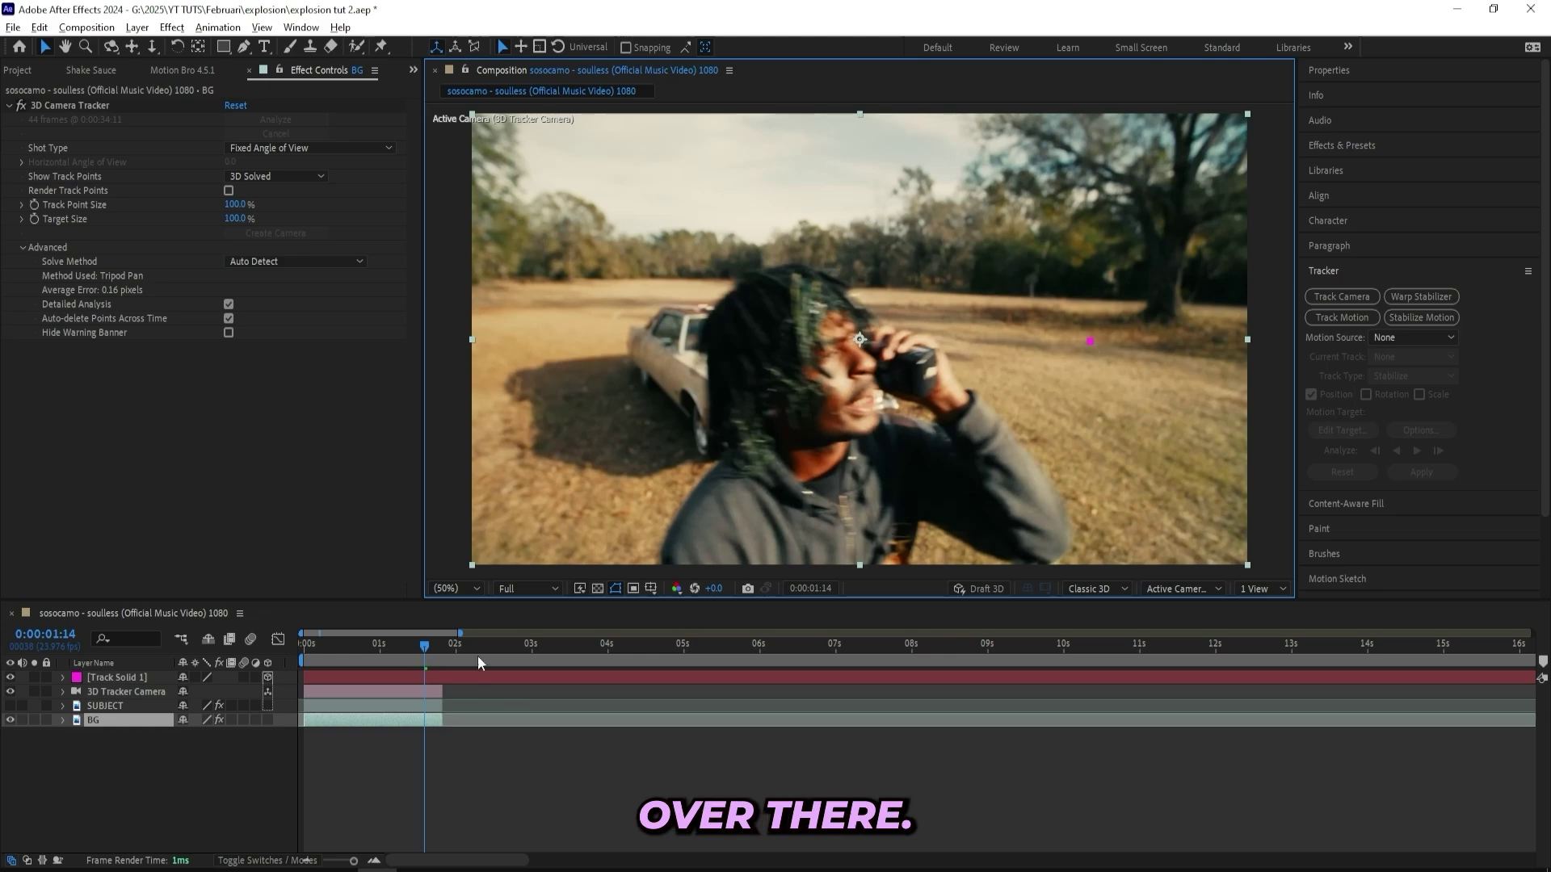
- Try scaling the track solid to 1236% and play the clip to check how it sticks to the scene
{"action": "left_click", "coordinate": [464, 674]}
{"action": "key", "text": "s"}
{"action": "left_click_drag", "start_coordinate": [202, 692], "coordinate": [424, 691]}
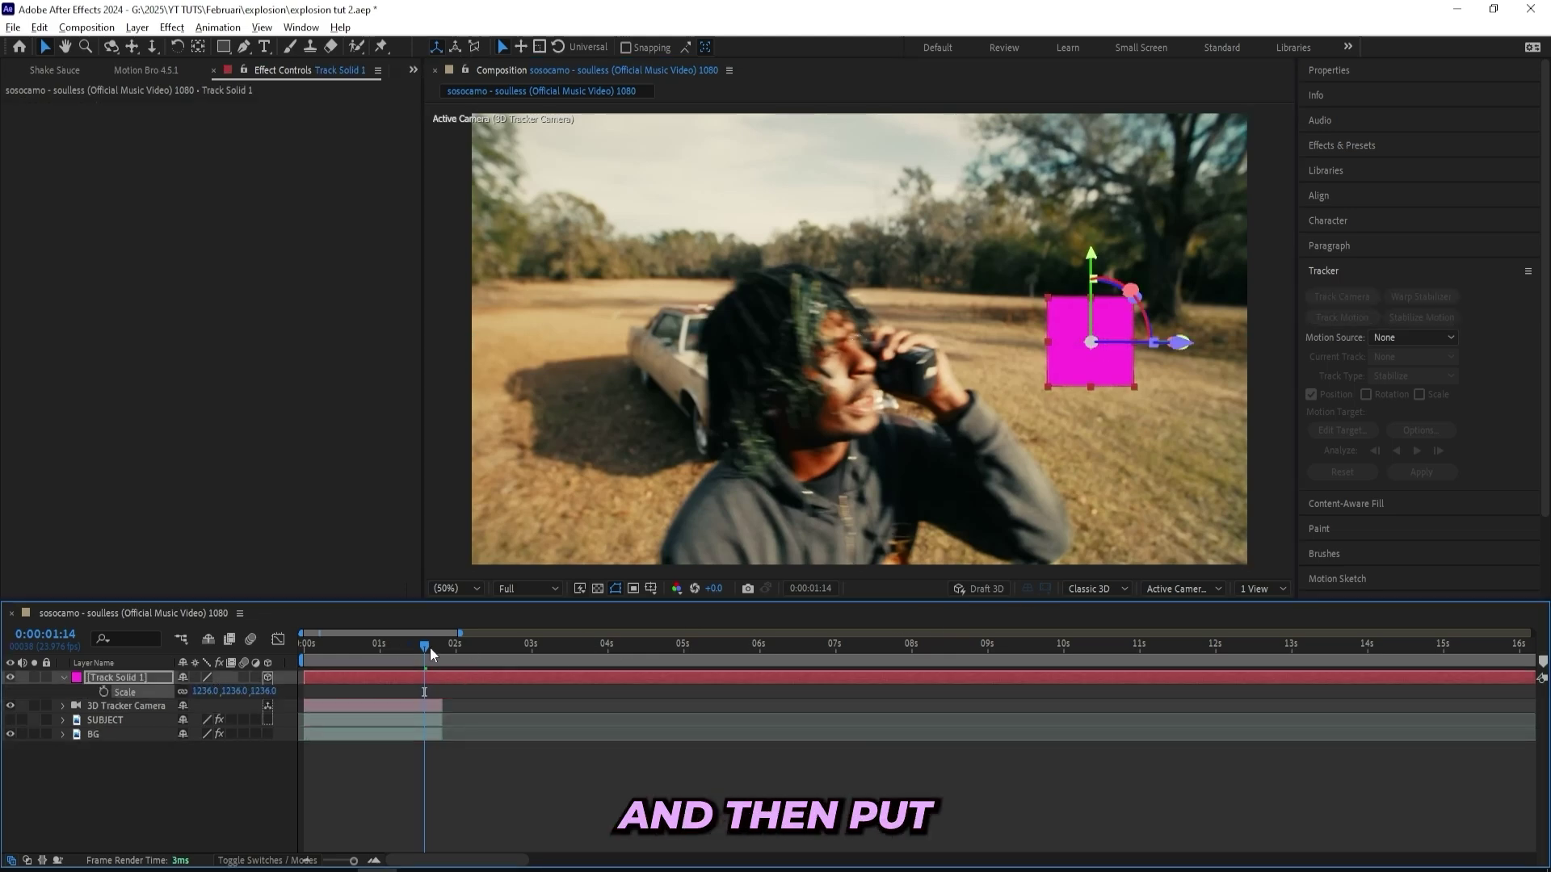
{"action": "key", "text": "space"}
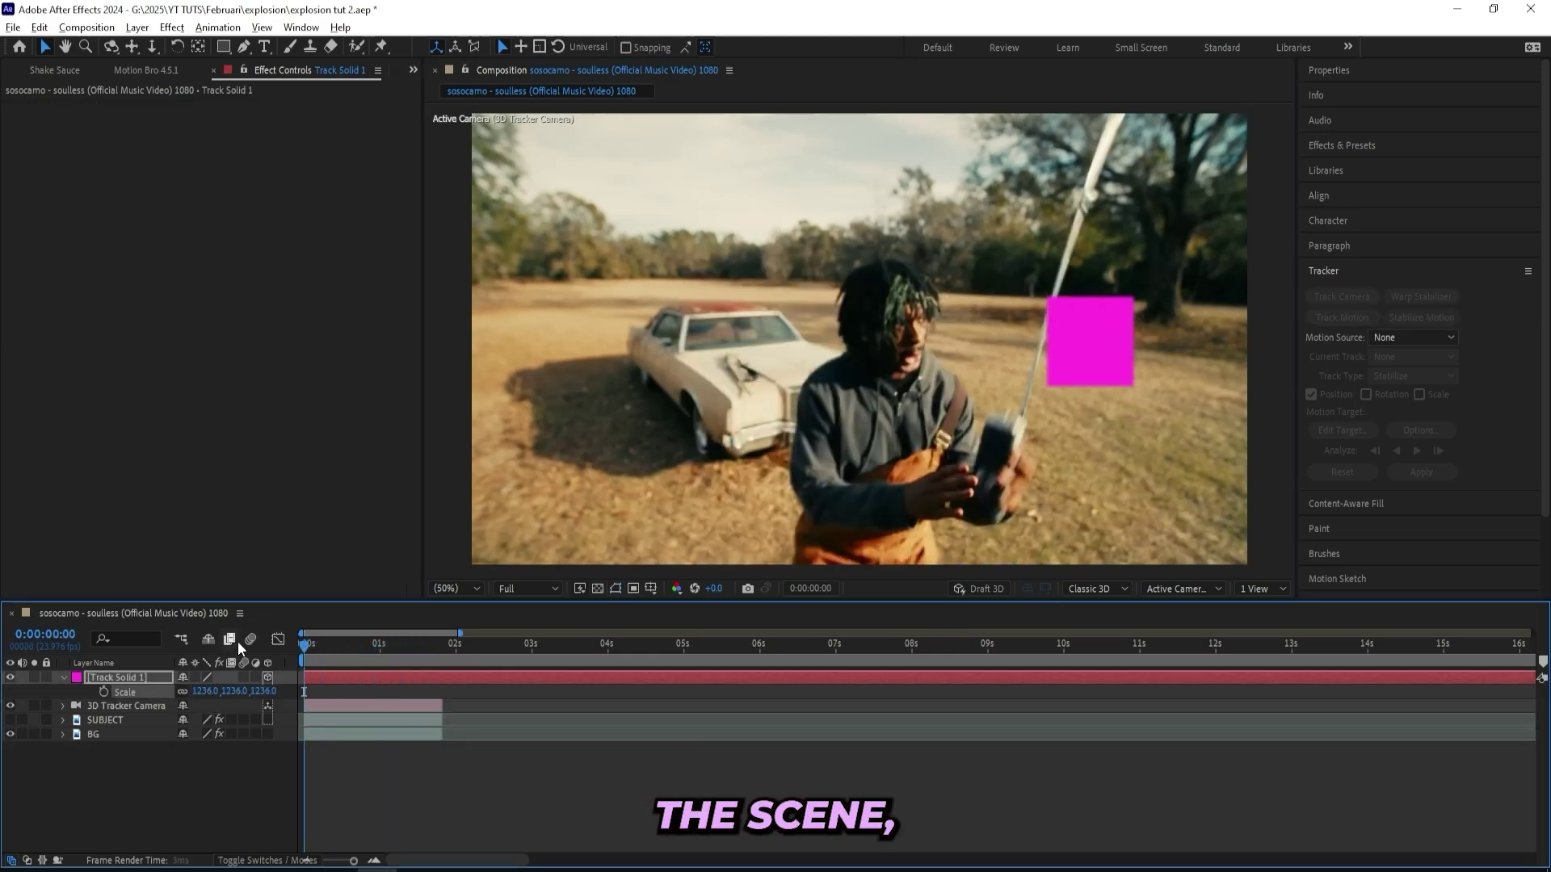
{"action": "key", "text": "space"}
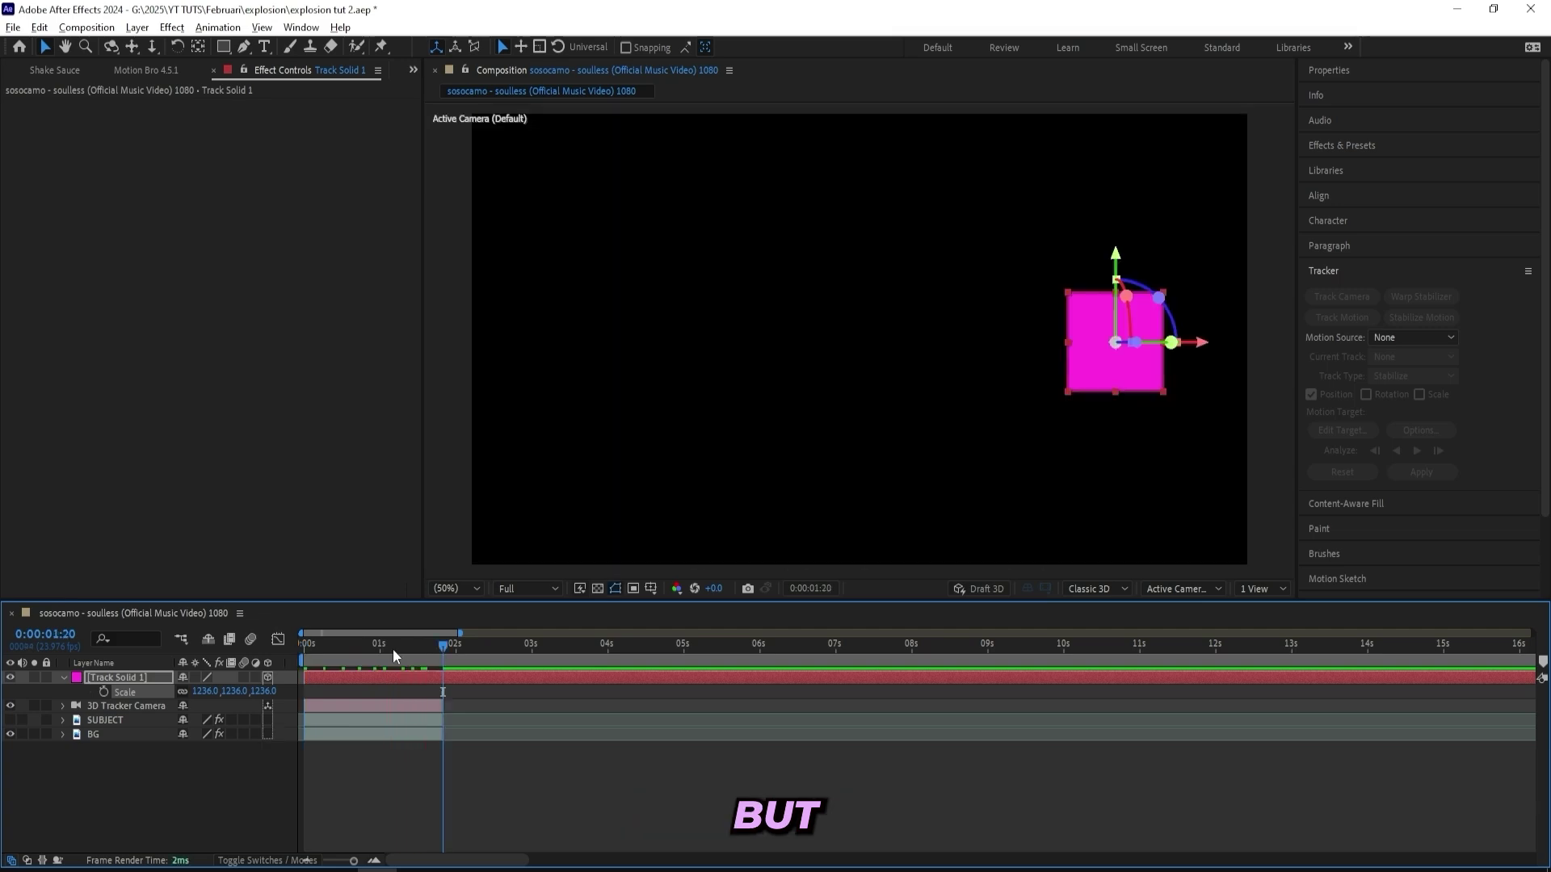
{"action": "key", "text": "ctrl+z"}
- Pre-compose the track solid as Track Solid 1 Comp 1, leaving all attributes in the current composition
{"action": "left_click", "coordinate": [424, 645]}
{"action": "right_click", "coordinate": [382, 677]}
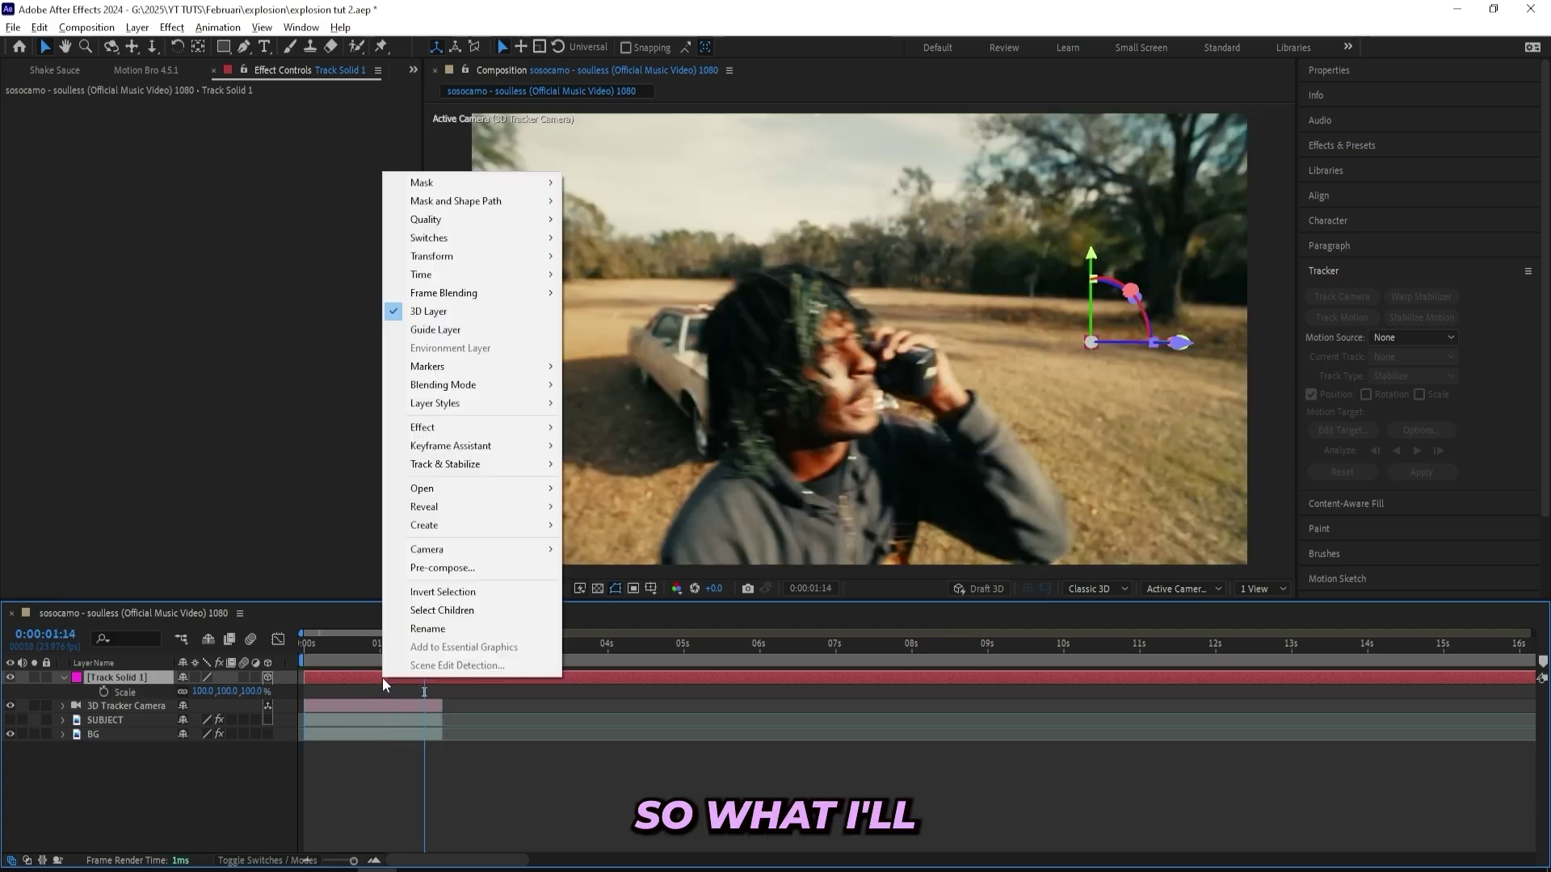
{"action": "left_click", "coordinate": [457, 568]}
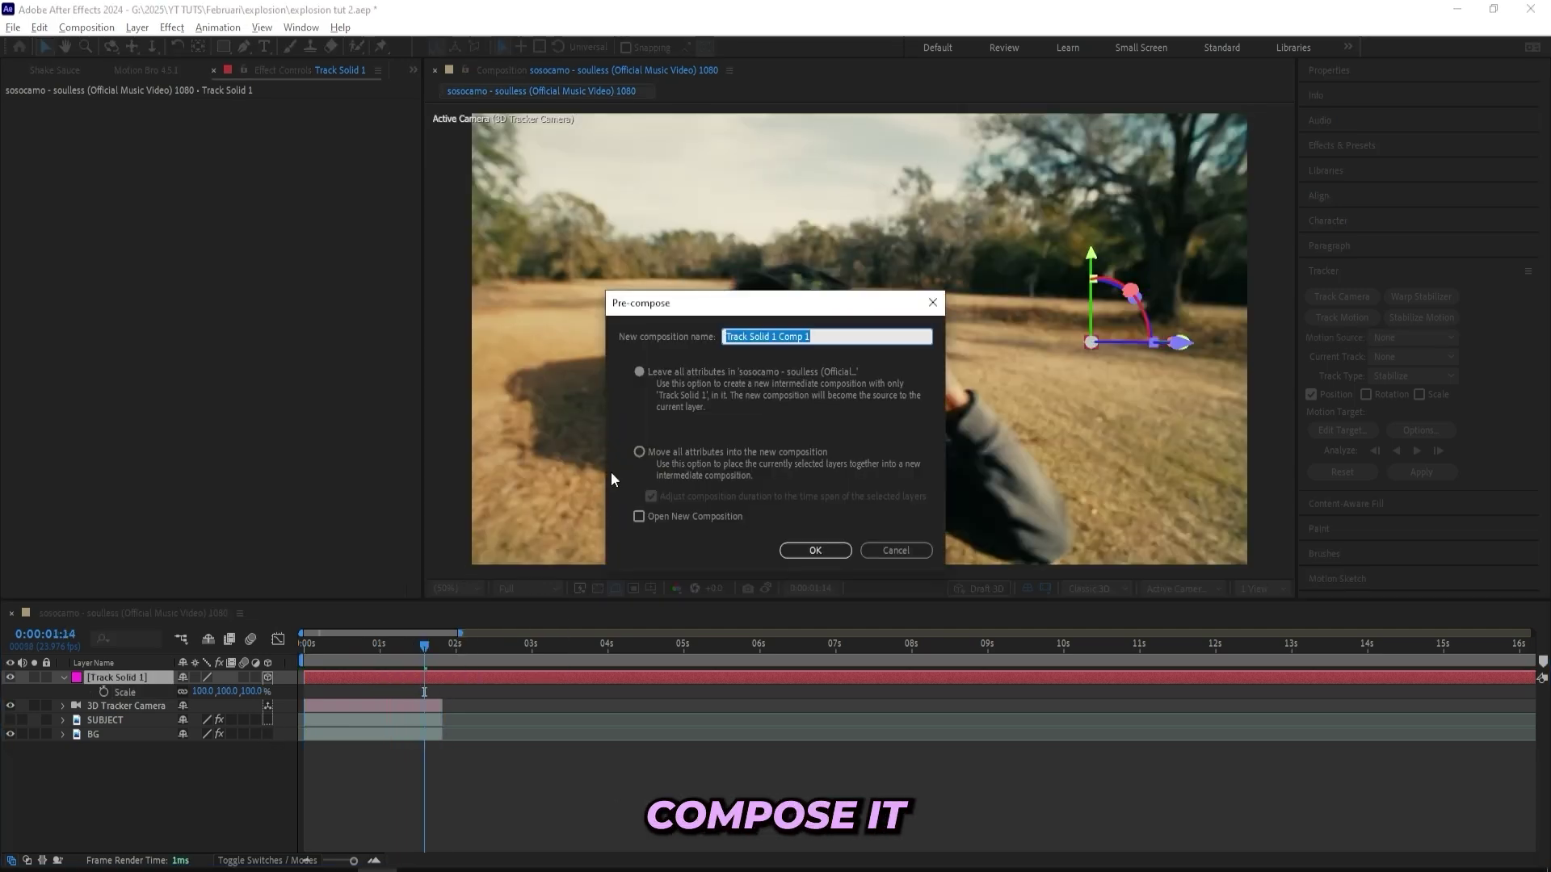
{"action": "left_click", "coordinate": [642, 454]}
{"action": "left_click", "coordinate": [639, 373]}
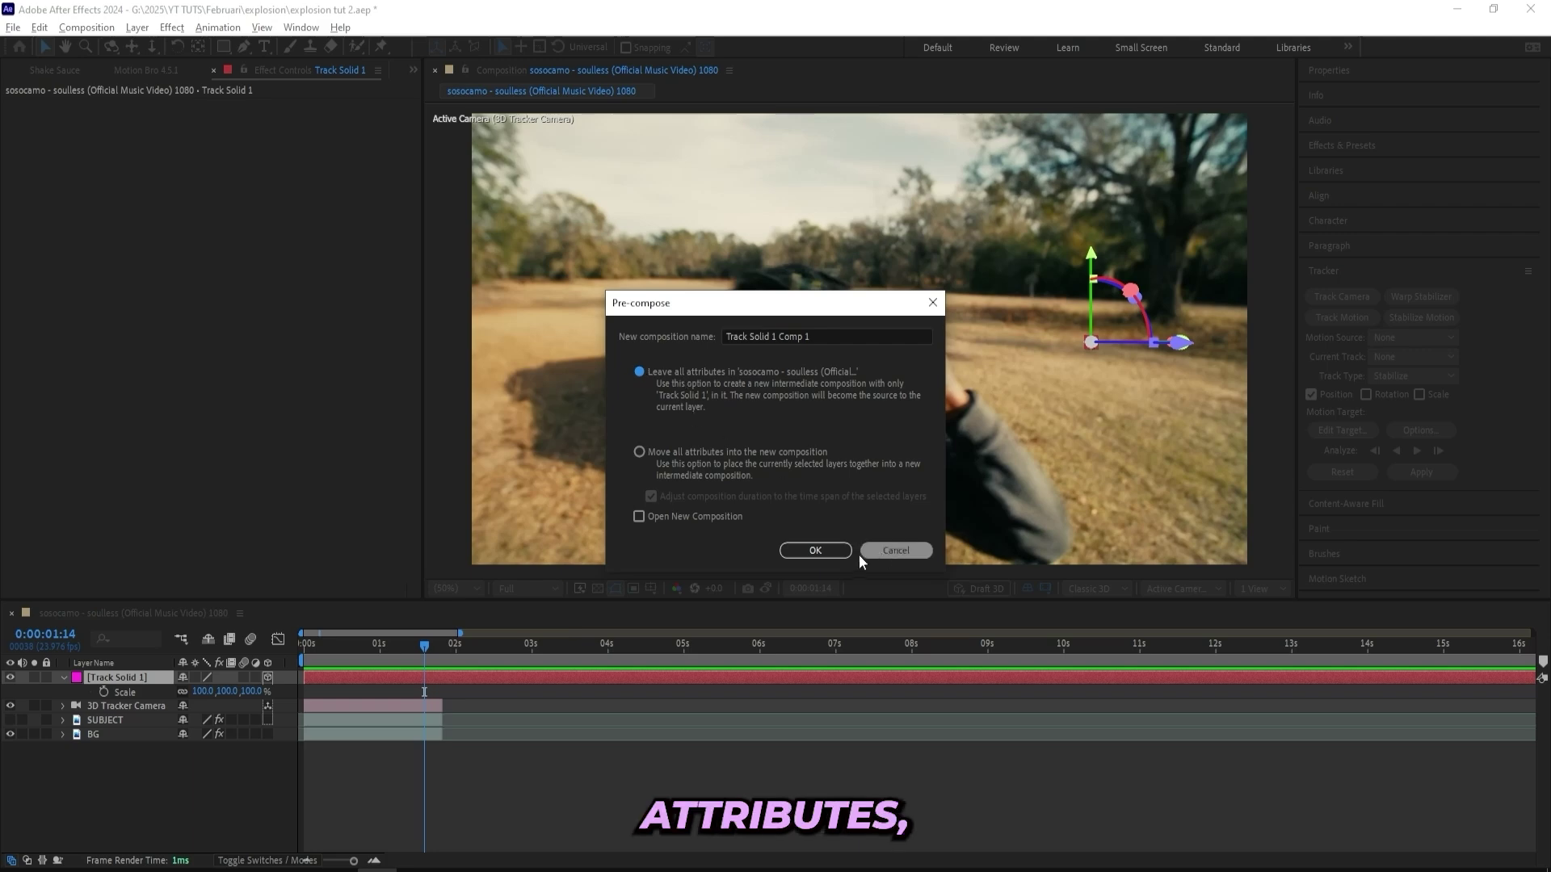
{"action": "left_click", "coordinate": [804, 550]}
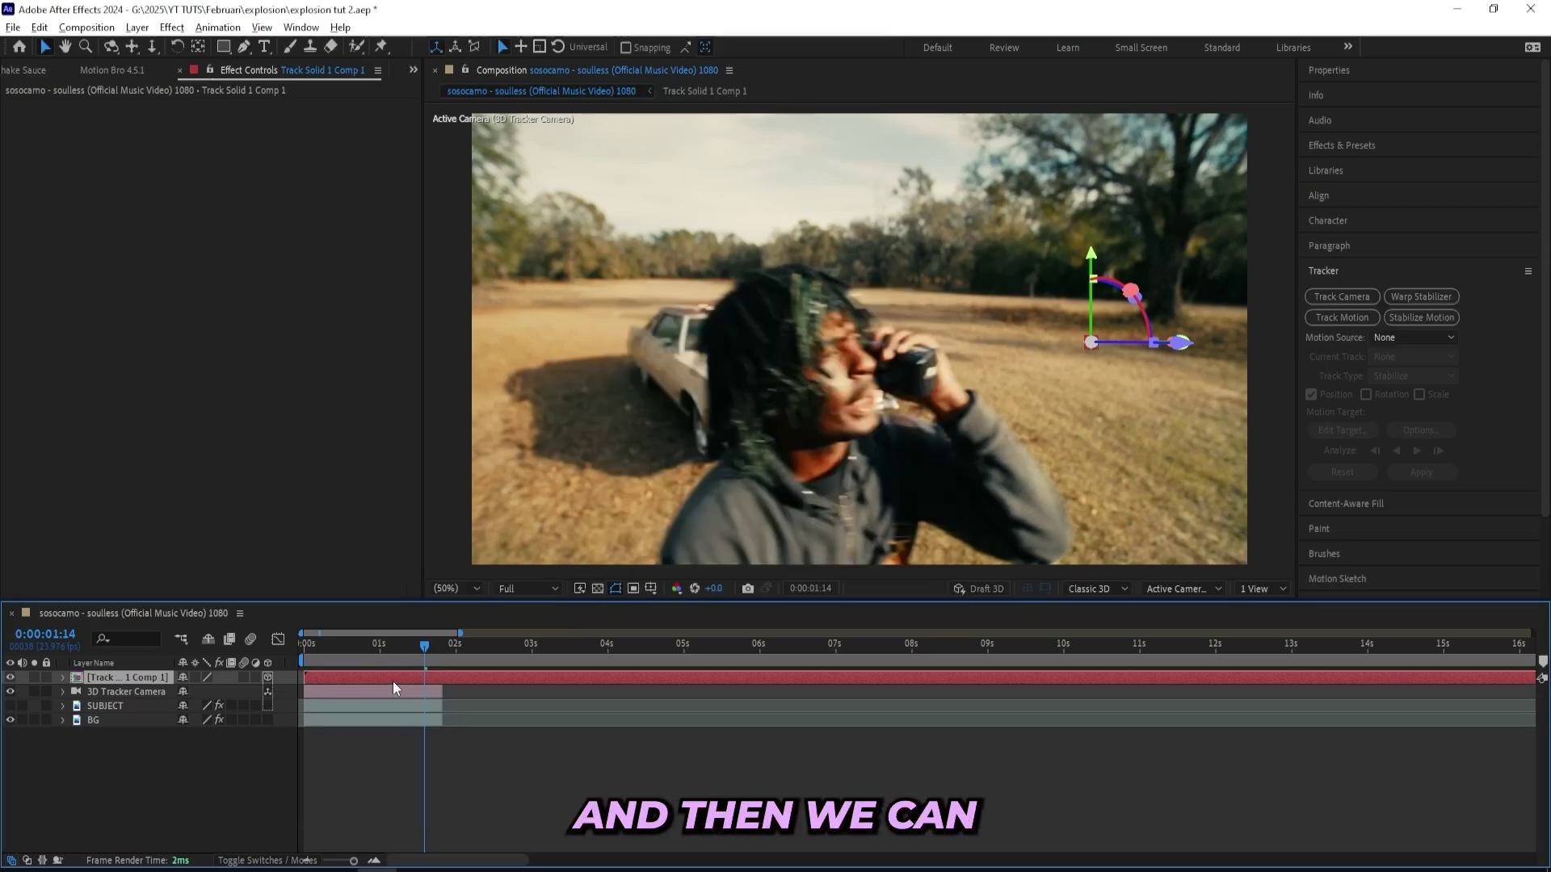
- Open the Track Solid 1 Comp 1 precomp and set its composition preset to HD 1920x1080 24 fps
{"action": "double_click", "coordinate": [393, 681]}
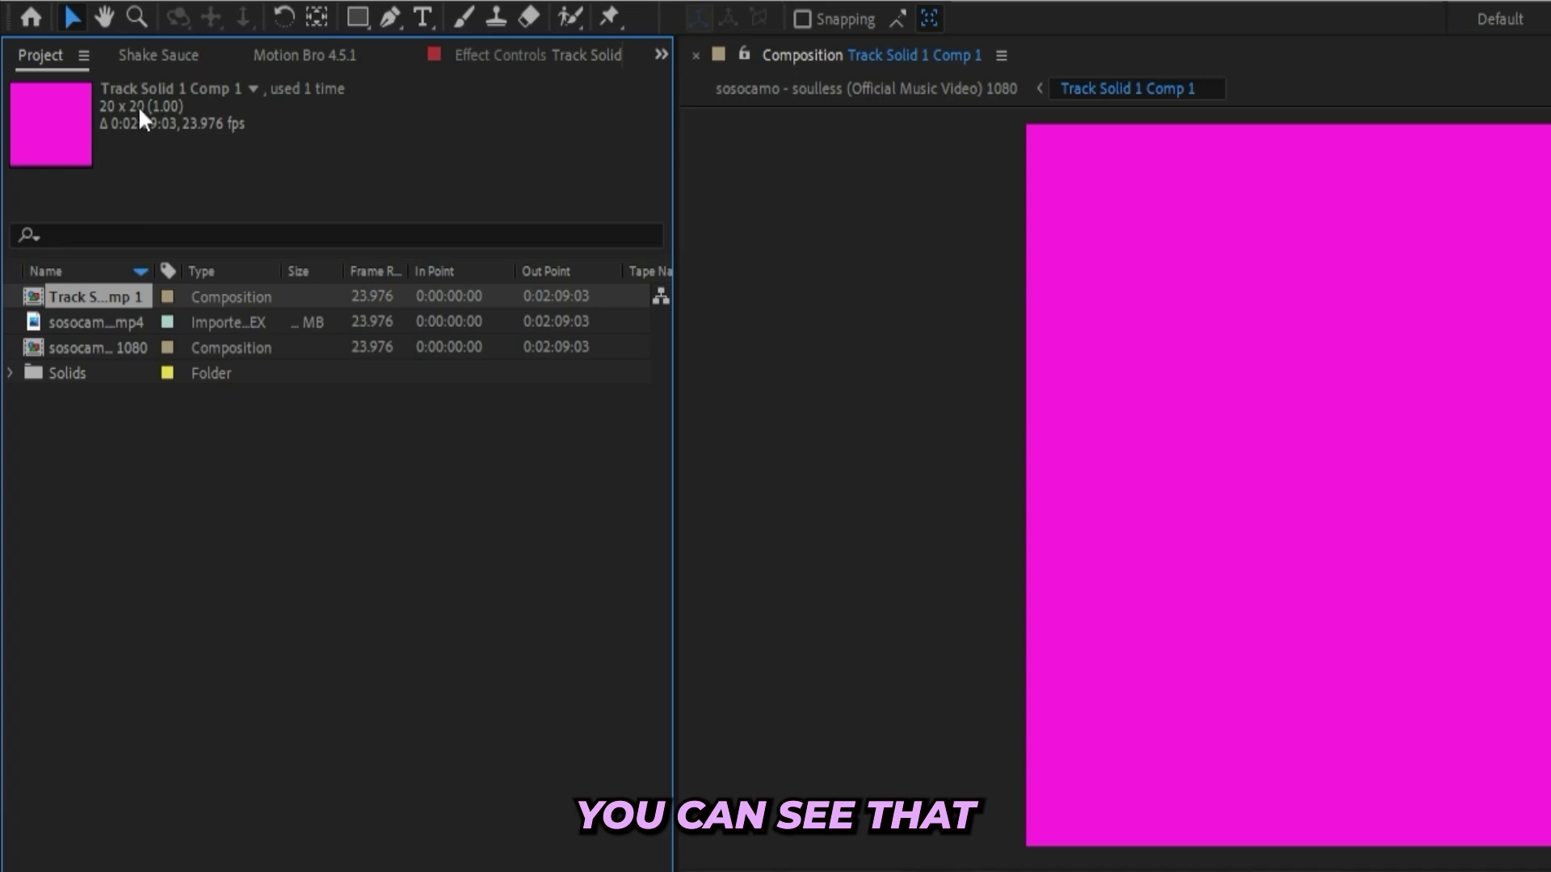
{"action": "right_click", "coordinate": [97, 294]}
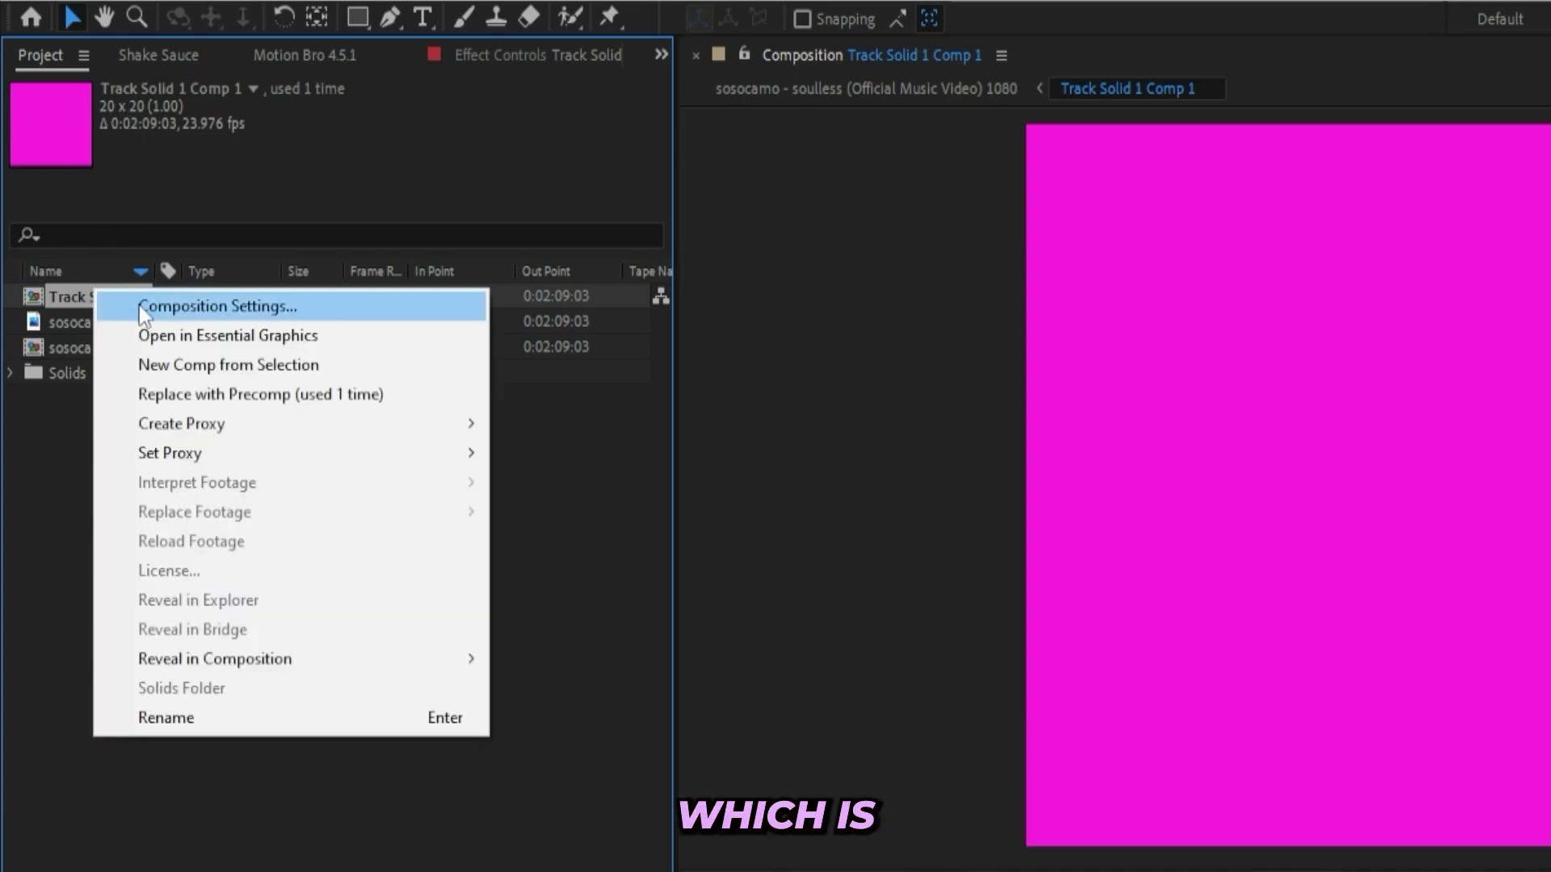
{"action": "left_click", "coordinate": [139, 305]}
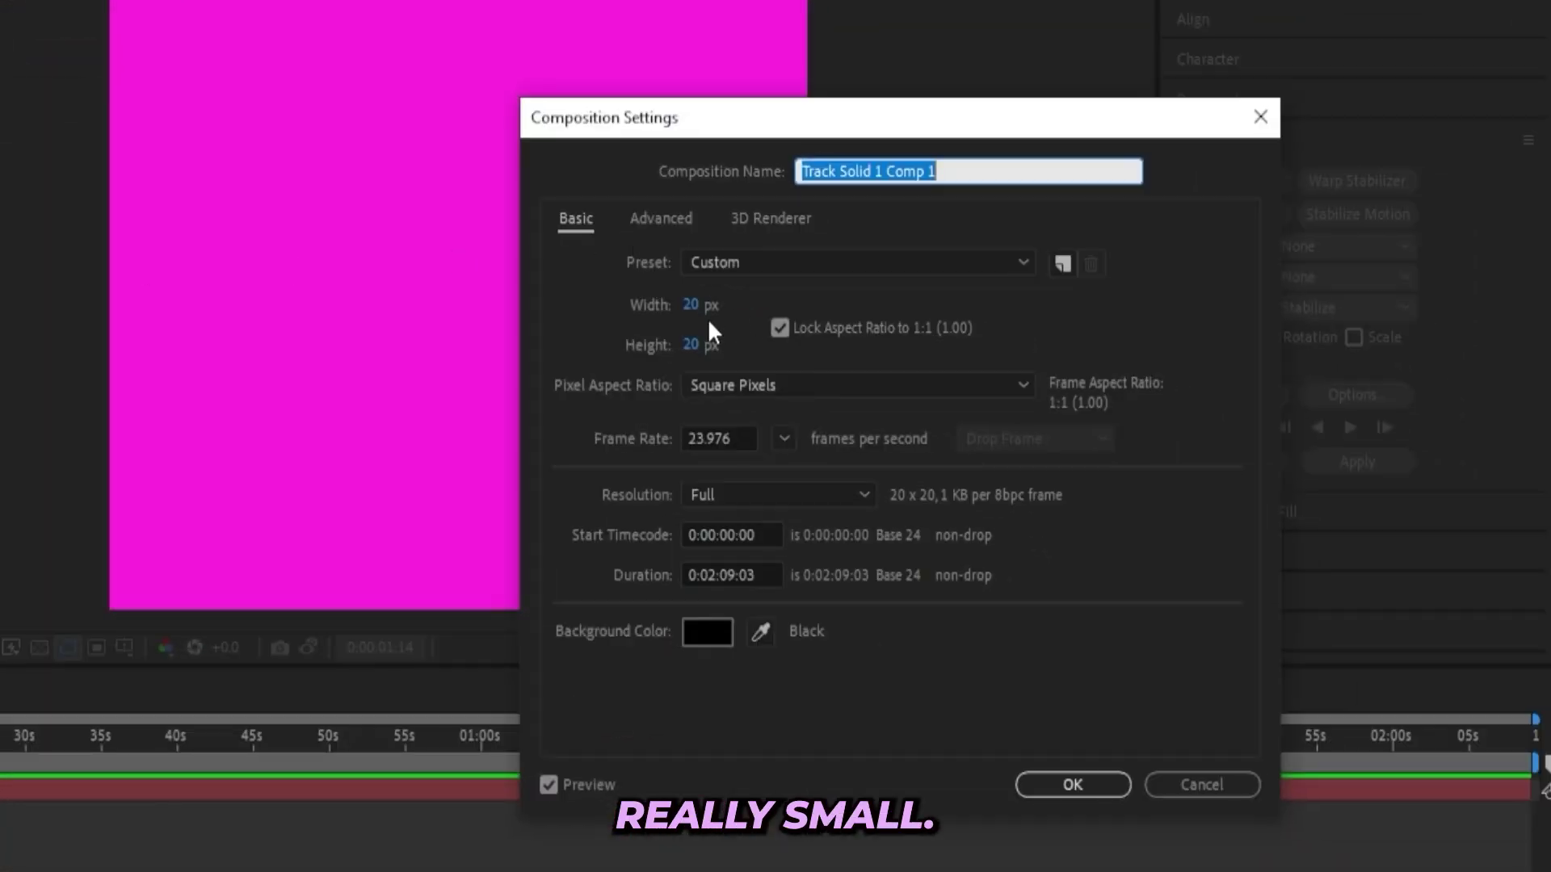
{"action": "left_click", "coordinate": [690, 305]}
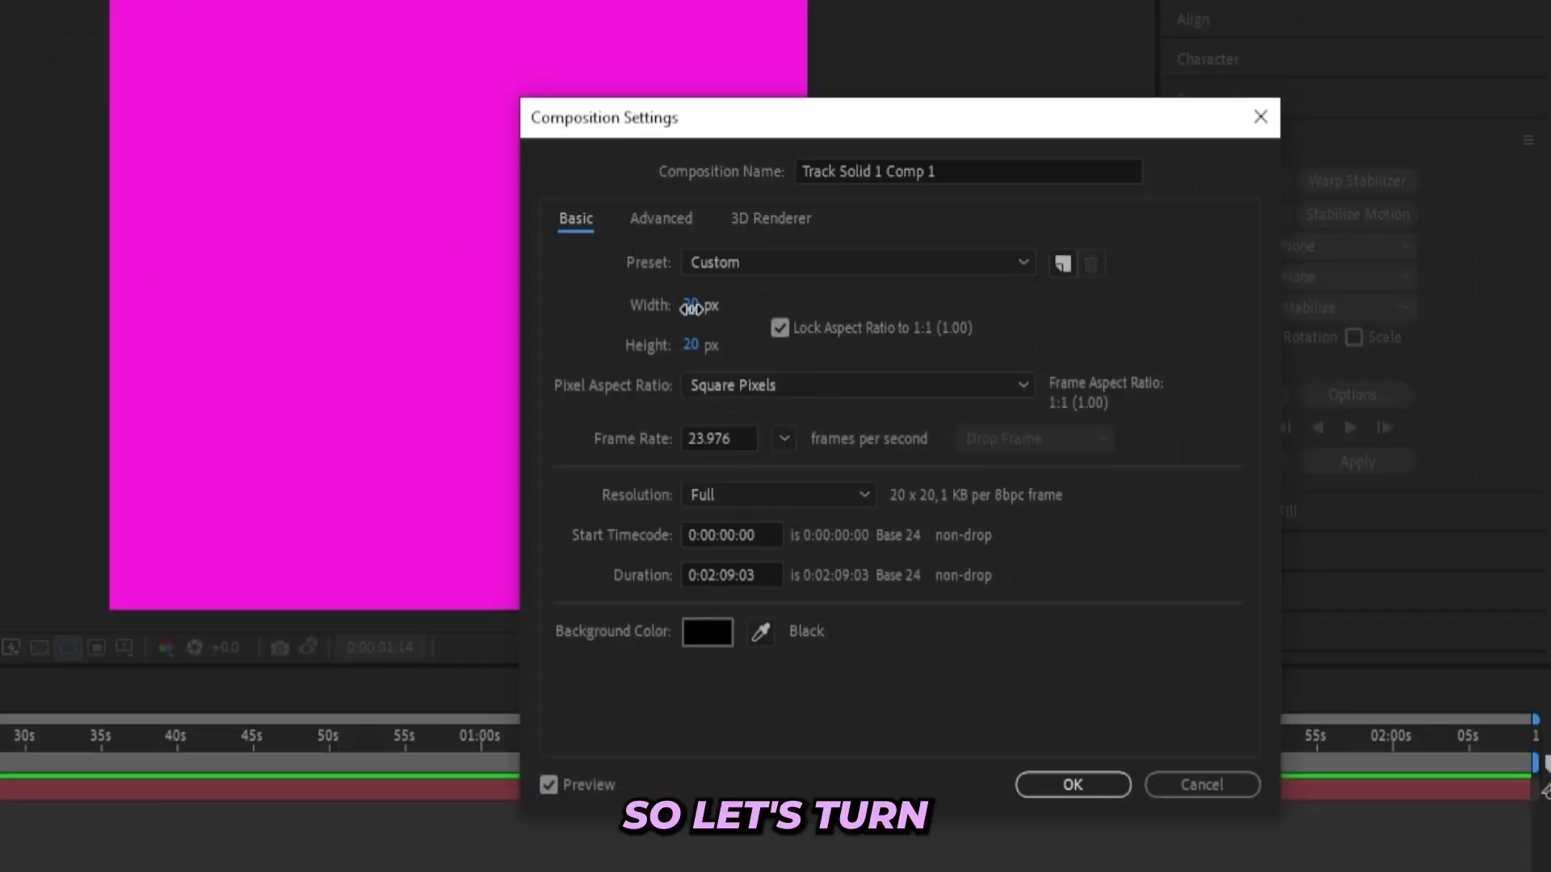
{"action": "left_click", "coordinate": [768, 262]}
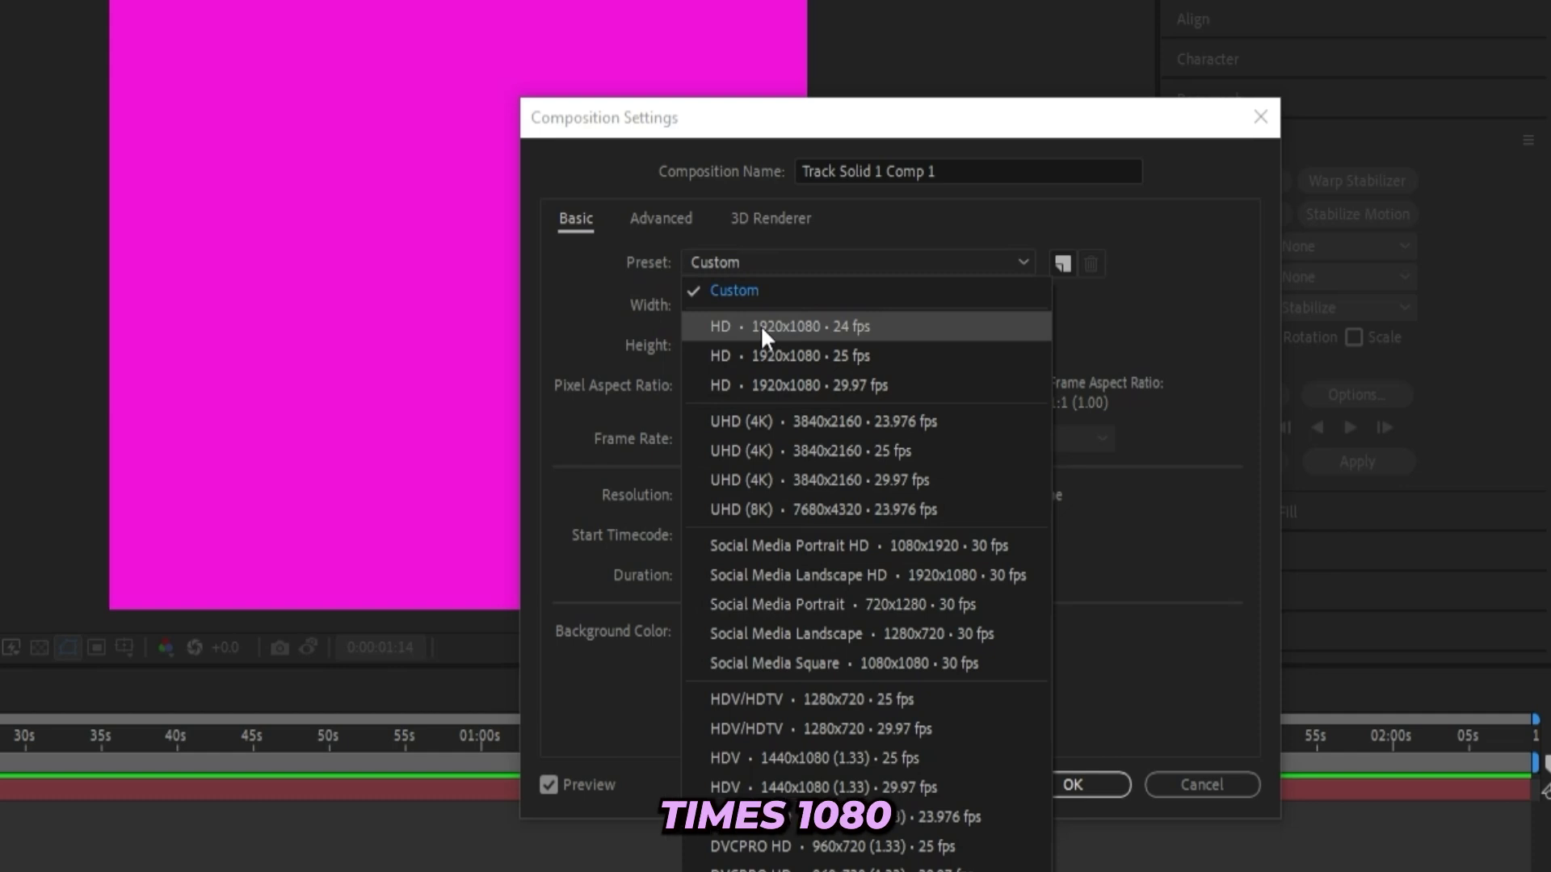
{"action": "left_click", "coordinate": [760, 325]}
{"action": "left_click", "coordinate": [1066, 783]}
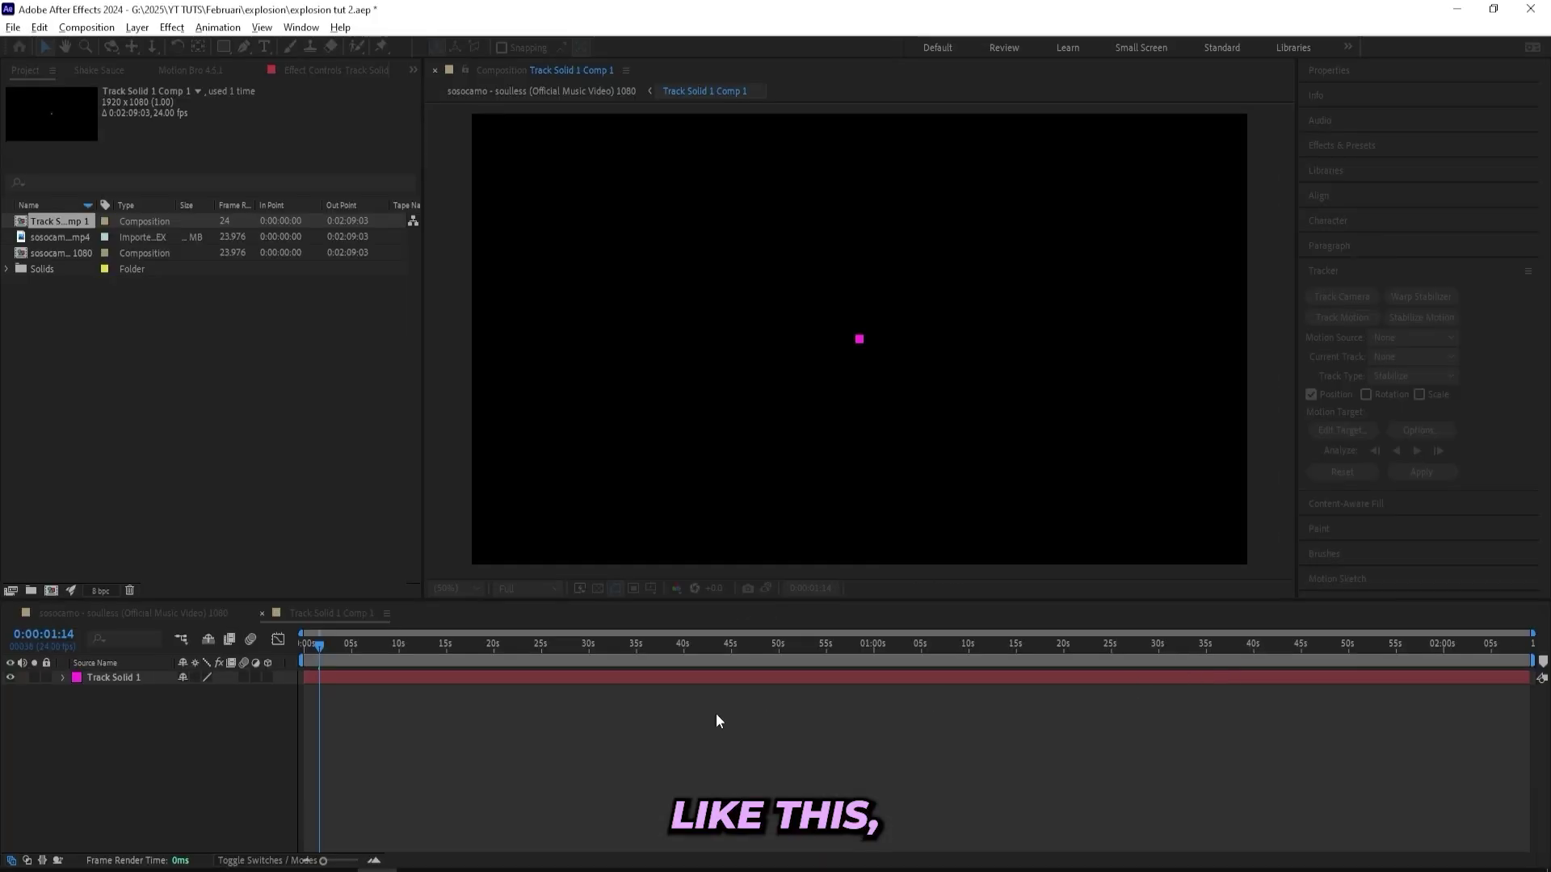
- Replace the track solid in the precomp with the explosion 1.mov, explosion 2.mov and Crazy explosion.mov clips from the explosion folder
{"action": "left_click", "coordinate": [486, 676]}
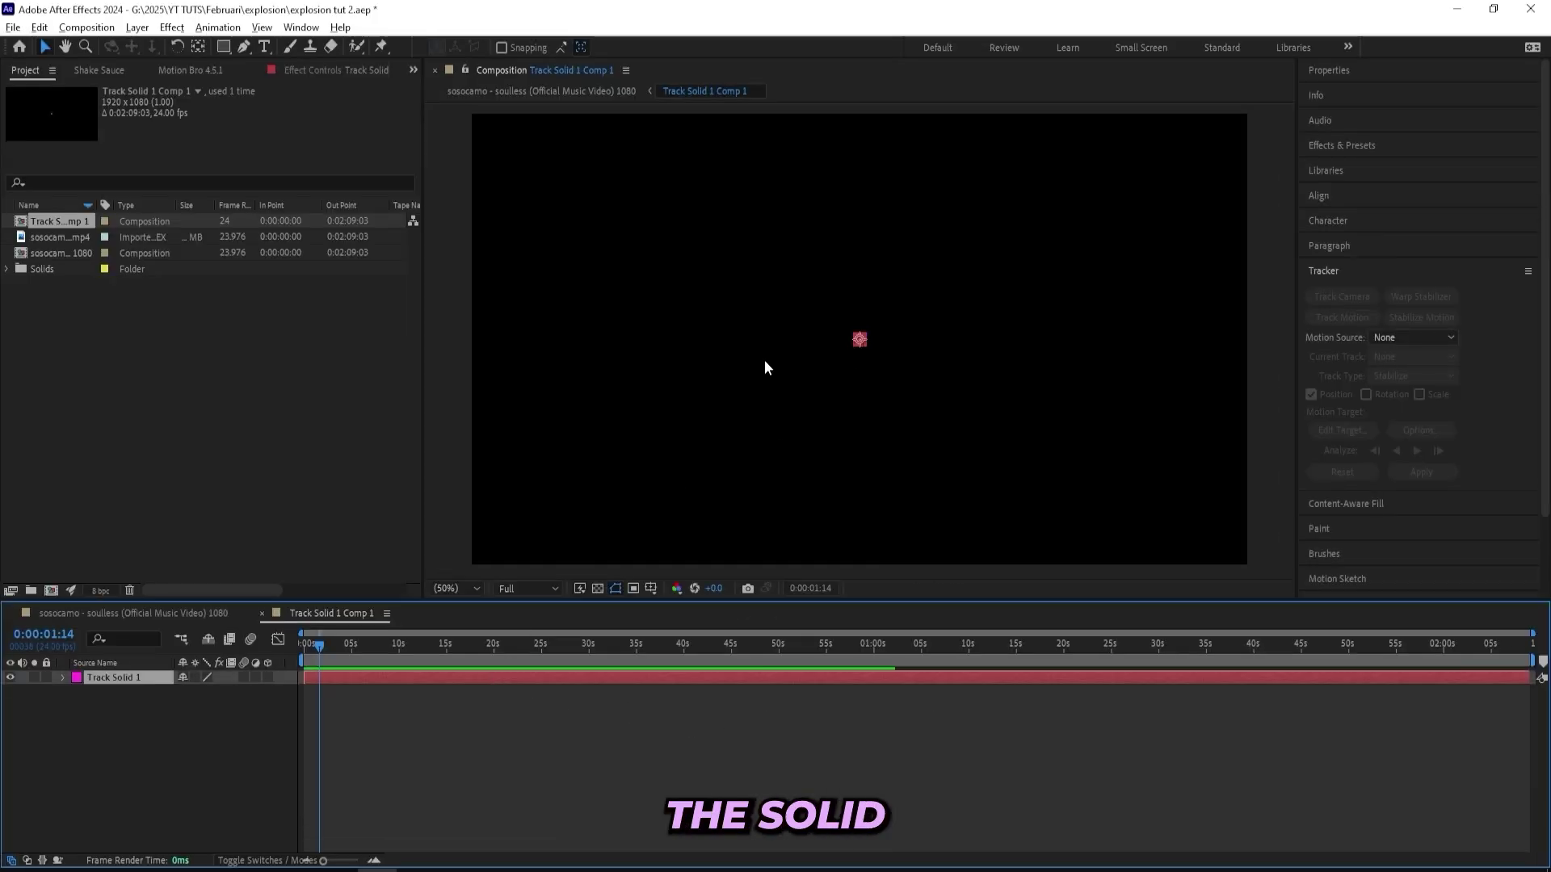
{"action": "key", "text": "Delete"}
{"action": "left_click", "coordinate": [307, 807]}
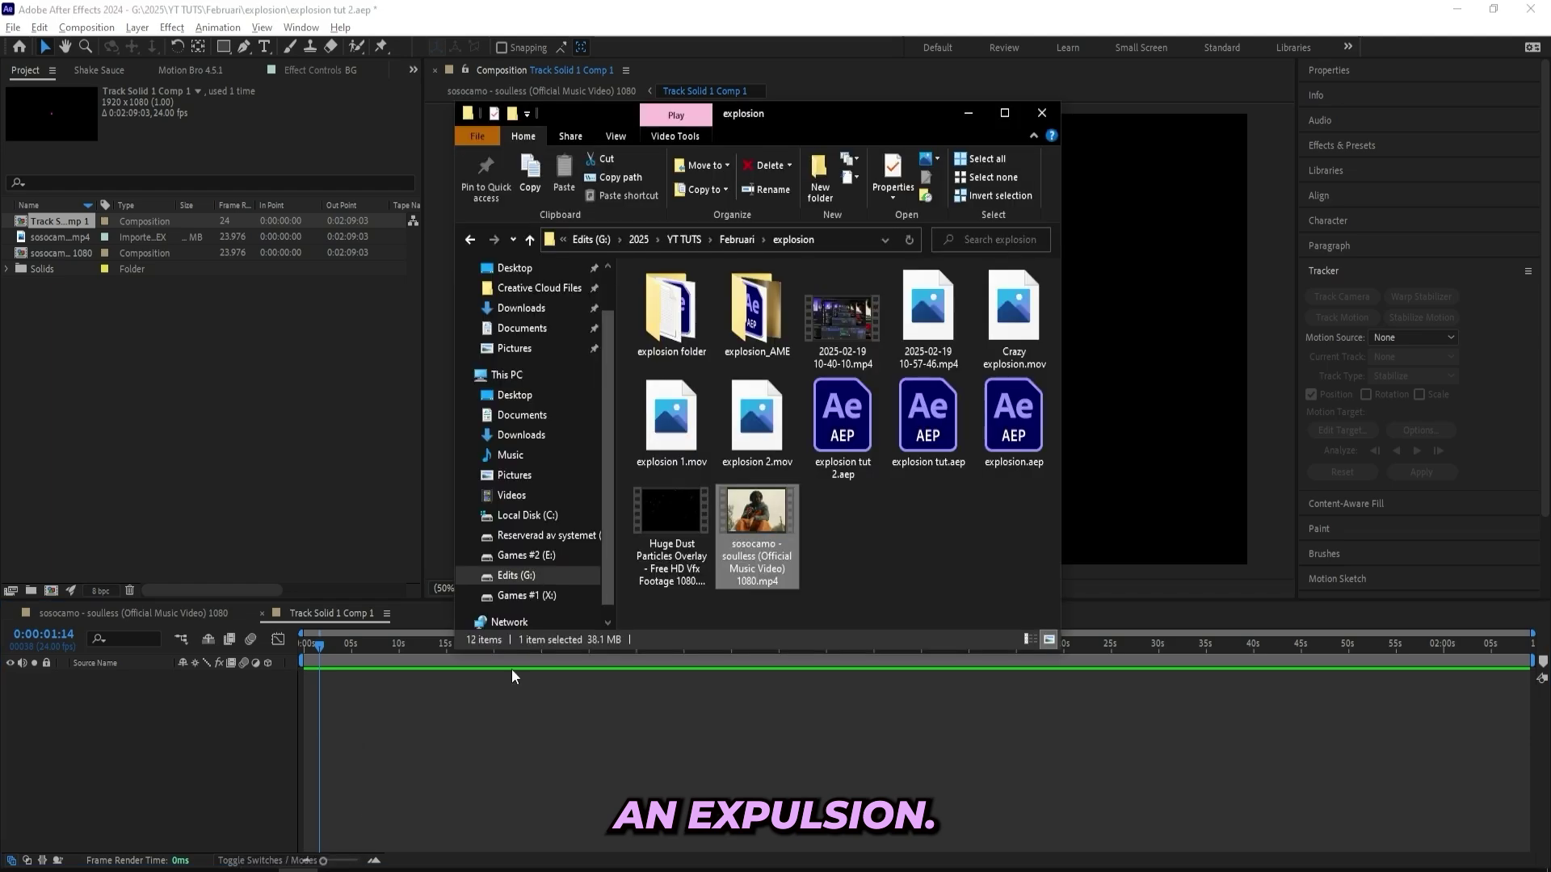
{"action": "left_click", "coordinate": [491, 728]}
{"action": "left_click_drag", "start_coordinate": [491, 729], "coordinate": [365, 743]}
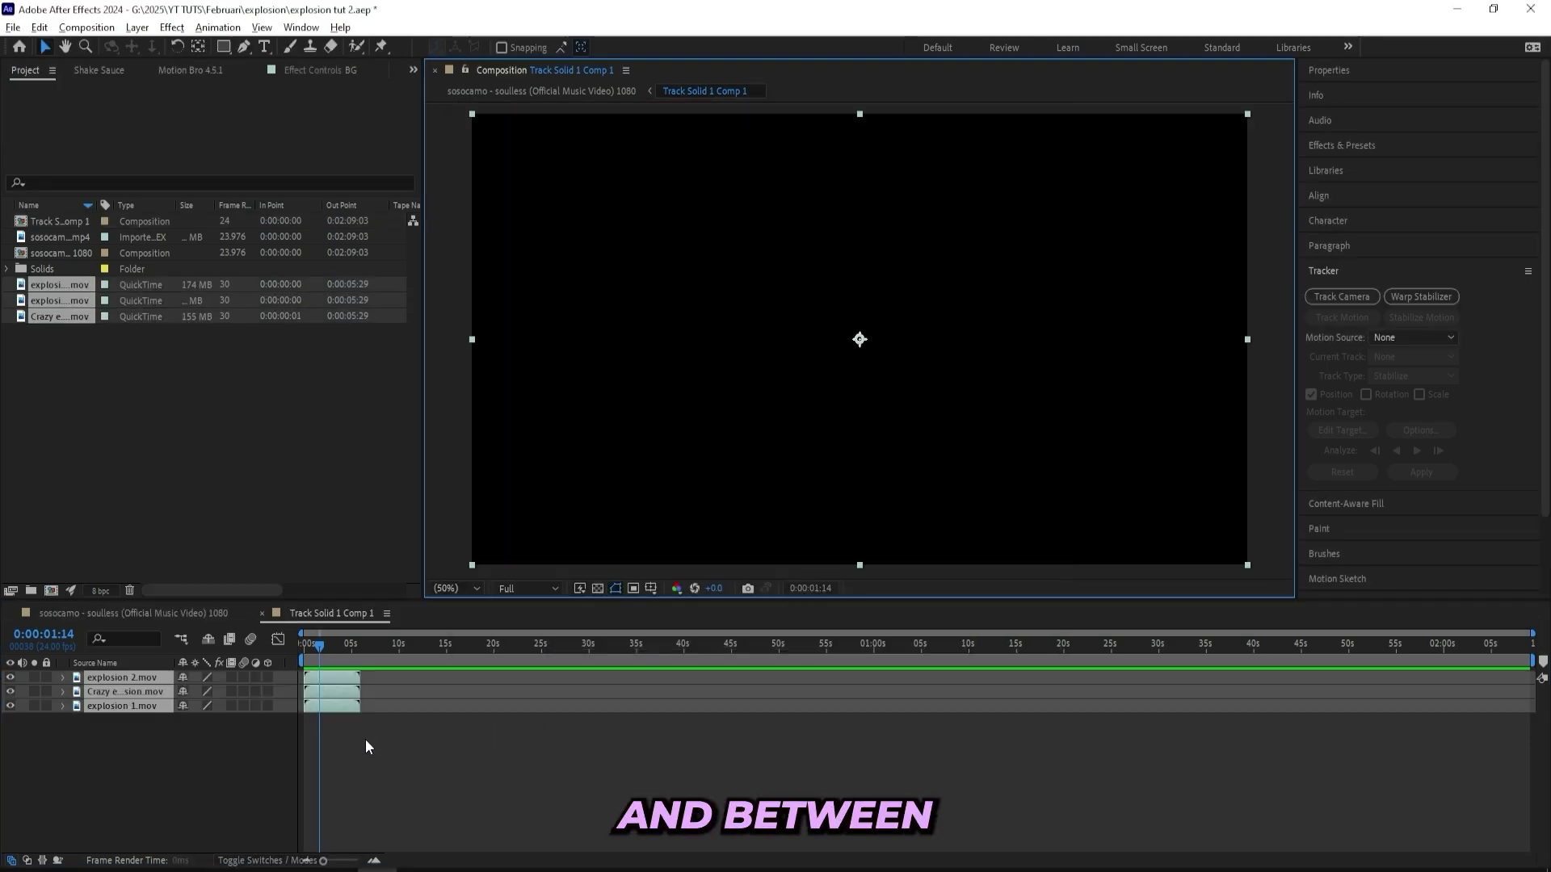
- Compare the three explosion clips in the precomp and delete explosion 1.mov and explosion 2.mov, keeping only Crazy explosion.mov
{"action": "left_click", "coordinate": [321, 678]}
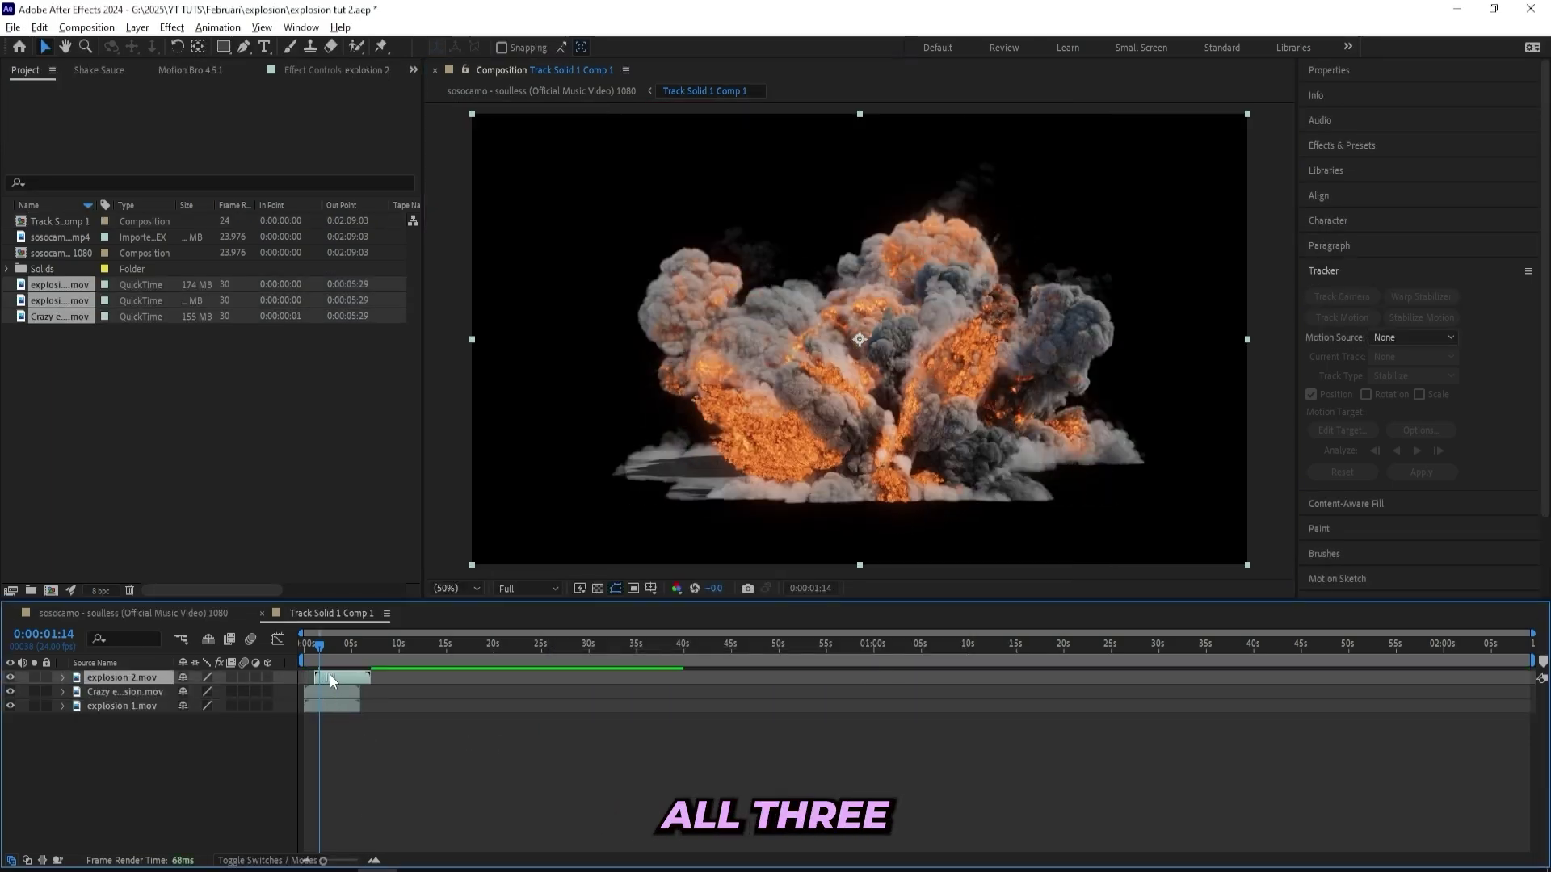
{"action": "left_click", "coordinate": [323, 693]}
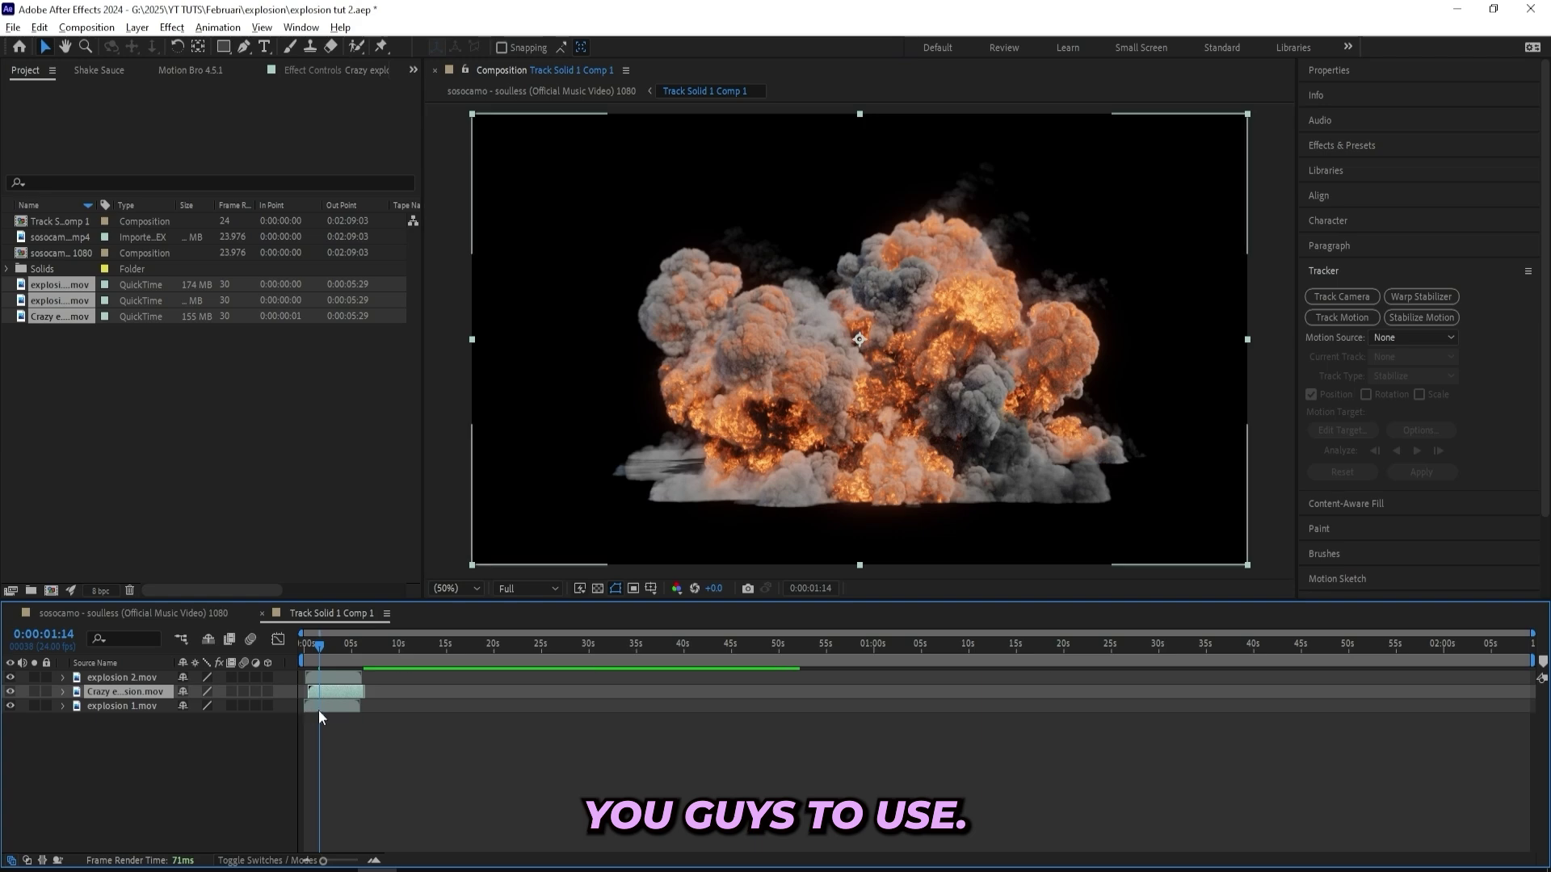
{"action": "left_click", "coordinate": [318, 709]}
{"action": "key", "text": "Delete"}
{"action": "left_click", "coordinate": [330, 677]}
{"action": "key", "text": "Delete"}
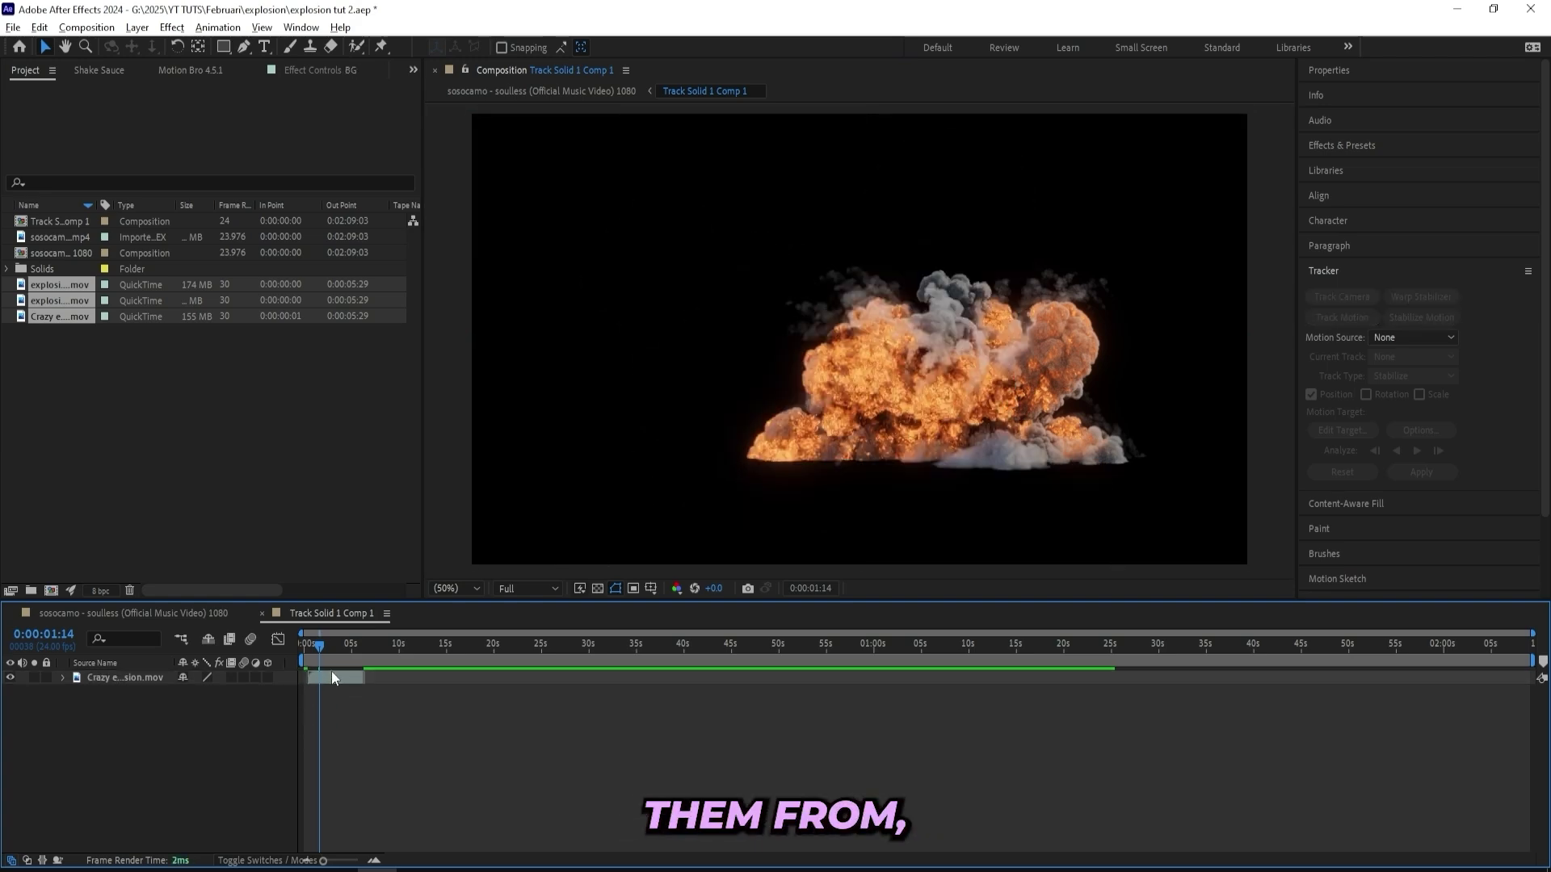
{"action": "left_click", "coordinate": [346, 675]}
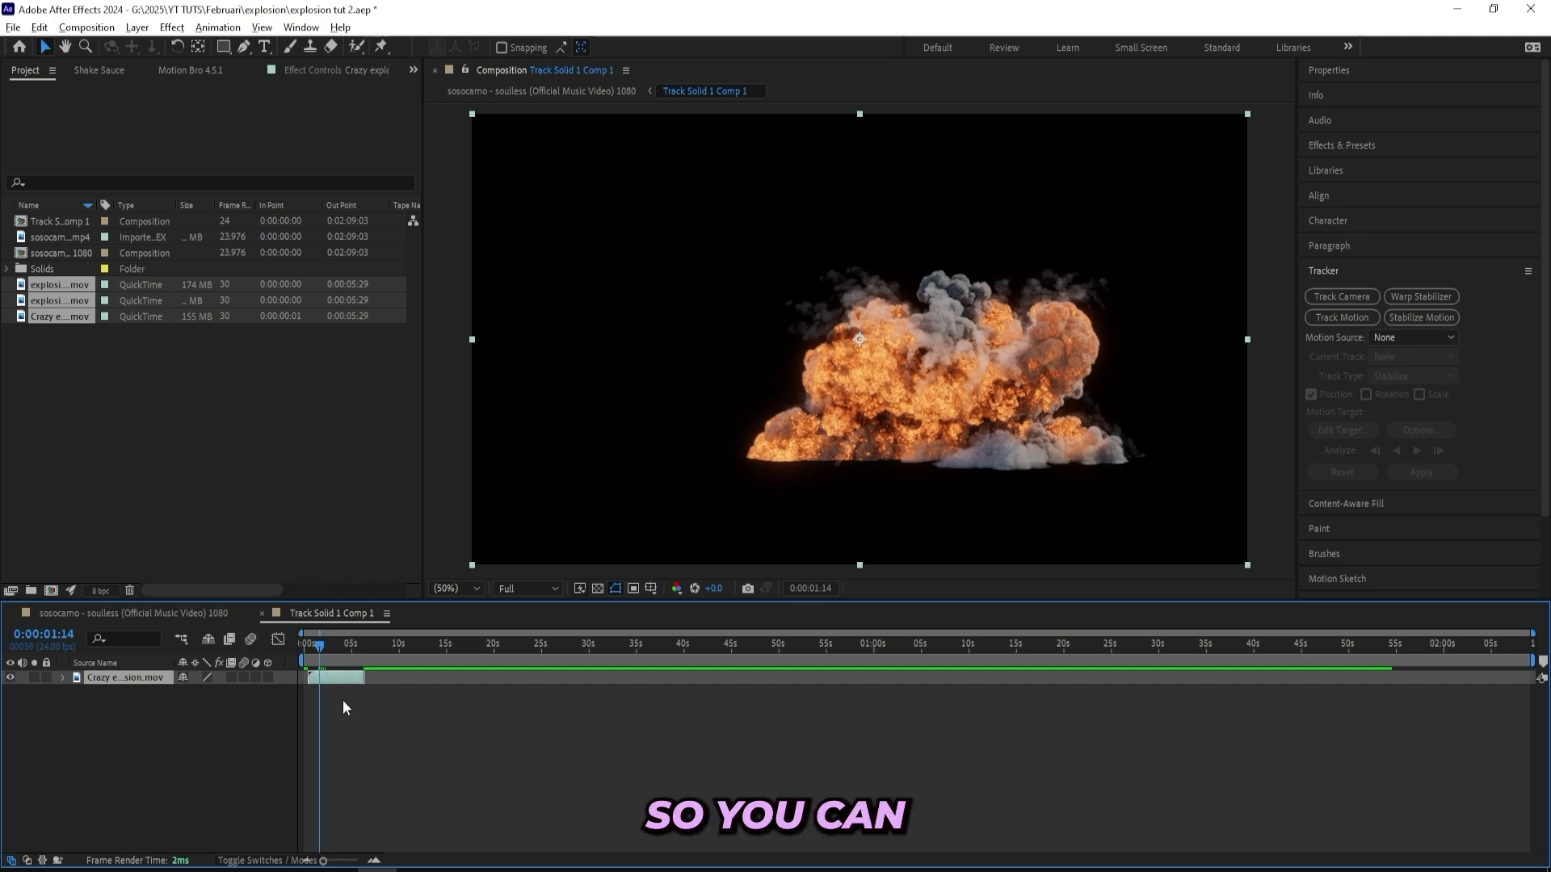
- In the main composition, place the explosion precomp beneath SUBJECT, unhide SUBJECT, shift the explosion closer behind him, and preview from the start
{"action": "left_click", "coordinate": [192, 612]}
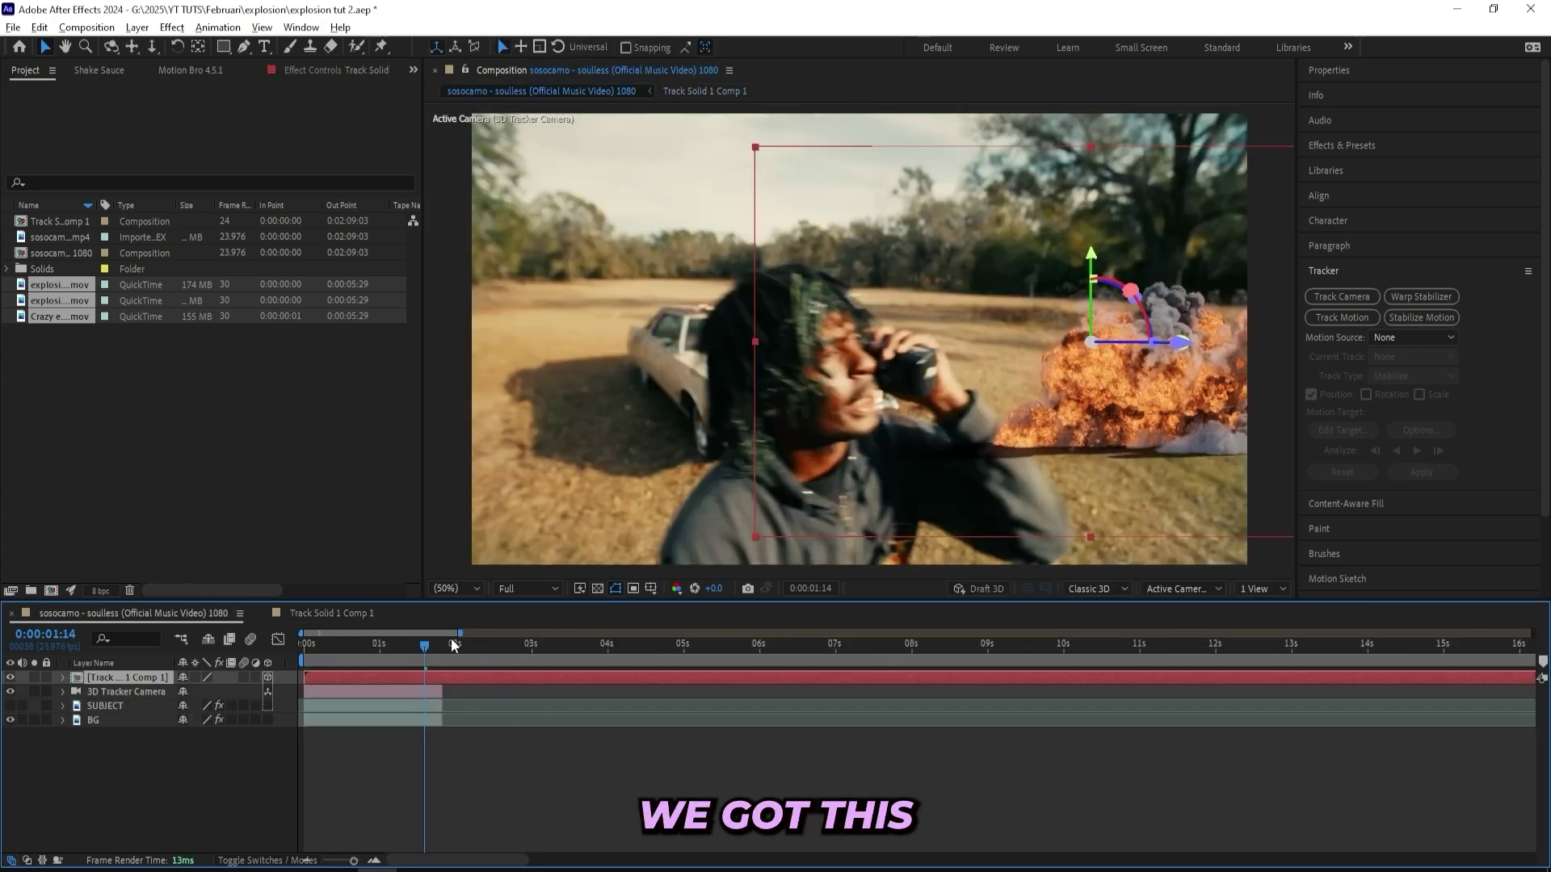
{"action": "left_click_drag", "start_coordinate": [134, 678], "coordinate": [115, 706]}
{"action": "left_click", "coordinate": [10, 691]}
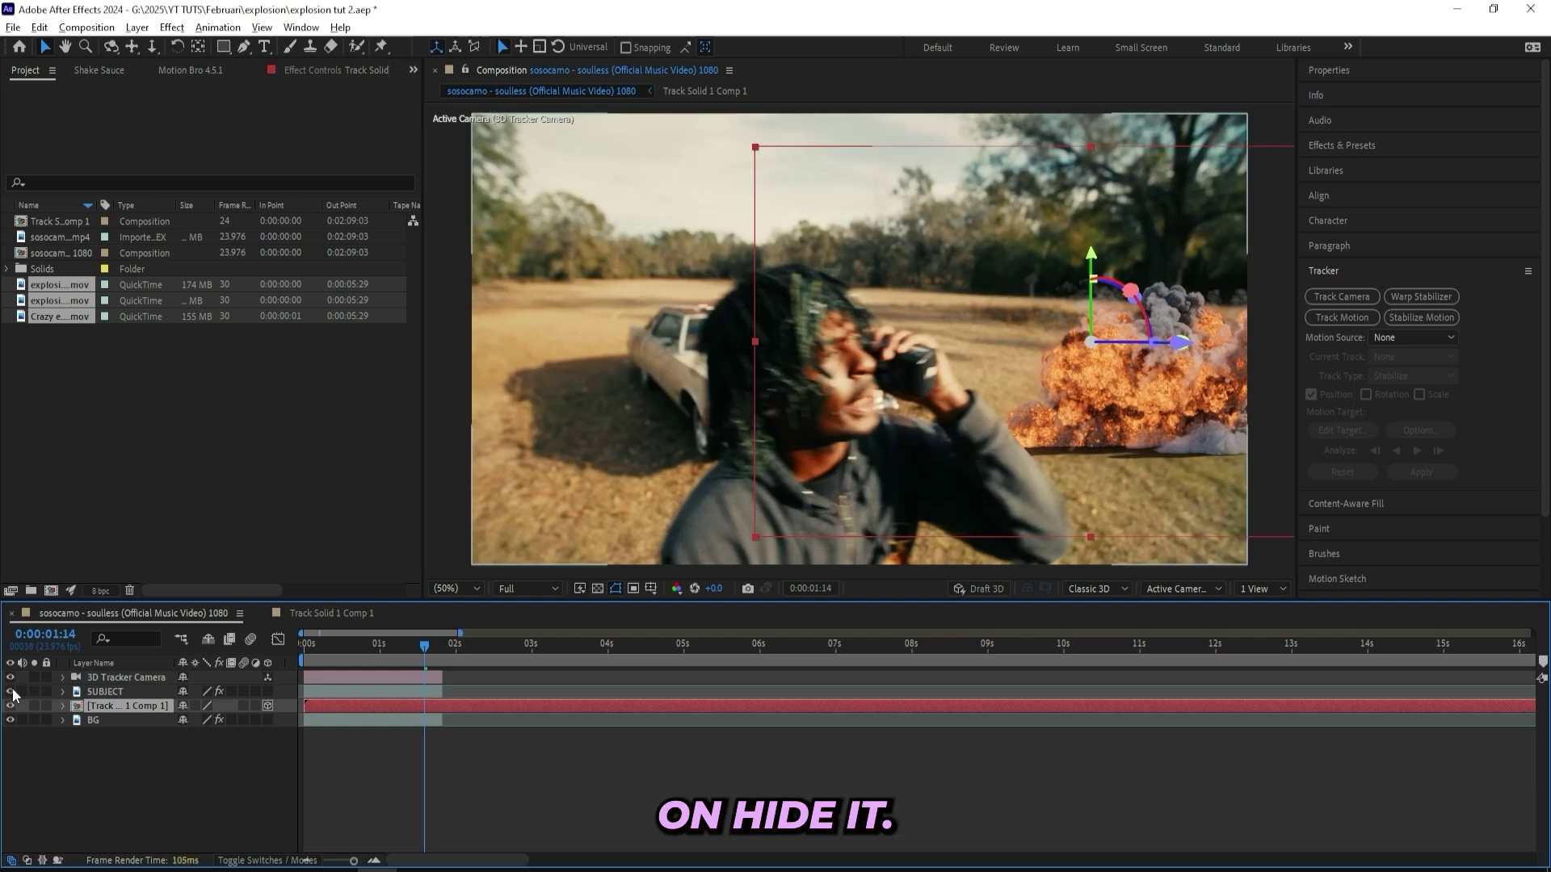
{"action": "left_click_drag", "start_coordinate": [1089, 440], "coordinate": [990, 422]}
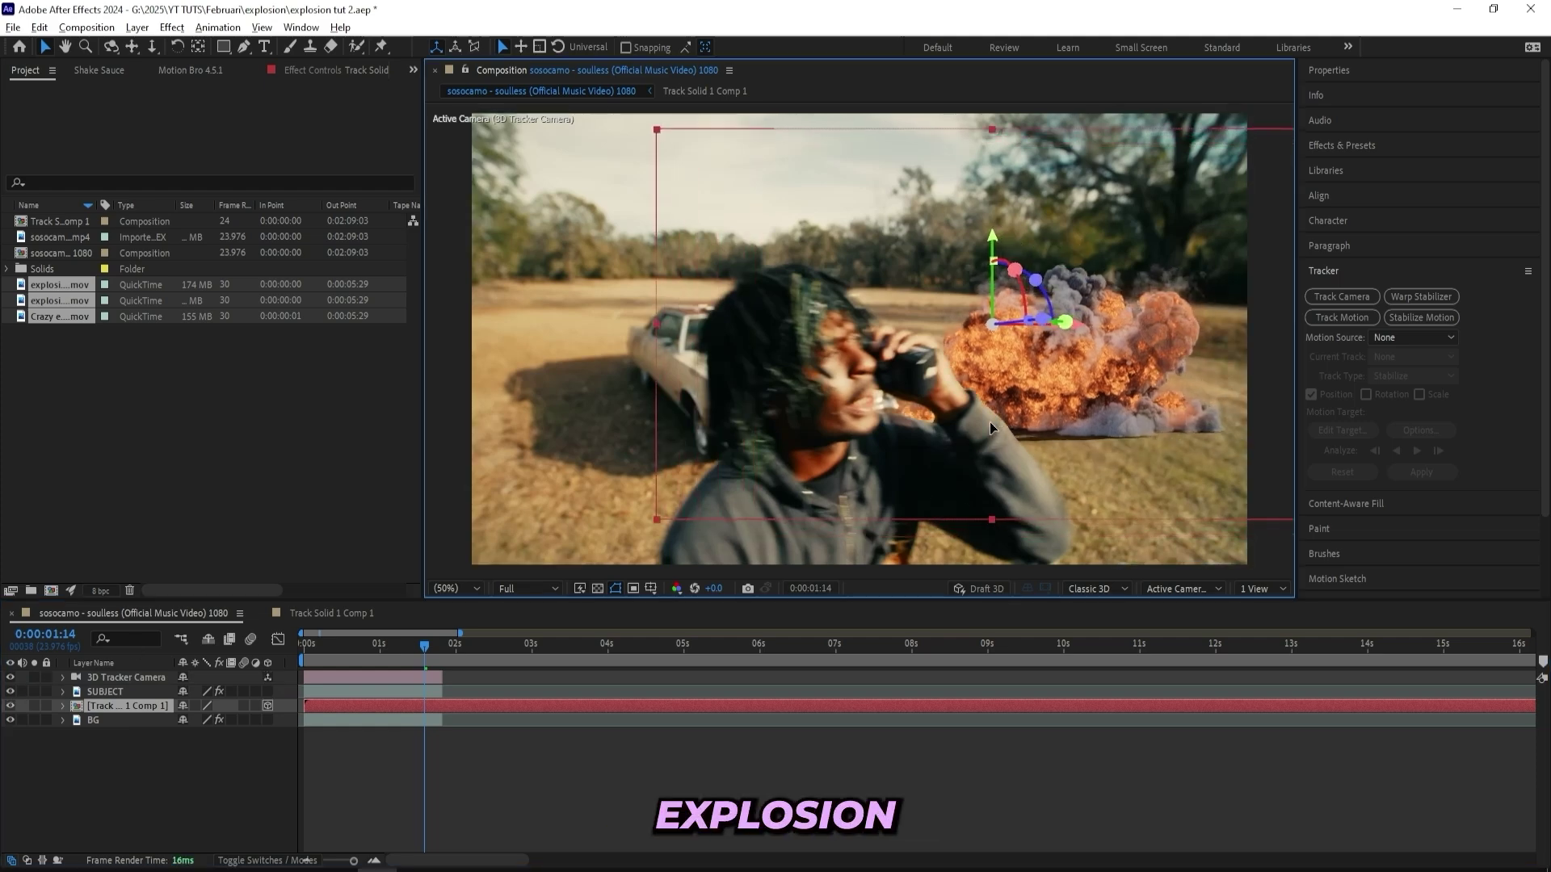
{"action": "left_click", "coordinate": [307, 659]}
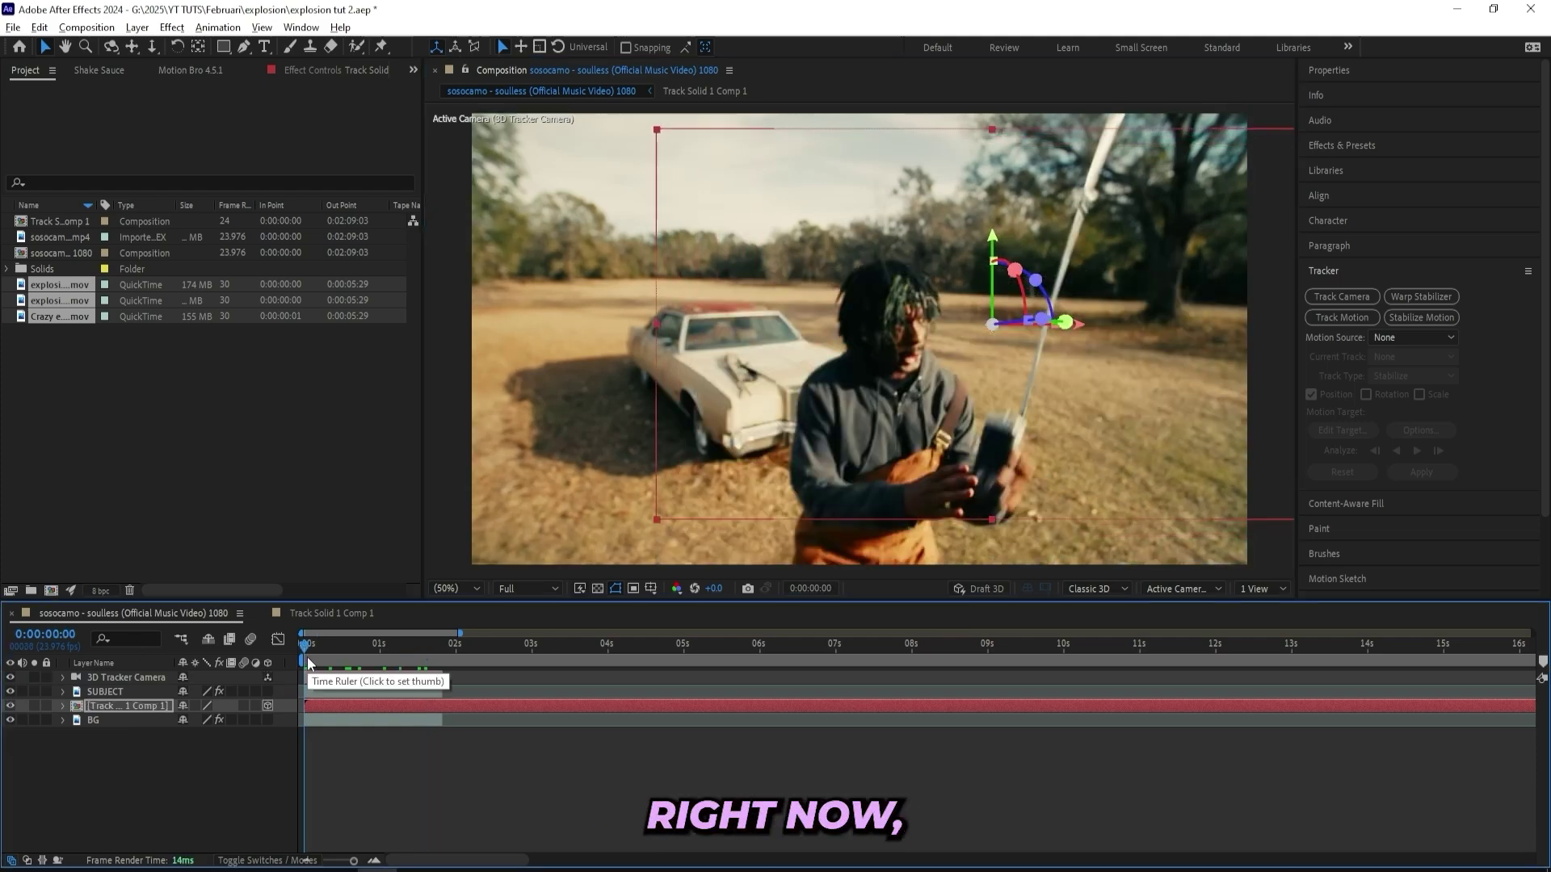
{"action": "key", "text": "space"}
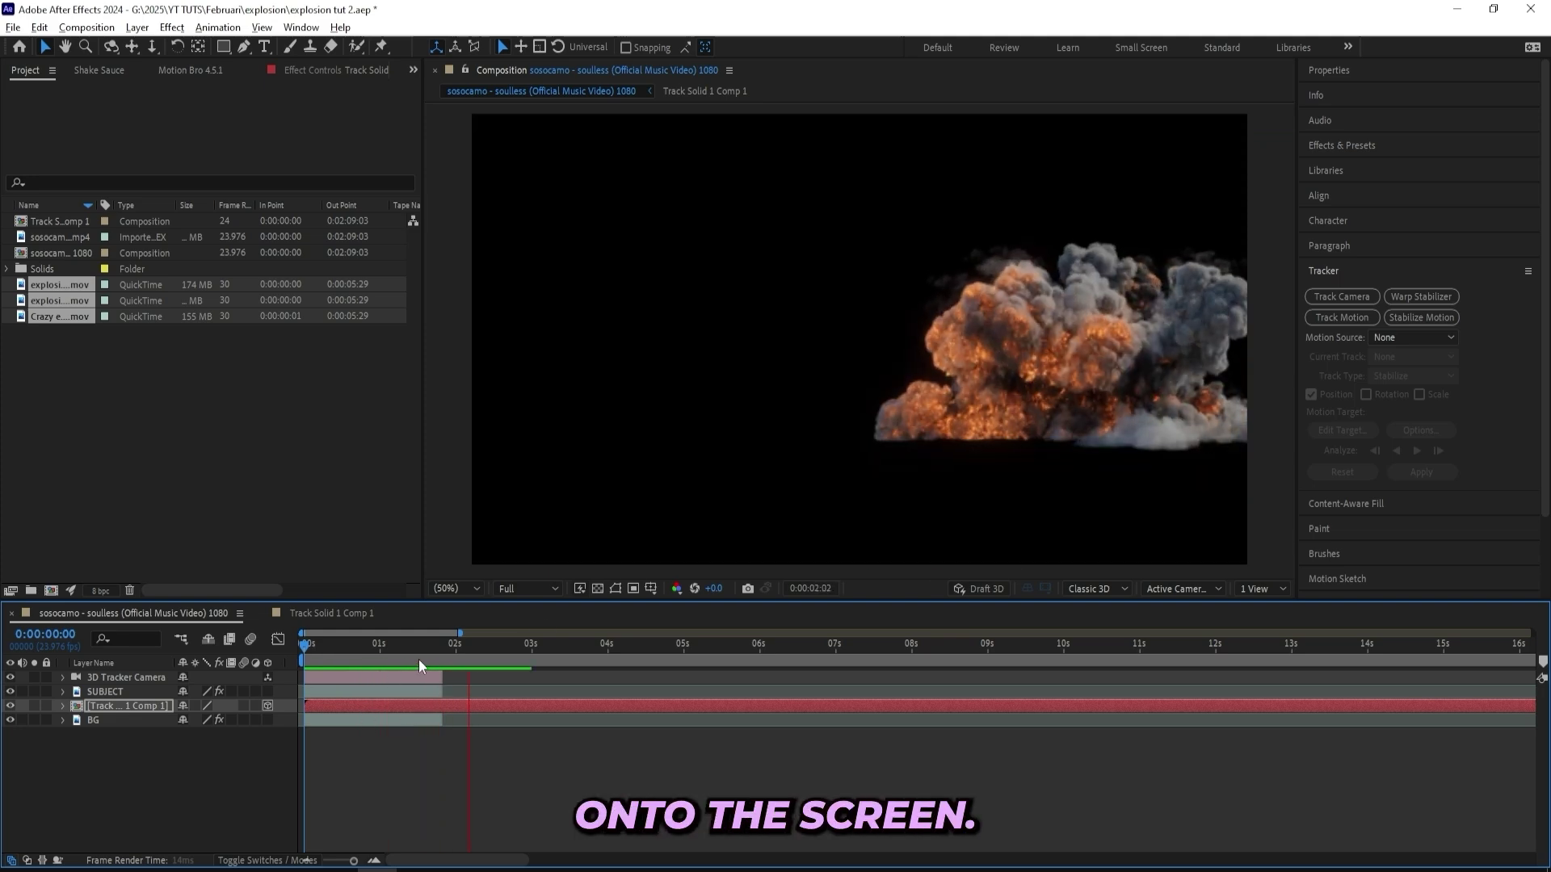
- Speed up Crazy explosion.mov inside the precomp with a time stretch factor of 50, and preview it
{"action": "left_click", "coordinate": [395, 645]}
{"action": "double_click", "coordinate": [411, 707]}
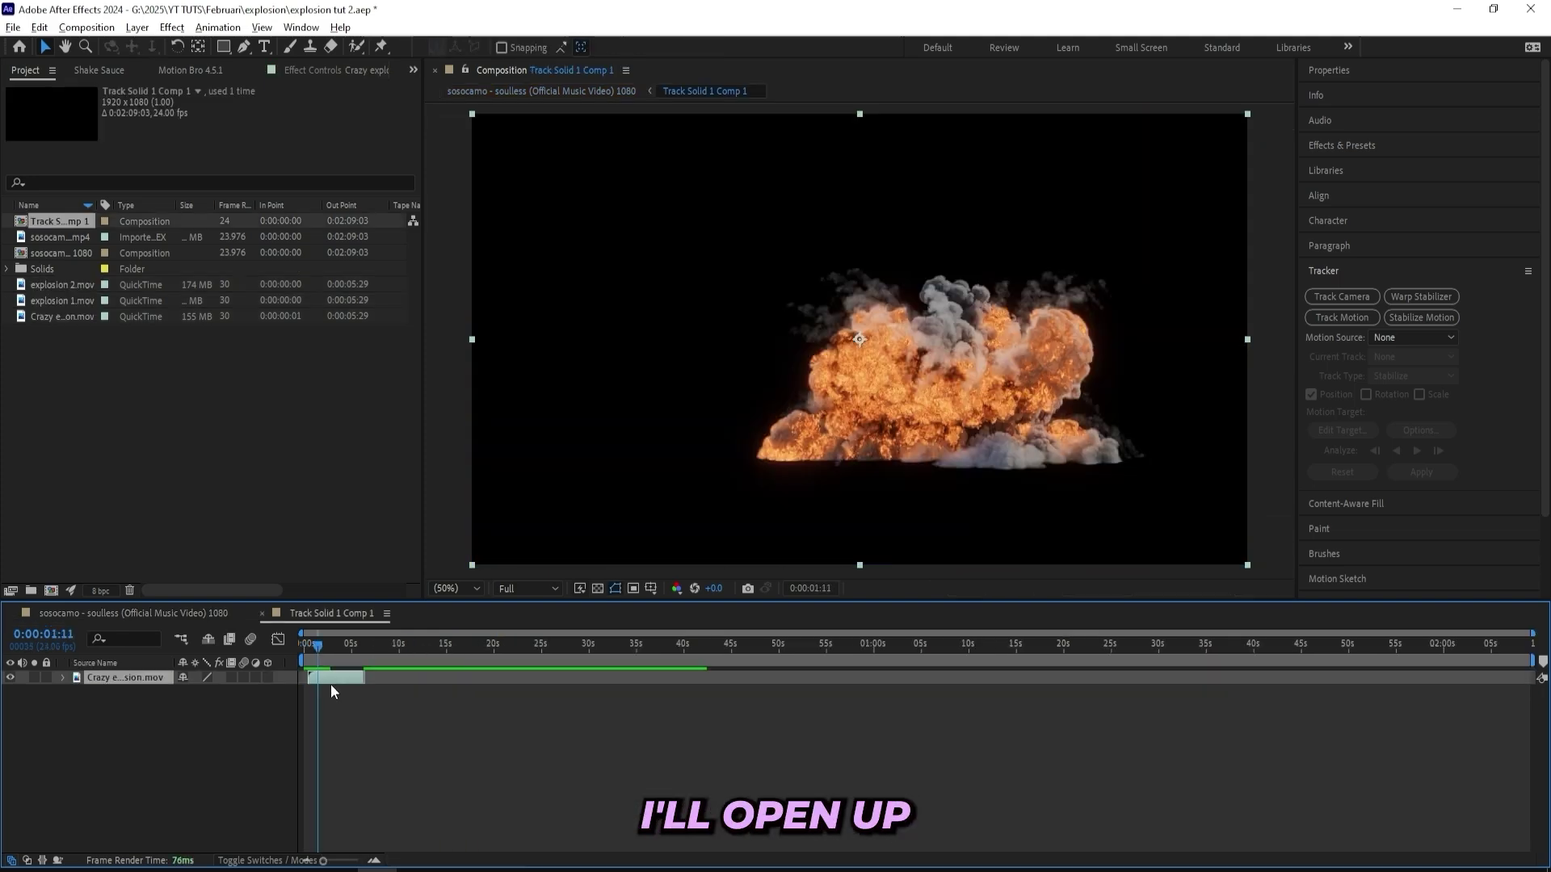
{"action": "right_click", "coordinate": [327, 676]}
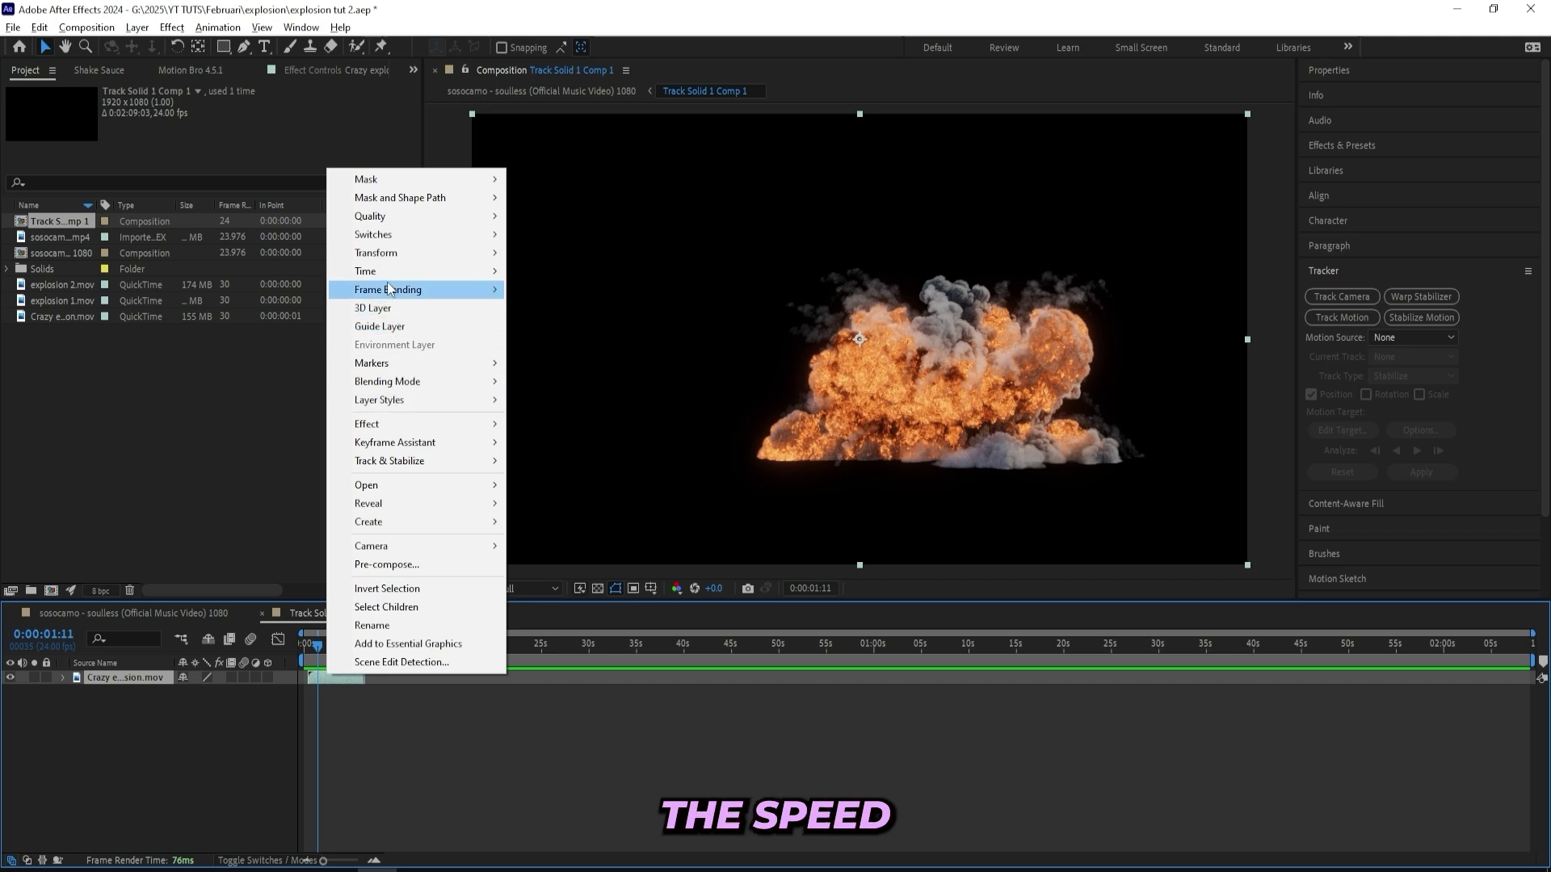
{"action": "mouse_move", "coordinate": [398, 273]}
{"action": "left_click", "coordinate": [546, 307]}
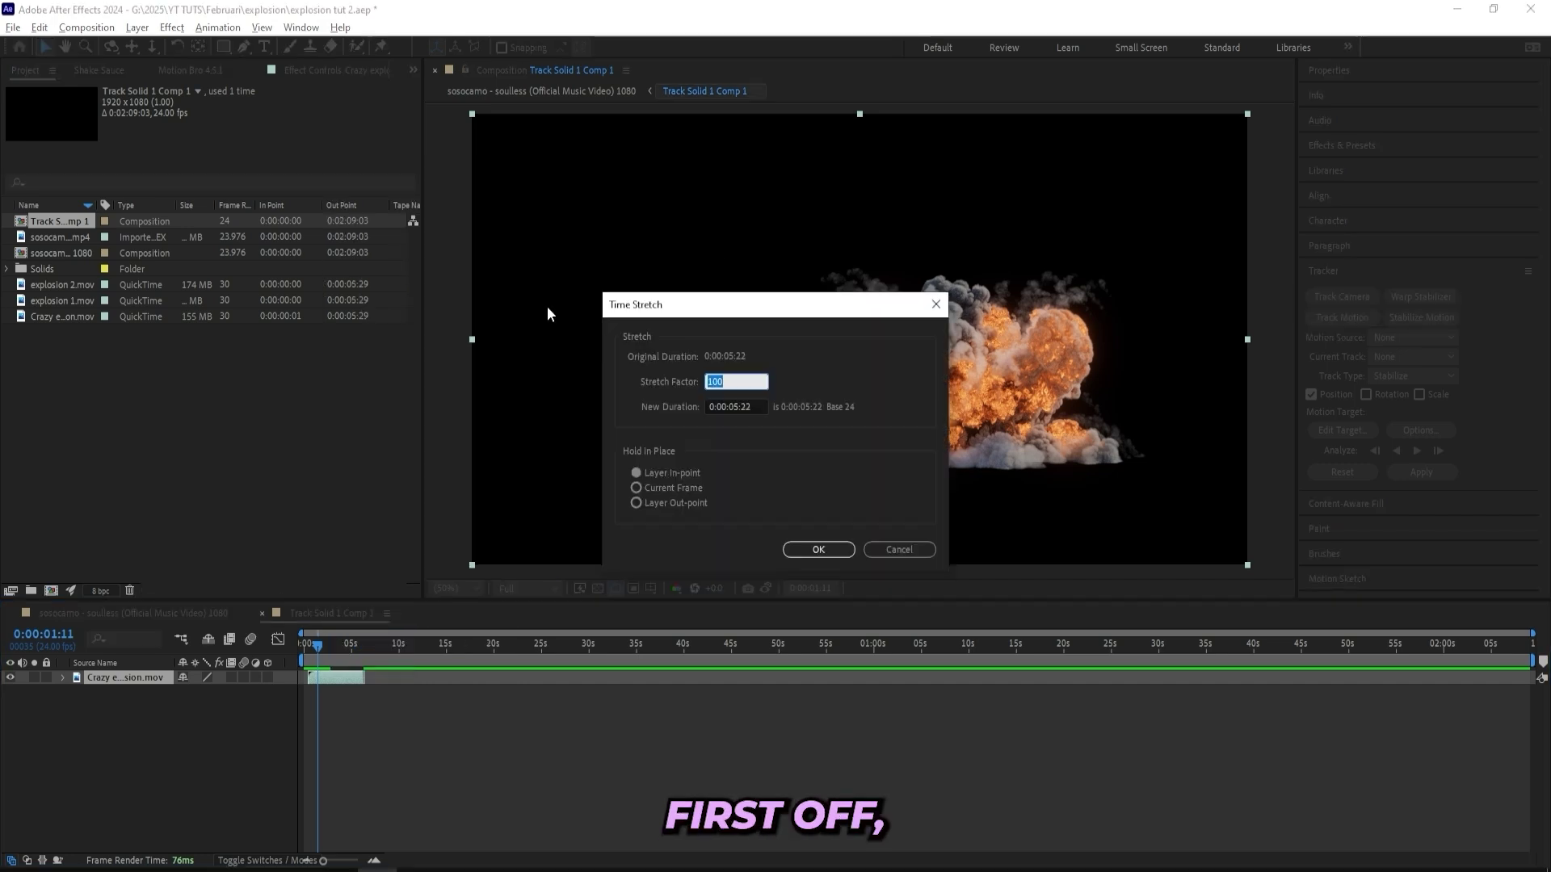
{"action": "type", "text": "50"}
{"action": "key", "text": "Return"}
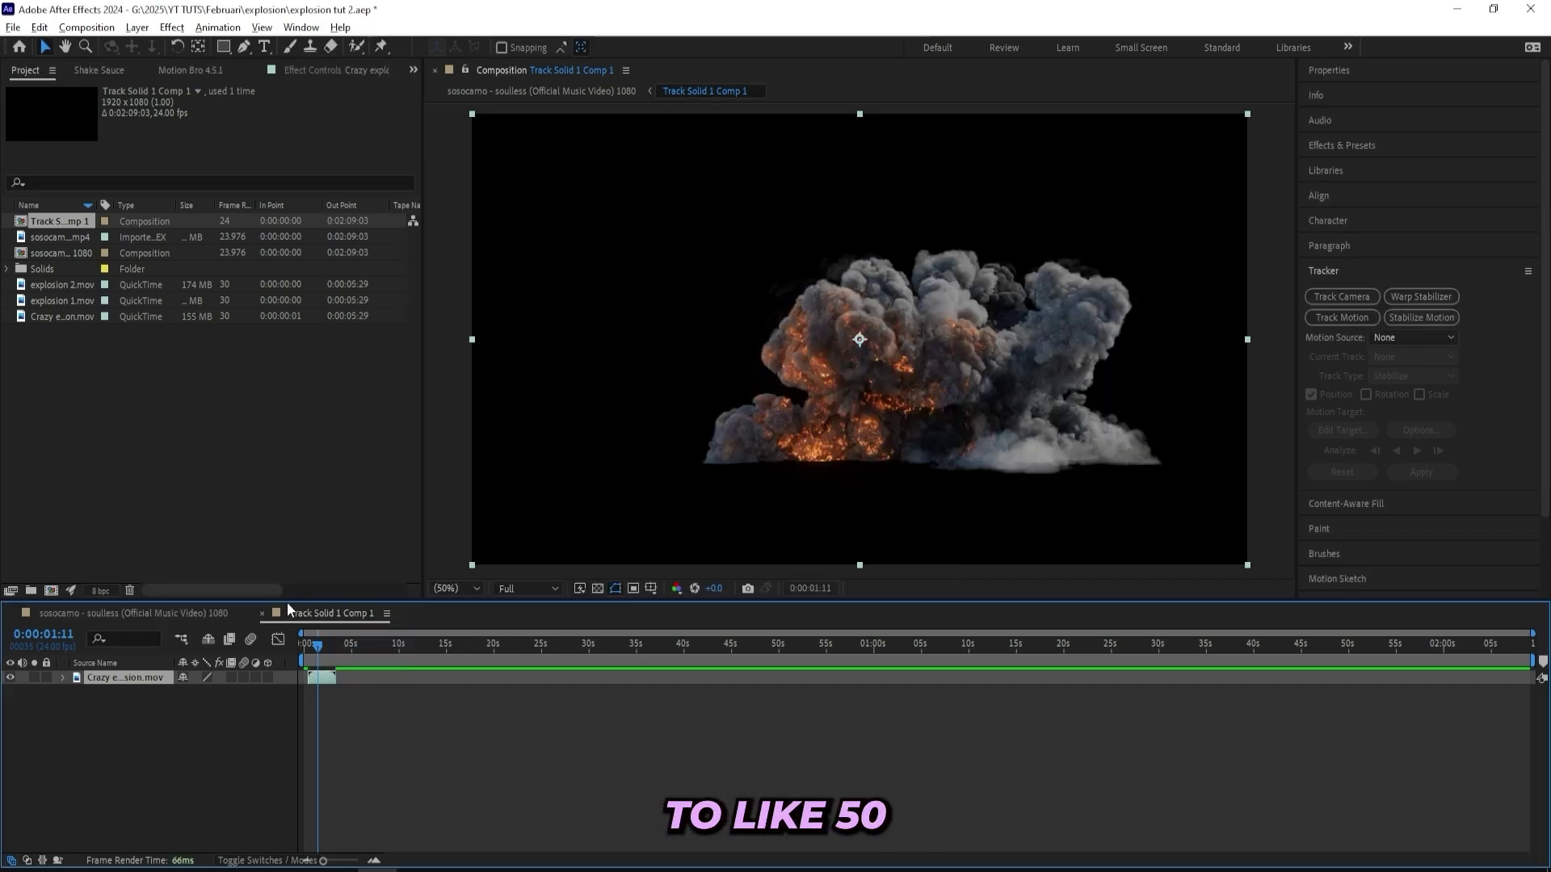
{"action": "left_click_drag", "start_coordinate": [320, 648], "coordinate": [308, 648]}
{"action": "key", "text": "space"}
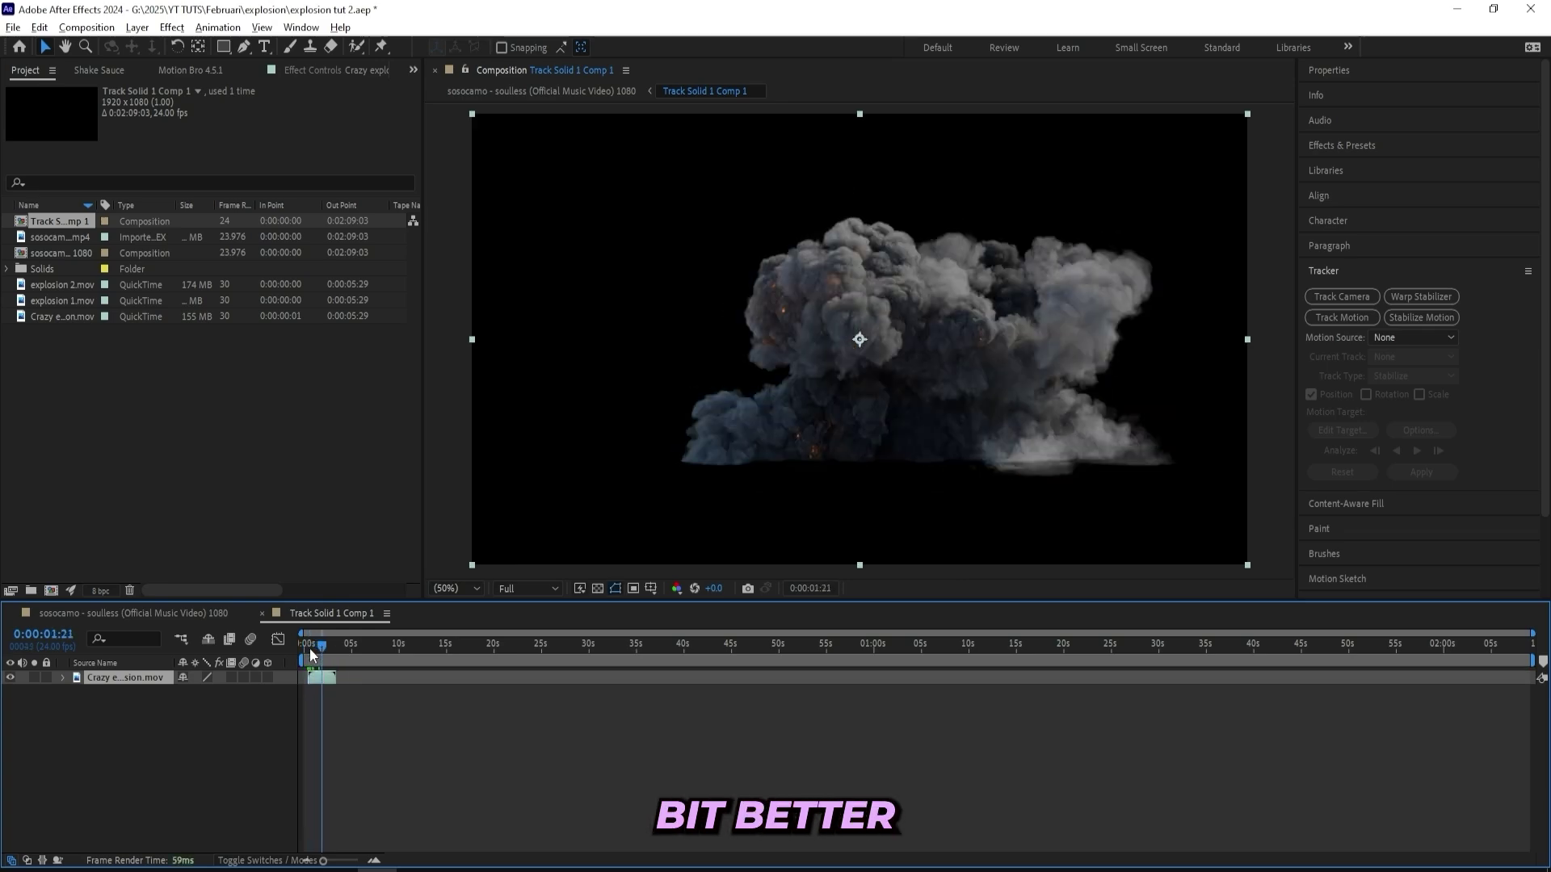
- Scale the explosion precomp to 159% in the main composition and reposition it beside the car, hiding SUBJECT while adjusting and showing it again
{"action": "left_click", "coordinate": [207, 614]}
{"action": "left_click", "coordinate": [11, 692]}
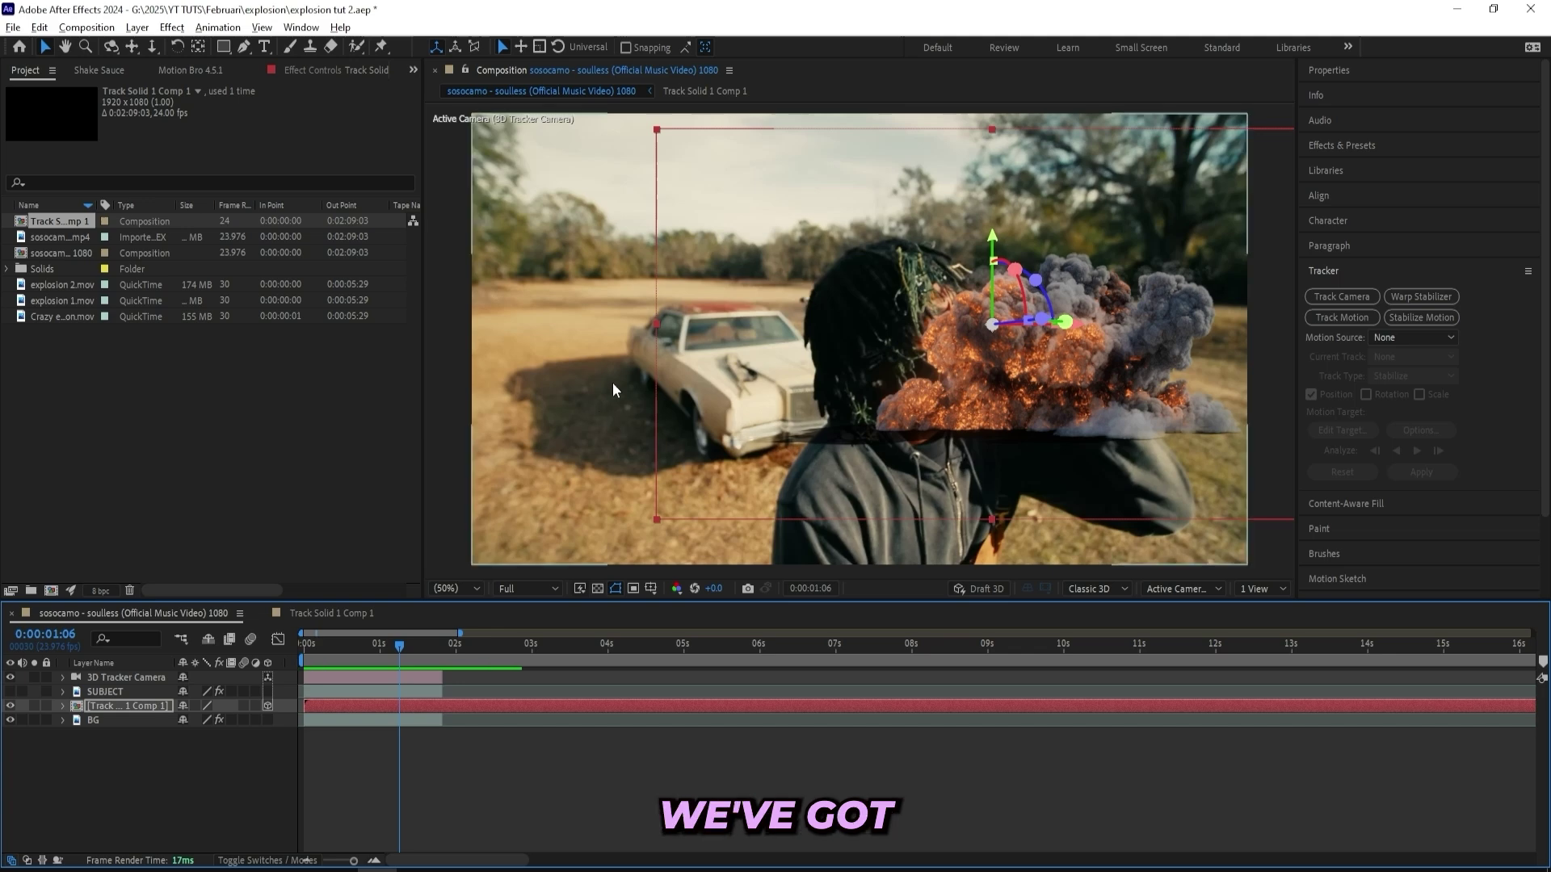
{"action": "left_click_drag", "start_coordinate": [864, 403], "coordinate": [866, 406]}
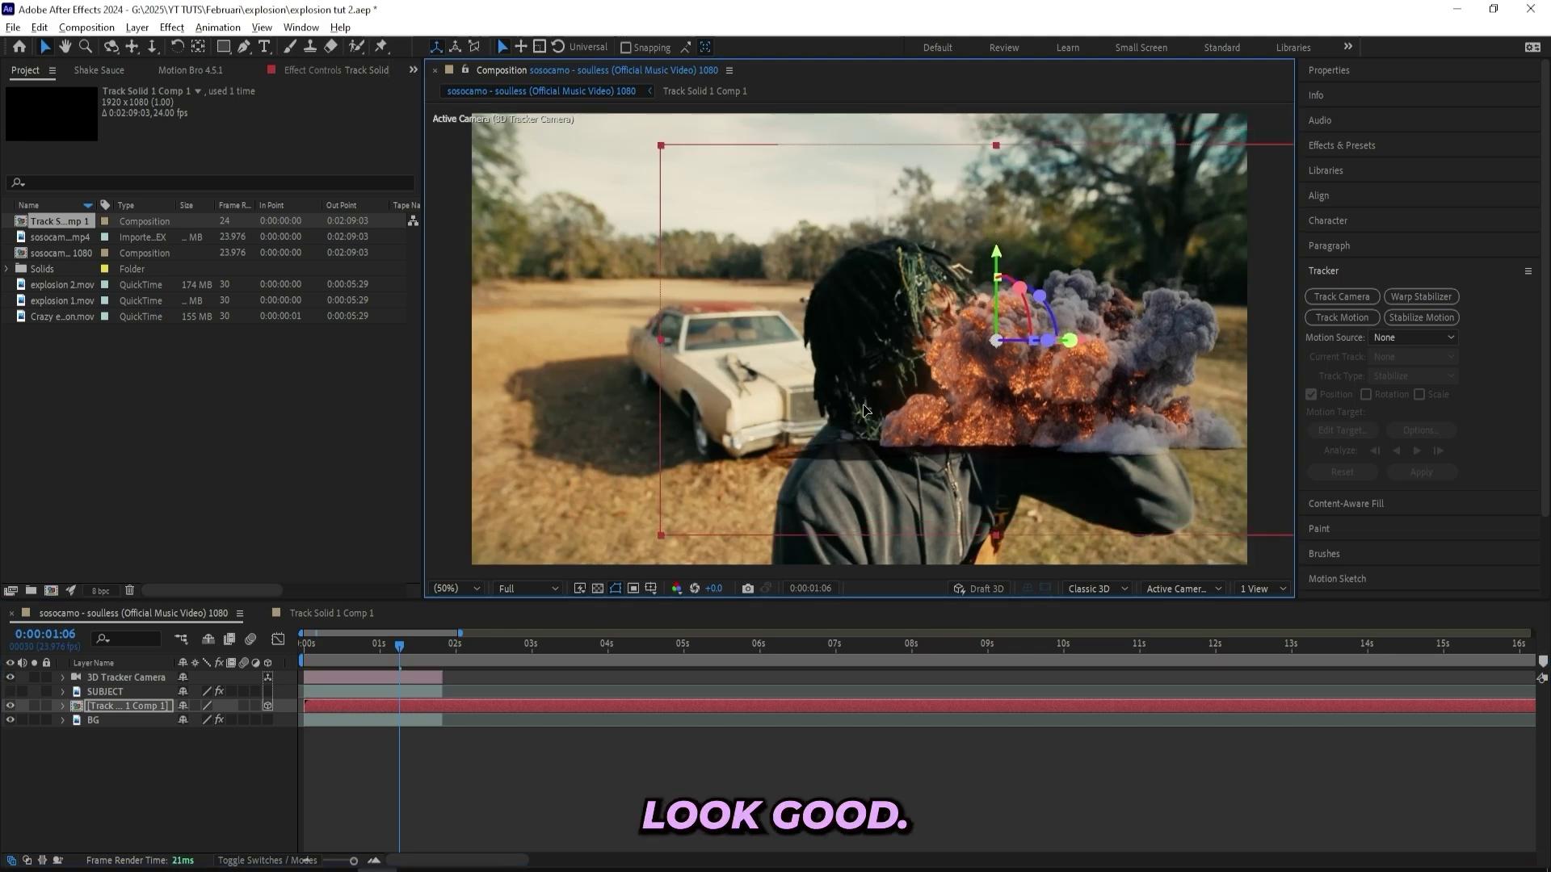
{"action": "key", "text": "s"}
{"action": "left_click_drag", "start_coordinate": [234, 720], "coordinate": [252, 719]}
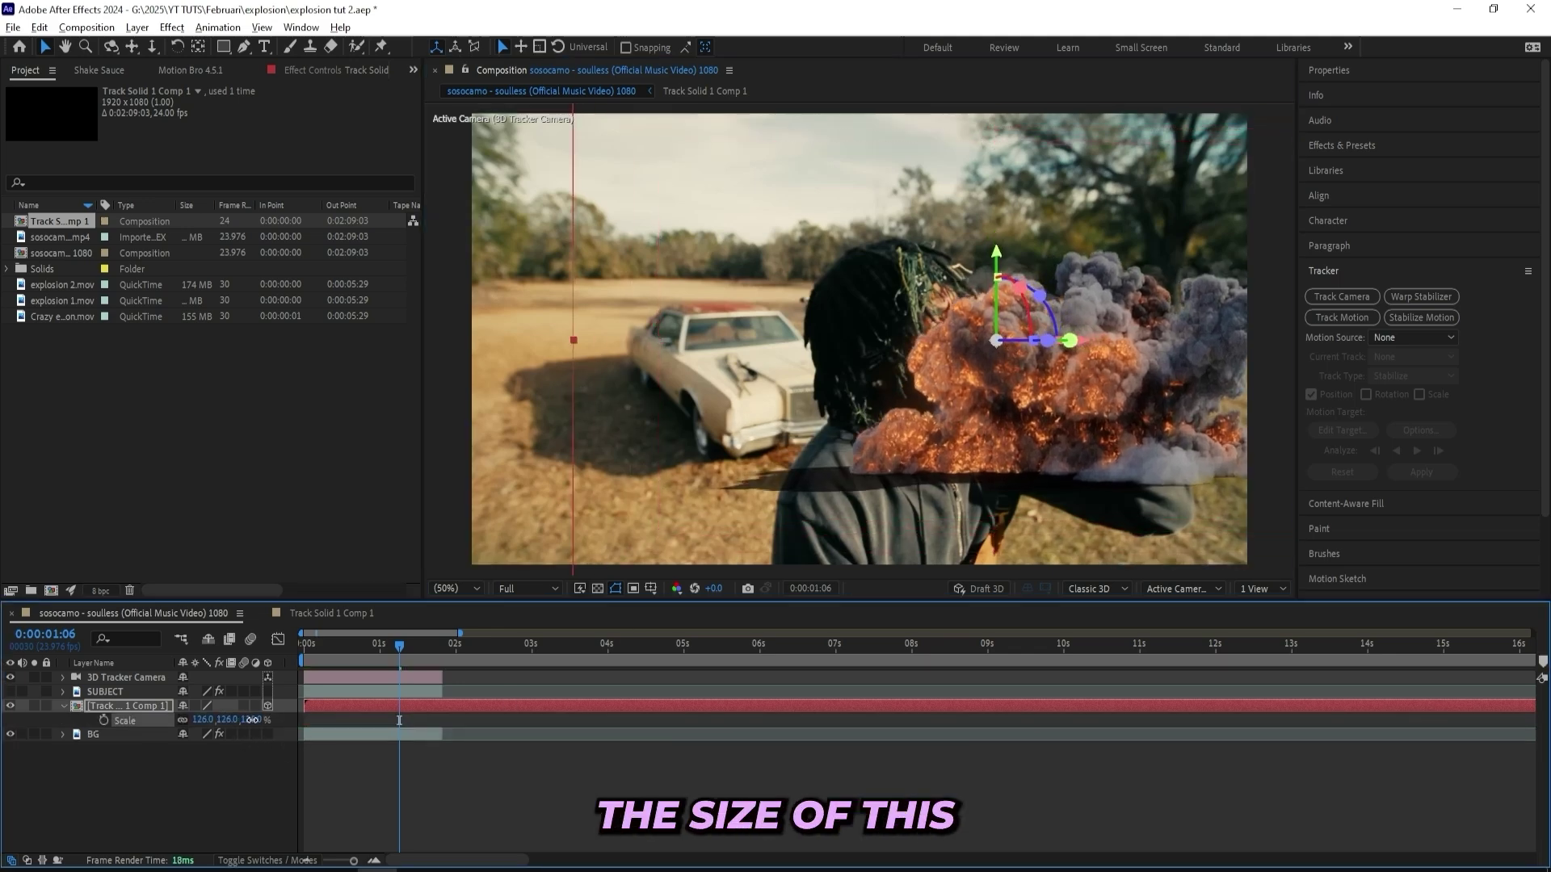
{"action": "left_click_drag", "start_coordinate": [1082, 443], "coordinate": [1065, 445]}
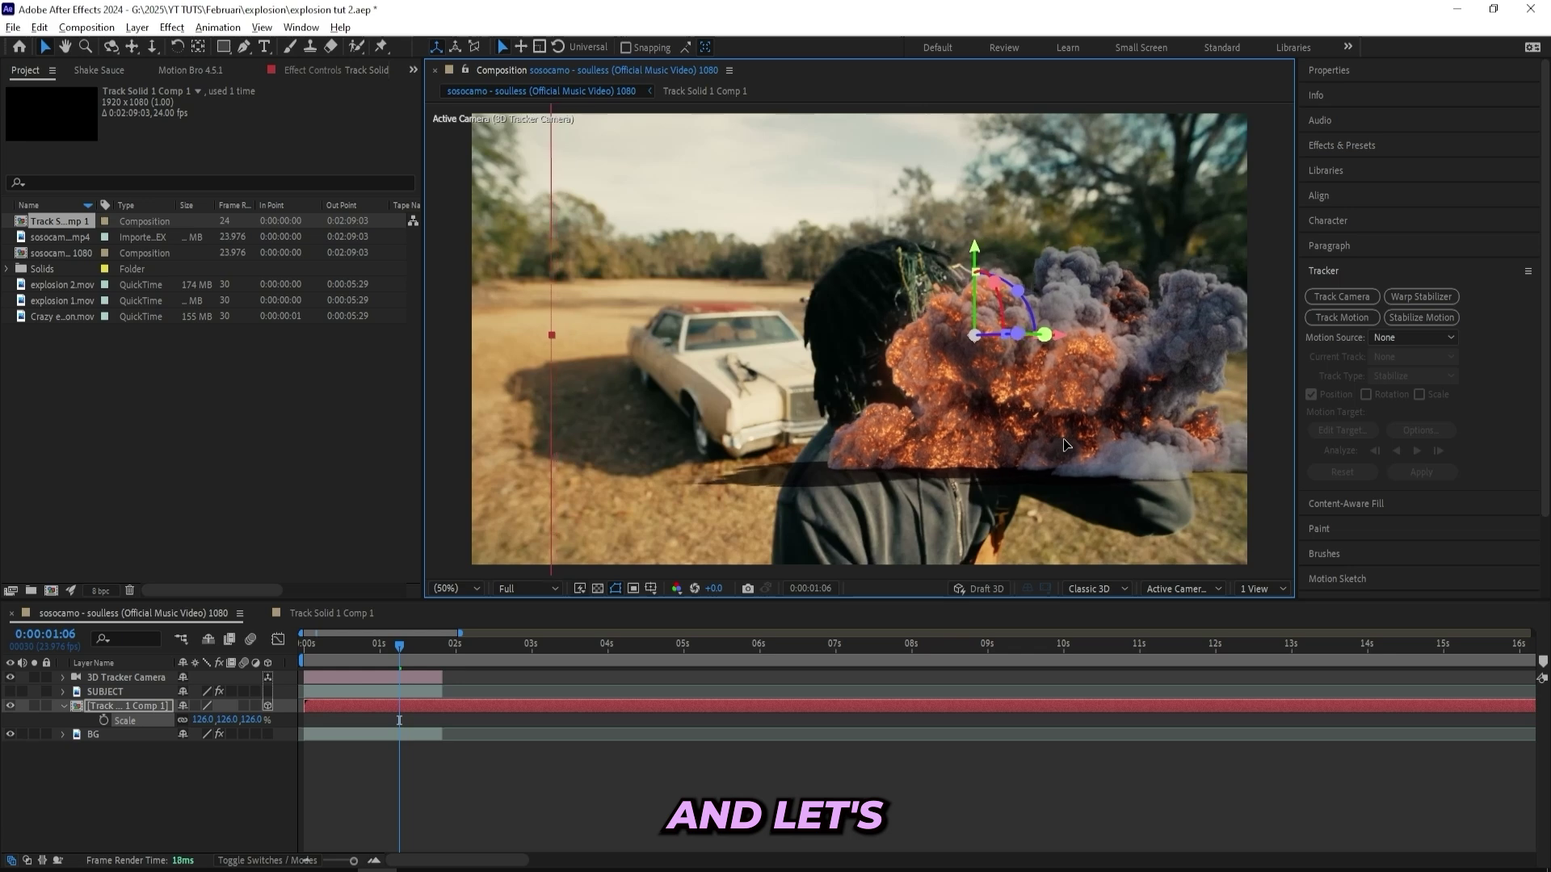
{"action": "left_click_drag", "start_coordinate": [218, 725], "coordinate": [234, 723]}
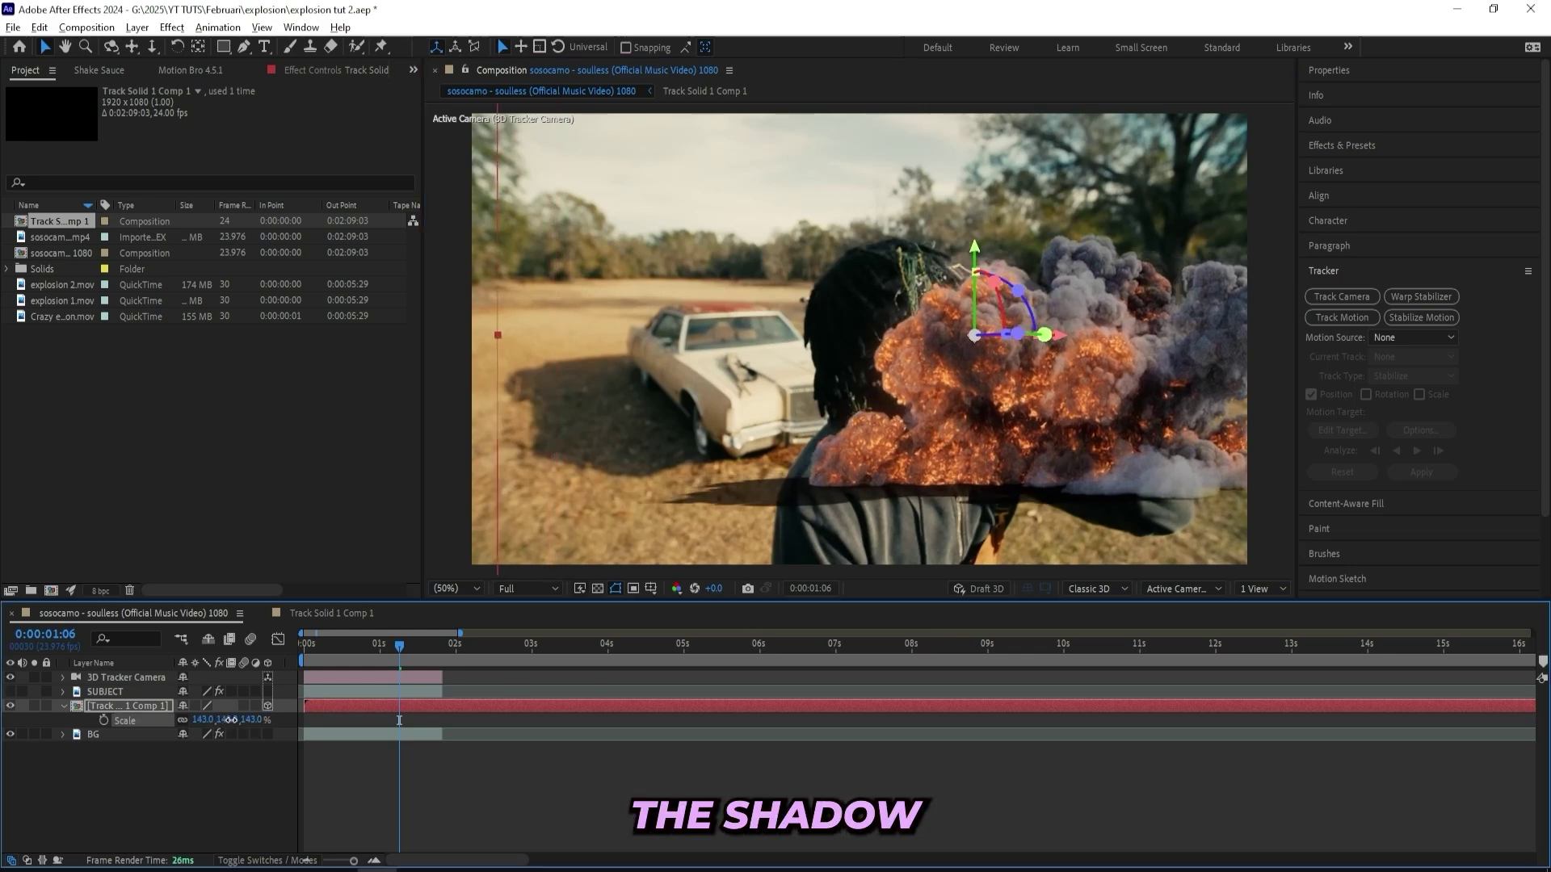
{"action": "left_click_drag", "start_coordinate": [986, 421], "coordinate": [971, 418]}
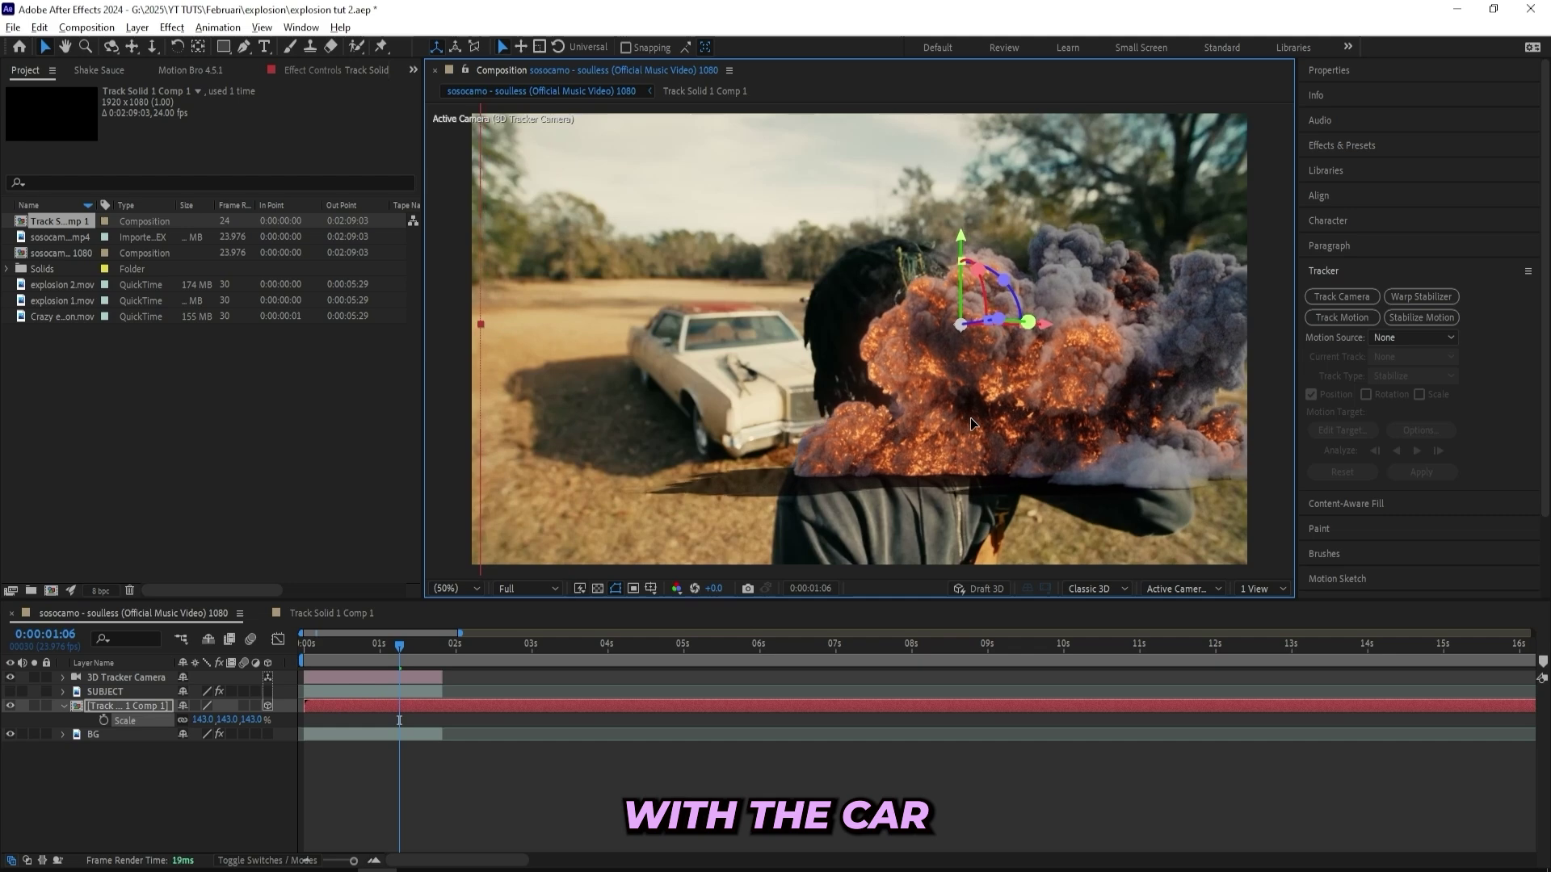
{"action": "left_click", "coordinate": [9, 691]}
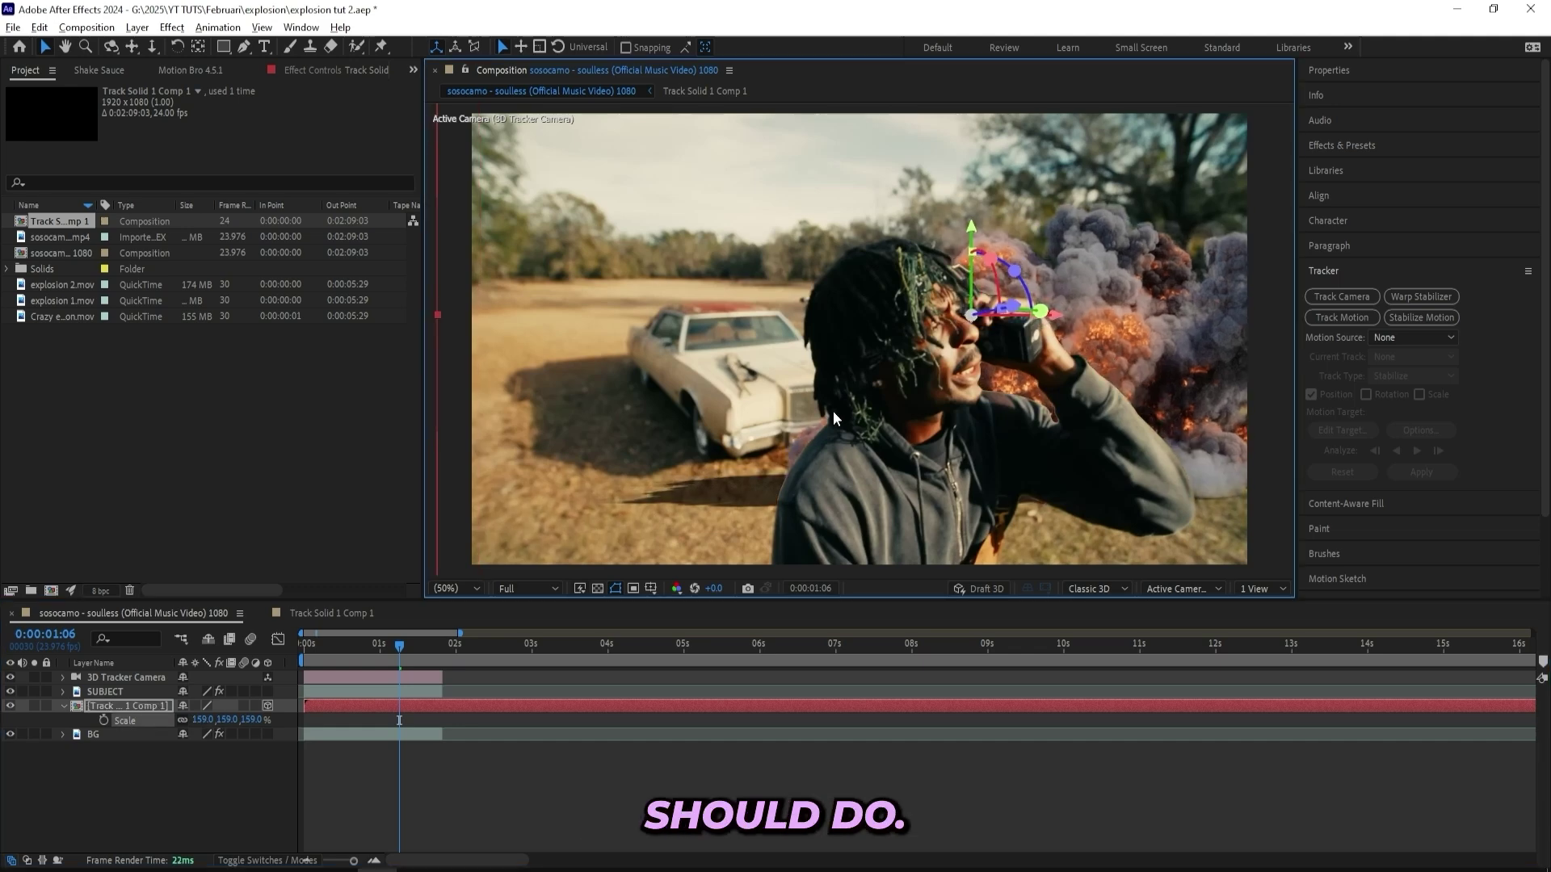
- Play and scrub through the main composition from the start to check the explosion behind the subject
{"action": "key", "text": "Home"}
{"action": "key", "text": "s"}
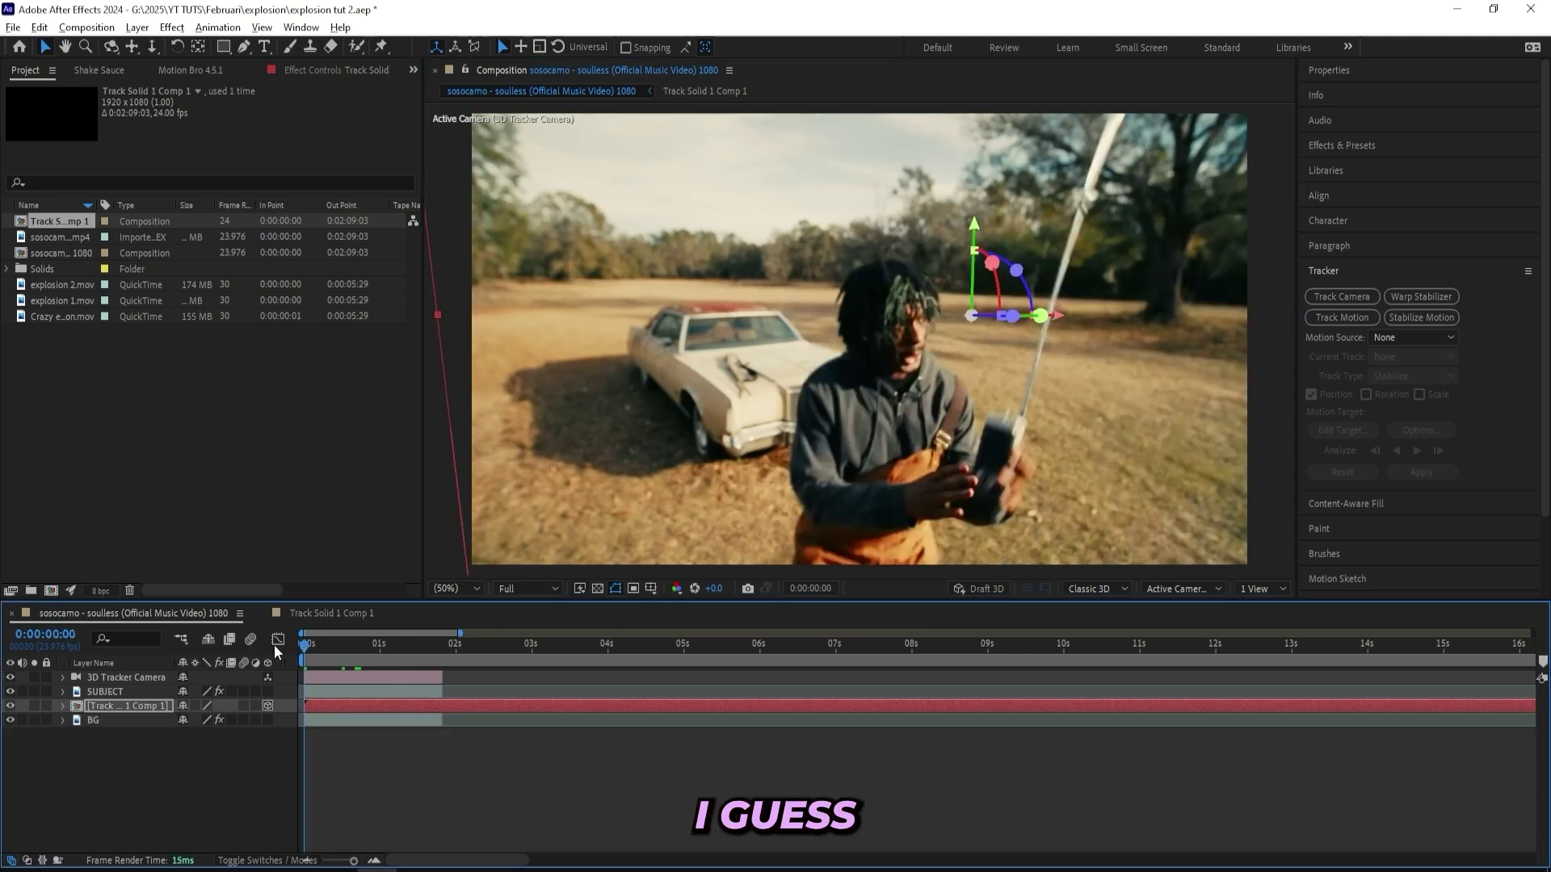
{"action": "key", "text": "space"}
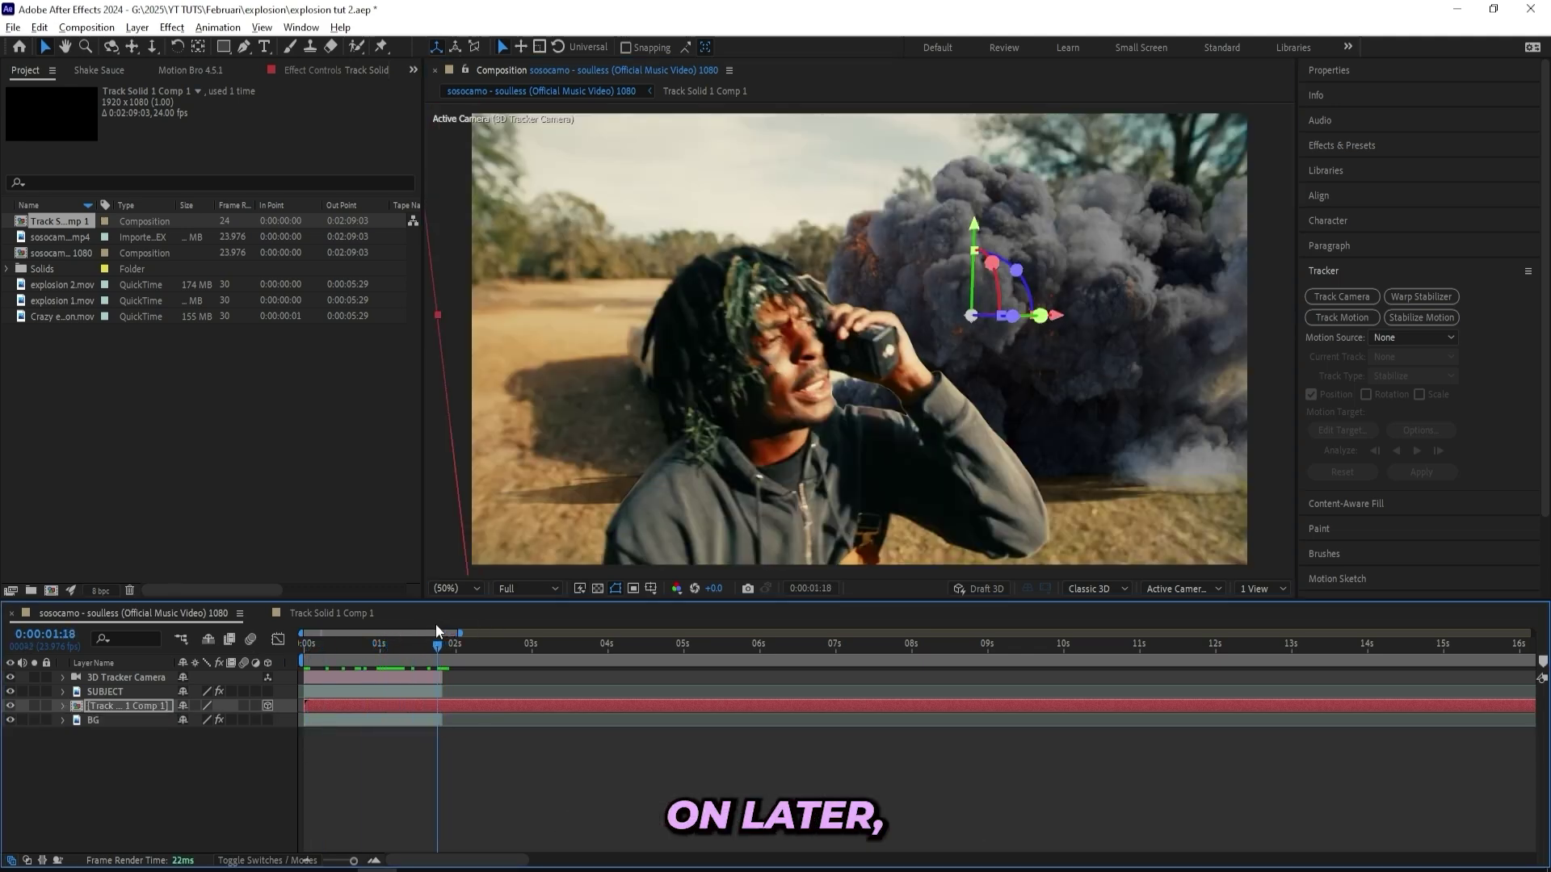
{"action": "left_click", "coordinate": [325, 647]}
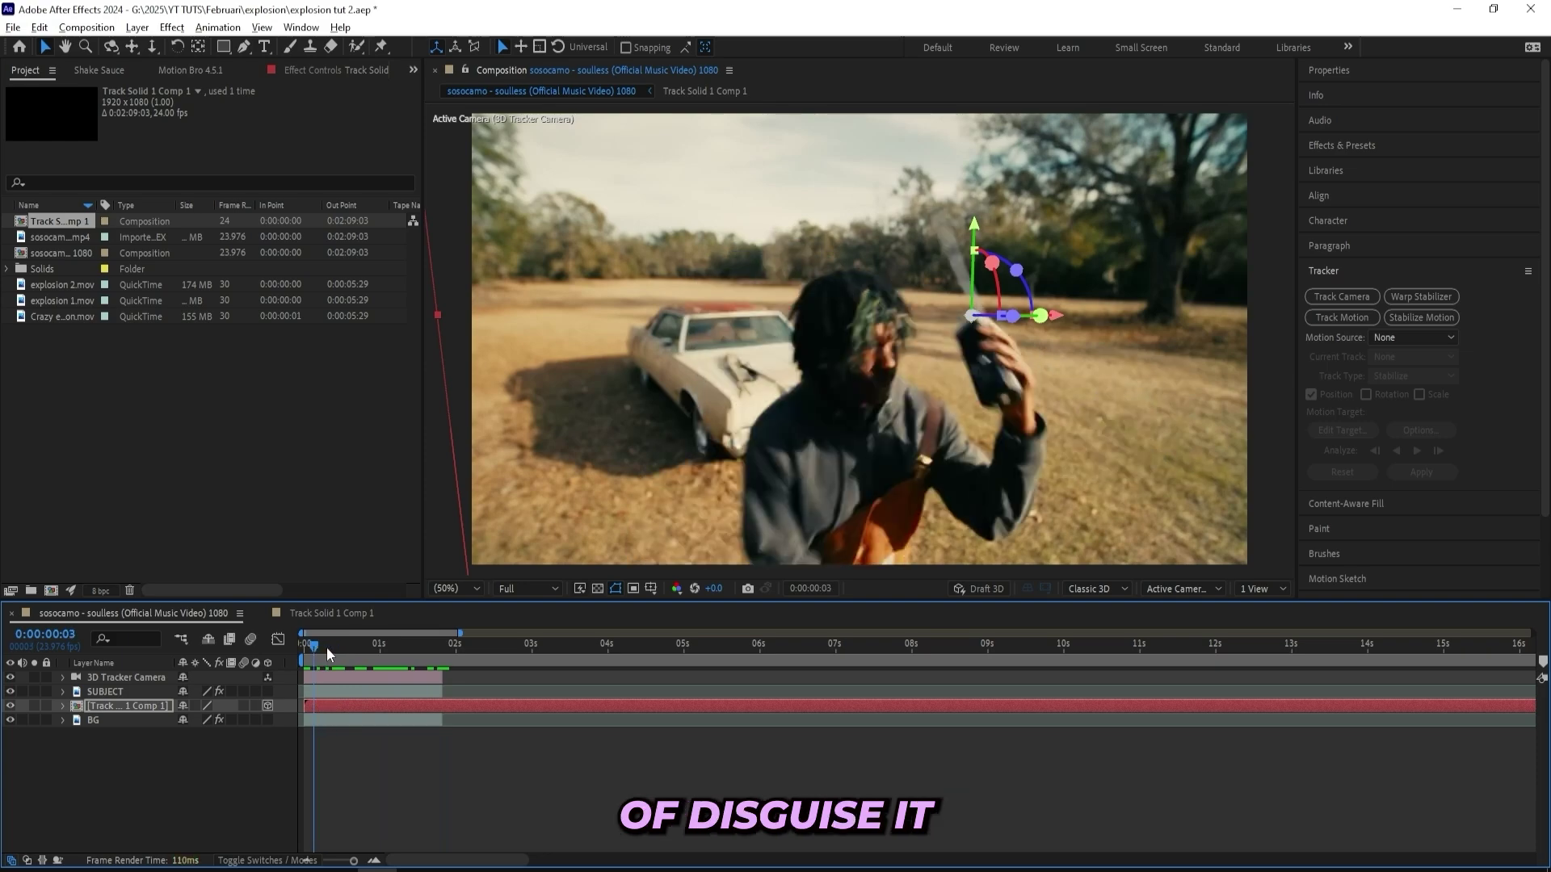
{"action": "left_click_drag", "start_coordinate": [327, 647], "coordinate": [404, 646]}
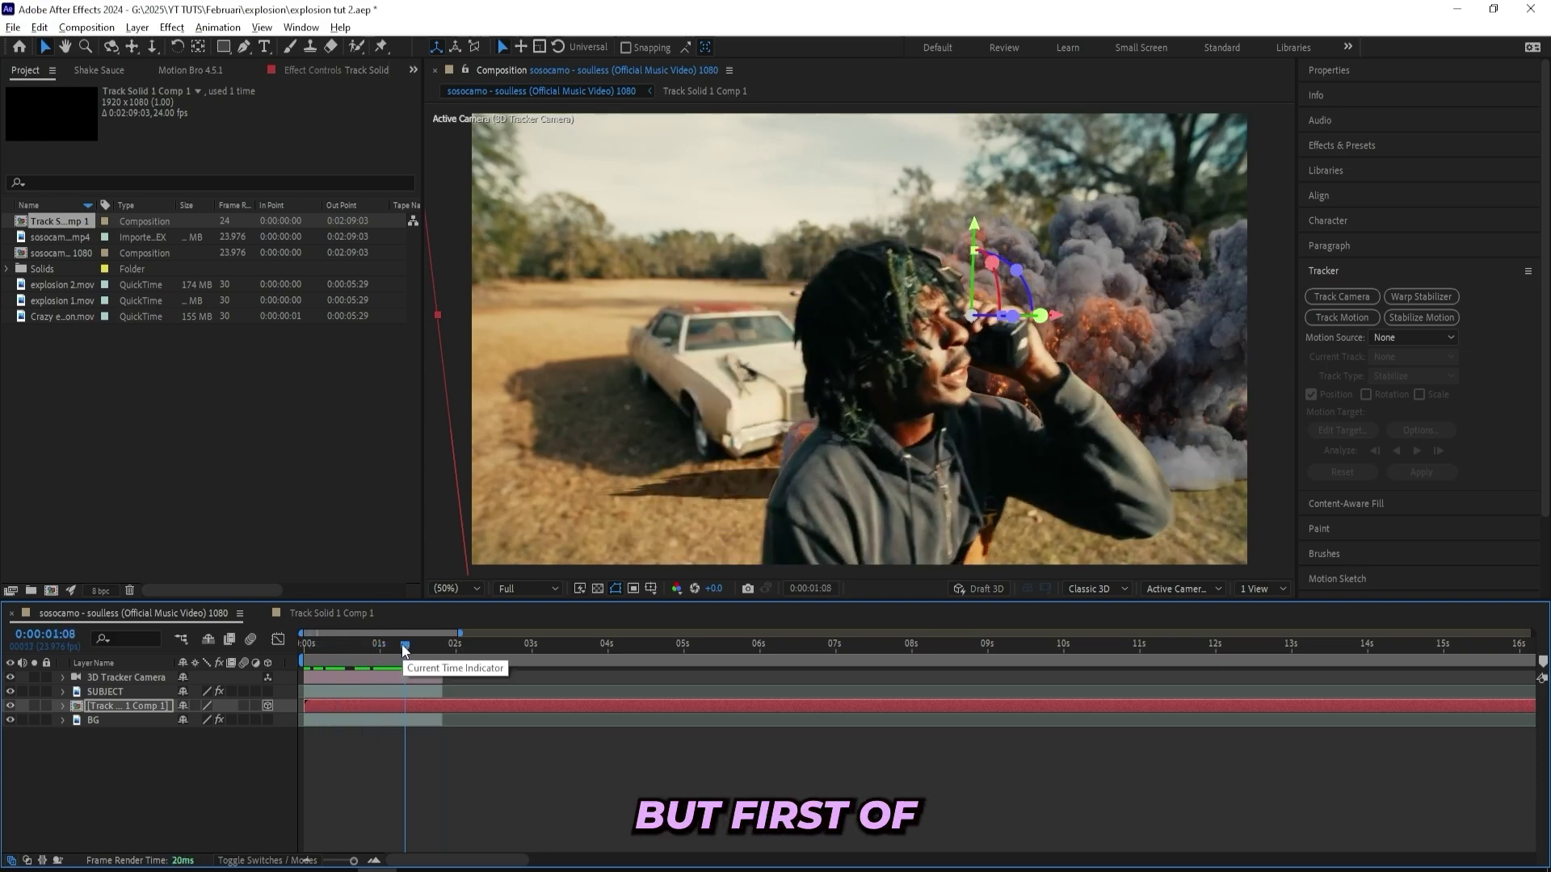
- Apply Camera Lens Blur to the explosion precomp, trying a blur radius of 3.5 before setting it to 5
{"action": "left_click", "coordinate": [1363, 148]}
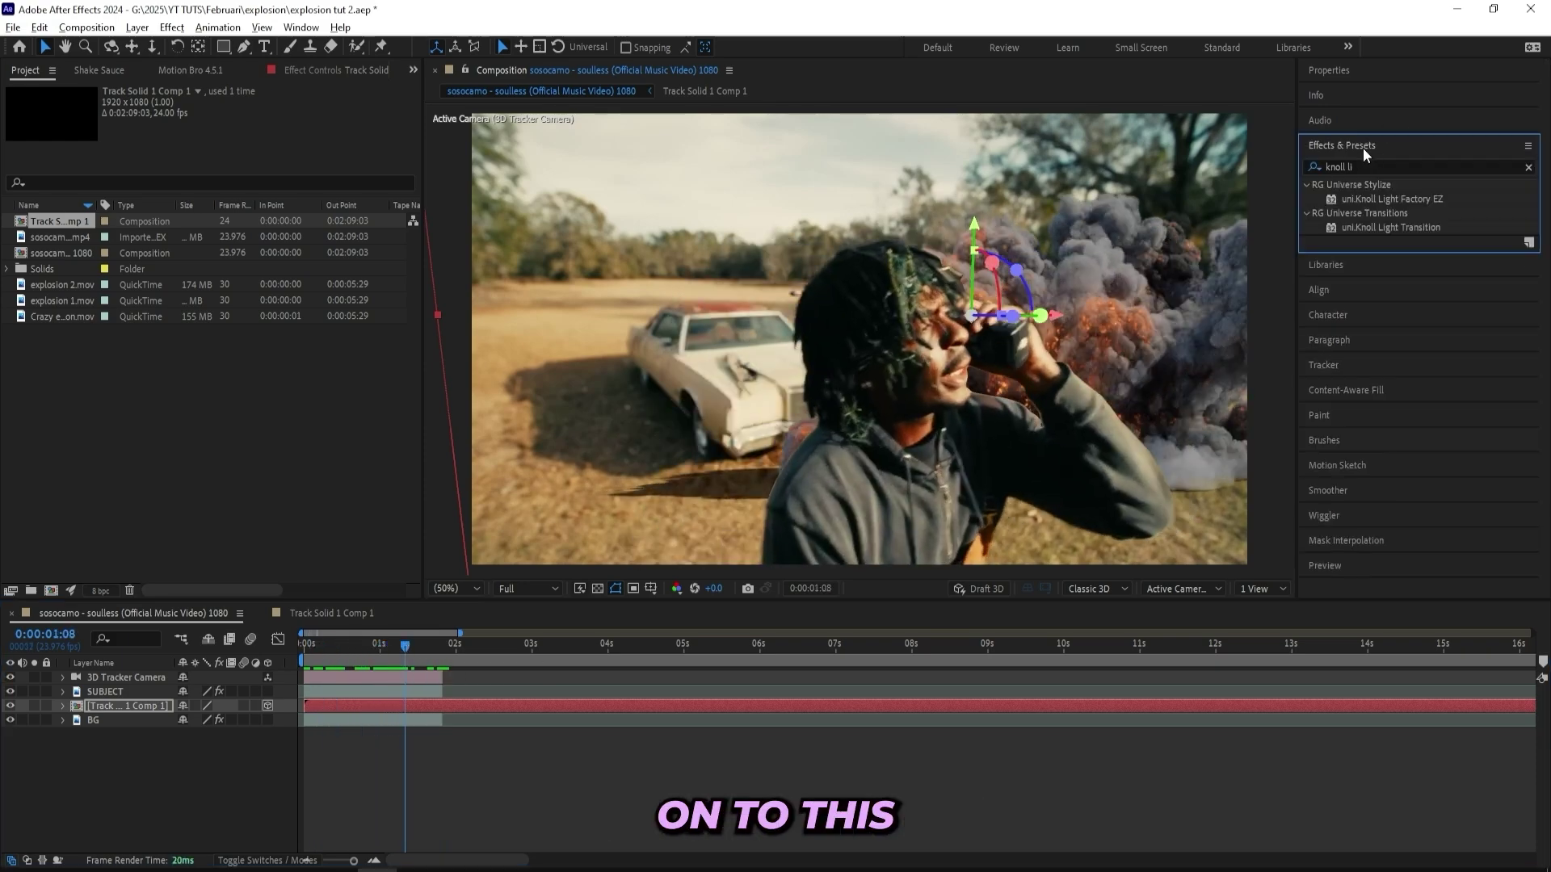
{"action": "left_click", "coordinate": [1373, 166]}
{"action": "type", "text": "camera lens"}
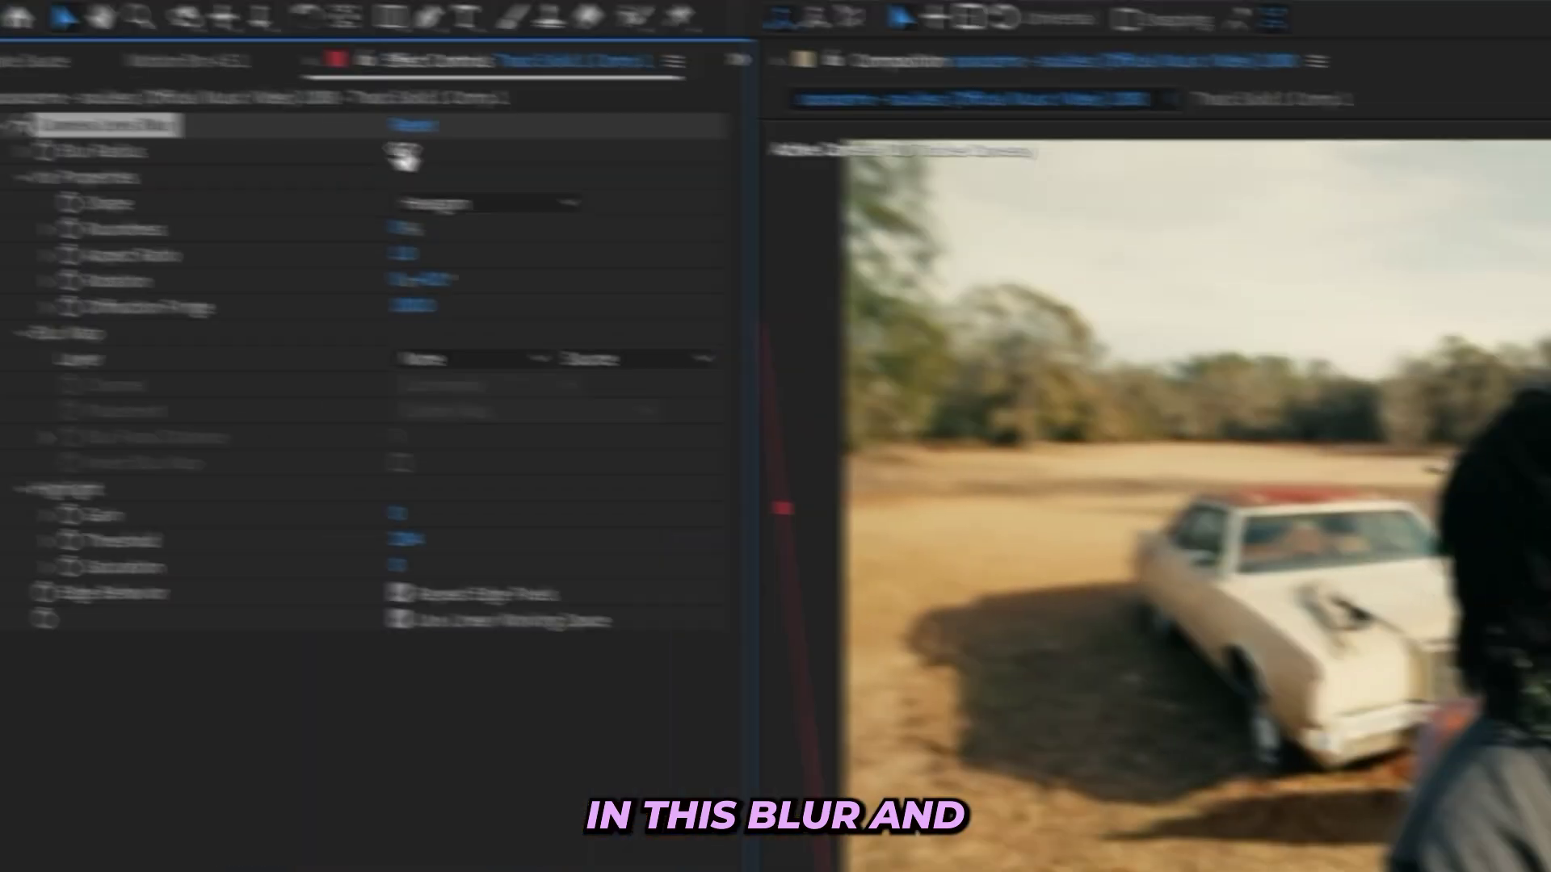
{"action": "left_click", "coordinate": [408, 153]}
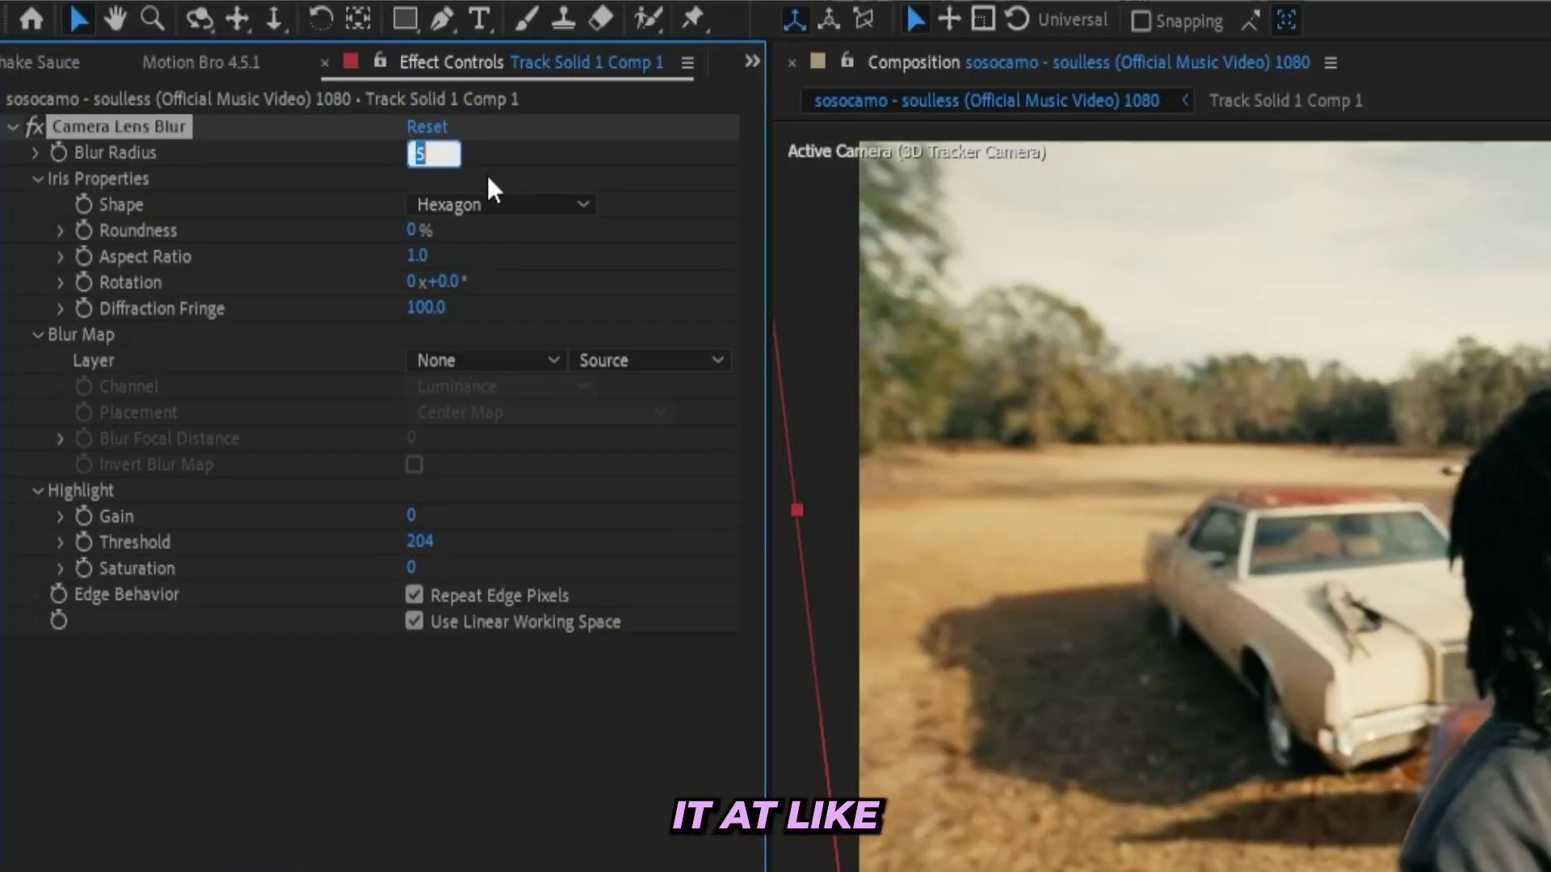
{"action": "type", "text": "3.5"}
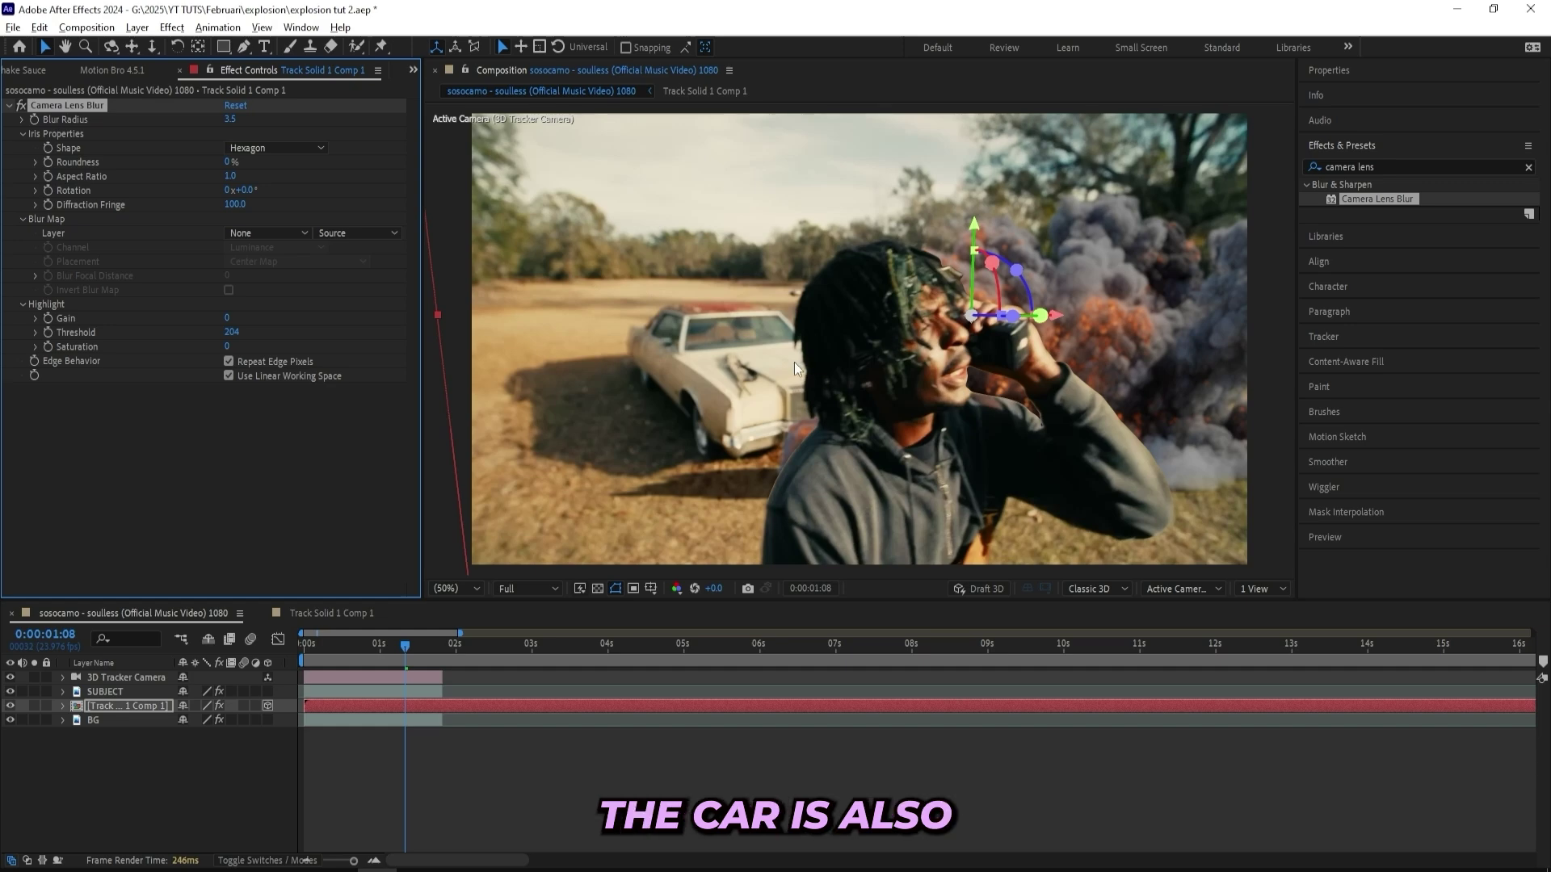
{"action": "type", "text": "5"}
{"action": "key", "text": "Return"}
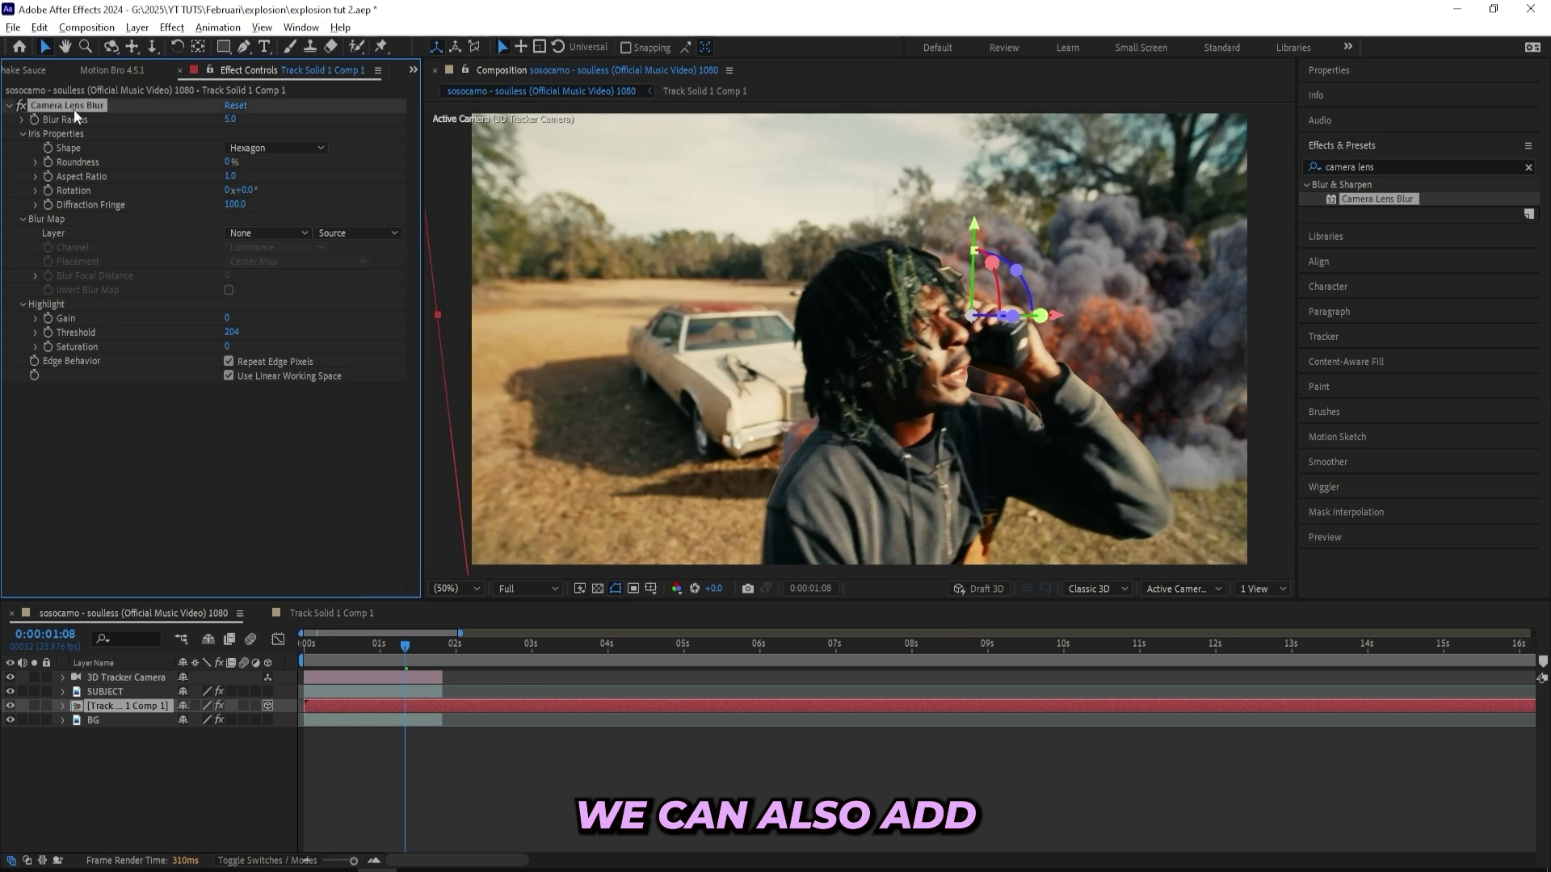
- Copy the Camera Lens Blur effect onto the SUBJECT layer and set its blur radius there to 1.5
{"action": "key", "text": "ctrl+c"}
{"action": "left_click", "coordinate": [354, 690]}
{"action": "key", "text": "ctrl+v"}
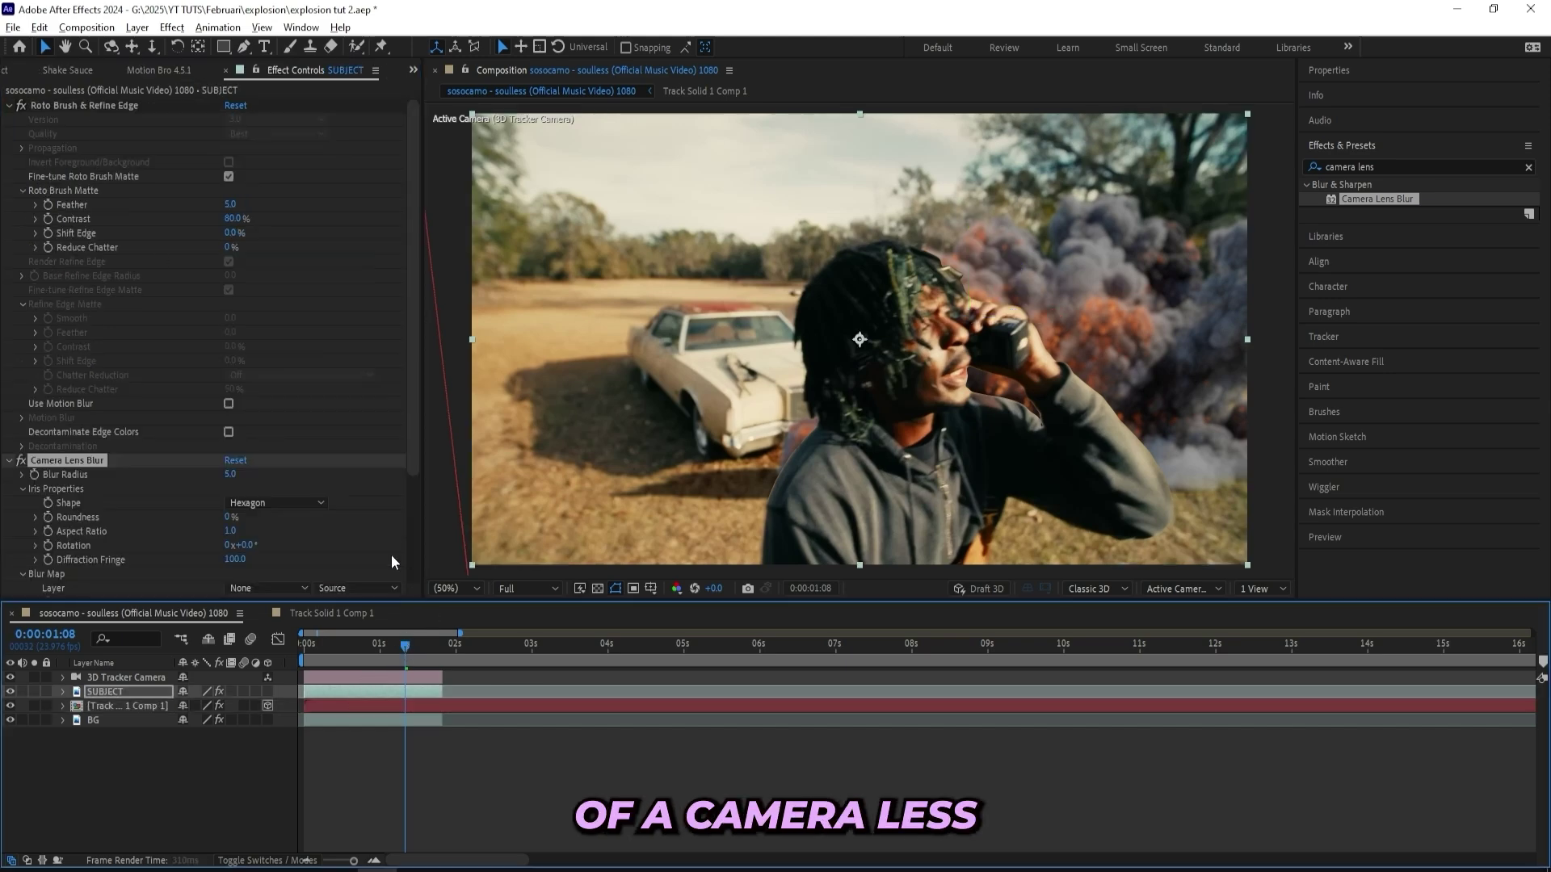
{"action": "left_click", "coordinate": [231, 474]}
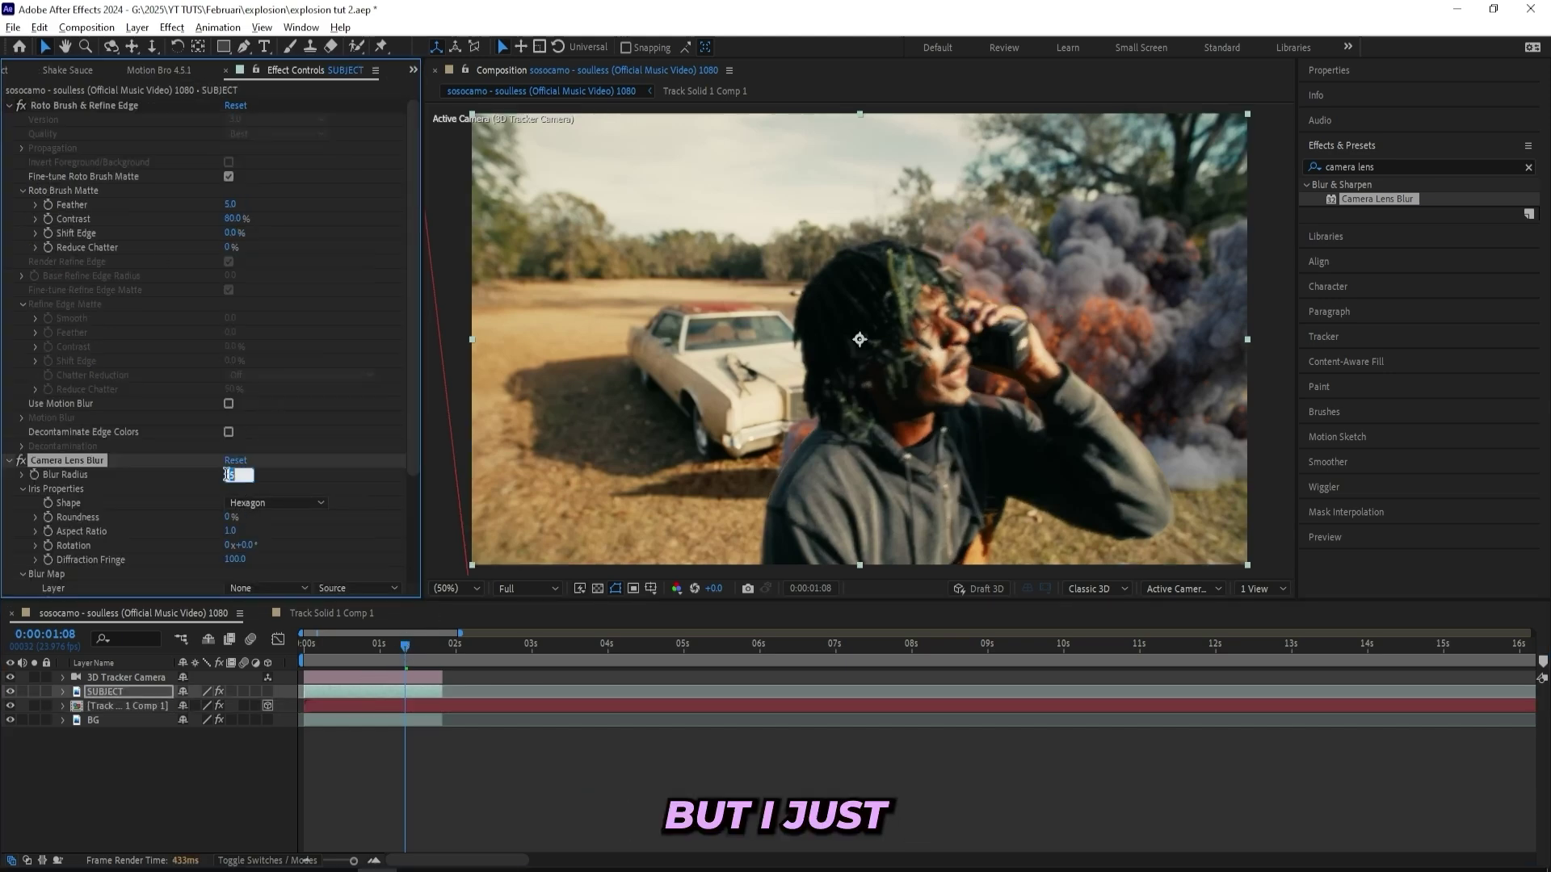
{"action": "type", "text": "1.5"}
{"action": "key", "text": "Return"}
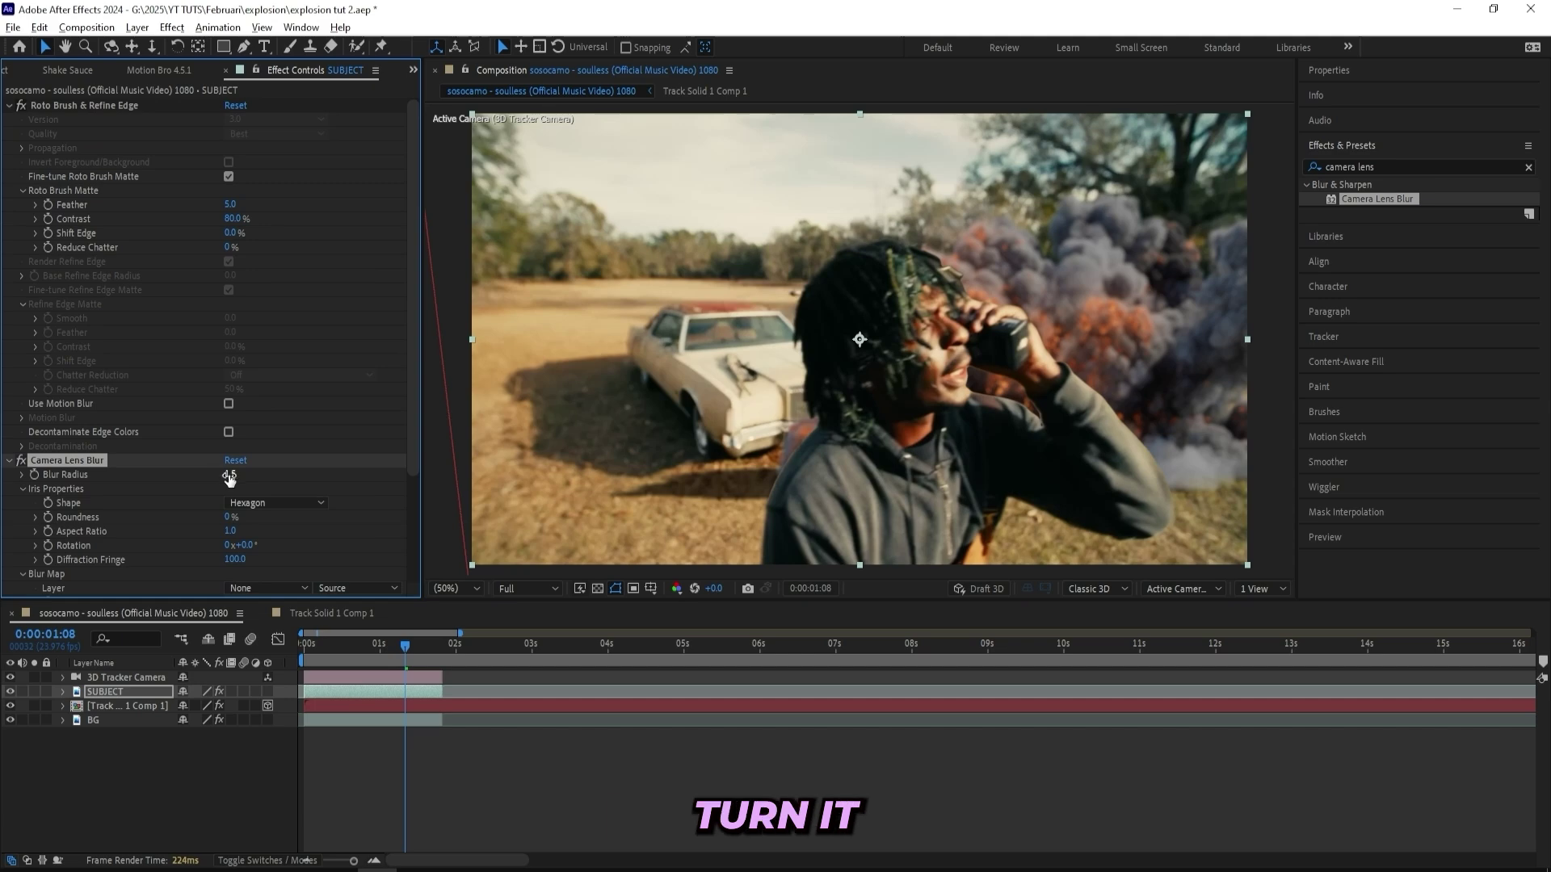
{"action": "left_click", "coordinate": [491, 730]}
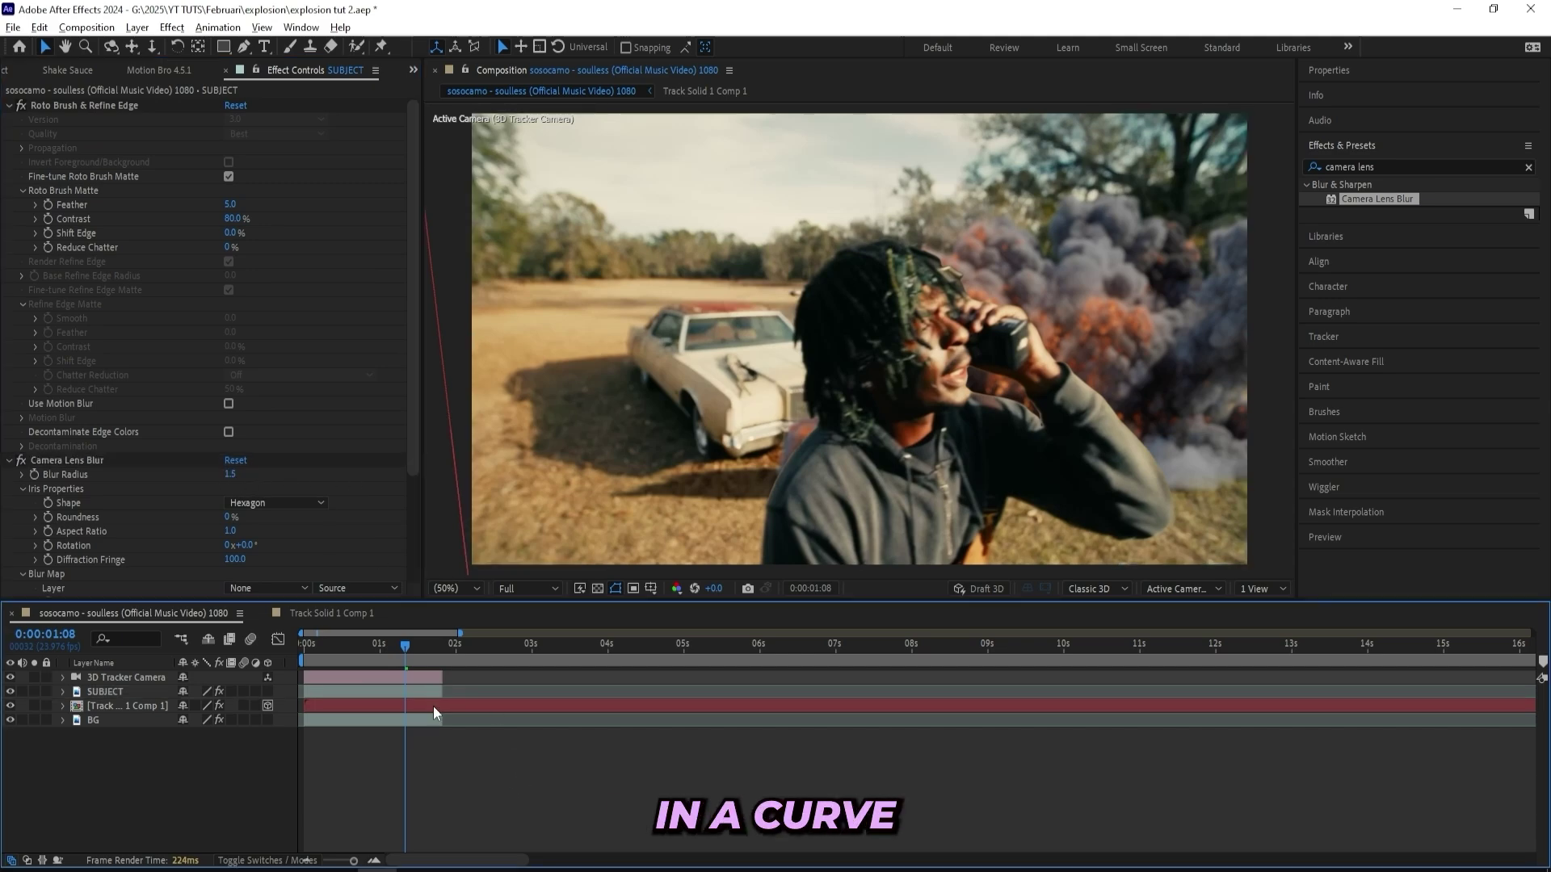
- Apply the Curves effect to the explosion precomp and shape its RGB curve into a gentle S-curve
{"action": "left_click", "coordinate": [432, 706]}
{"action": "left_click", "coordinate": [1353, 165]}
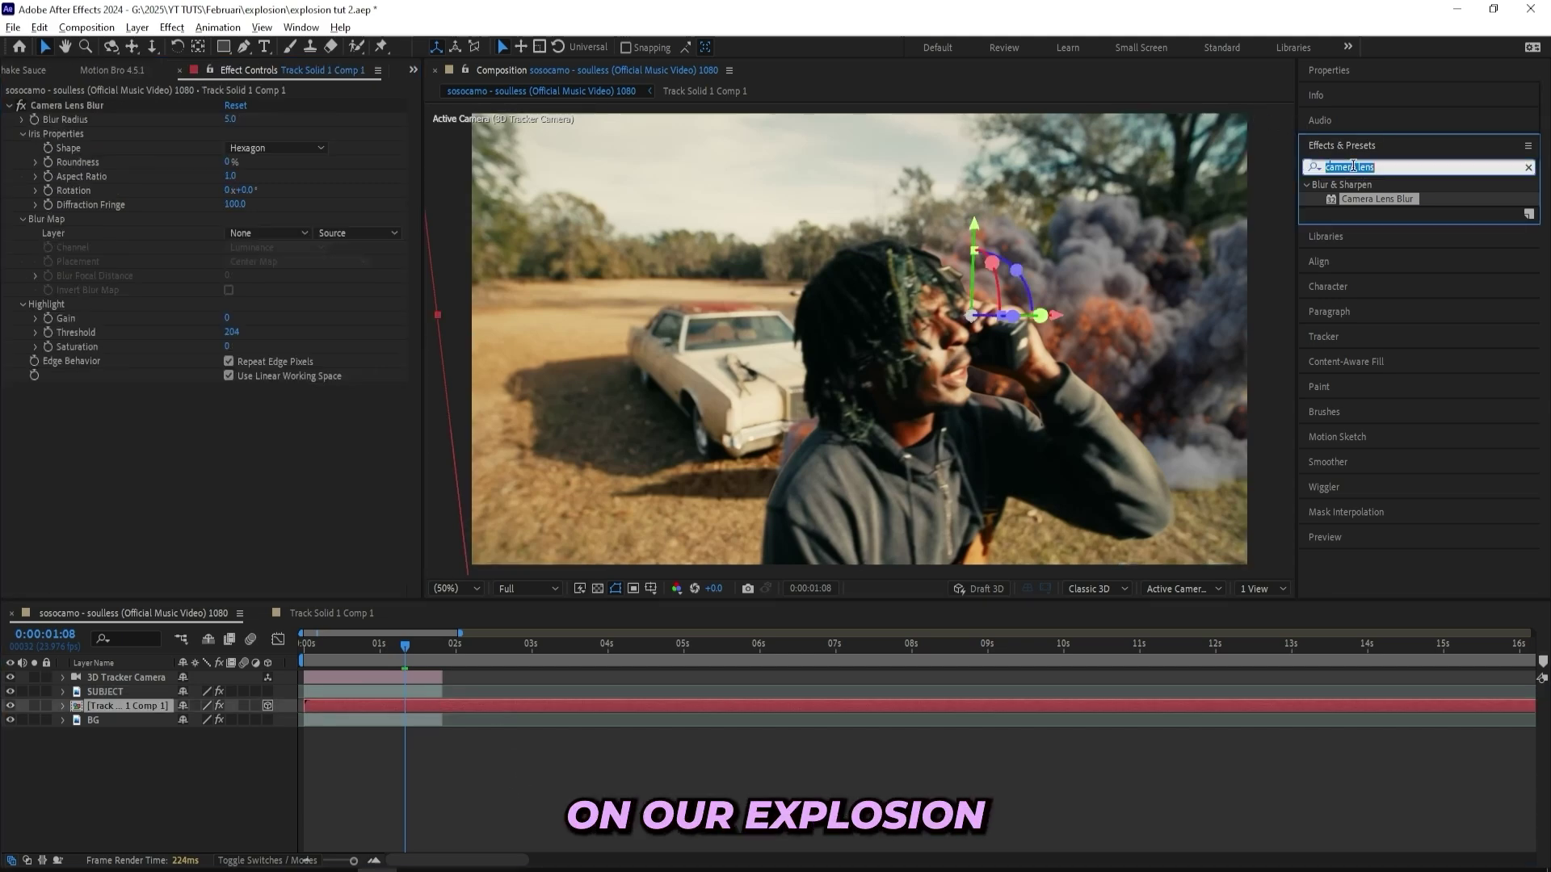
{"action": "type", "text": "curb"}
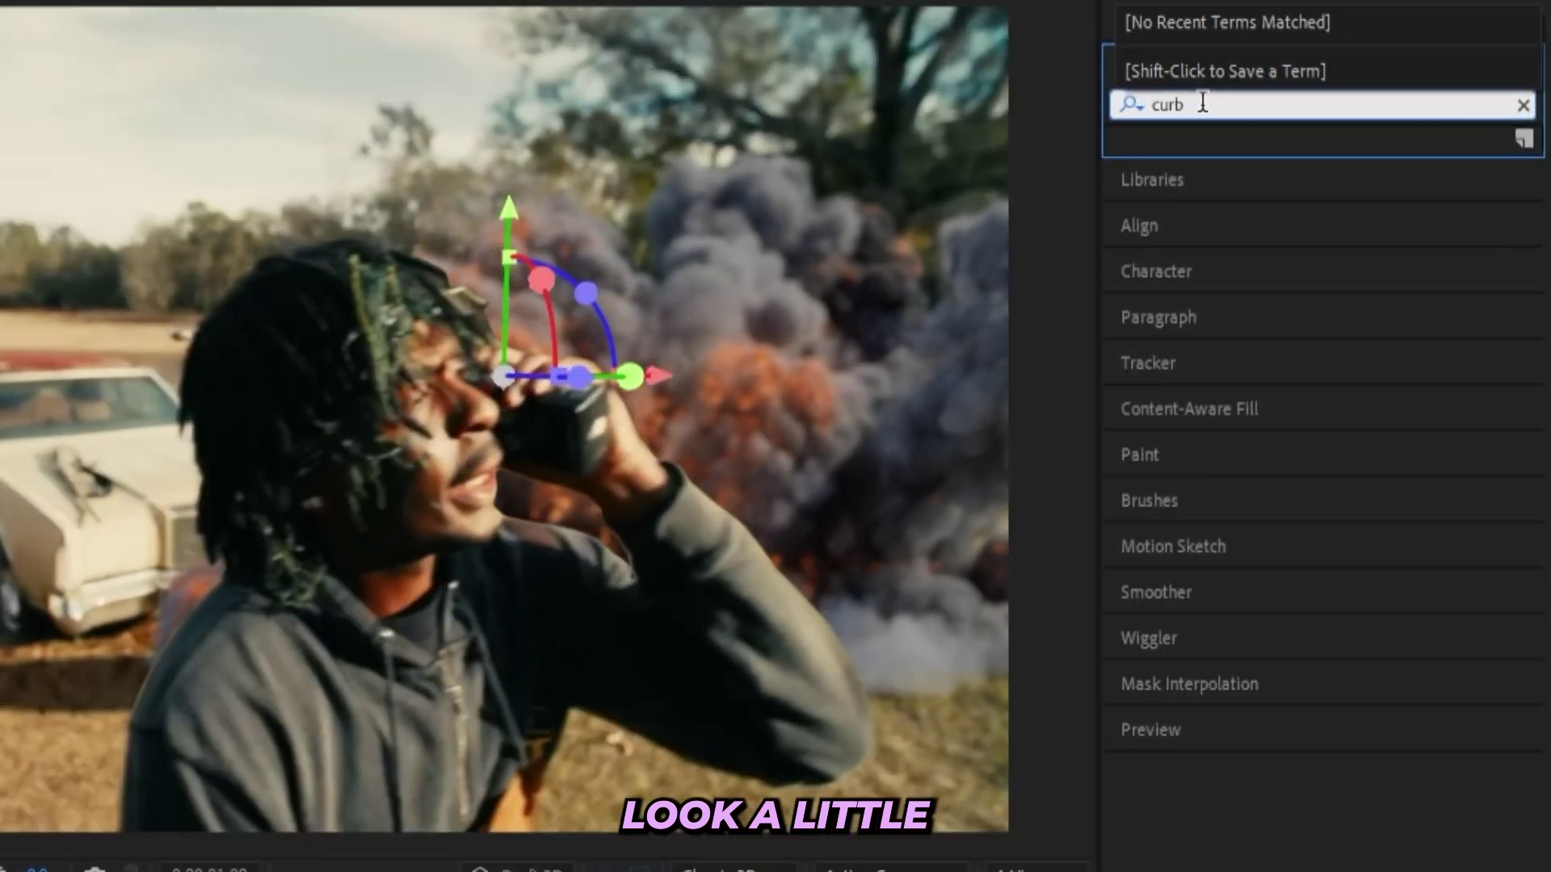
{"action": "type", "text": "es"}
{"action": "left_click_drag", "start_coordinate": [1232, 267], "coordinate": [298, 420]}
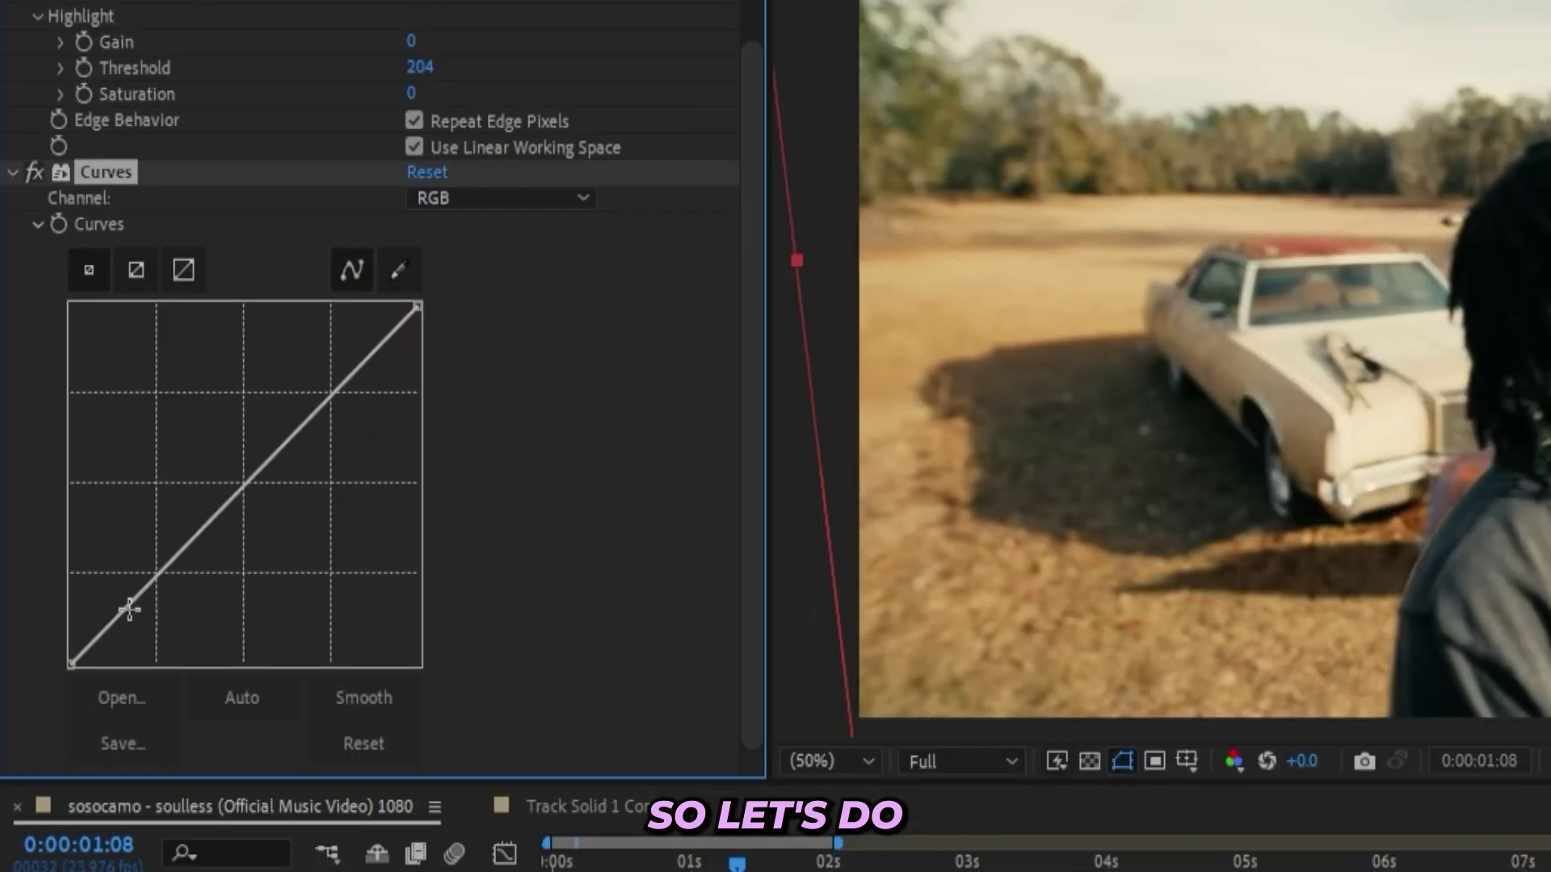
{"action": "left_click_drag", "start_coordinate": [129, 607], "coordinate": [149, 622]}
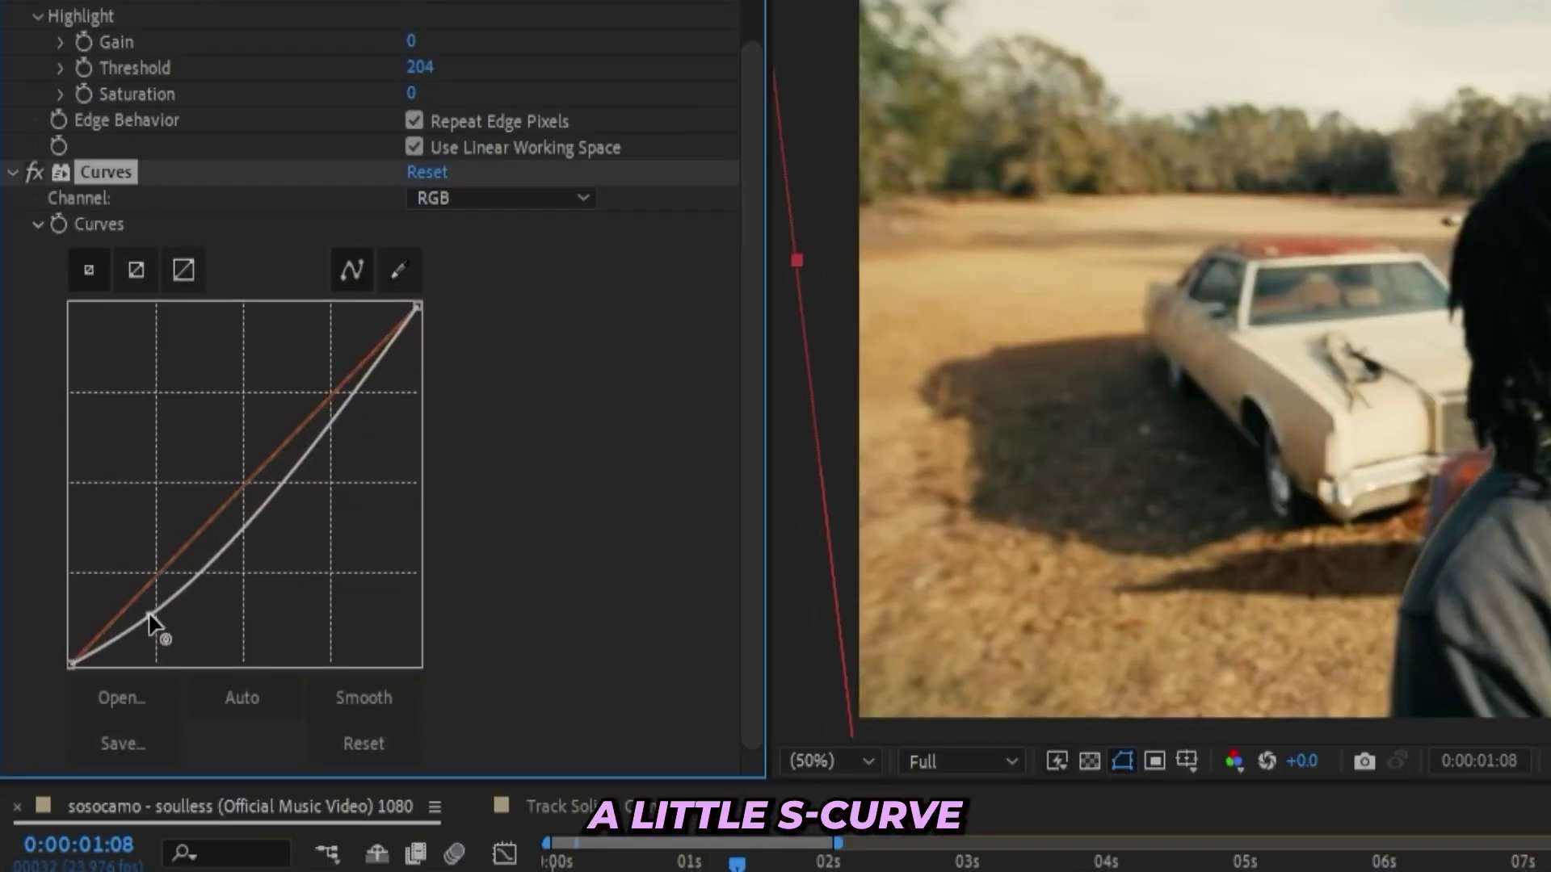
{"action": "left_click_drag", "start_coordinate": [296, 472], "coordinate": [263, 447]}
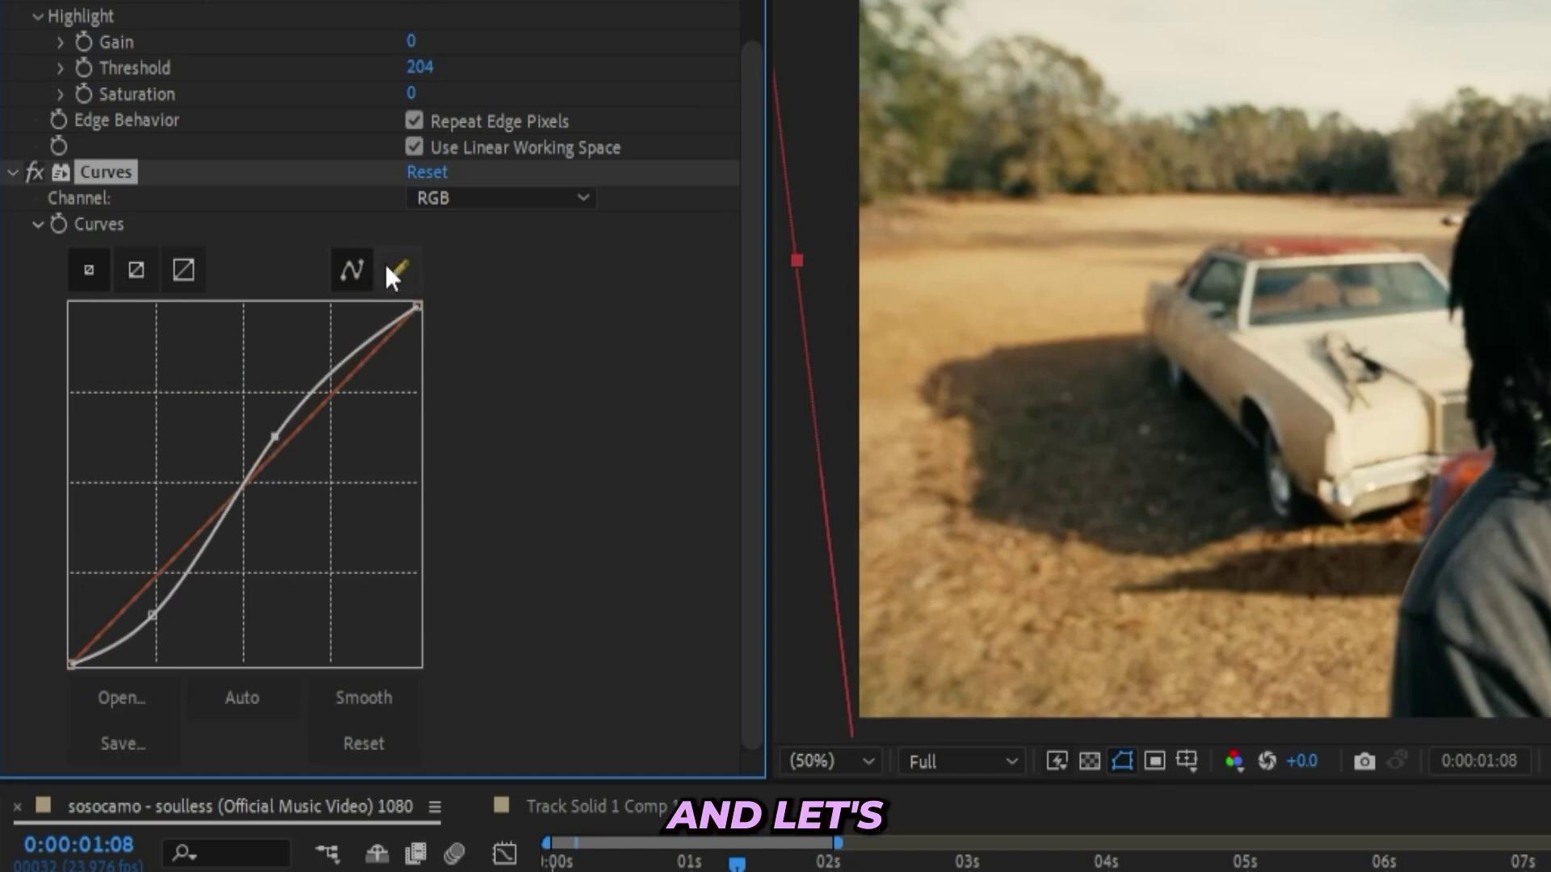
- Raise the midtones slightly on the Green and Red channels of the explosion's Curves to give an orange tint
{"action": "left_click", "coordinate": [452, 198]}
{"action": "left_click", "coordinate": [506, 307]}
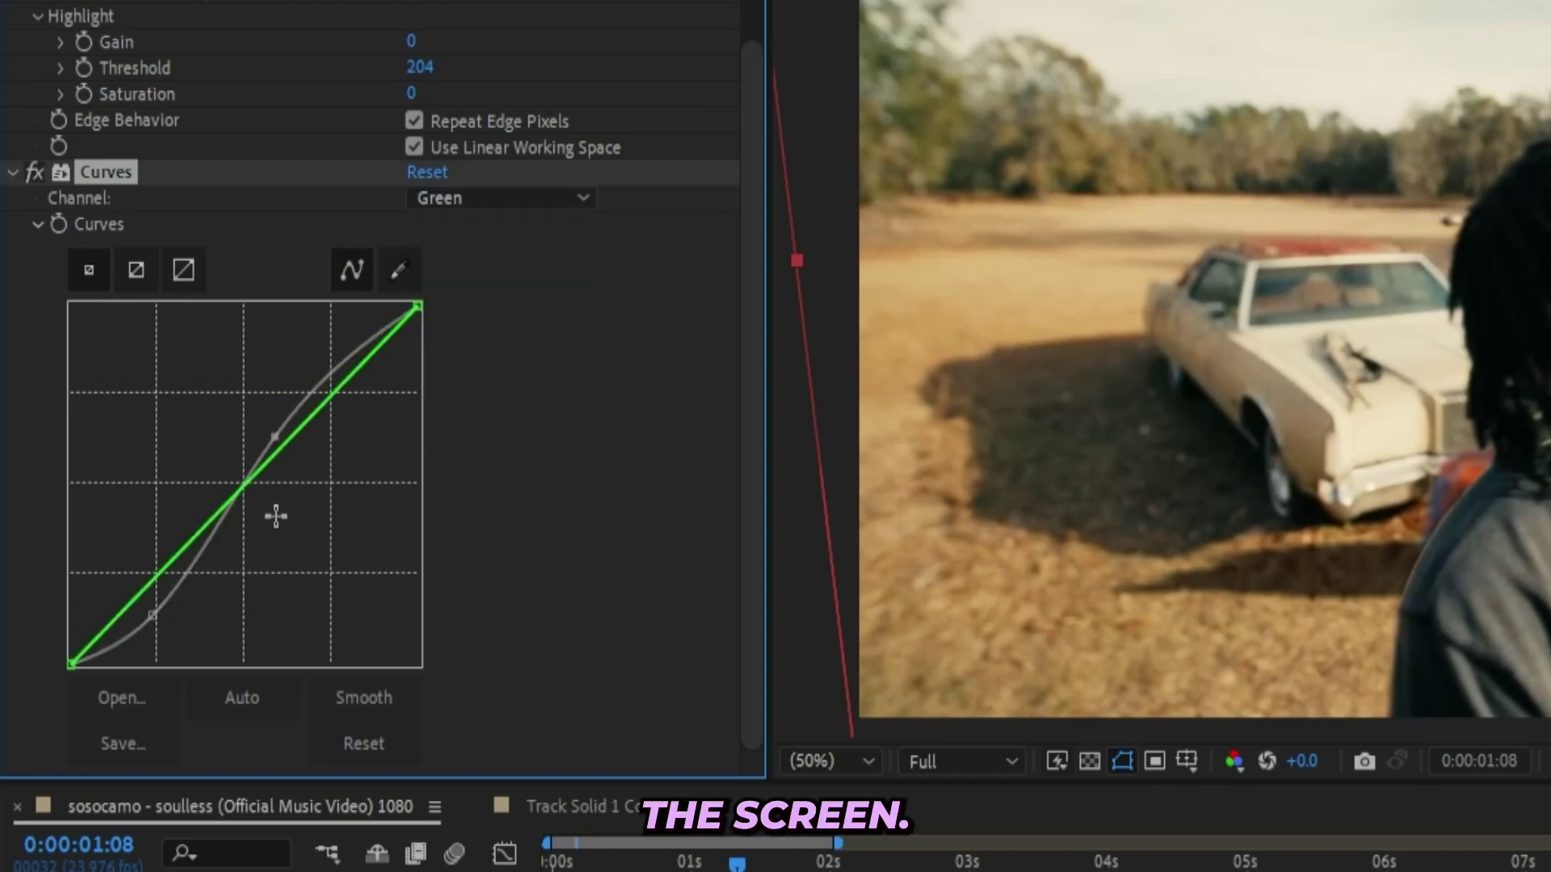
{"action": "left_click_drag", "start_coordinate": [264, 464], "coordinate": [256, 461]}
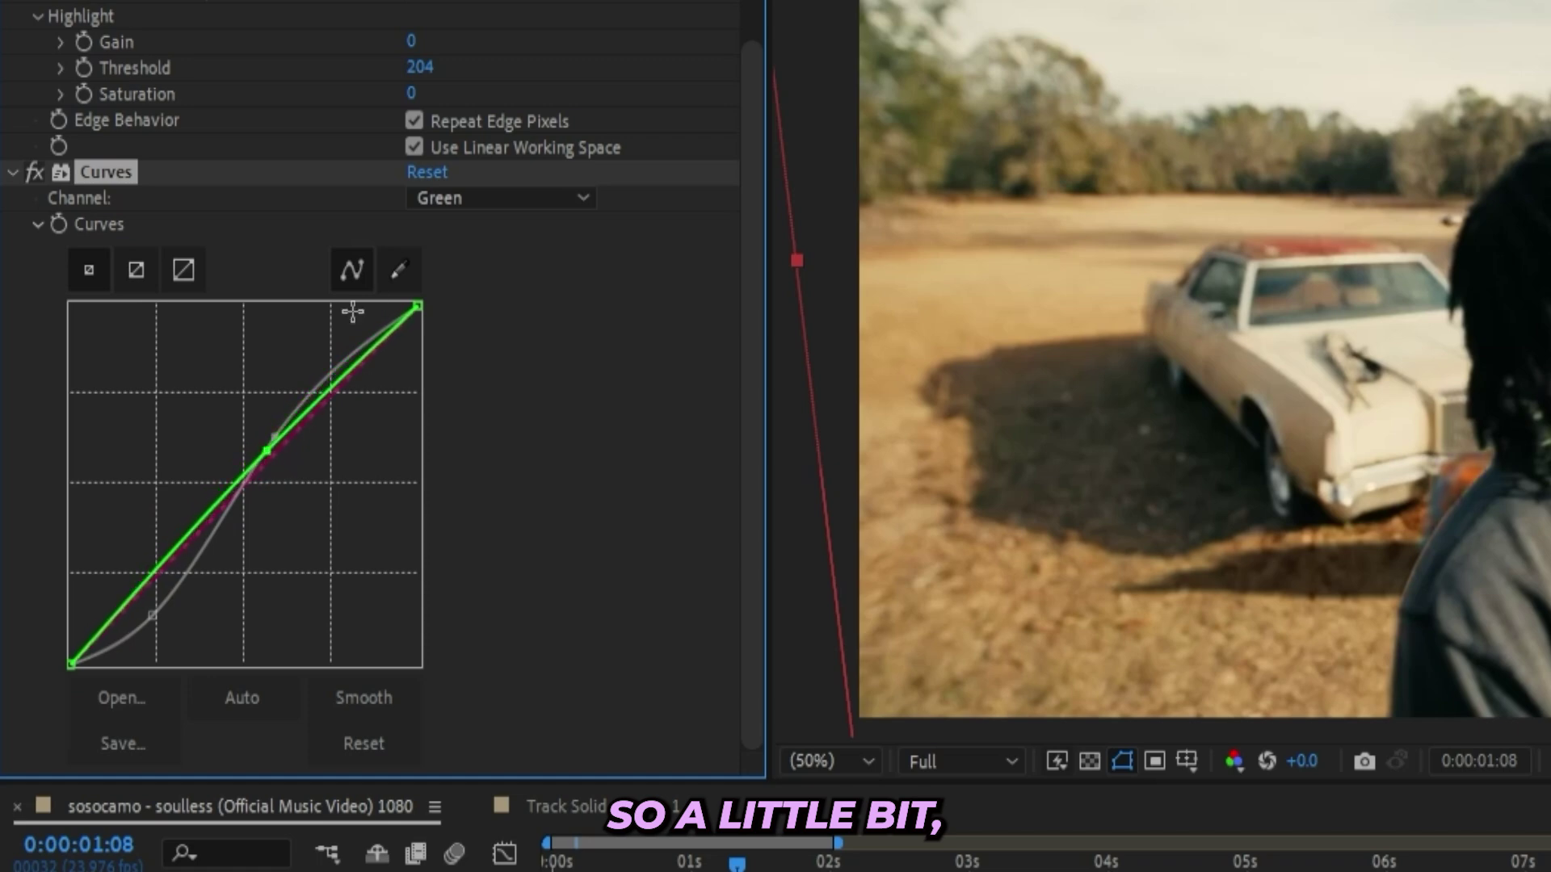
{"action": "left_click", "coordinate": [501, 198]}
{"action": "left_click", "coordinate": [488, 298]}
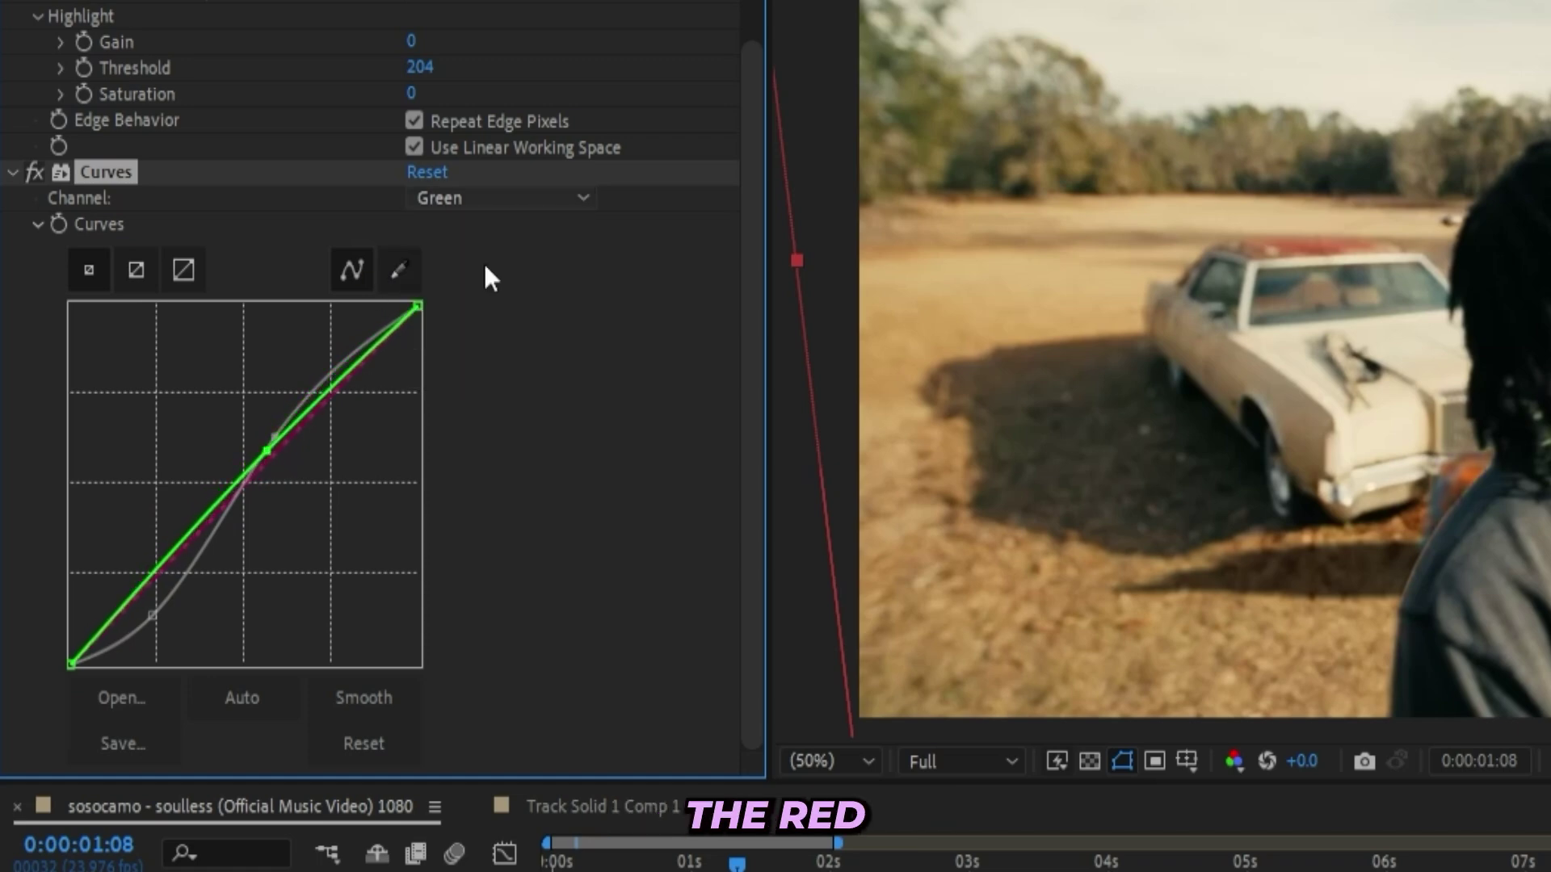
{"action": "key", "text": "Up"}
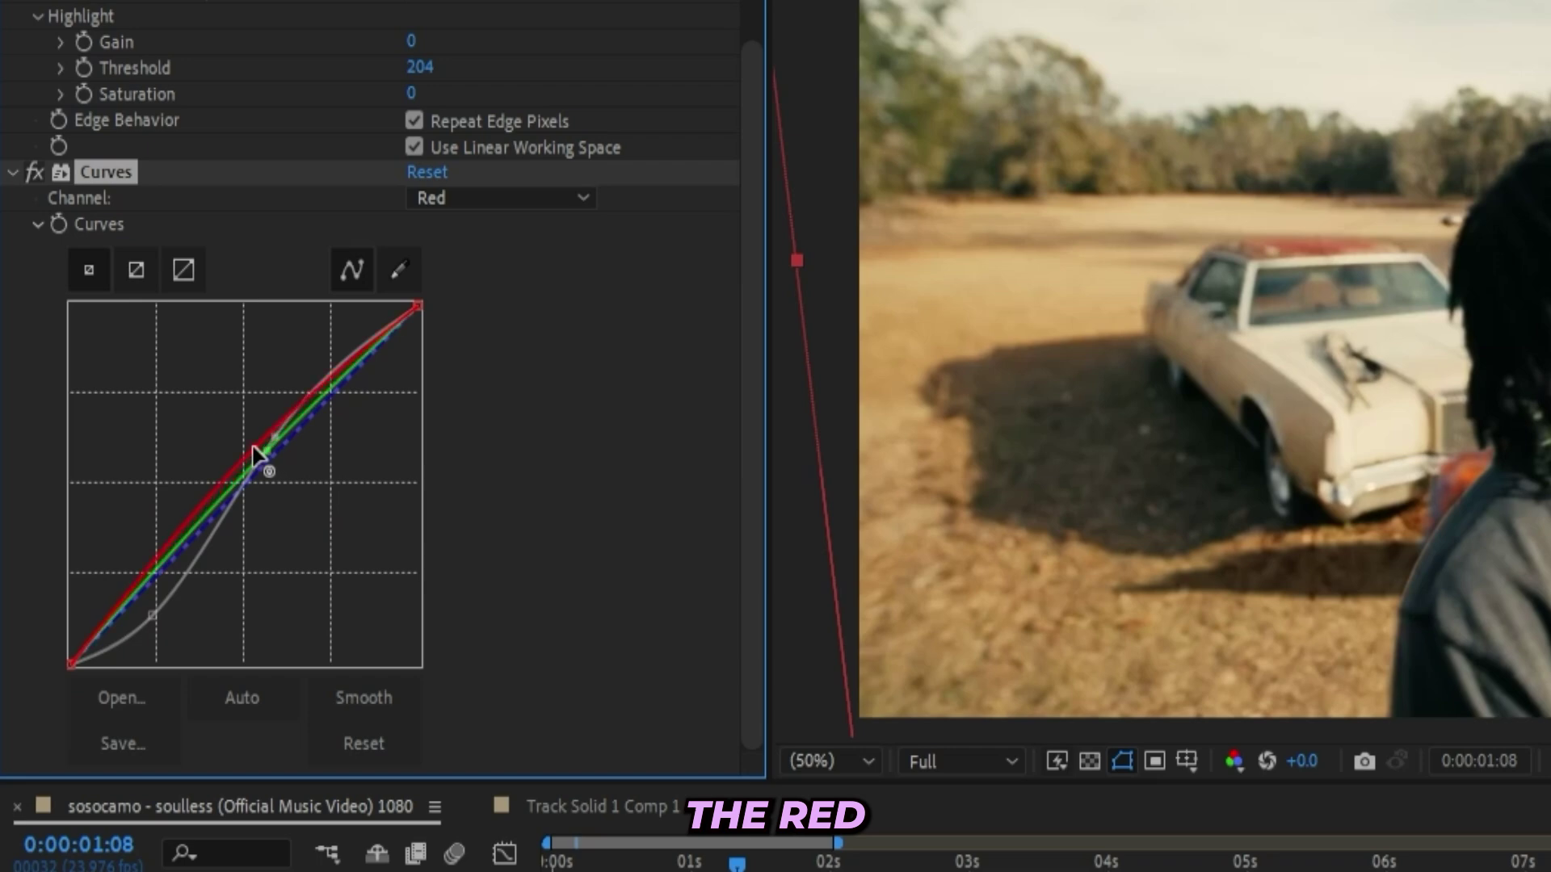
{"action": "left_click_drag", "start_coordinate": [242, 447], "coordinate": [256, 454]}
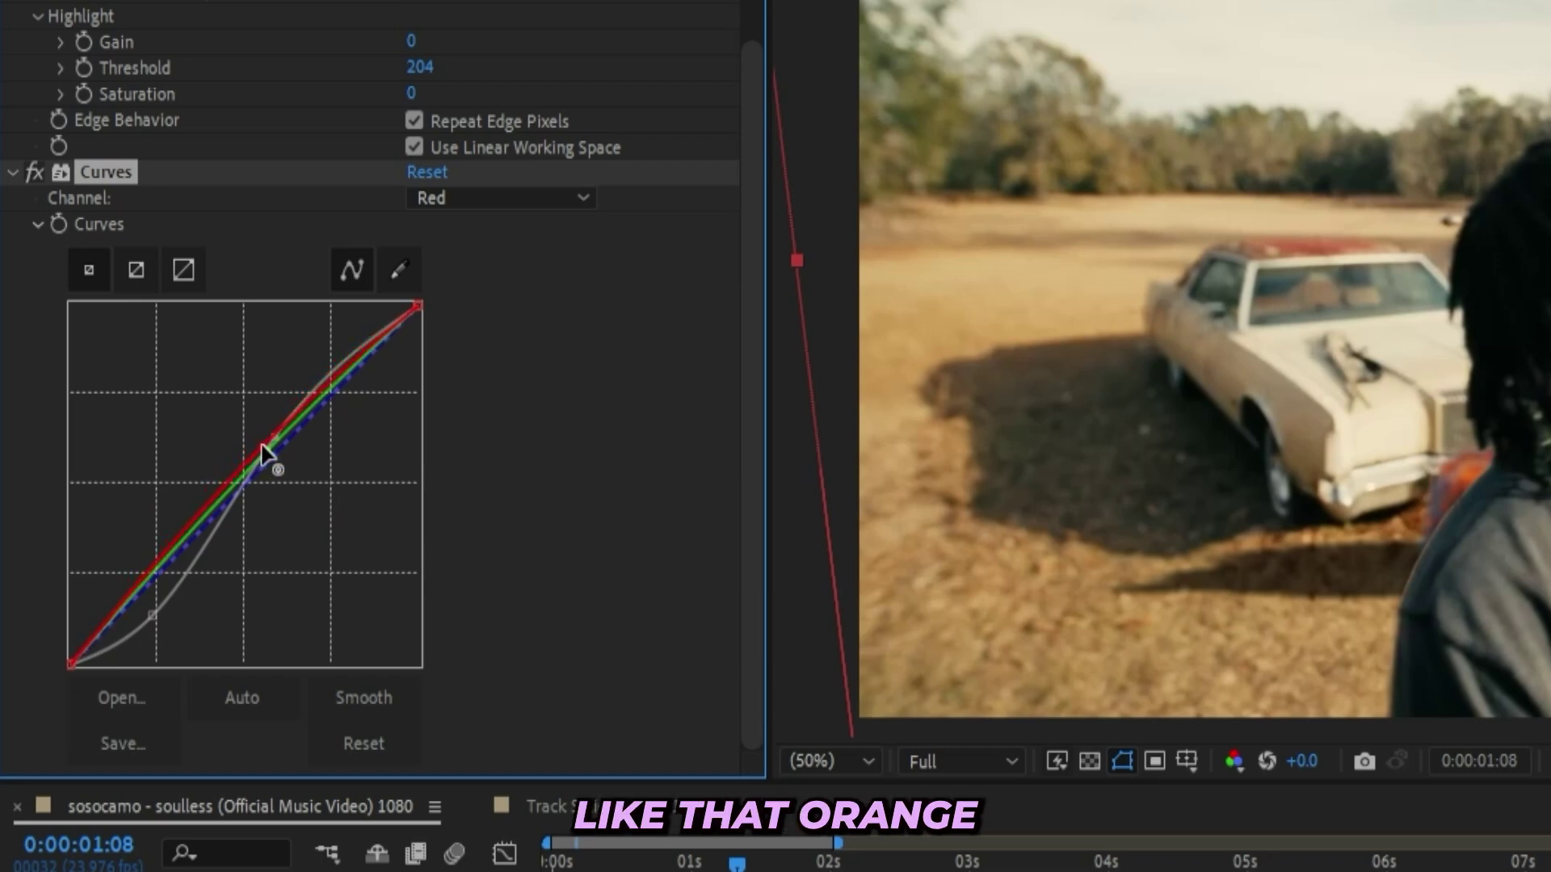
{"action": "left_click", "coordinate": [484, 199]}
{"action": "left_click", "coordinate": [468, 299]}
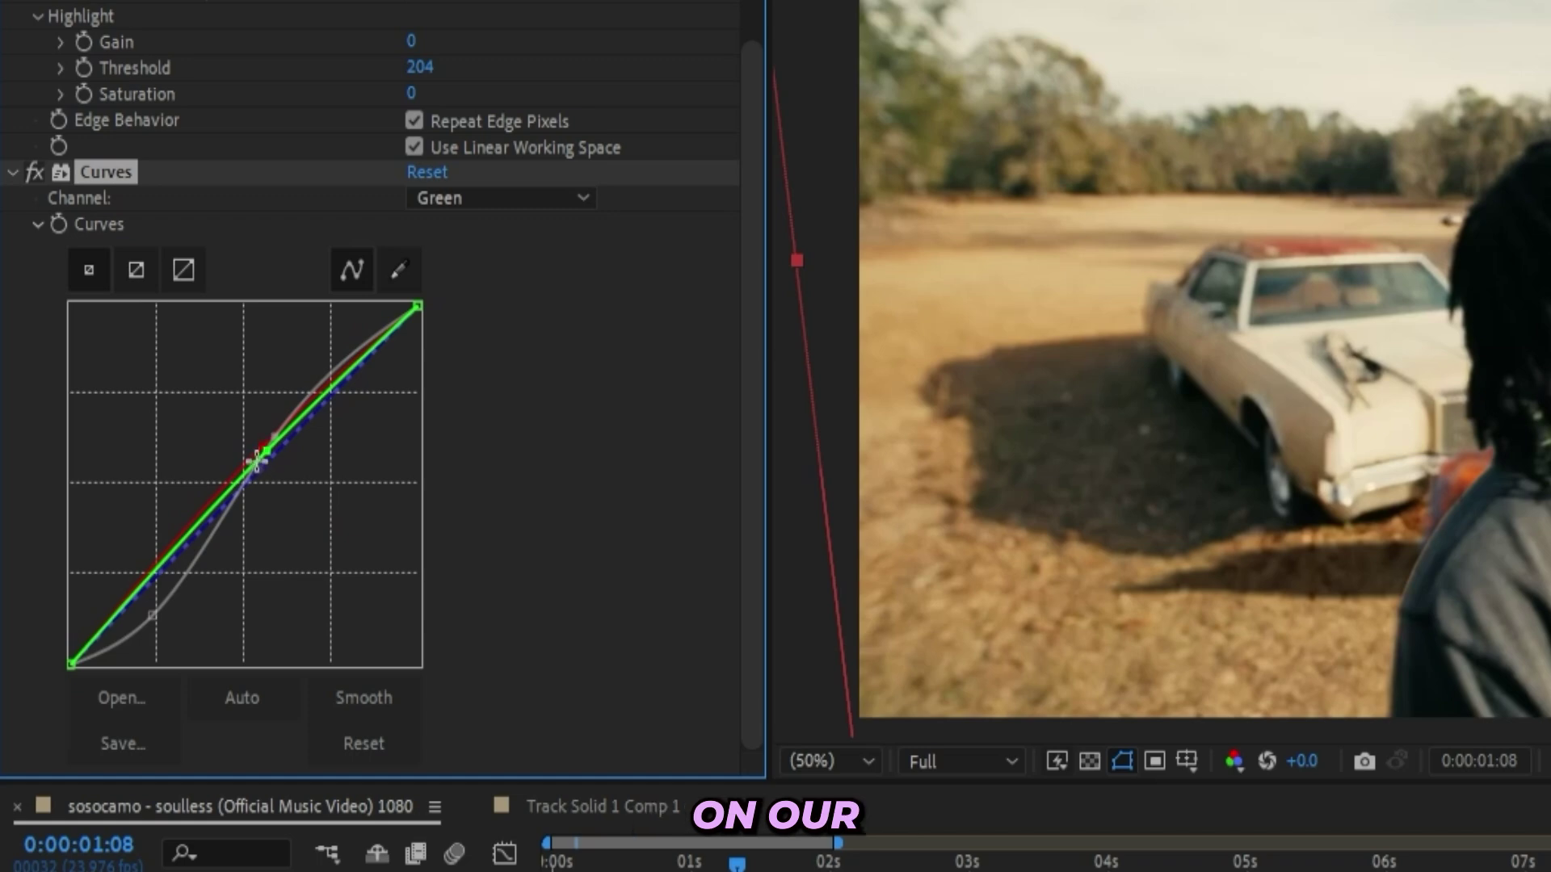
{"action": "left_click_drag", "start_coordinate": [267, 454], "coordinate": [260, 451]}
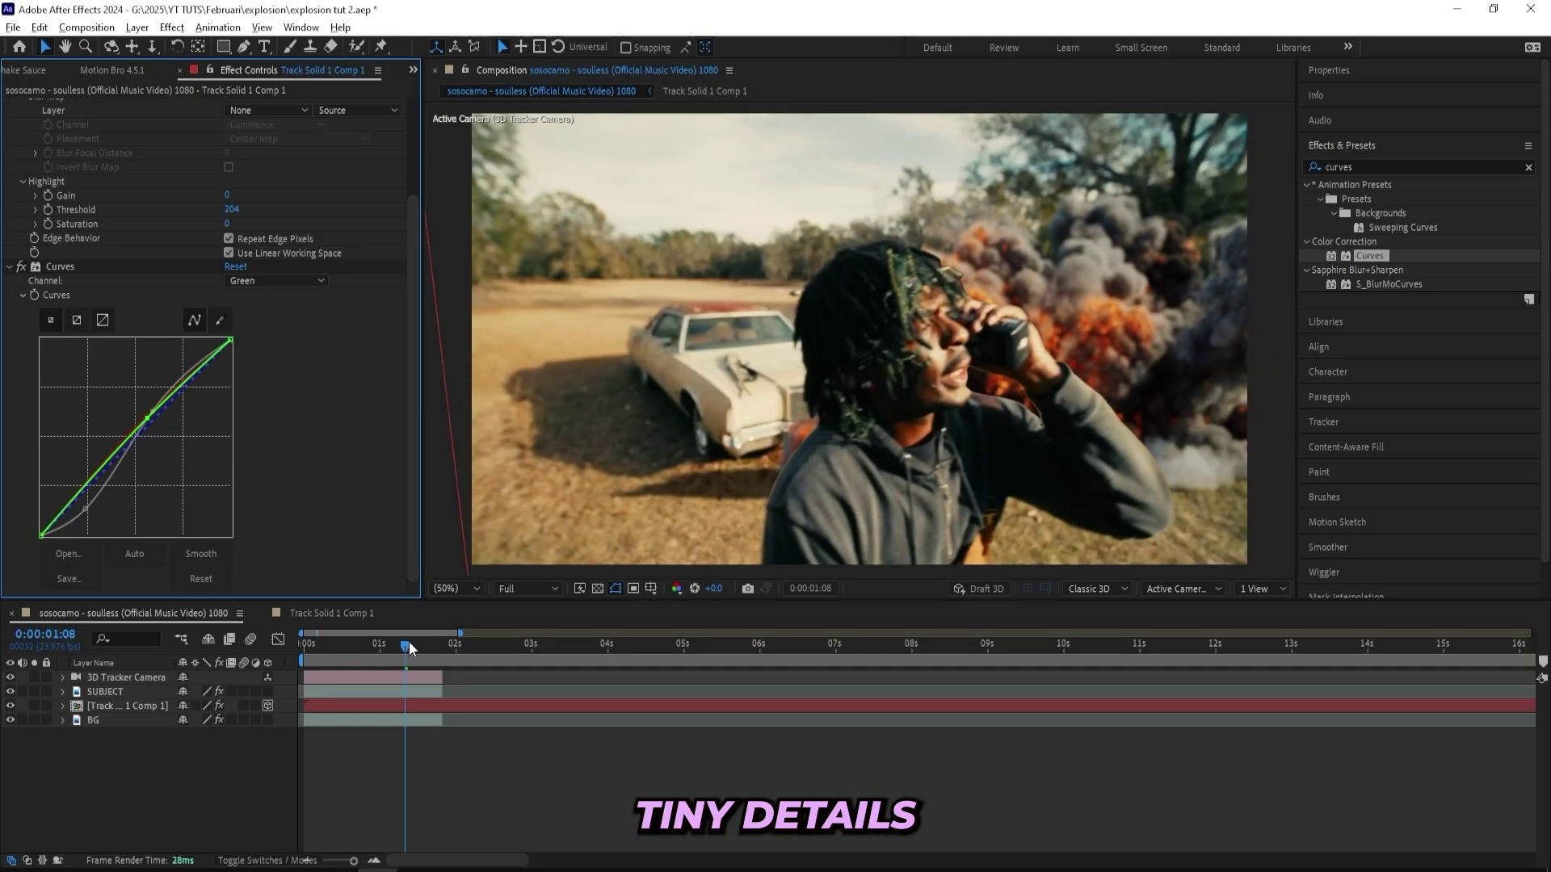
- At 0:00:01:13, duplicate the explosion precomp and draw a closed Pen mask on the copy around the ground shadow in front of the car
{"action": "left_click_drag", "start_coordinate": [409, 642], "coordinate": [438, 623]}
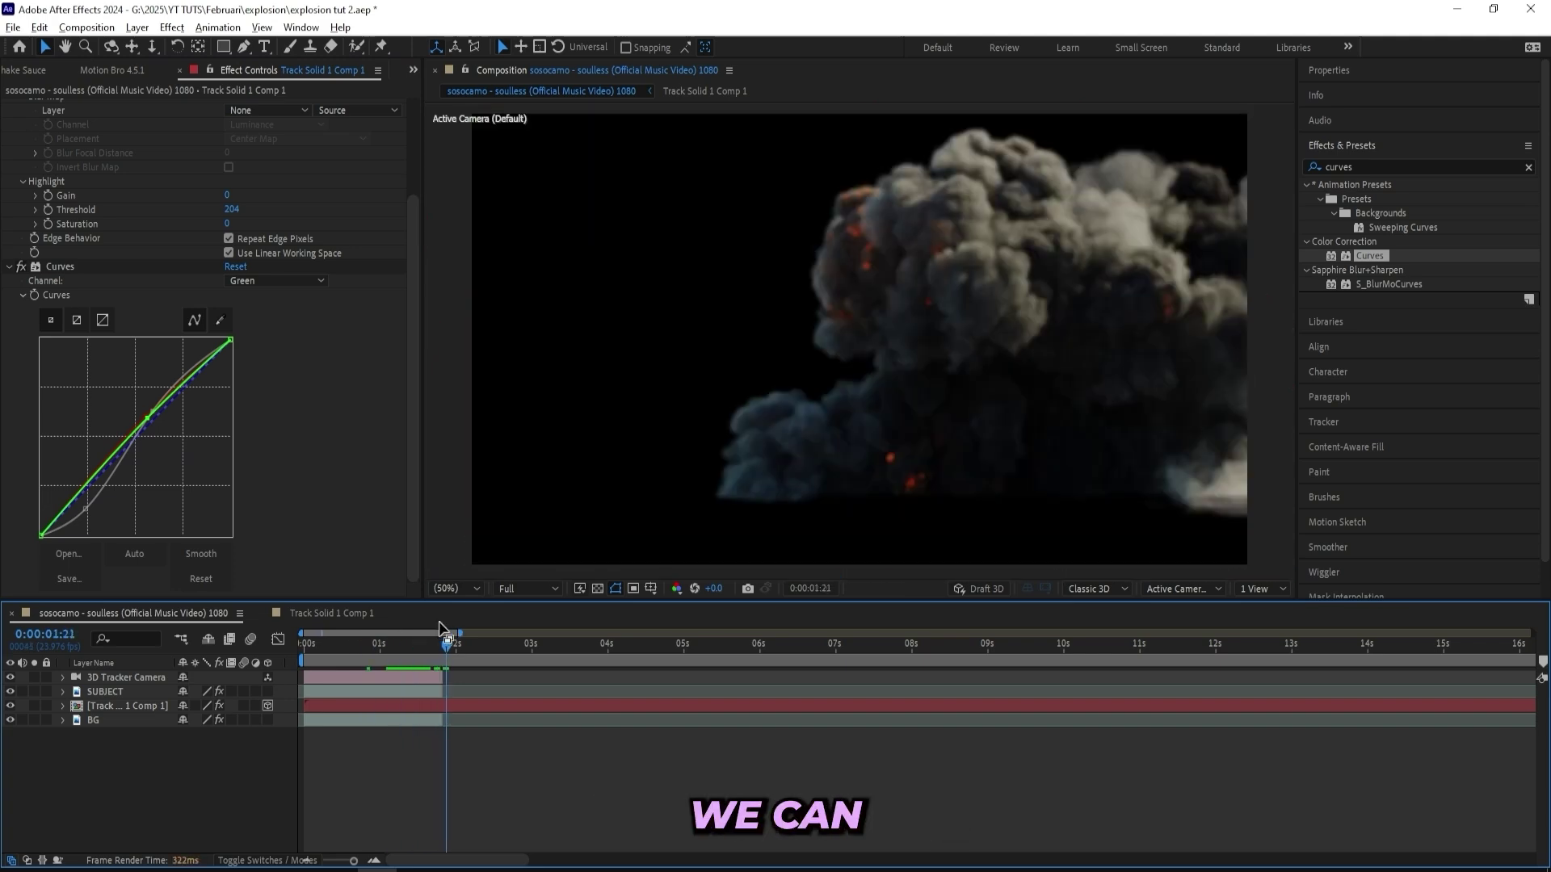
{"action": "left_click_drag", "start_coordinate": [440, 646], "coordinate": [420, 648]}
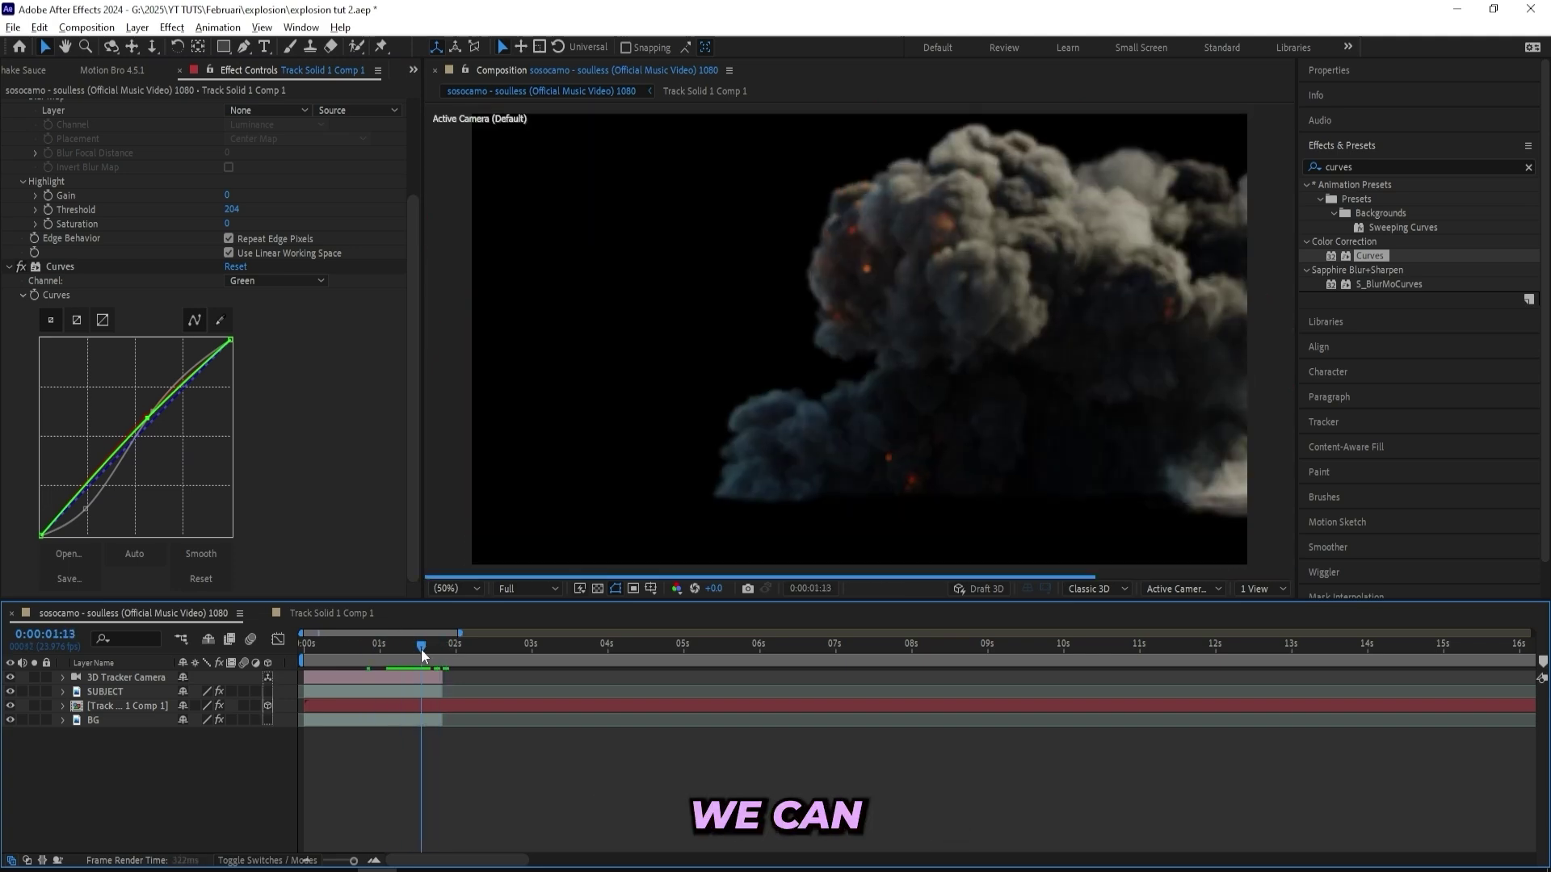
{"action": "left_click", "coordinate": [424, 706]}
{"action": "key", "text": "ctrl+d"}
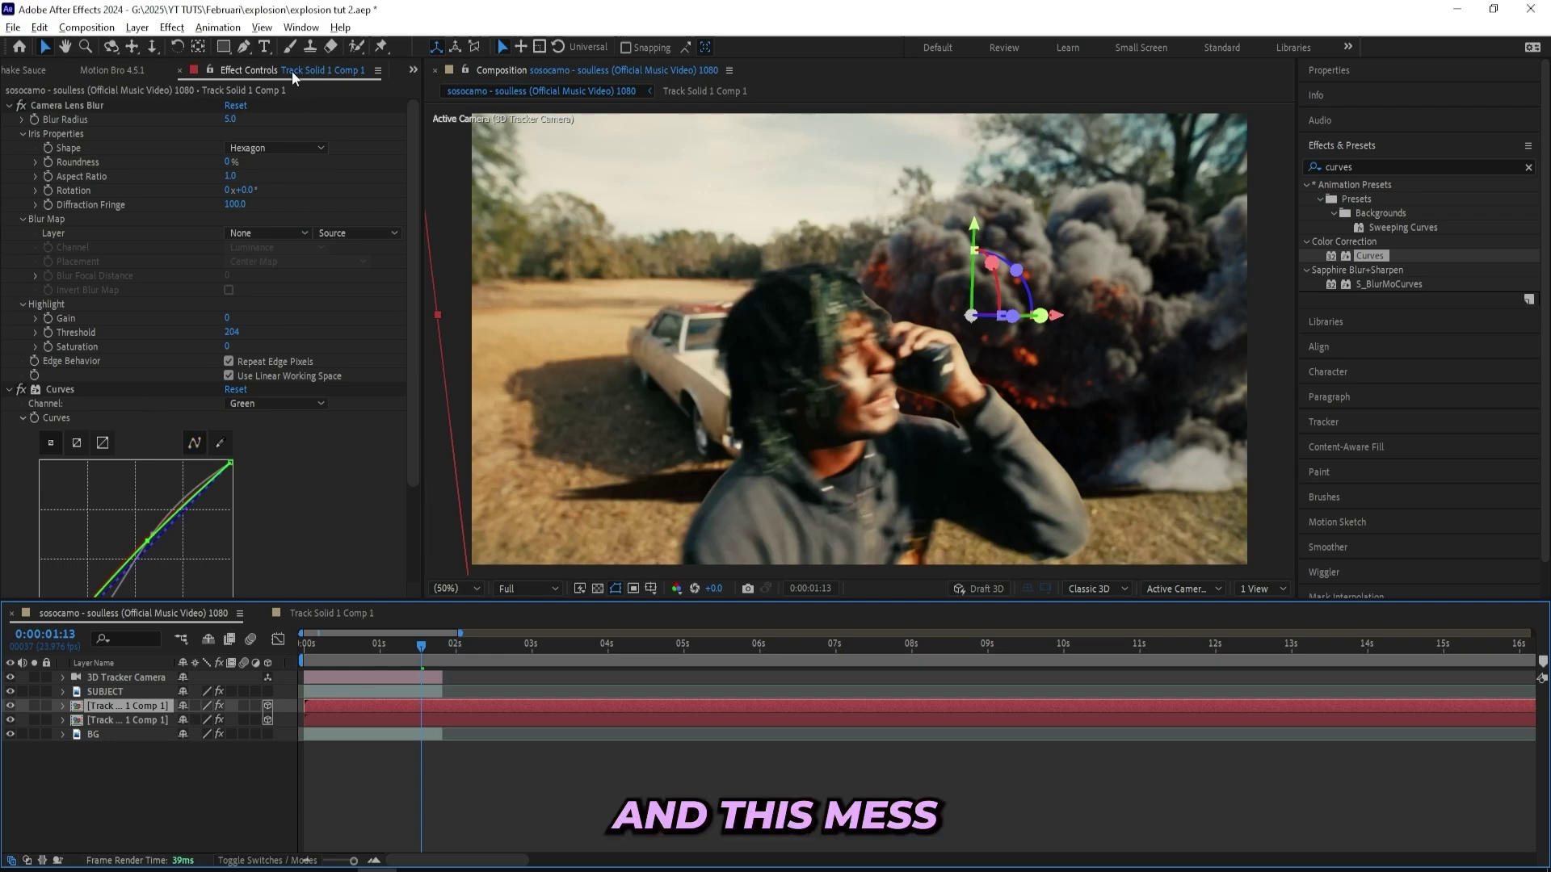
{"action": "left_click", "coordinate": [243, 47]}
{"action": "left_click", "coordinate": [732, 444]}
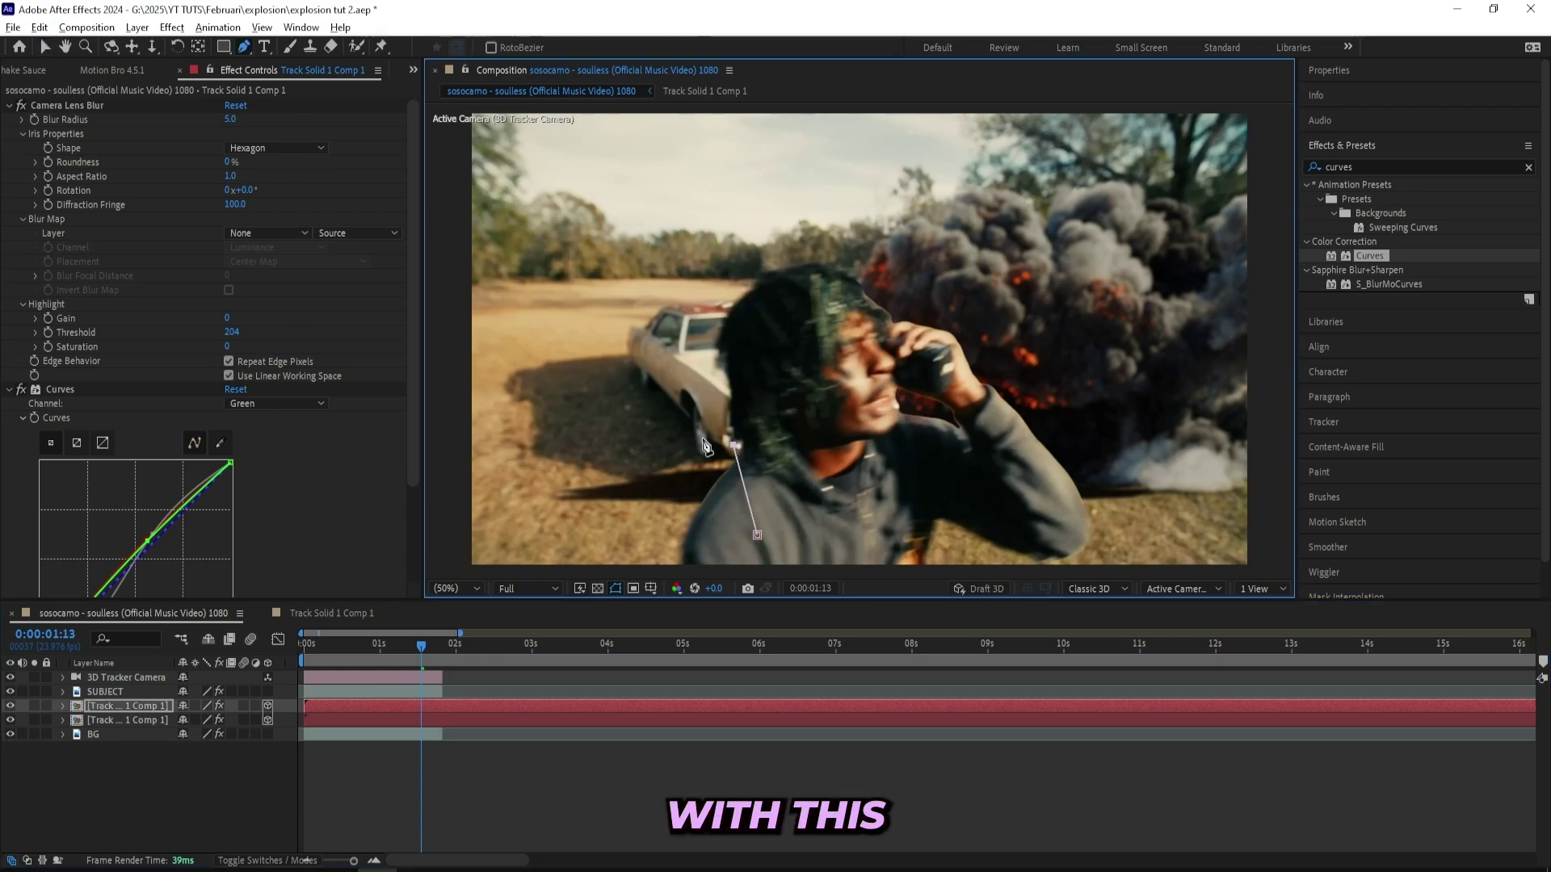
{"action": "left_click", "coordinate": [592, 418]}
{"action": "left_click", "coordinate": [538, 486]}
{"action": "left_click", "coordinate": [758, 535]}
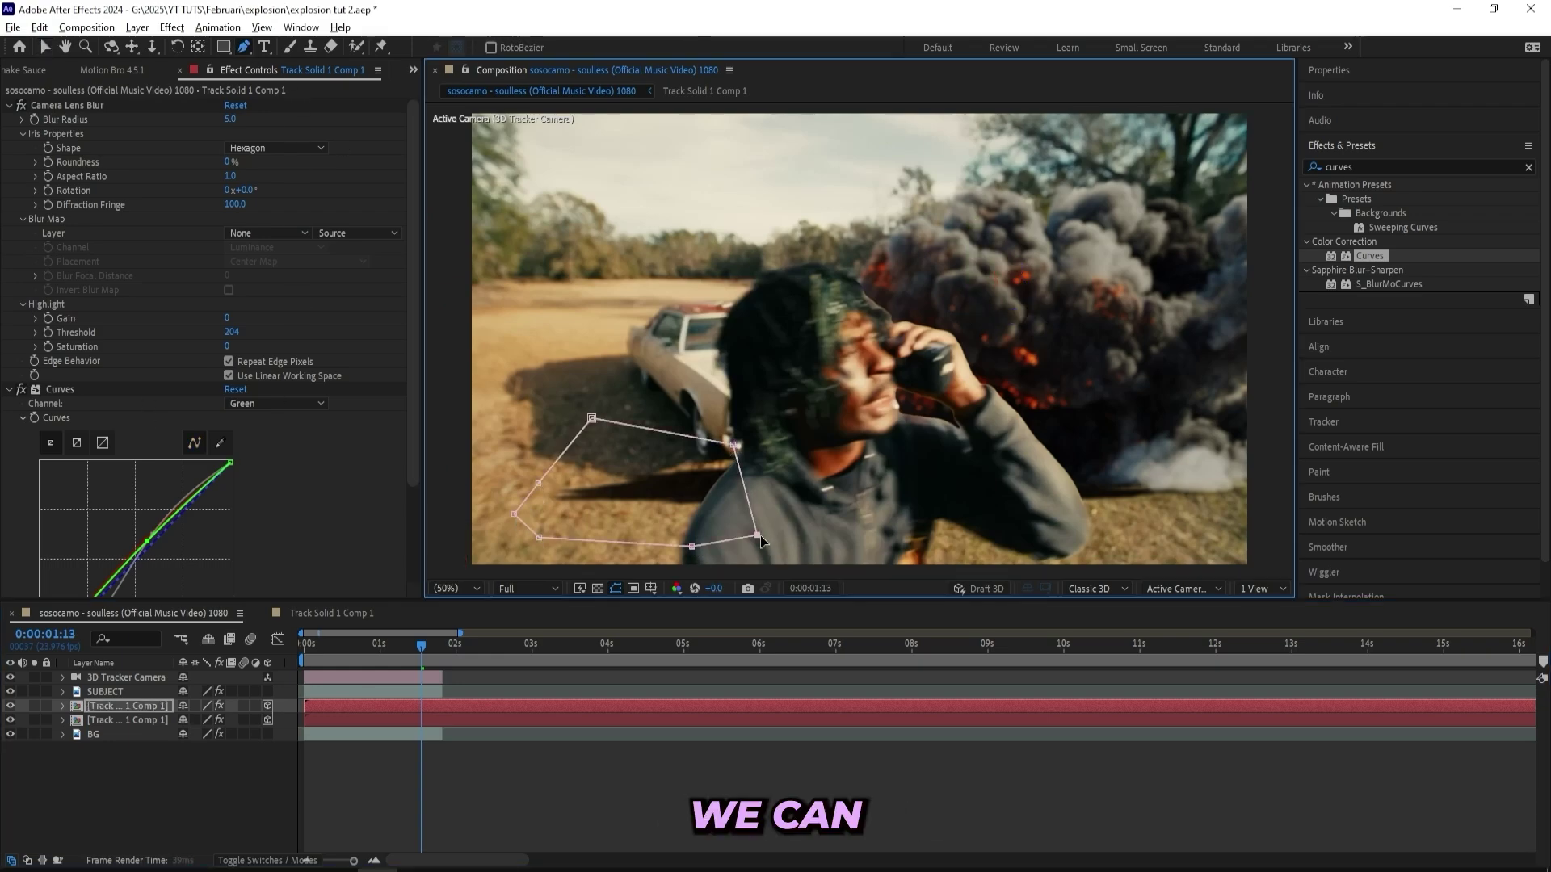
- Apply Gaussian Blur to the masked explosion copy and set its blurriness to 18.9
{"action": "left_click", "coordinate": [1373, 167]}
{"action": "type", "text": "gaussian"}
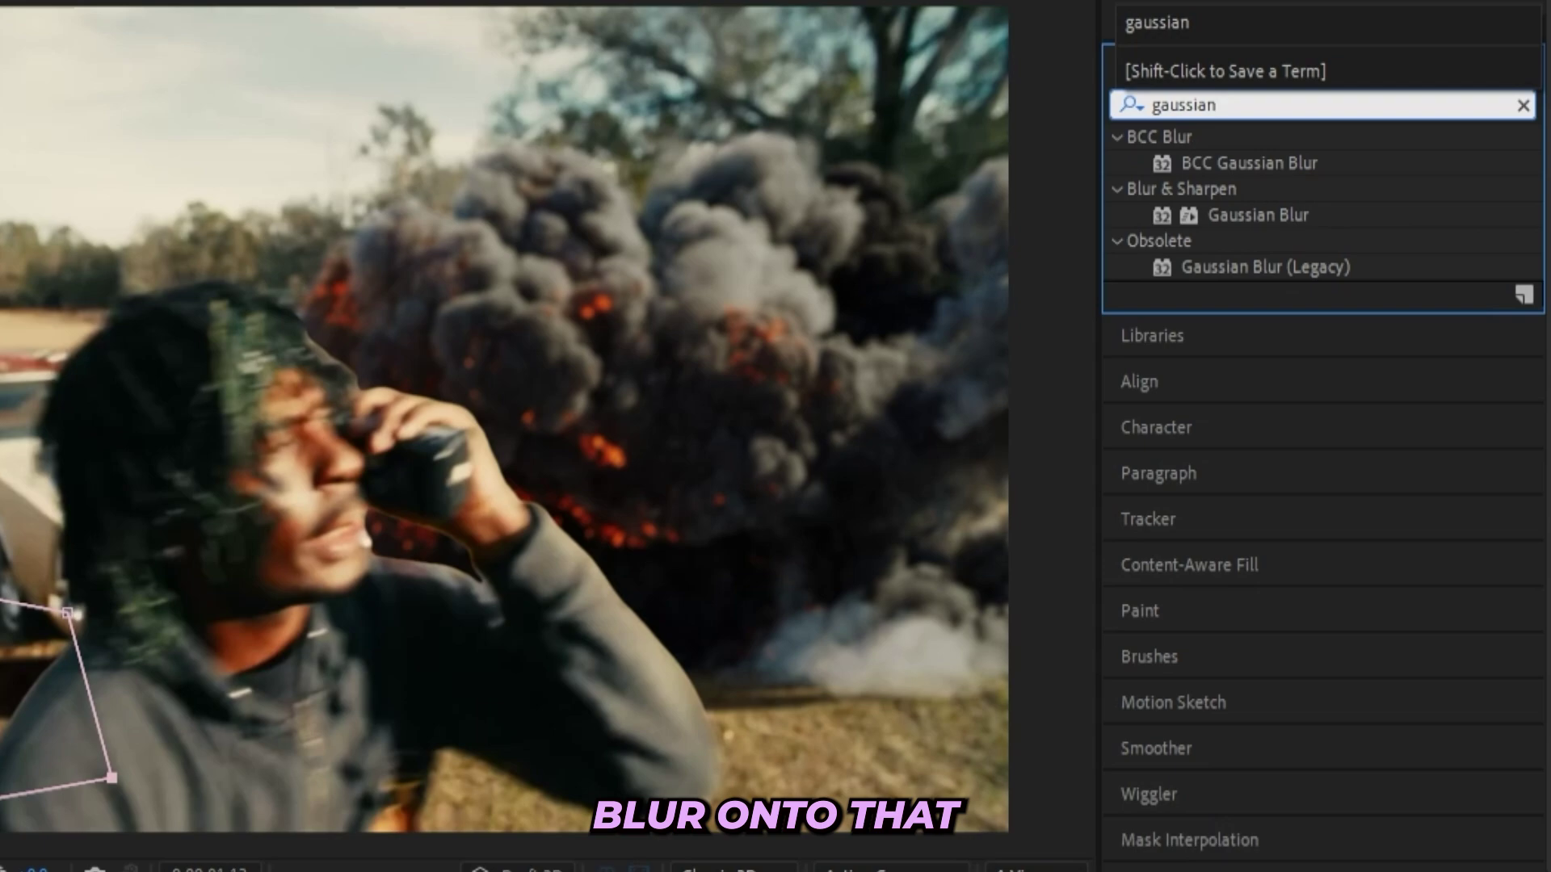
{"action": "double_click", "coordinate": [1328, 219]}
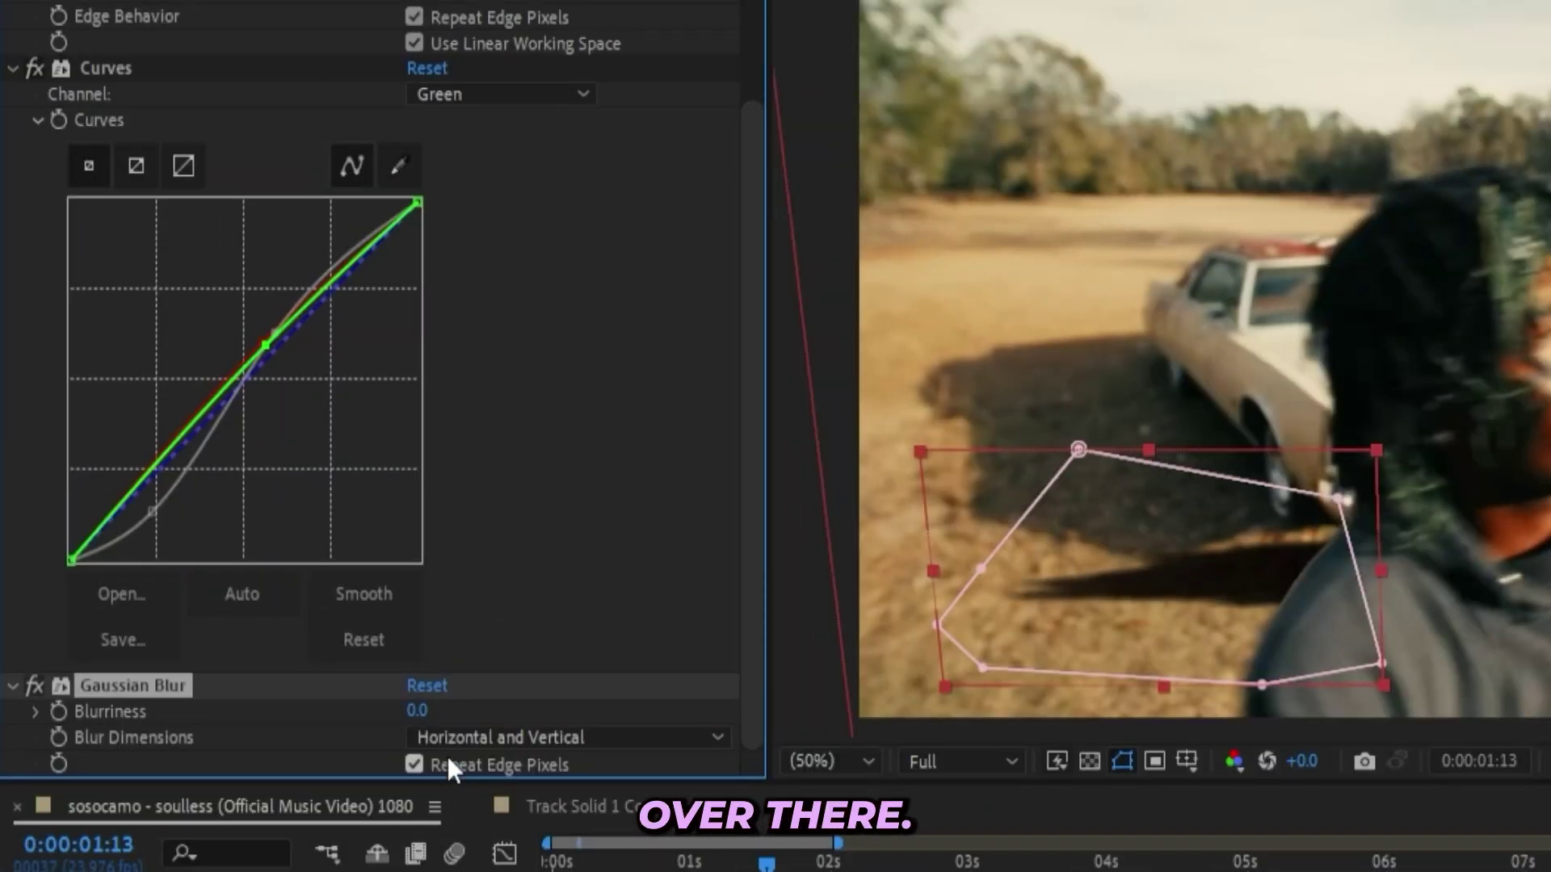
{"action": "left_click_drag", "start_coordinate": [482, 712], "coordinate": [903, 664]}
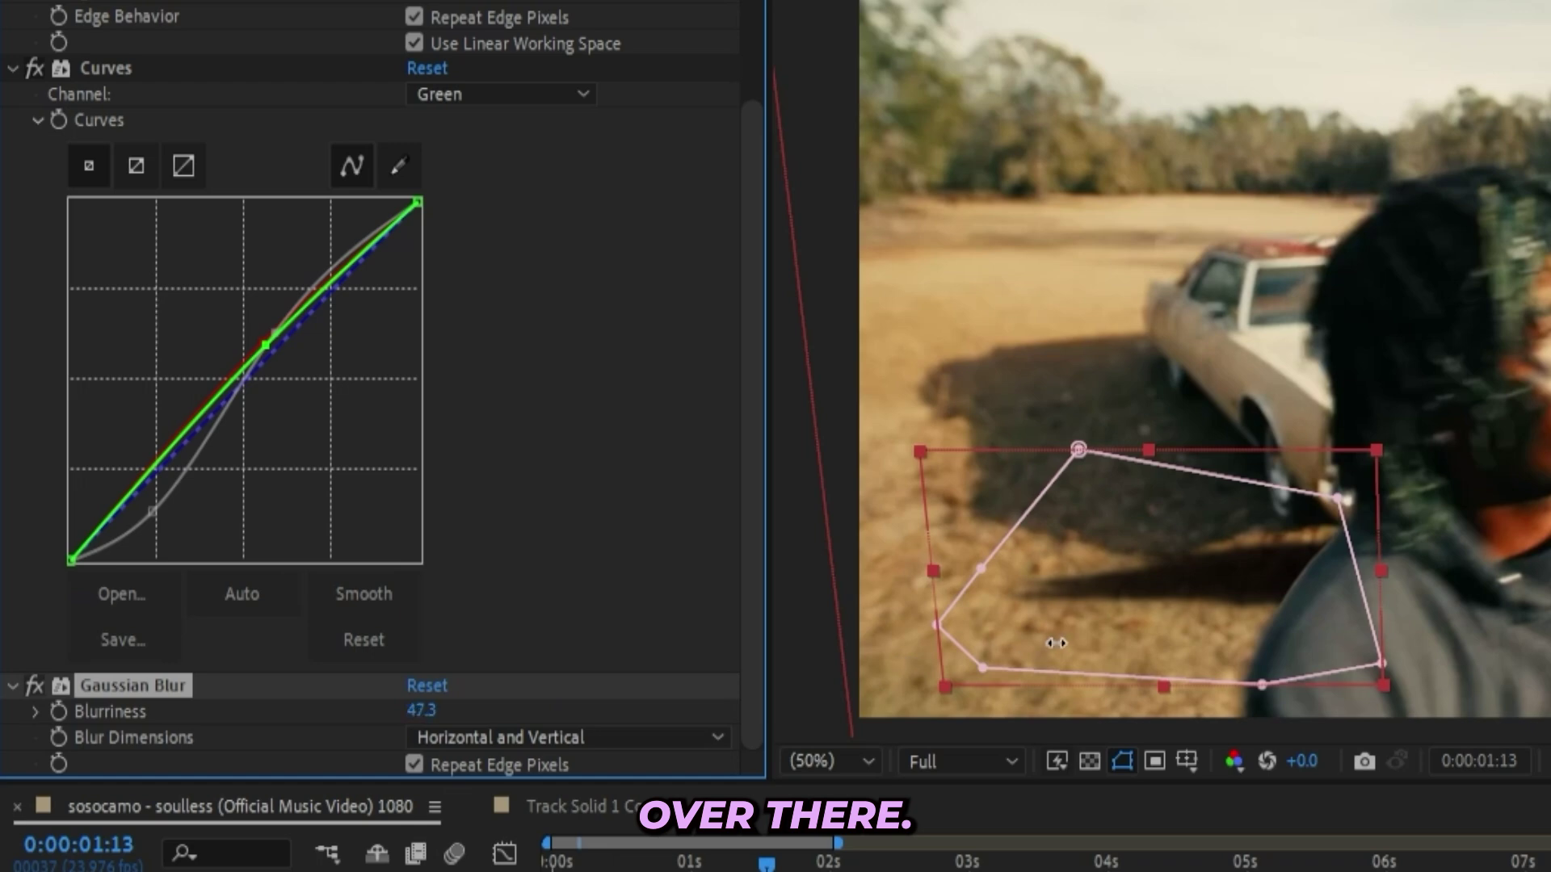
{"action": "left_click_drag", "start_coordinate": [1055, 643], "coordinate": [765, 689]}
{"action": "left_click_drag", "start_coordinate": [662, 699], "coordinate": [689, 699]}
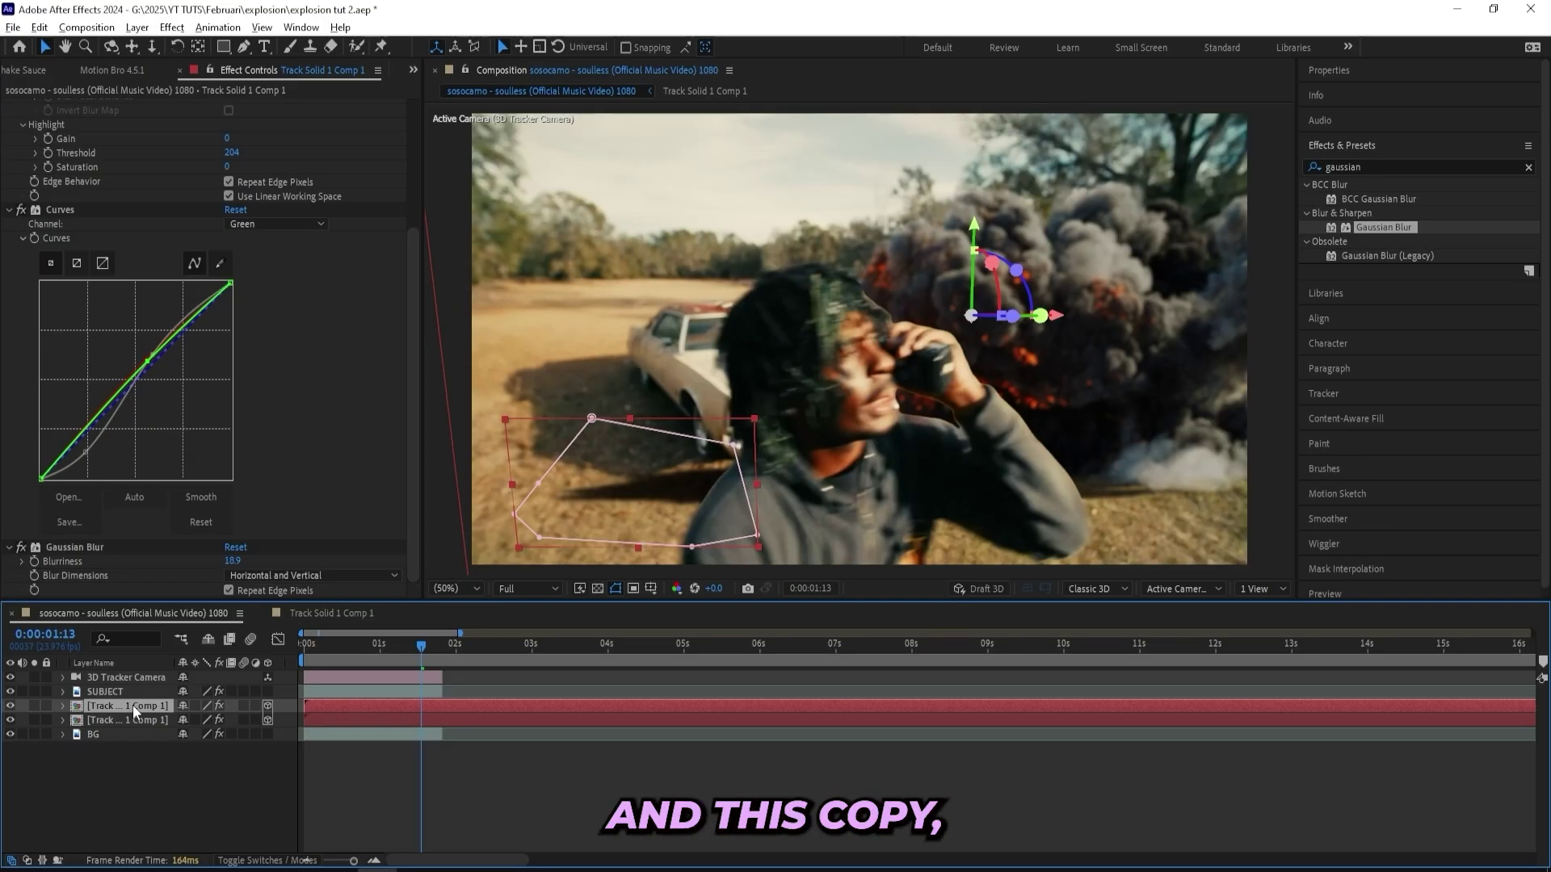
- Copy the shadow mask from the duplicate onto the original explosion precomp and invert it there
{"action": "key", "text": "m"}
{"action": "left_click", "coordinate": [115, 704]}
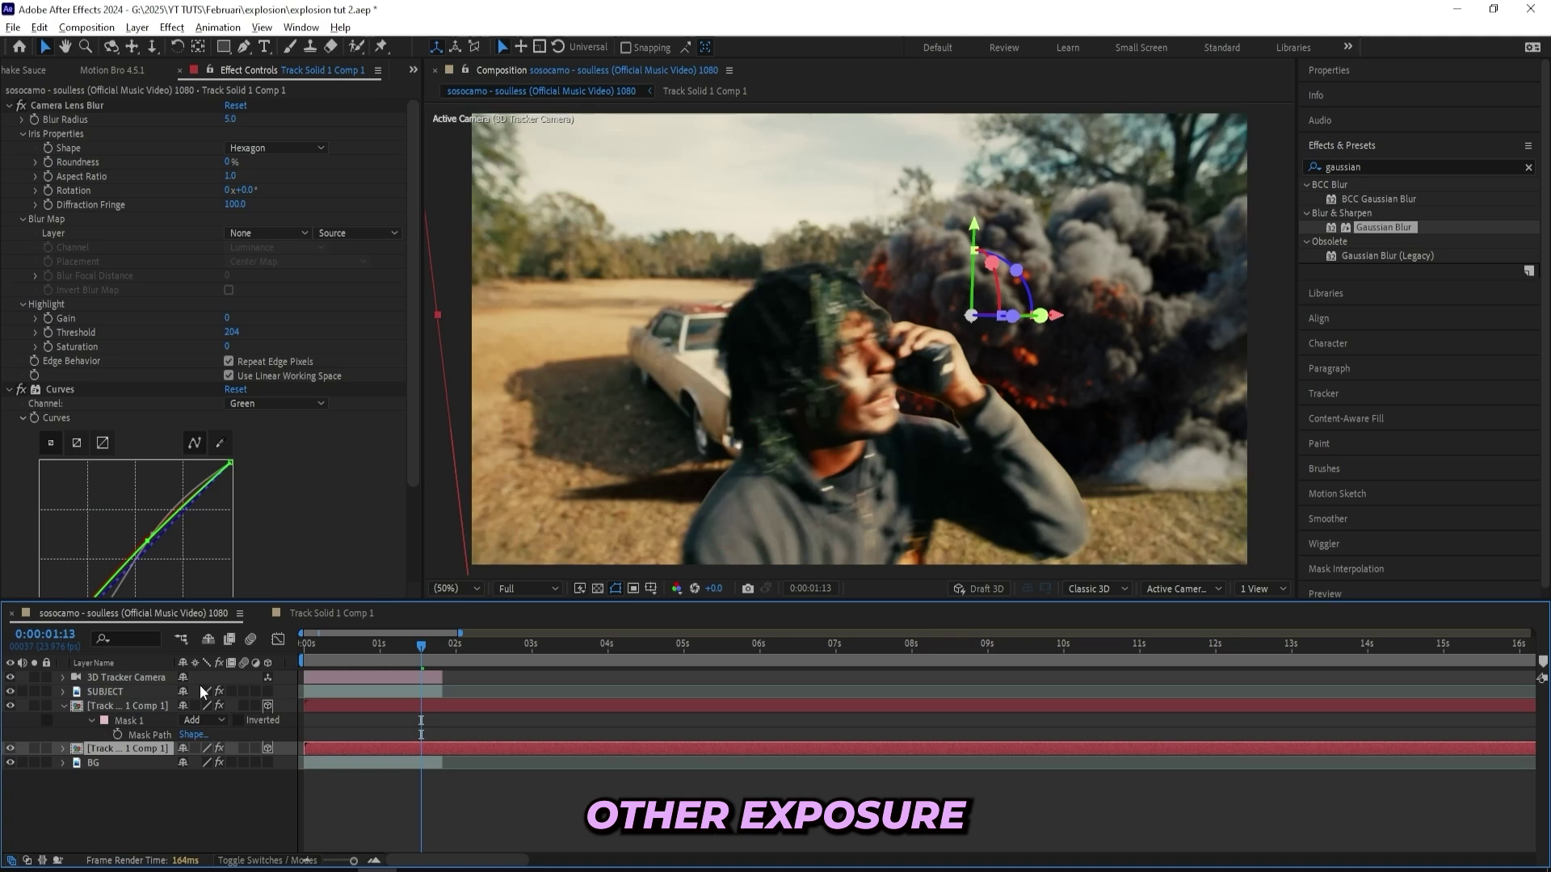
{"action": "left_click", "coordinate": [158, 749]}
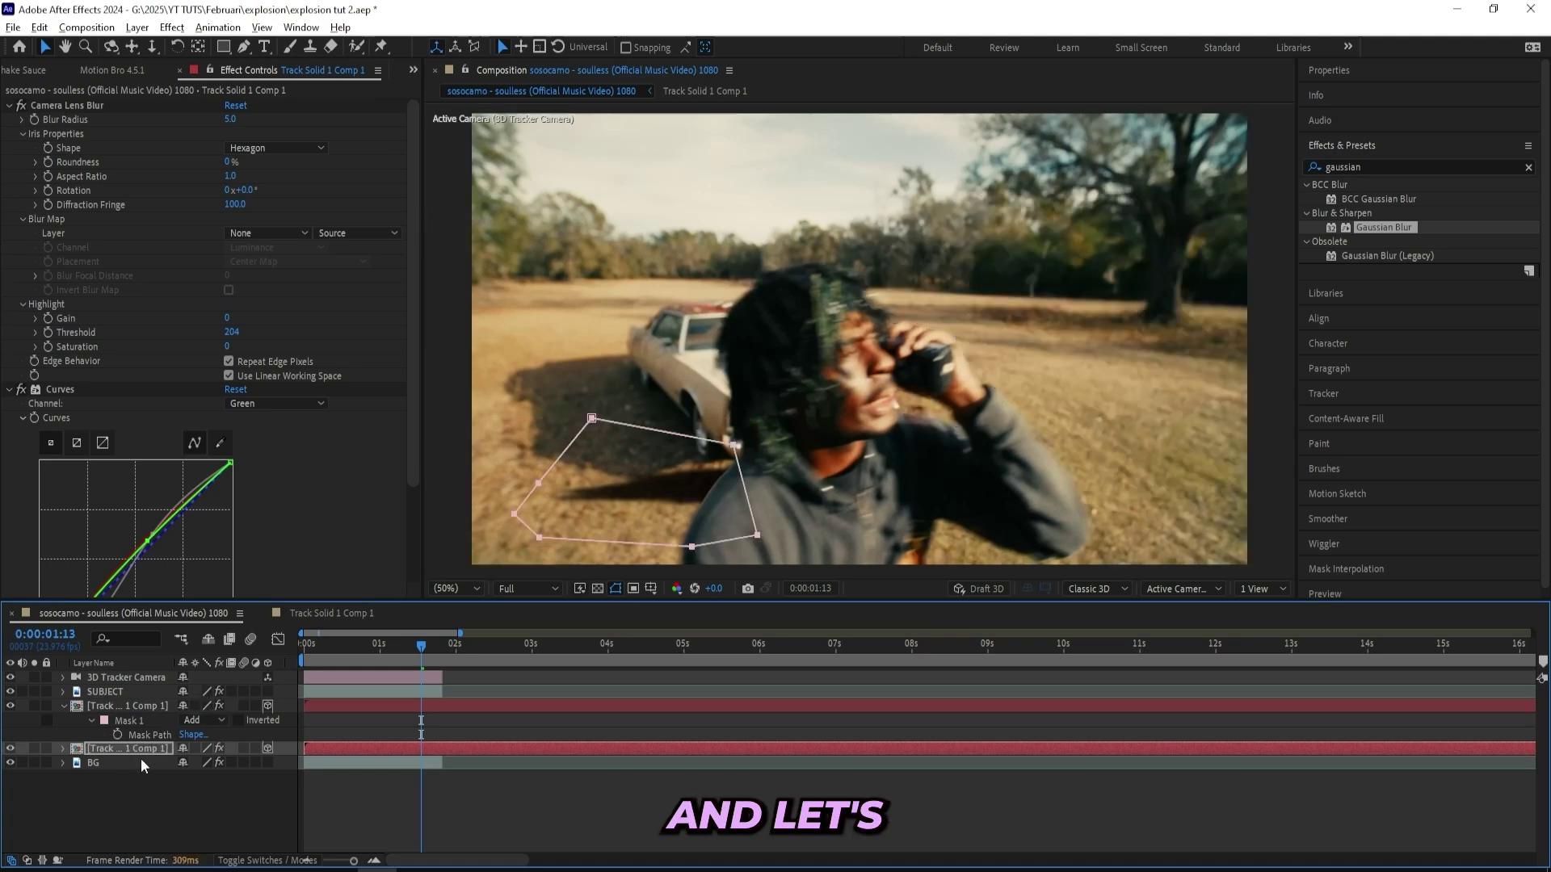
{"action": "key", "text": "m"}
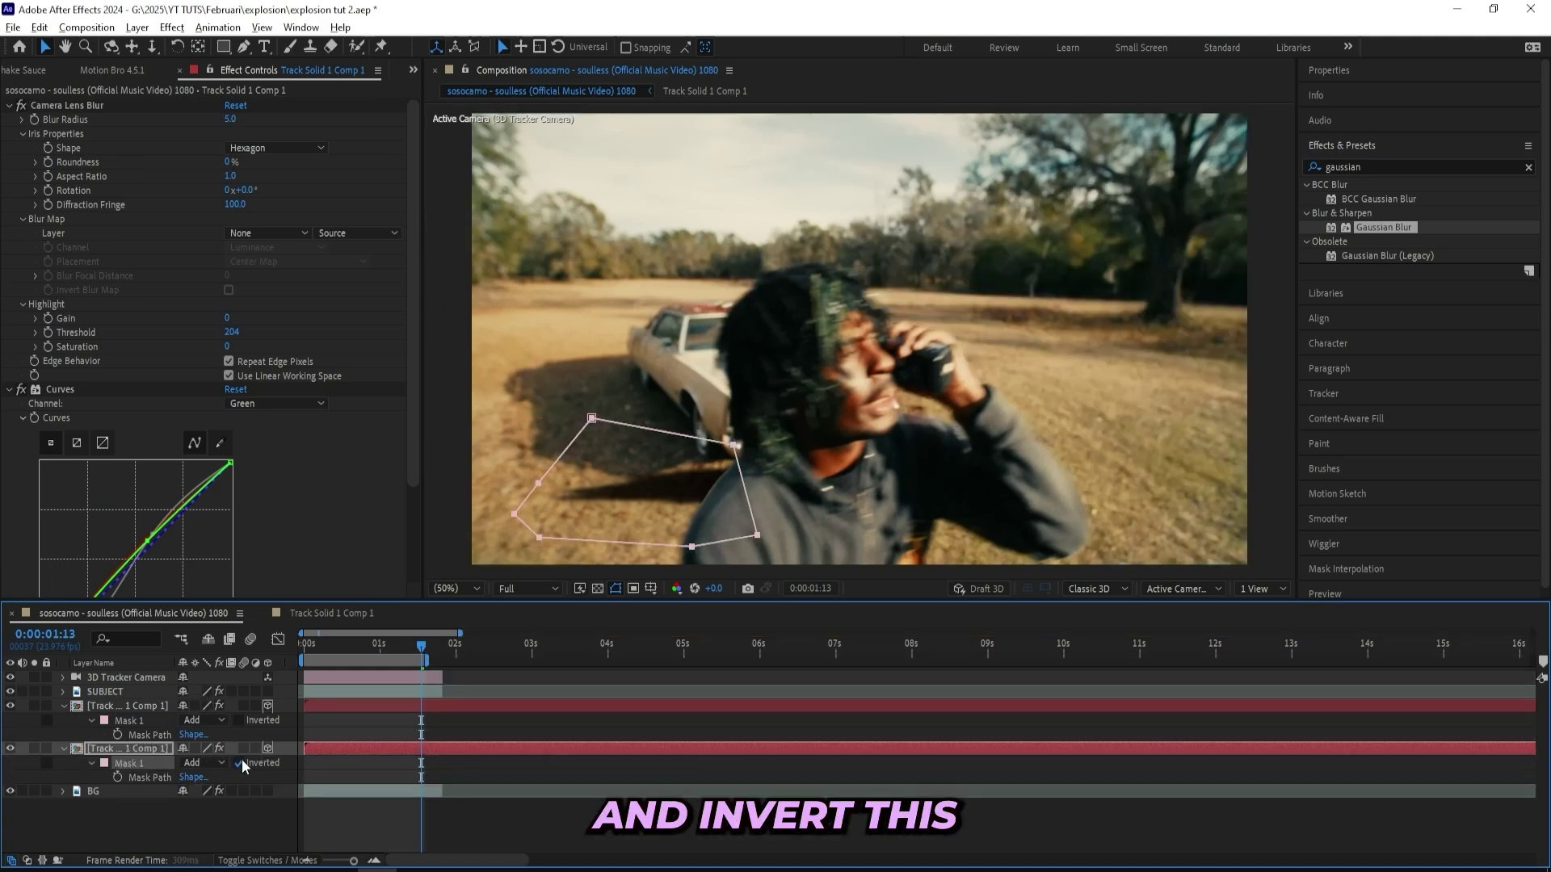
{"action": "left_click", "coordinate": [238, 761]}
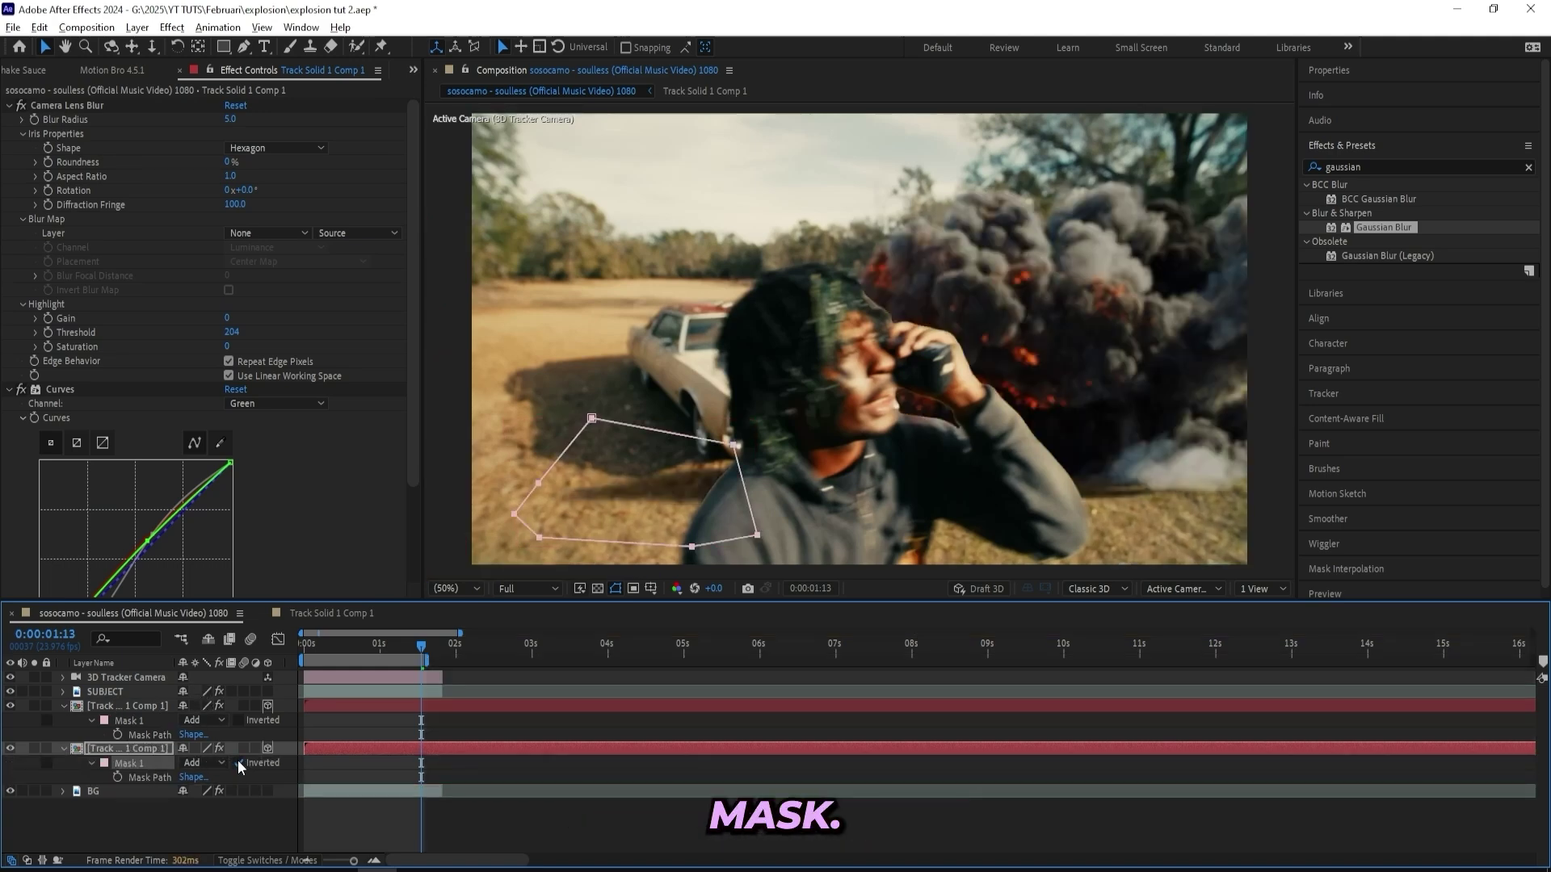
- Set the masked explosion copy's opacity to 97% and its Gaussian Blur blurriness to 17.3
{"action": "left_click", "coordinate": [405, 705]}
{"action": "scroll", "coordinate": [244, 496], "scroll_direction": "down", "scroll_amount": 4}
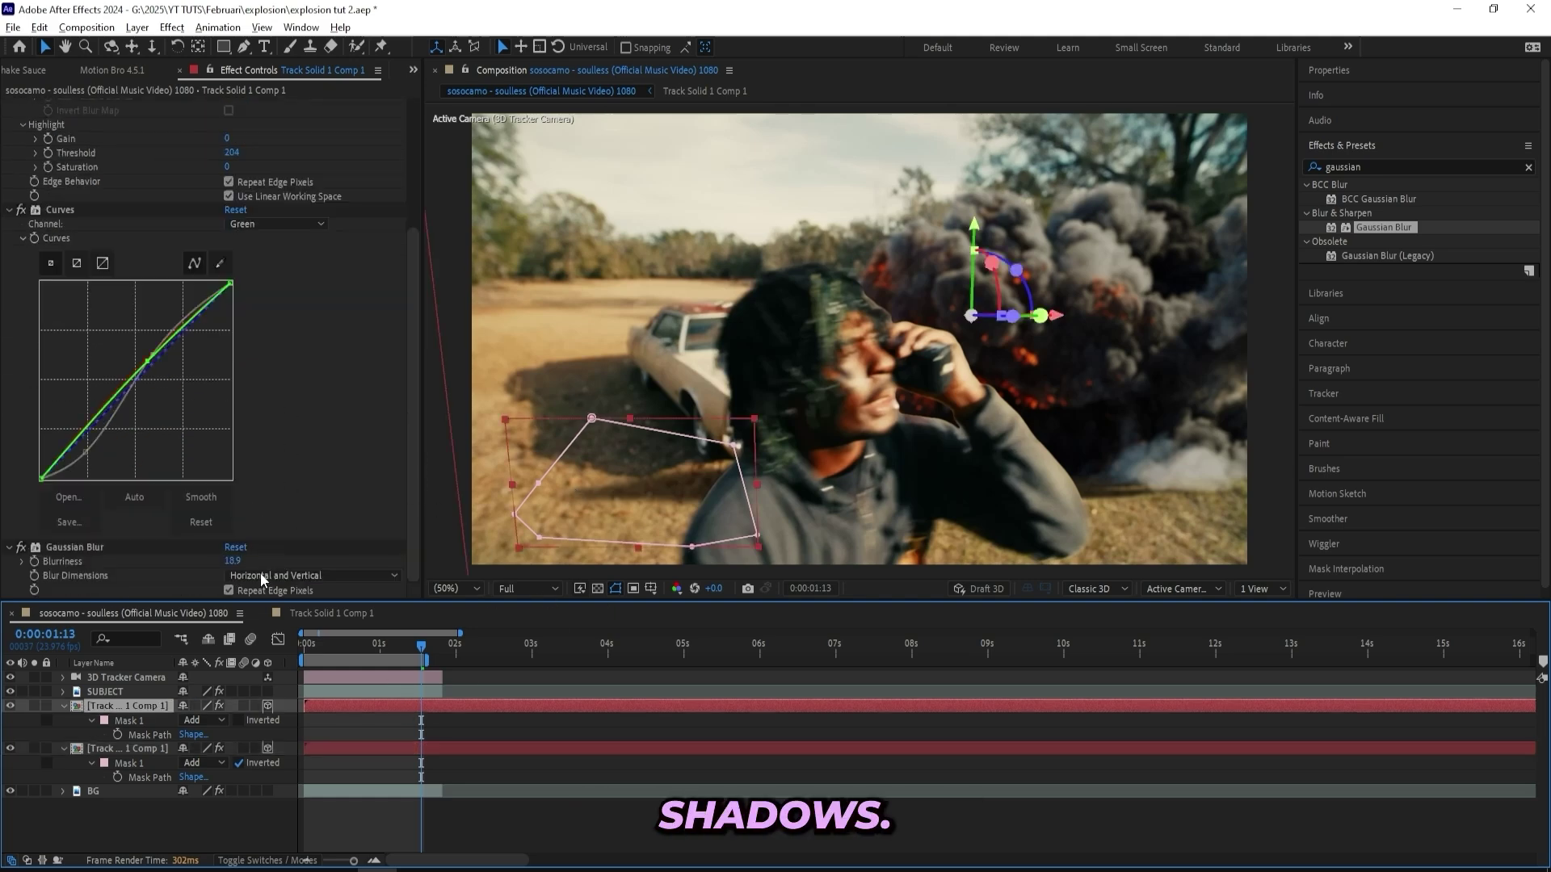
{"action": "key", "text": "t"}
{"action": "left_click_drag", "start_coordinate": [181, 719], "coordinate": [188, 721]}
{"action": "left_click_drag", "start_coordinate": [233, 561], "coordinate": [382, 542]}
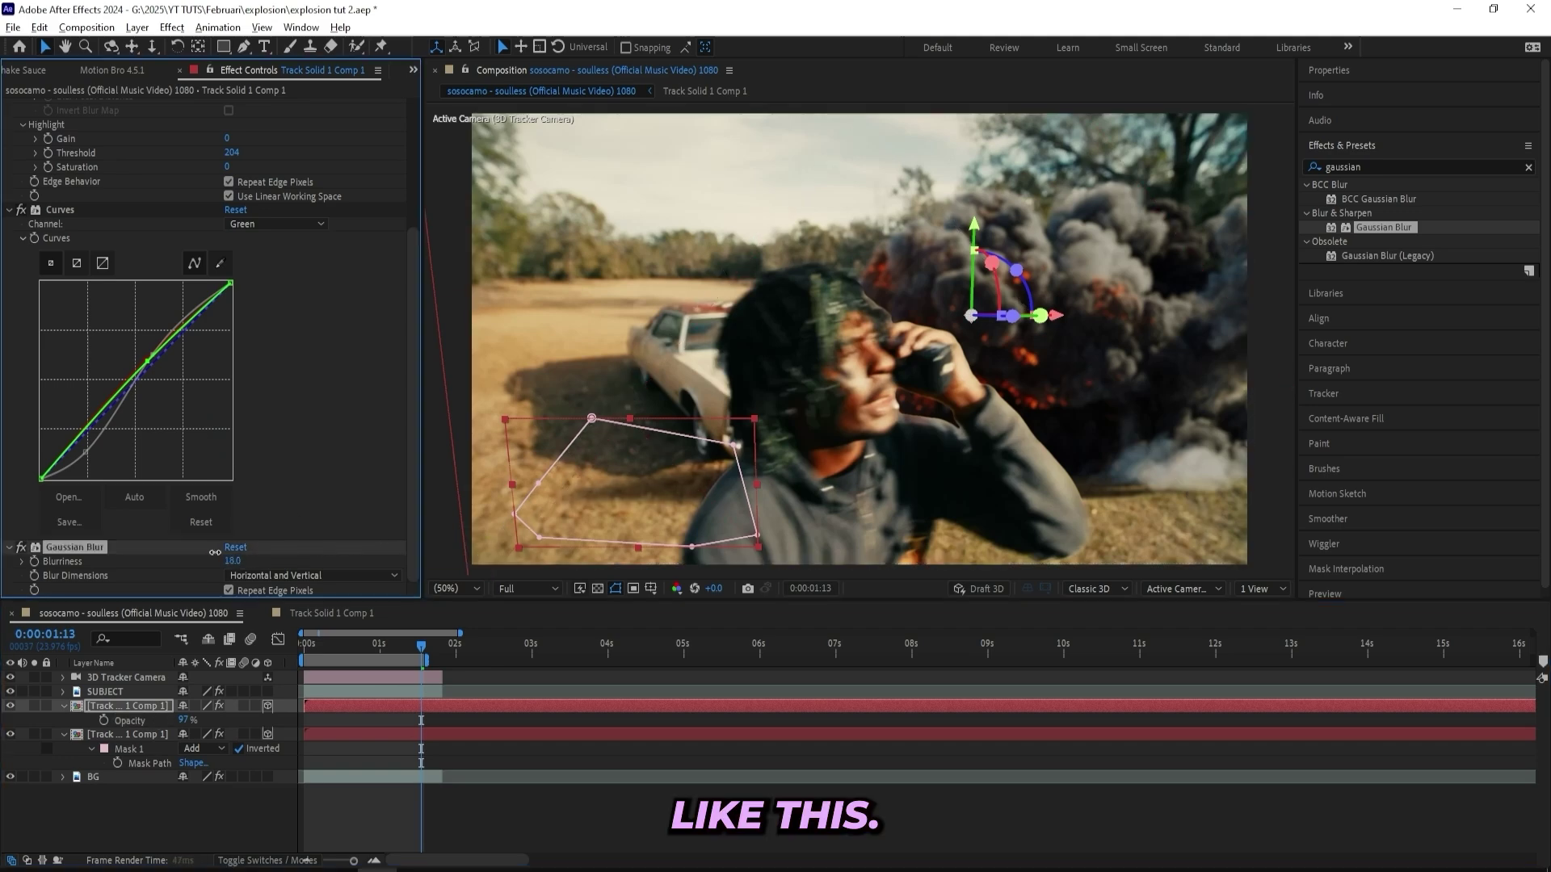
{"action": "left_click", "coordinate": [535, 743]}
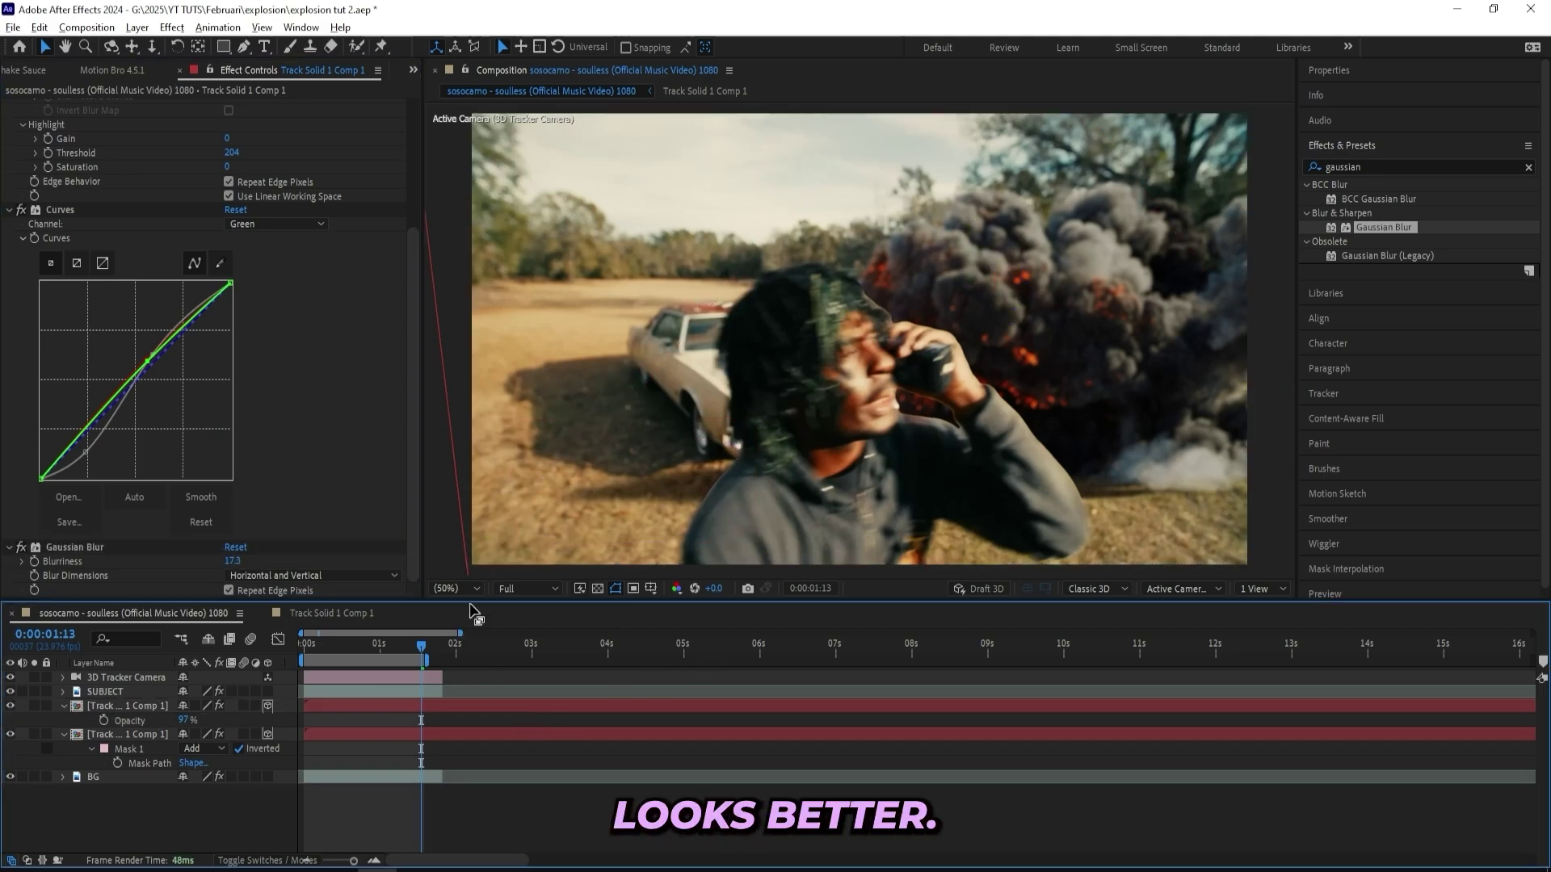
- Rename the masked, blurred explosion copy to "explosion shadow"
{"action": "right_click", "coordinate": [134, 710]}
{"action": "left_click", "coordinate": [196, 649]}
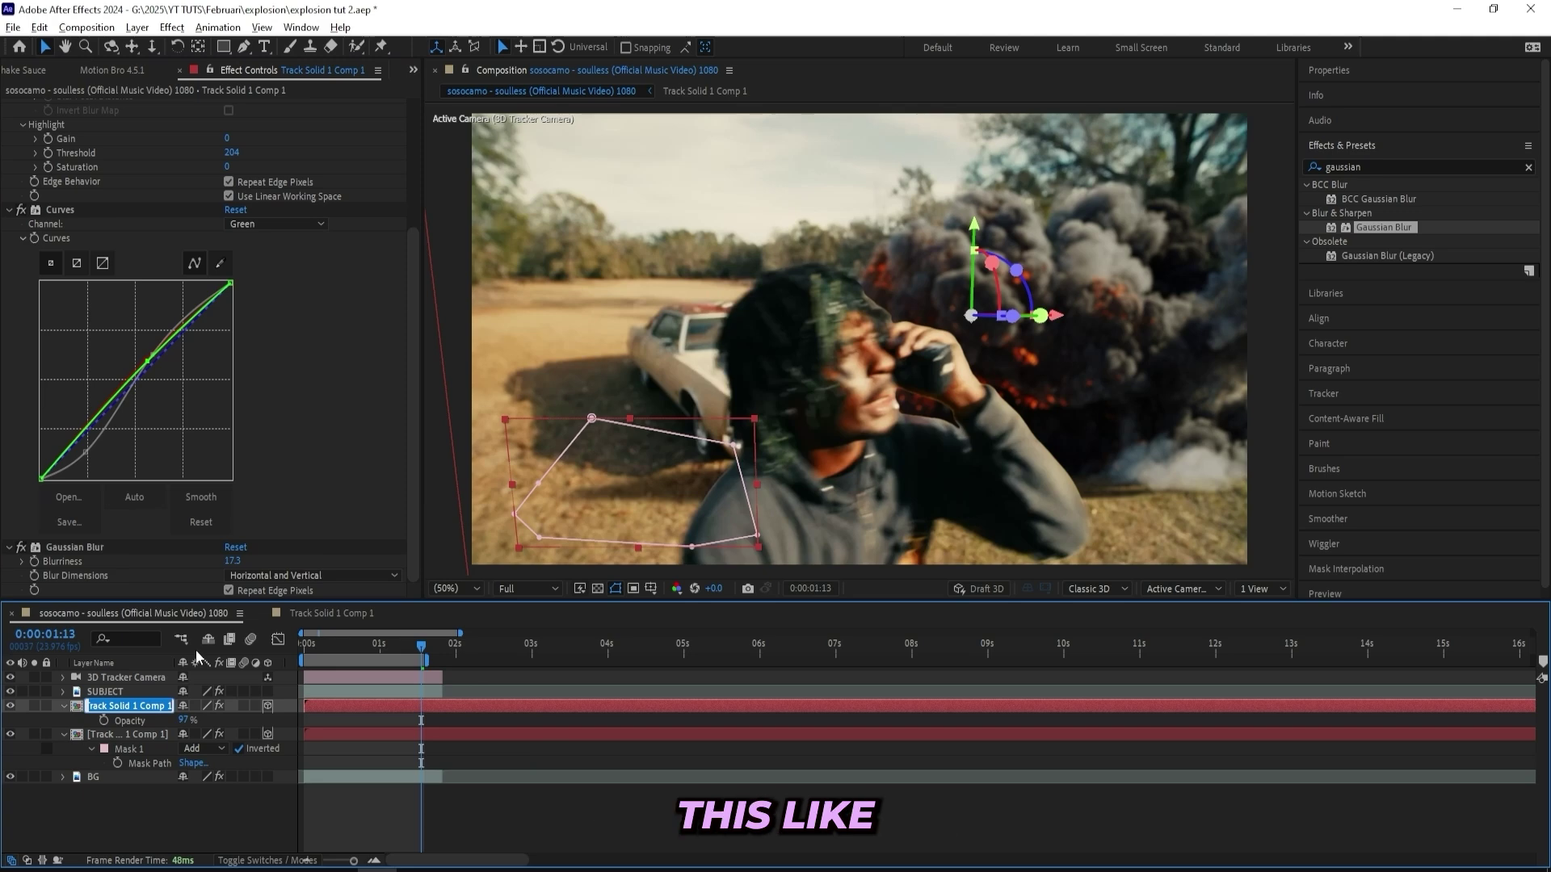
{"action": "type", "text": "explosi"}
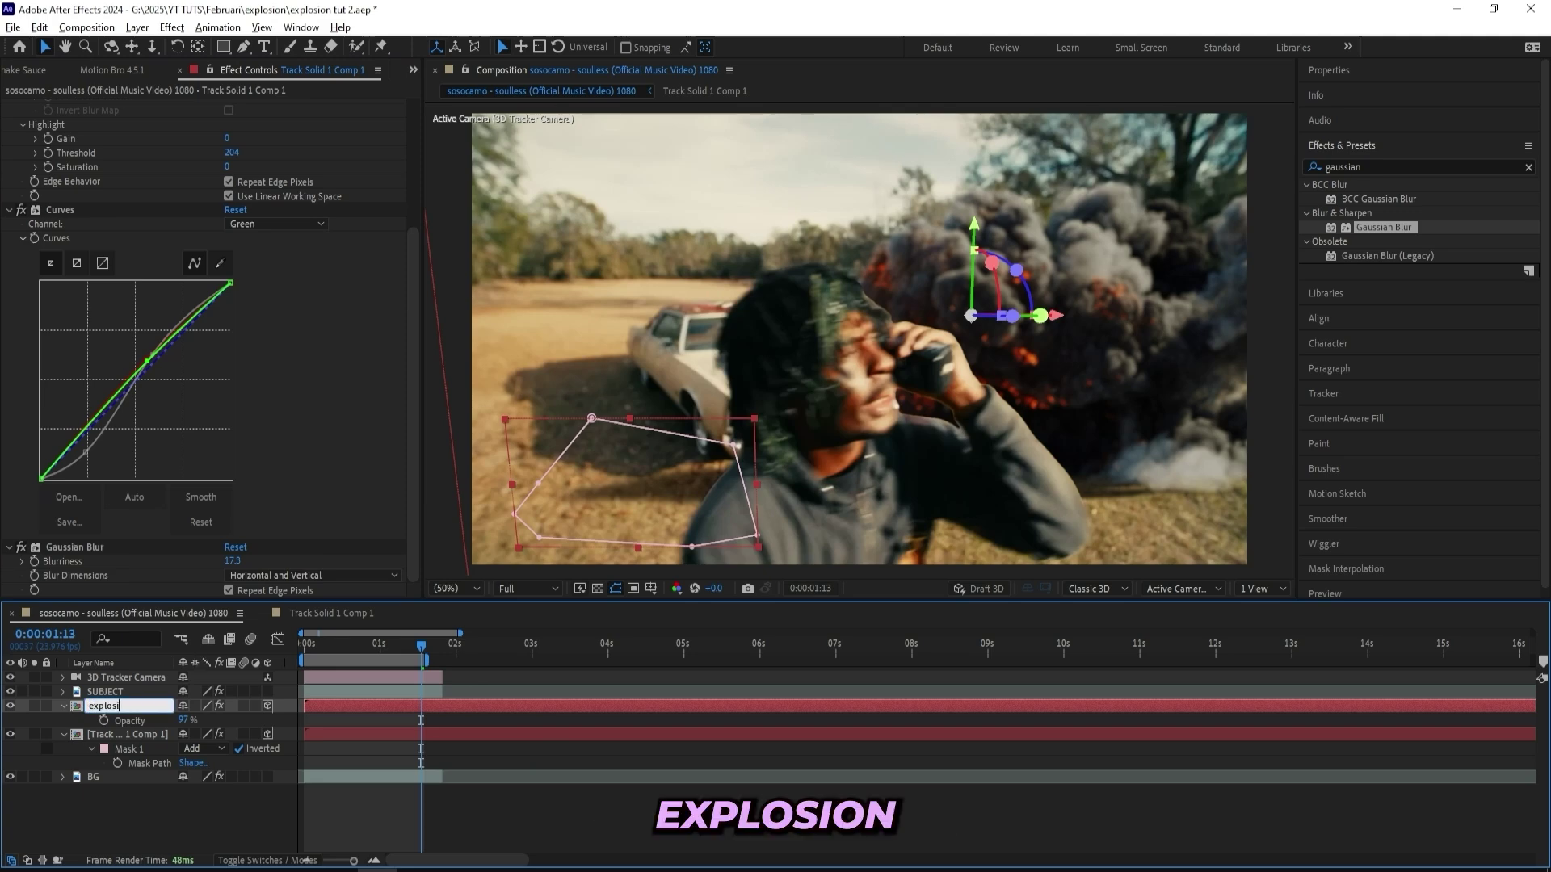
{"action": "type", "text": "on shadow"}
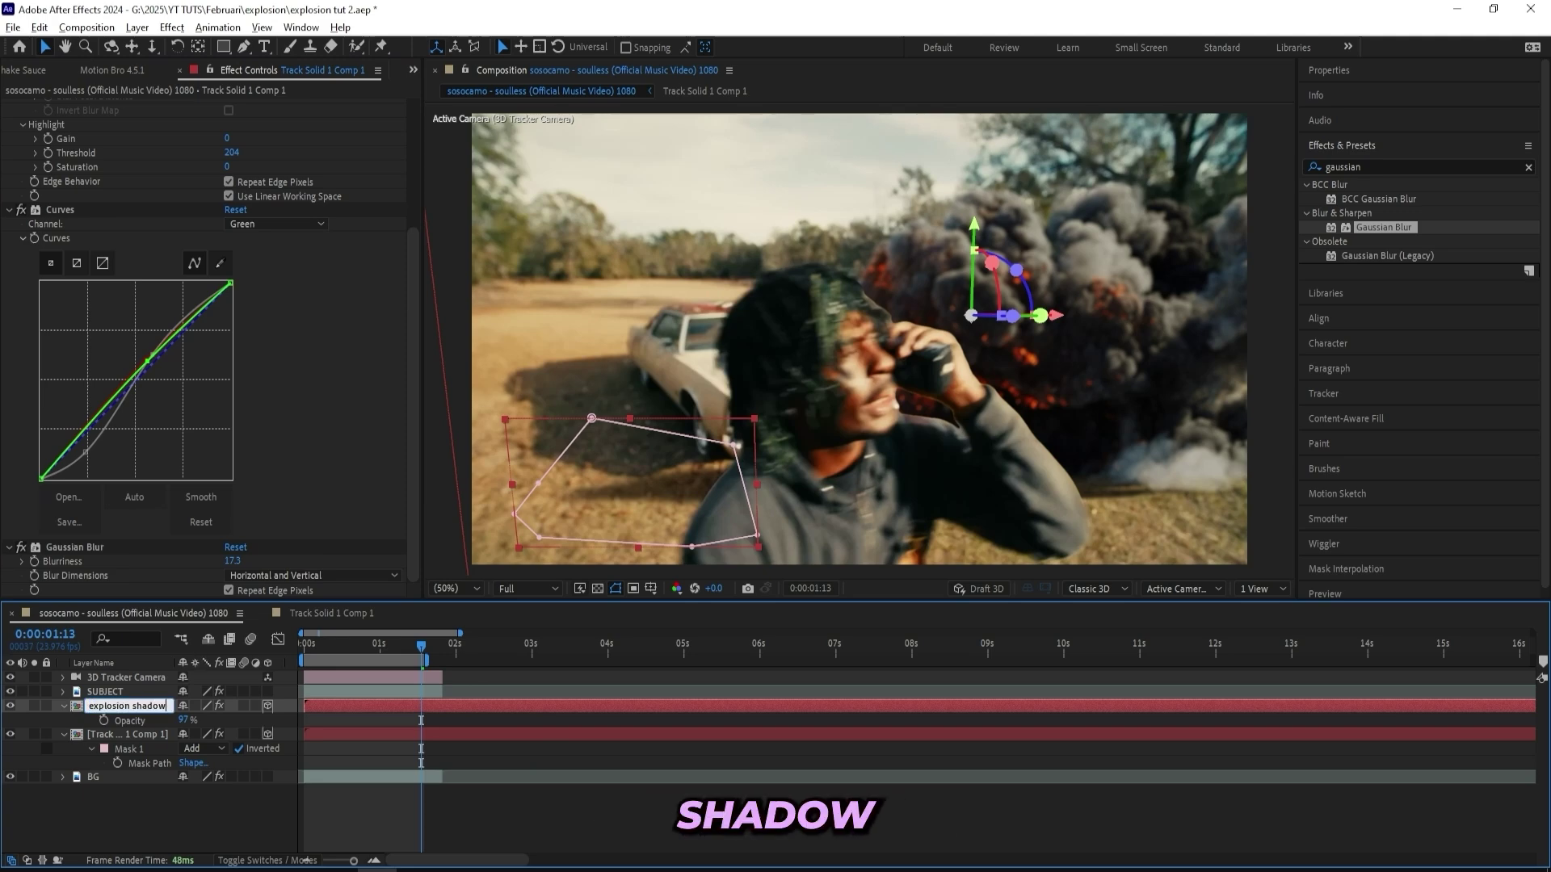
- Rename the original explosion precomp with the inverted mask to "explosion"
{"action": "double_click", "coordinate": [115, 707]}
{"action": "key", "text": "ctrl+c"}
{"action": "left_click", "coordinate": [133, 735]}
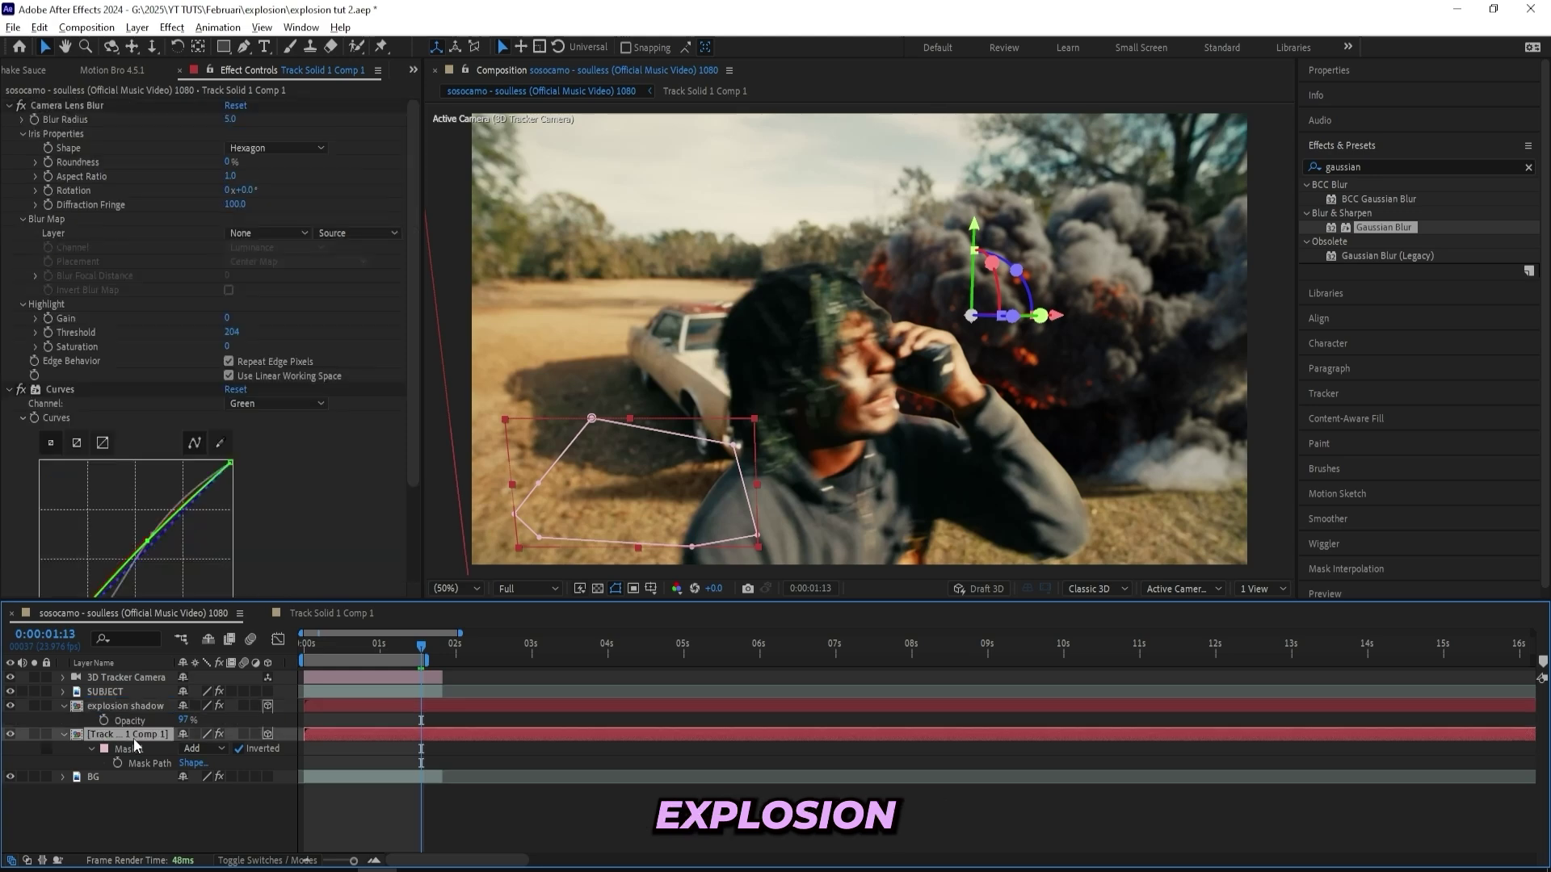
{"action": "right_click", "coordinate": [133, 738]}
{"action": "left_click", "coordinate": [161, 689]}
{"action": "key", "text": "ctrl+v"}
{"action": "left_click", "coordinate": [145, 810]}
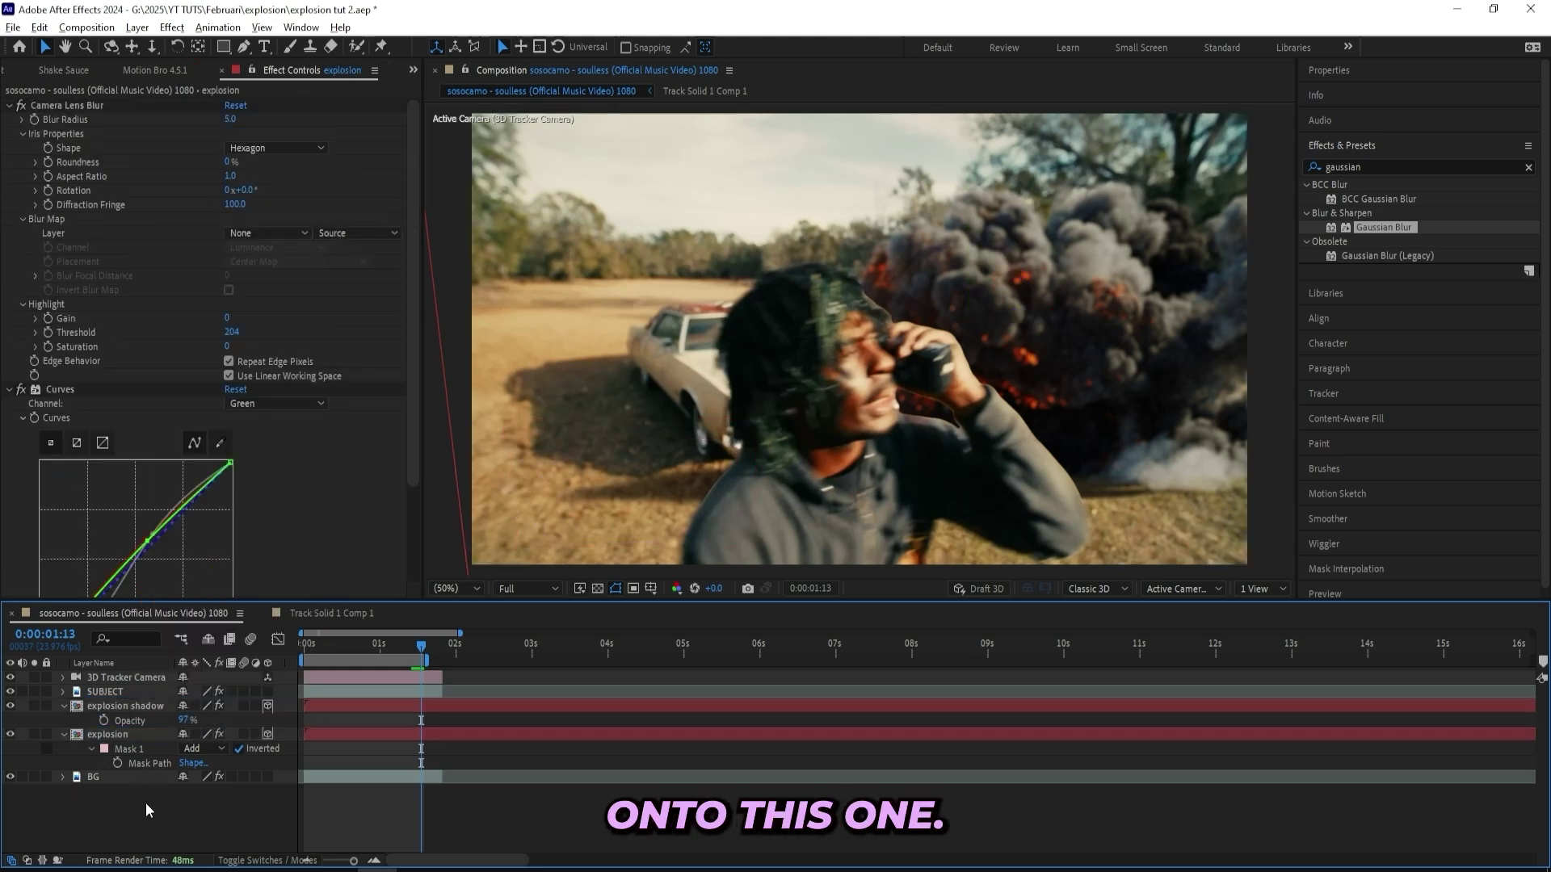
- Play the composition from the start and scrub to 0:00:00:11 to check the explosion's timing
{"action": "left_click", "coordinate": [138, 733]}
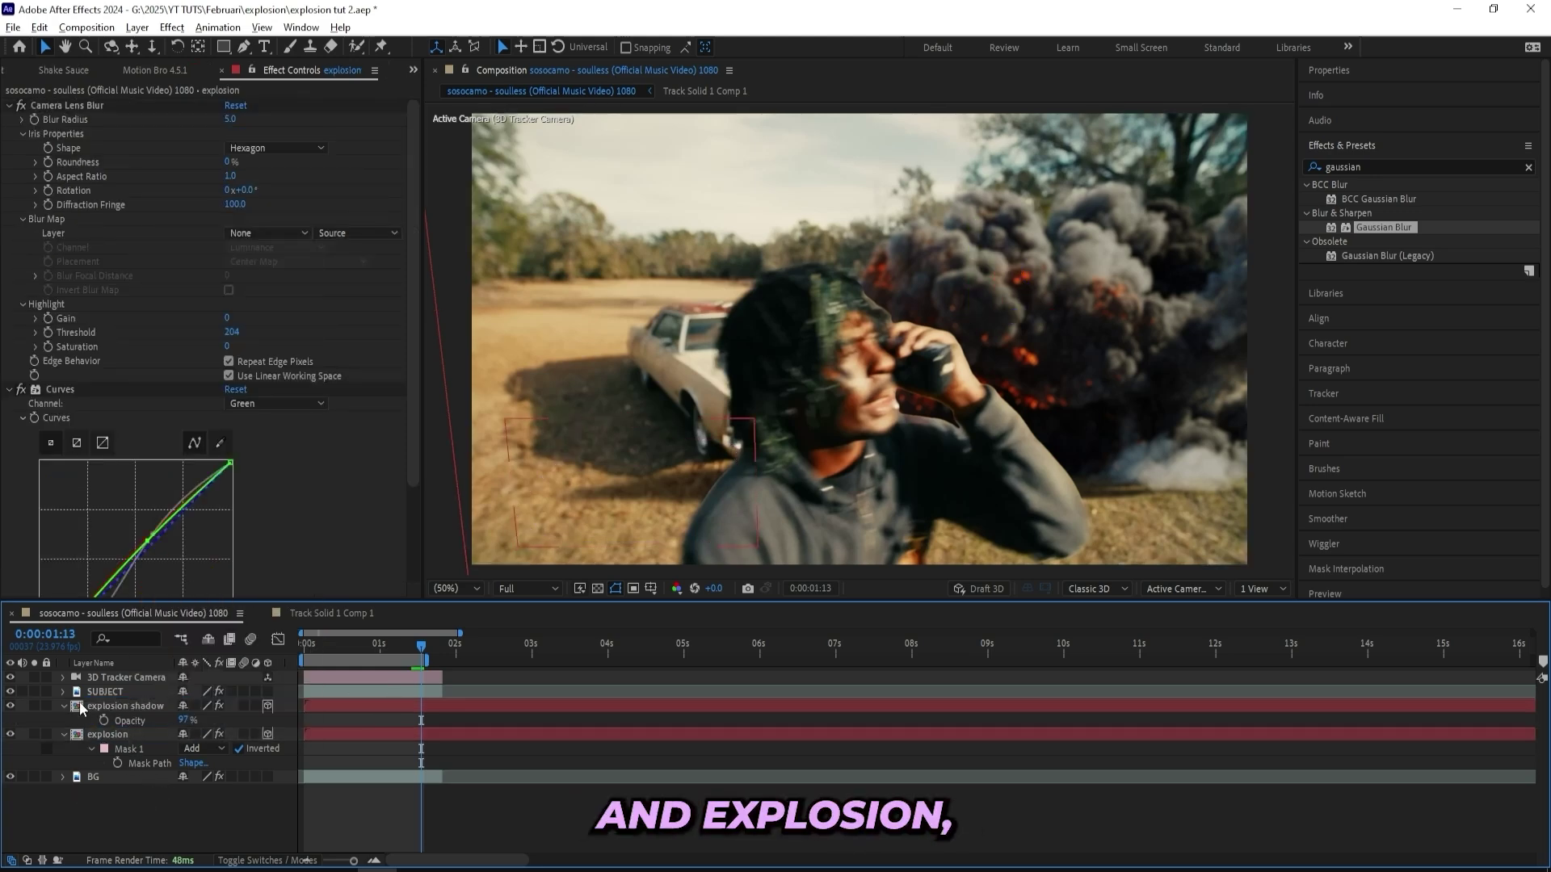
{"action": "left_click", "coordinate": [118, 773]}
{"action": "left_click", "coordinate": [119, 683]}
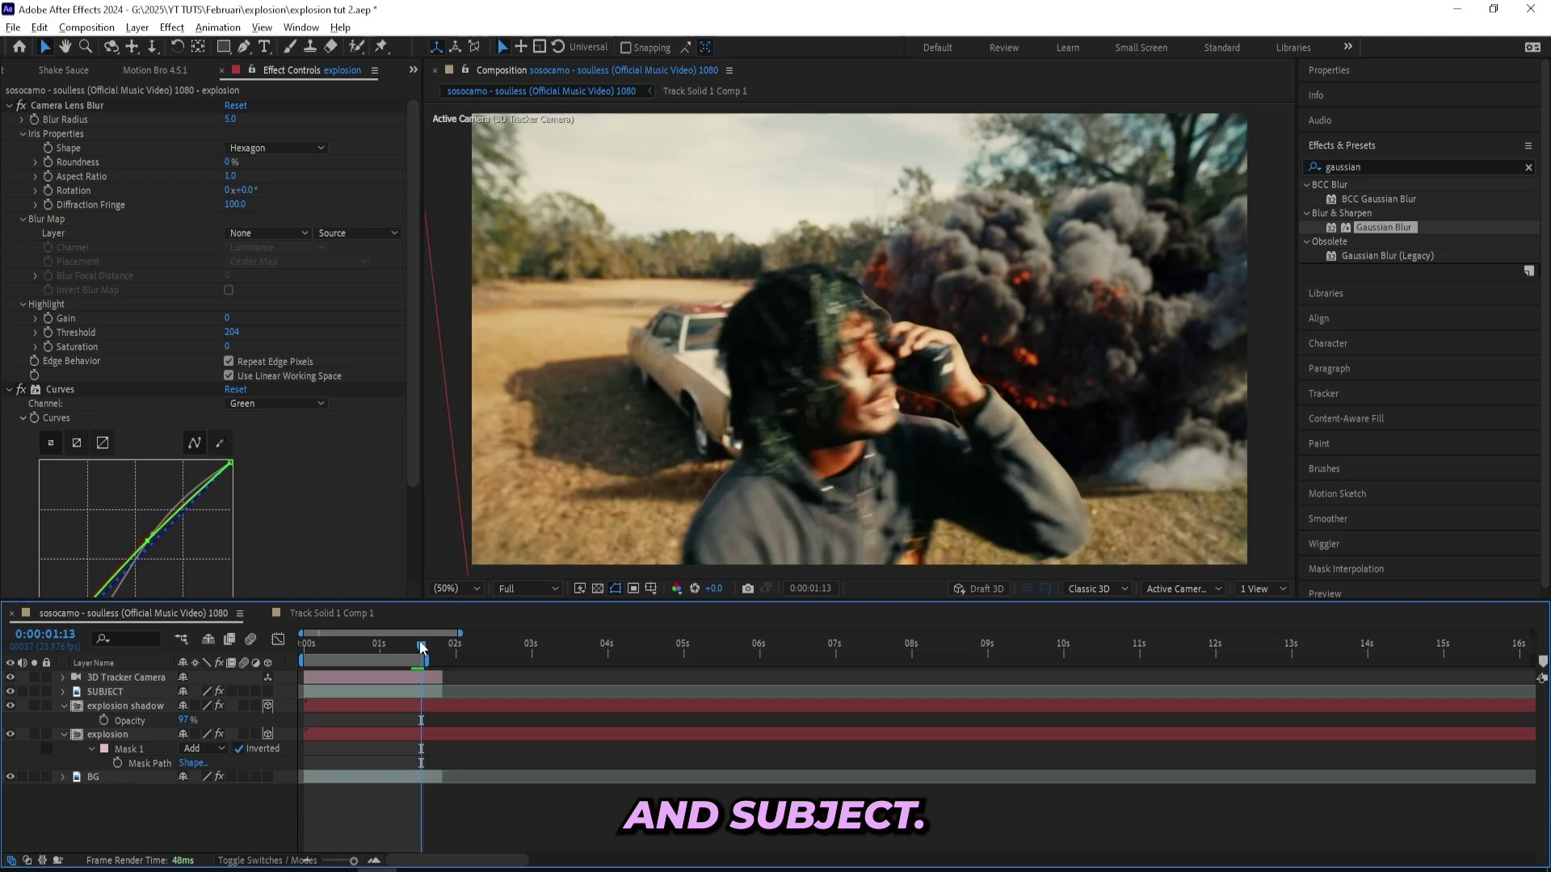
{"action": "left_click_drag", "start_coordinate": [421, 646], "coordinate": [304, 647]}
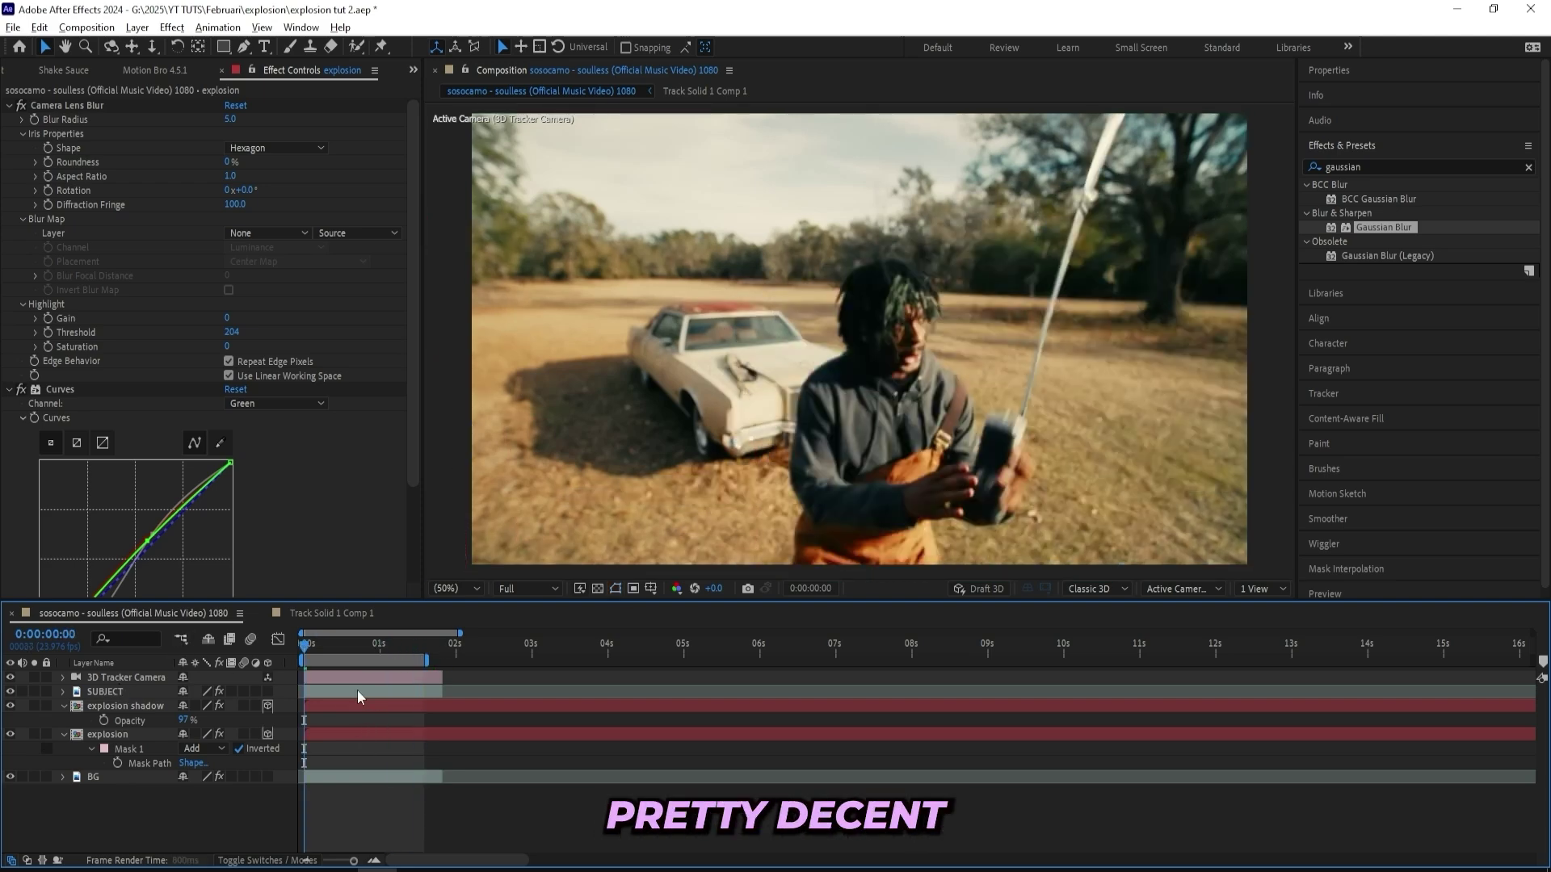
{"action": "key", "text": "space"}
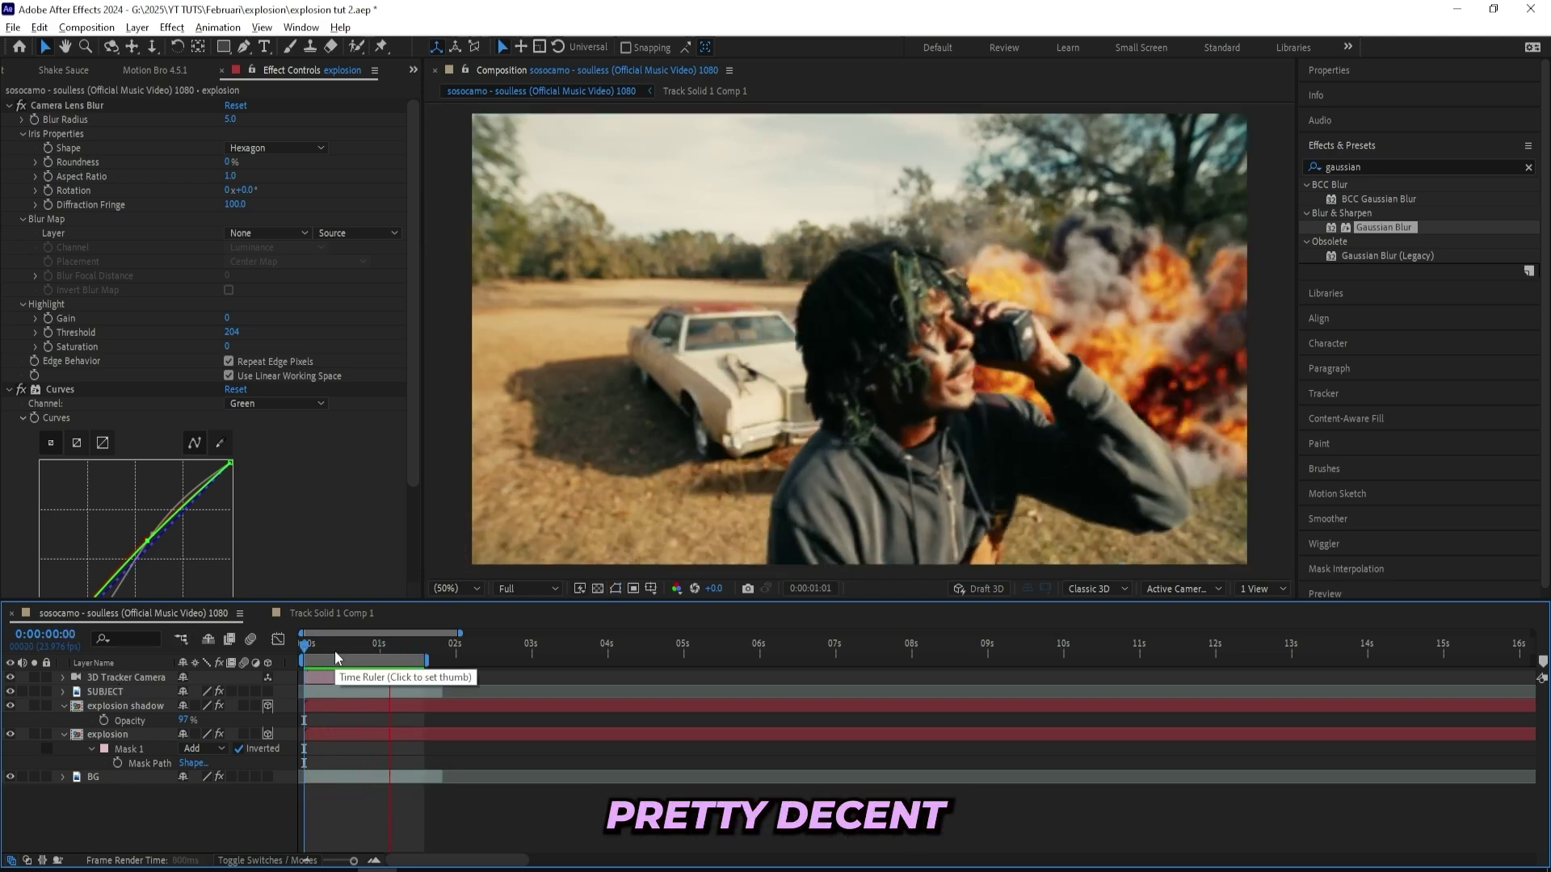
{"action": "mouse_move", "coordinate": [335, 651]}
{"action": "left_mouse_down"}
{"action": "mouse_move", "coordinate": [312, 651]}
{"action": "mouse_move", "coordinate": [338, 653]}
{"action": "left_mouse_up"}
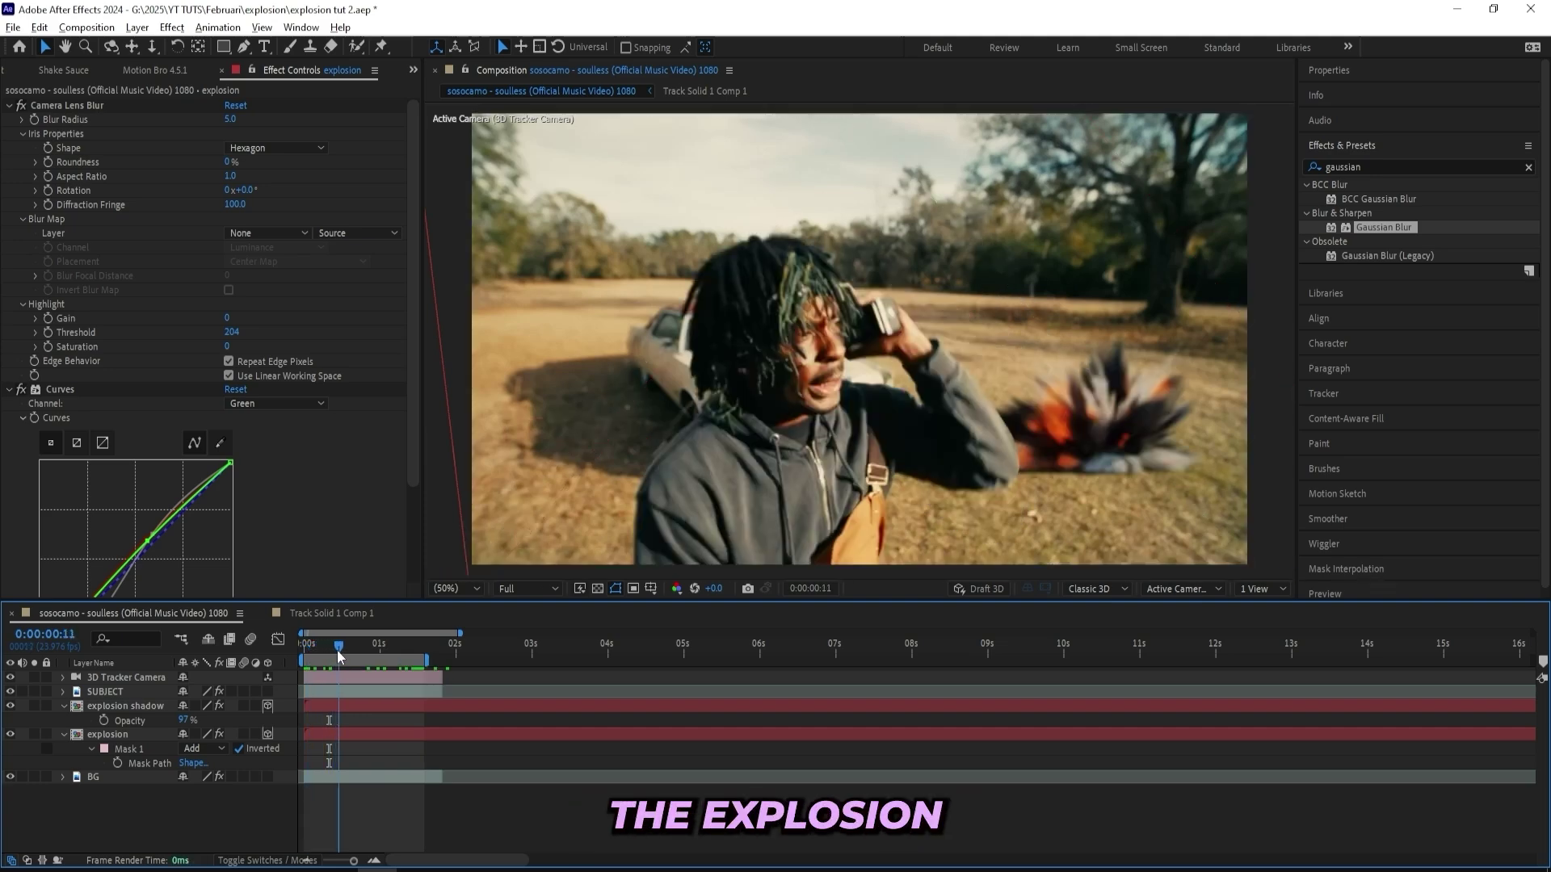
- Inside the explosion precomp, shift the Crazy explosion.mov layer earlier in time and play the main composition from the start
{"action": "double_click", "coordinate": [360, 730]}
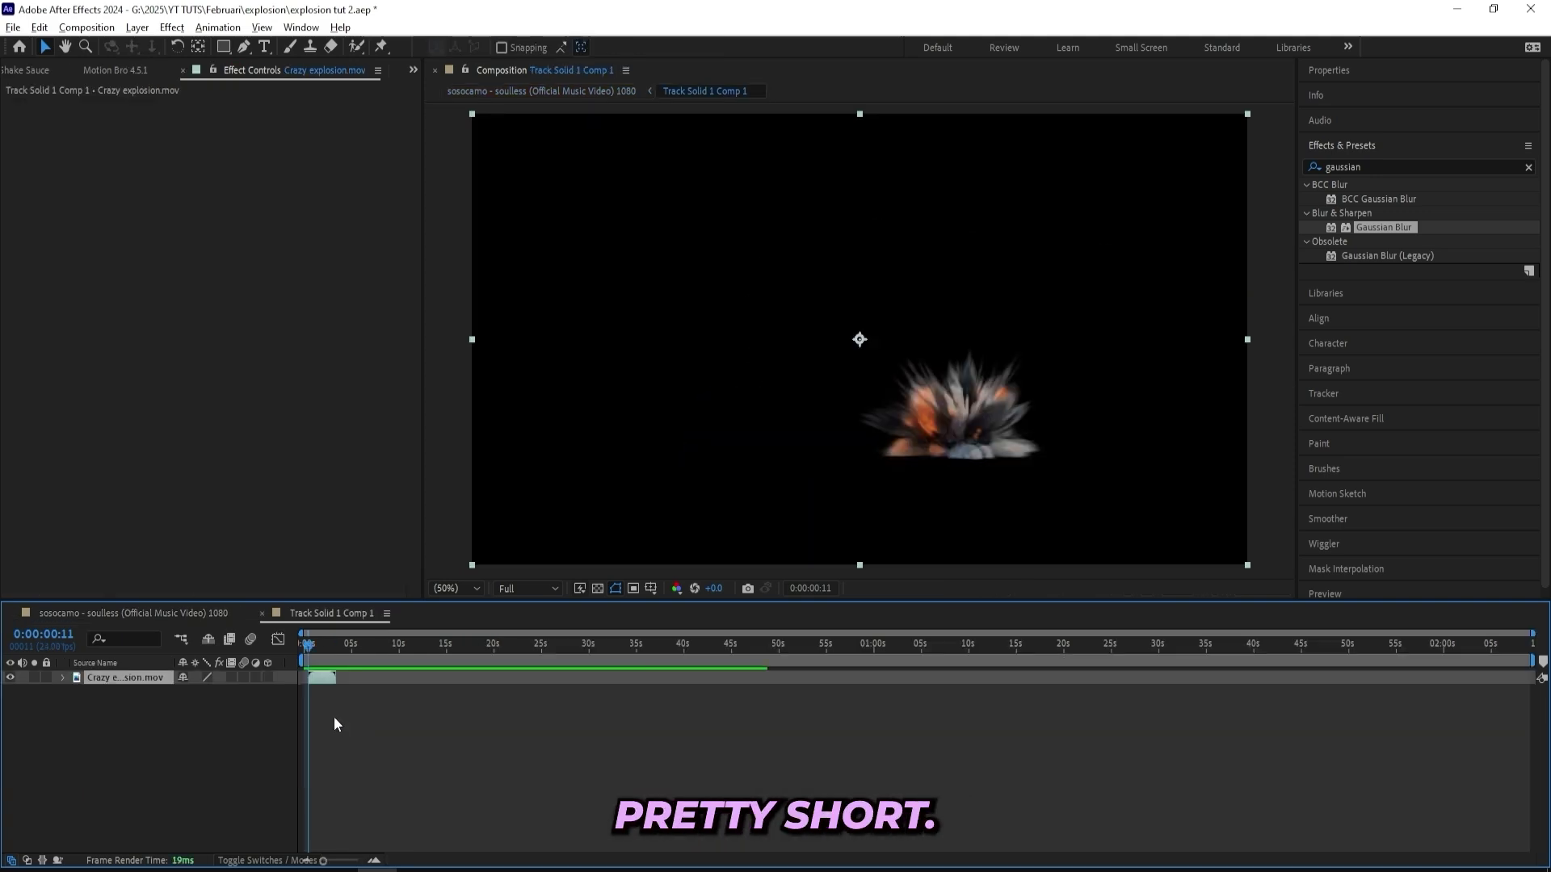
{"action": "left_click_drag", "start_coordinate": [336, 788], "coordinate": [400, 751]}
{"action": "left_click_drag", "start_coordinate": [470, 679], "coordinate": [391, 672]}
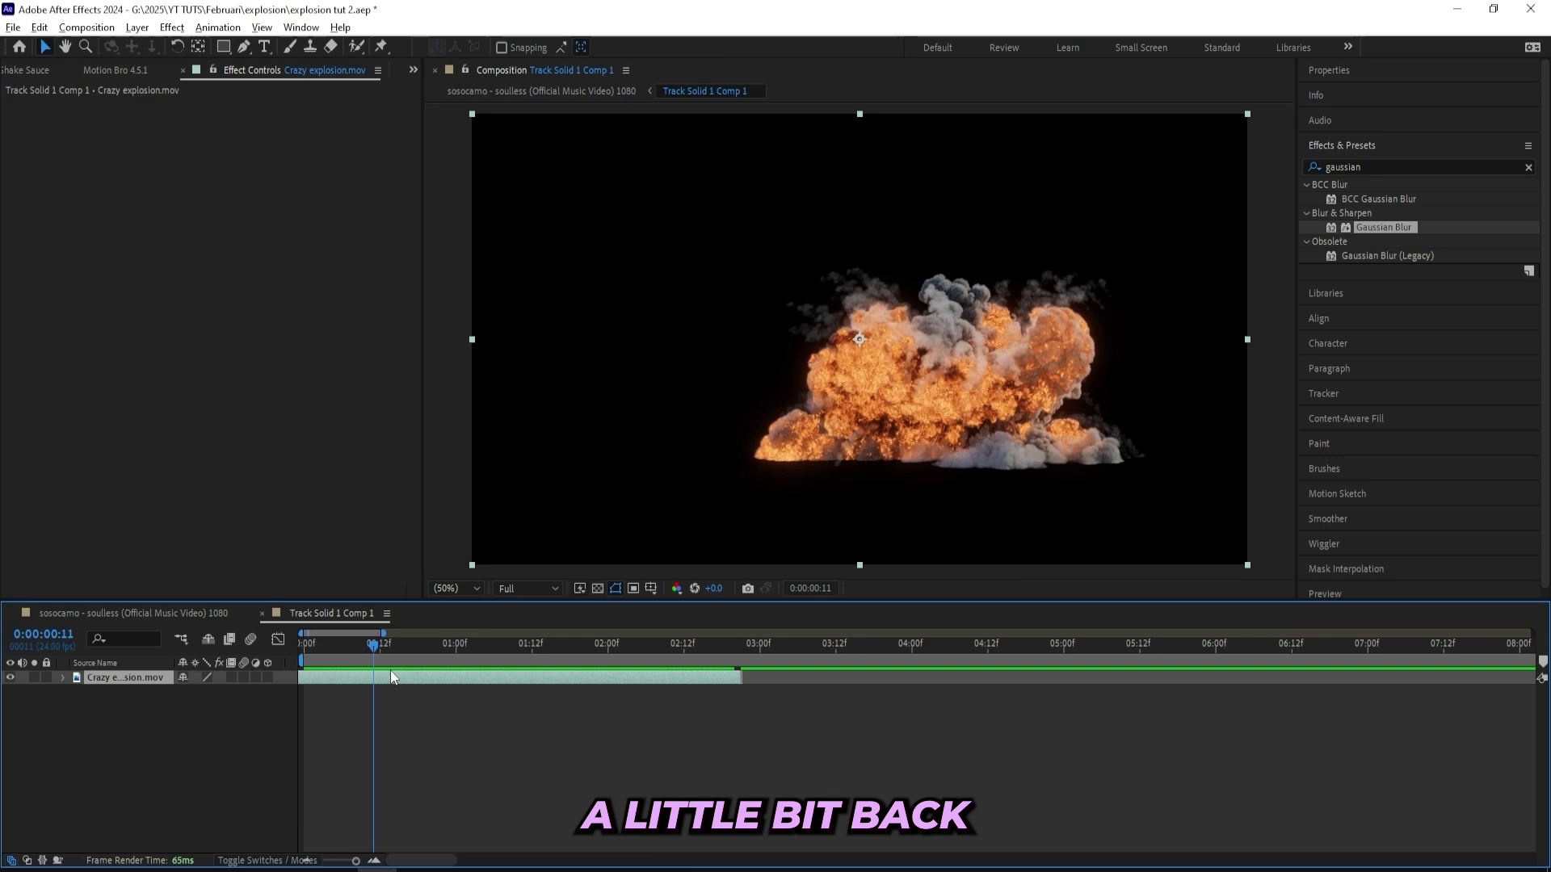
{"action": "left_click", "coordinate": [173, 613]}
{"action": "left_click", "coordinate": [304, 646]}
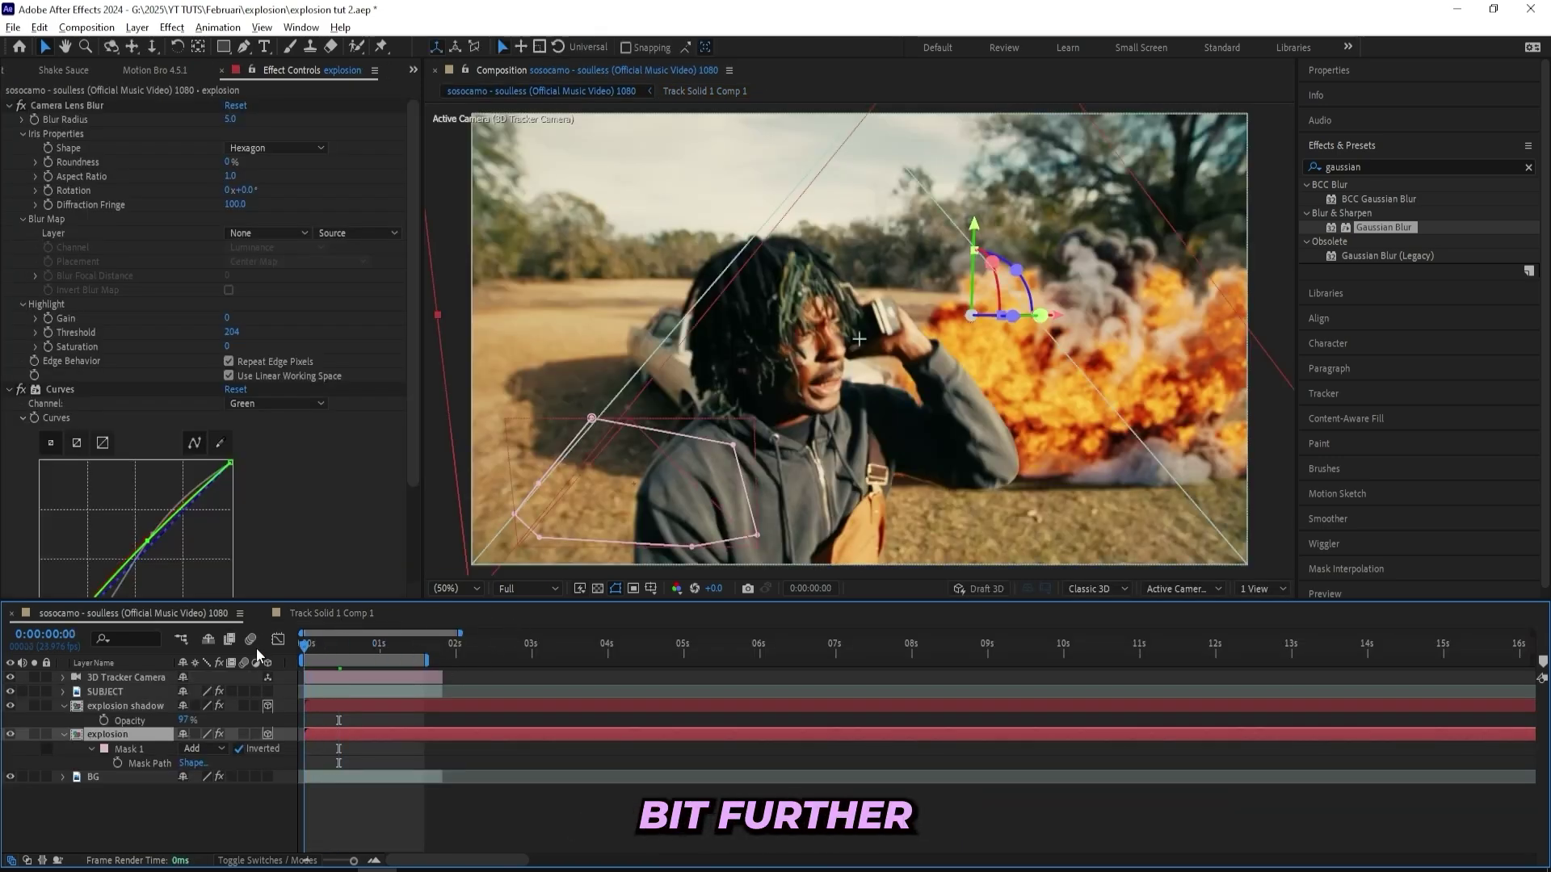
{"action": "key", "text": "space"}
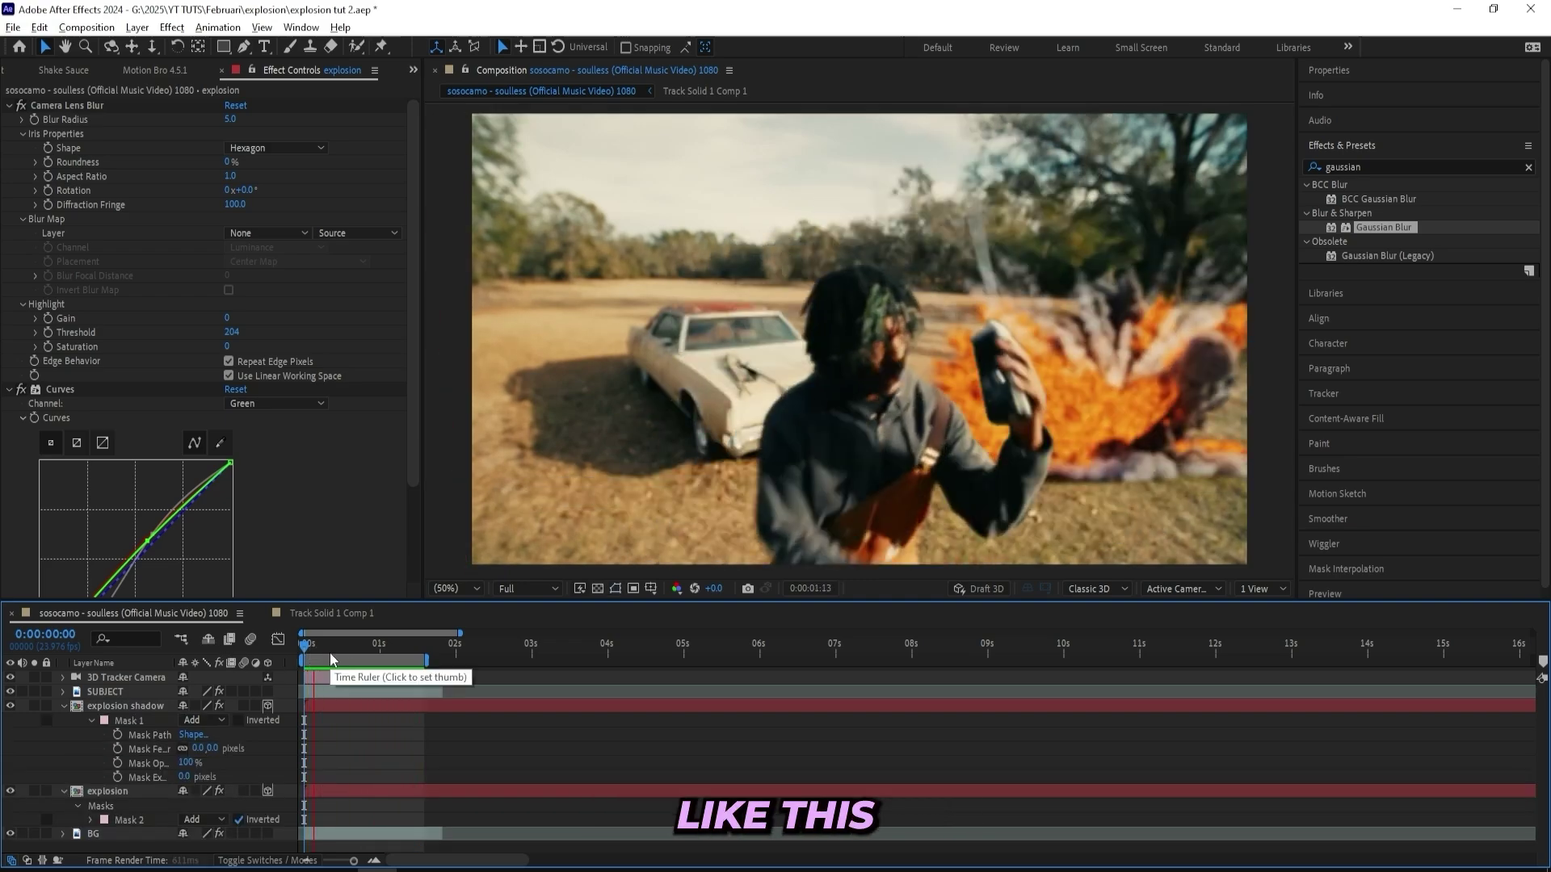
- Set the preview playback resolution to Full and play the composition to review the explosion
{"action": "left_click", "coordinate": [1341, 594]}
{"action": "scroll", "coordinate": [1359, 430], "scroll_direction": "down", "scroll_amount": 3}
{"action": "left_click", "coordinate": [1428, 452]}
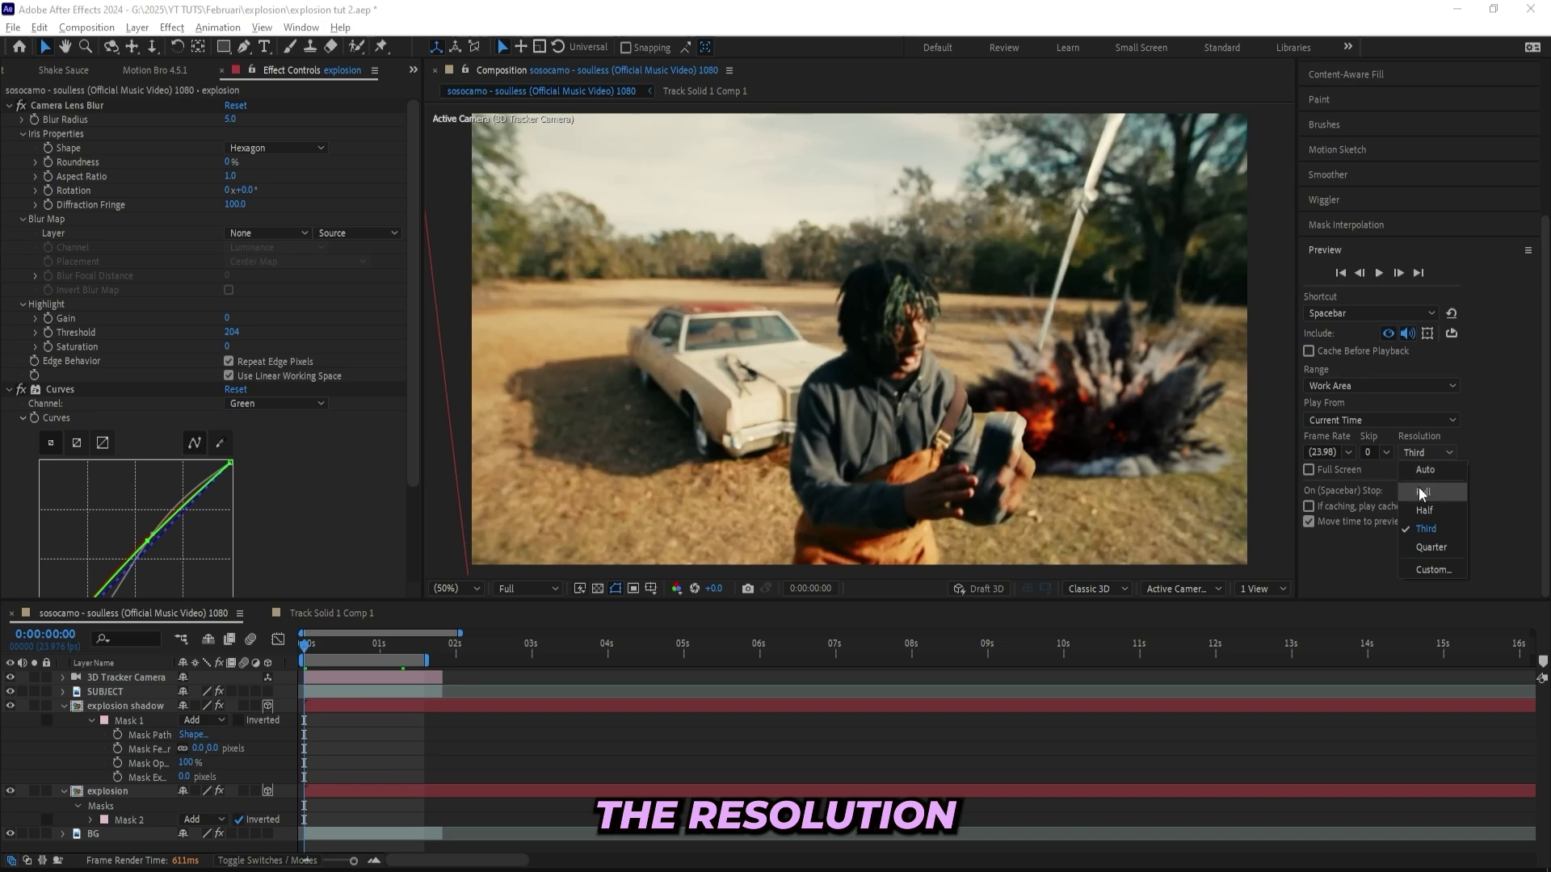
{"action": "left_click", "coordinate": [1422, 491]}
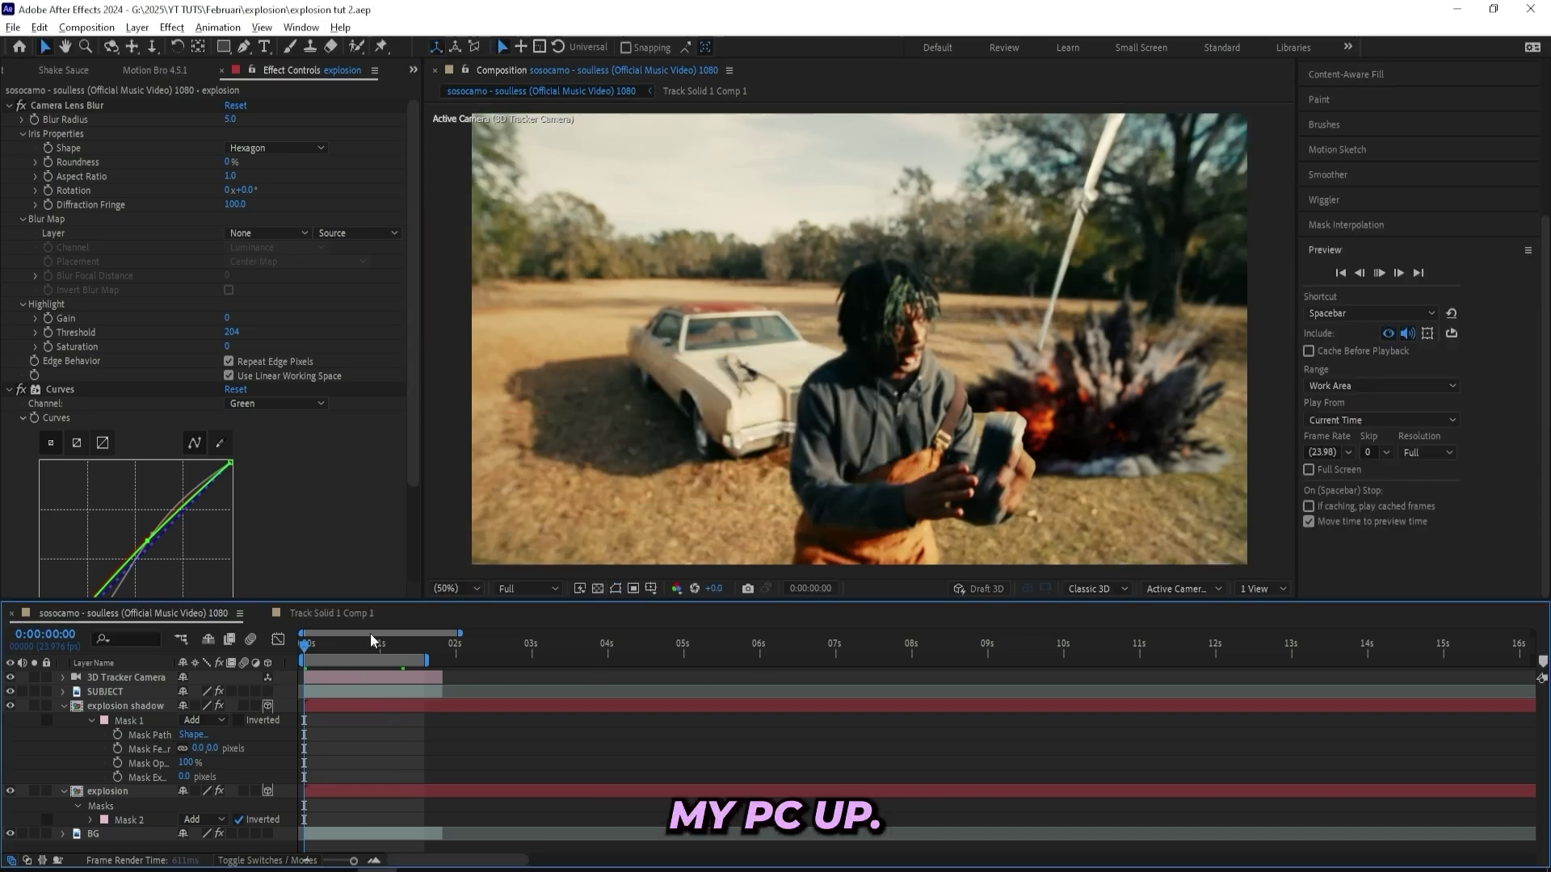
{"action": "key", "text": "space"}
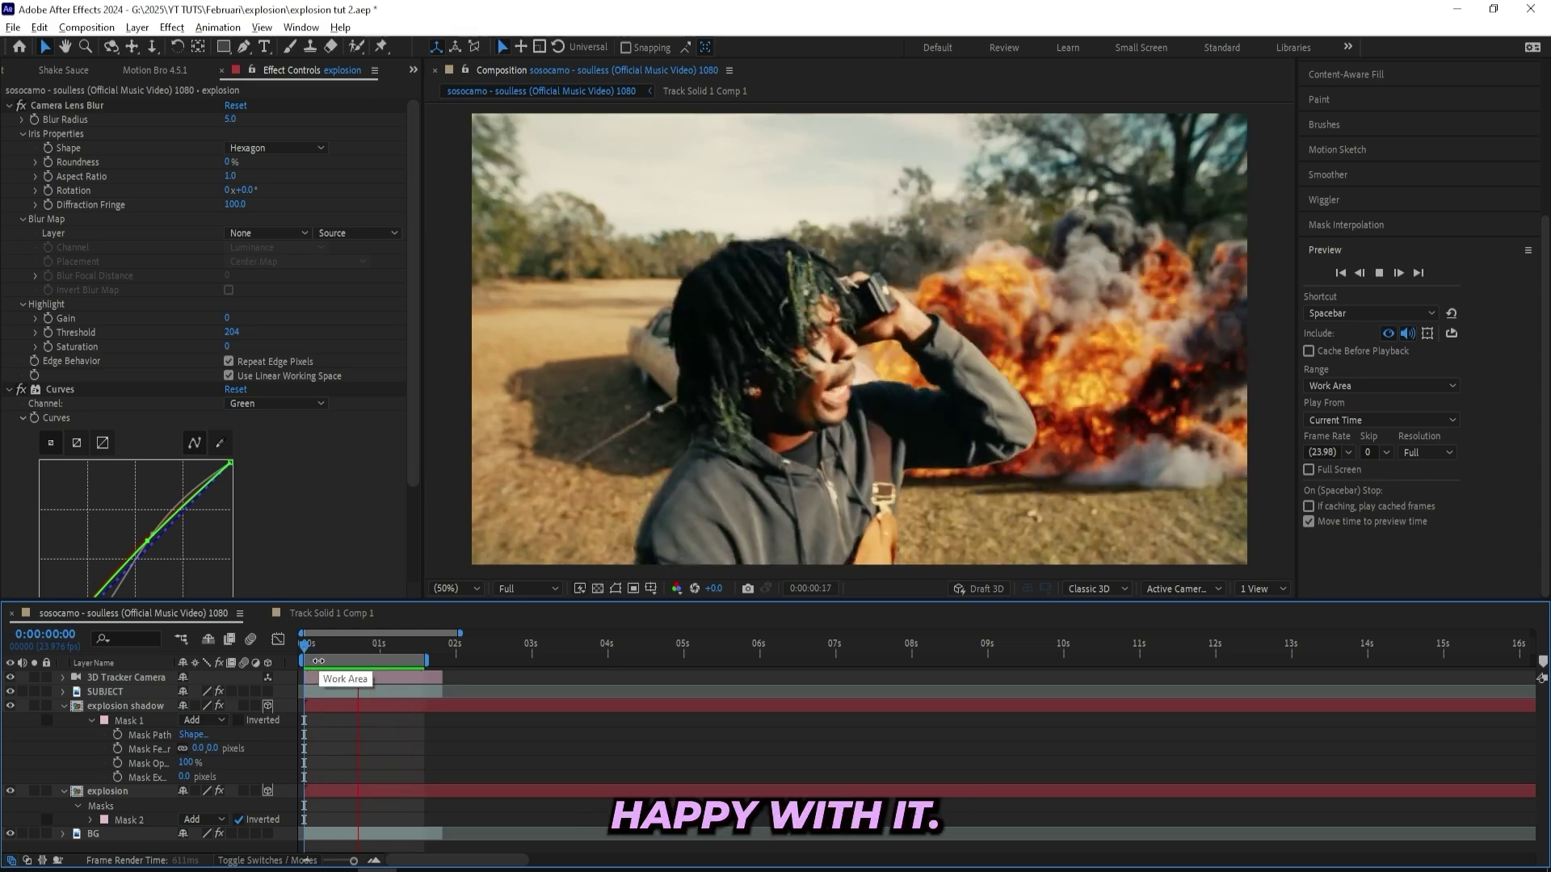
{"action": "key", "text": "space"}
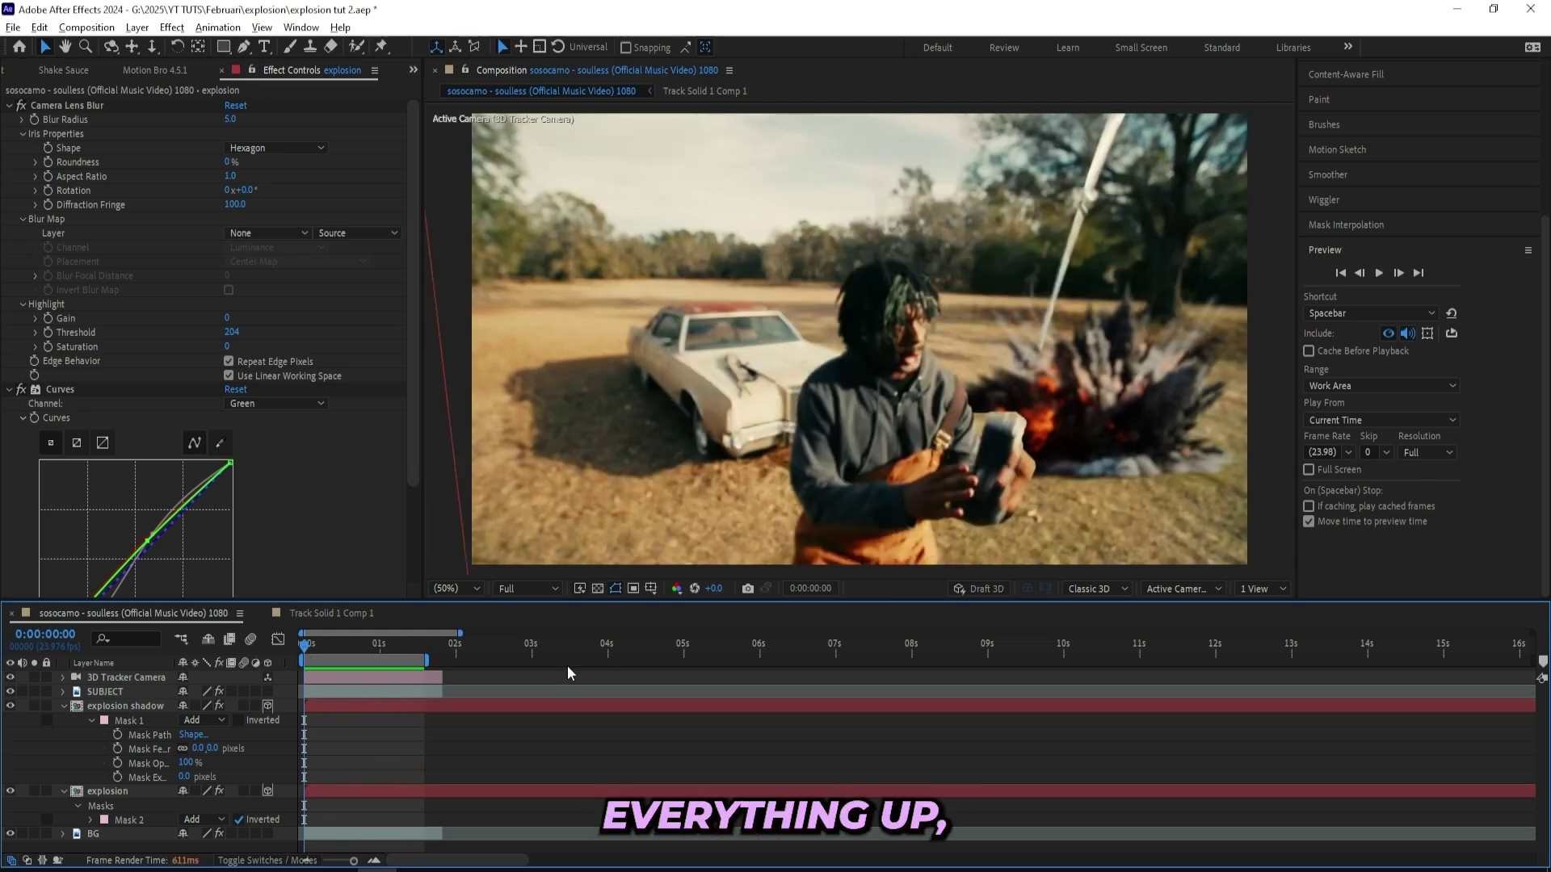
- Collapse both explosion layers and add the Huge Dust Particles Overlay footage from the explosion folder as the topmost layer
{"action": "left_click", "coordinate": [65, 706]}
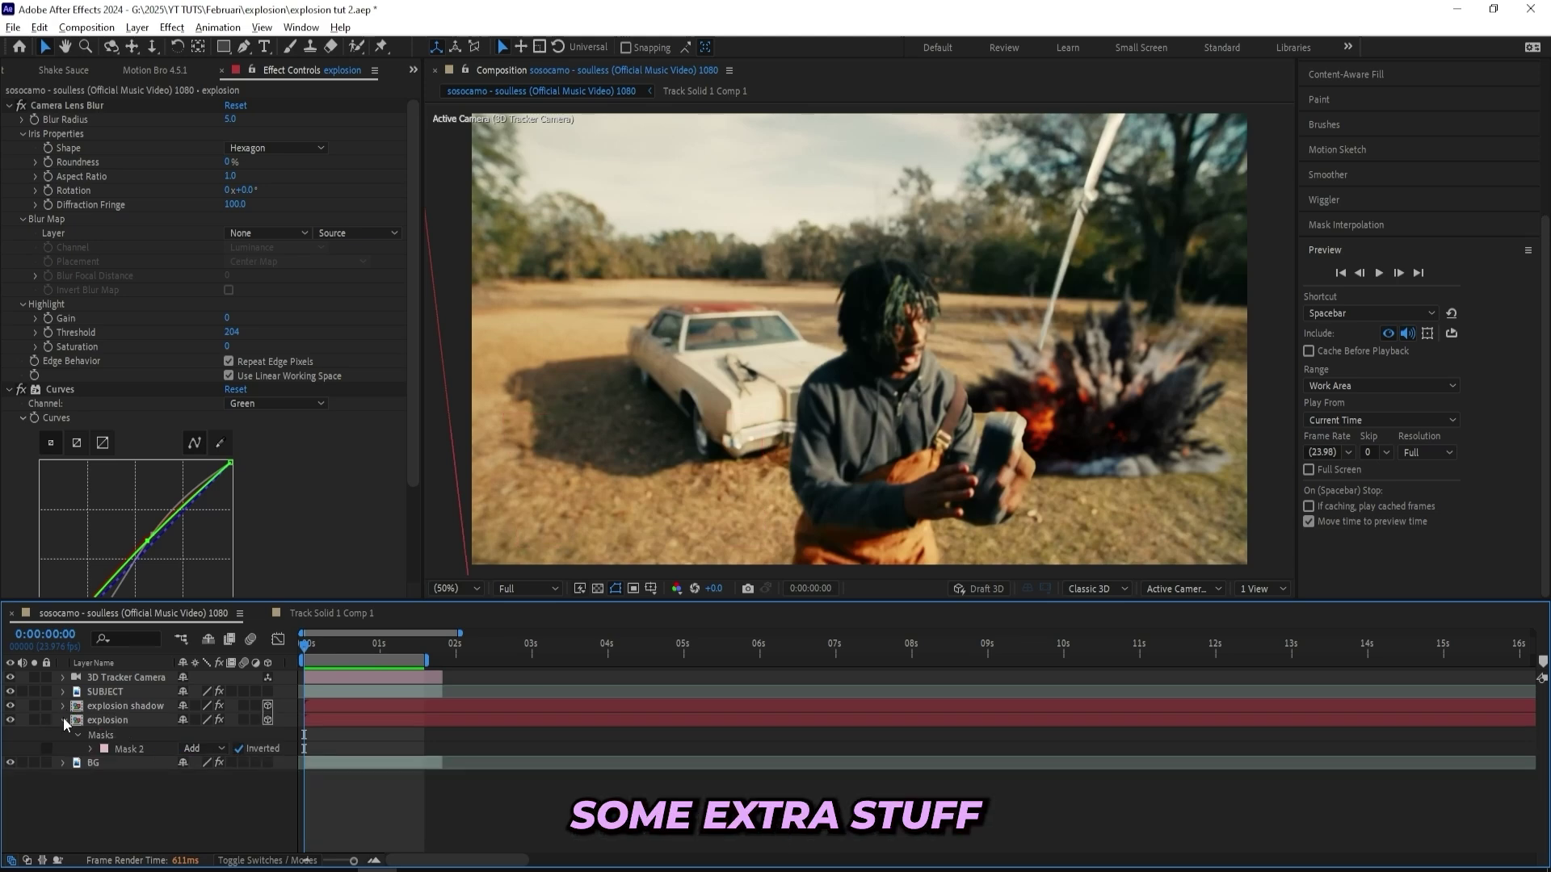
{"action": "left_click", "coordinate": [64, 719]}
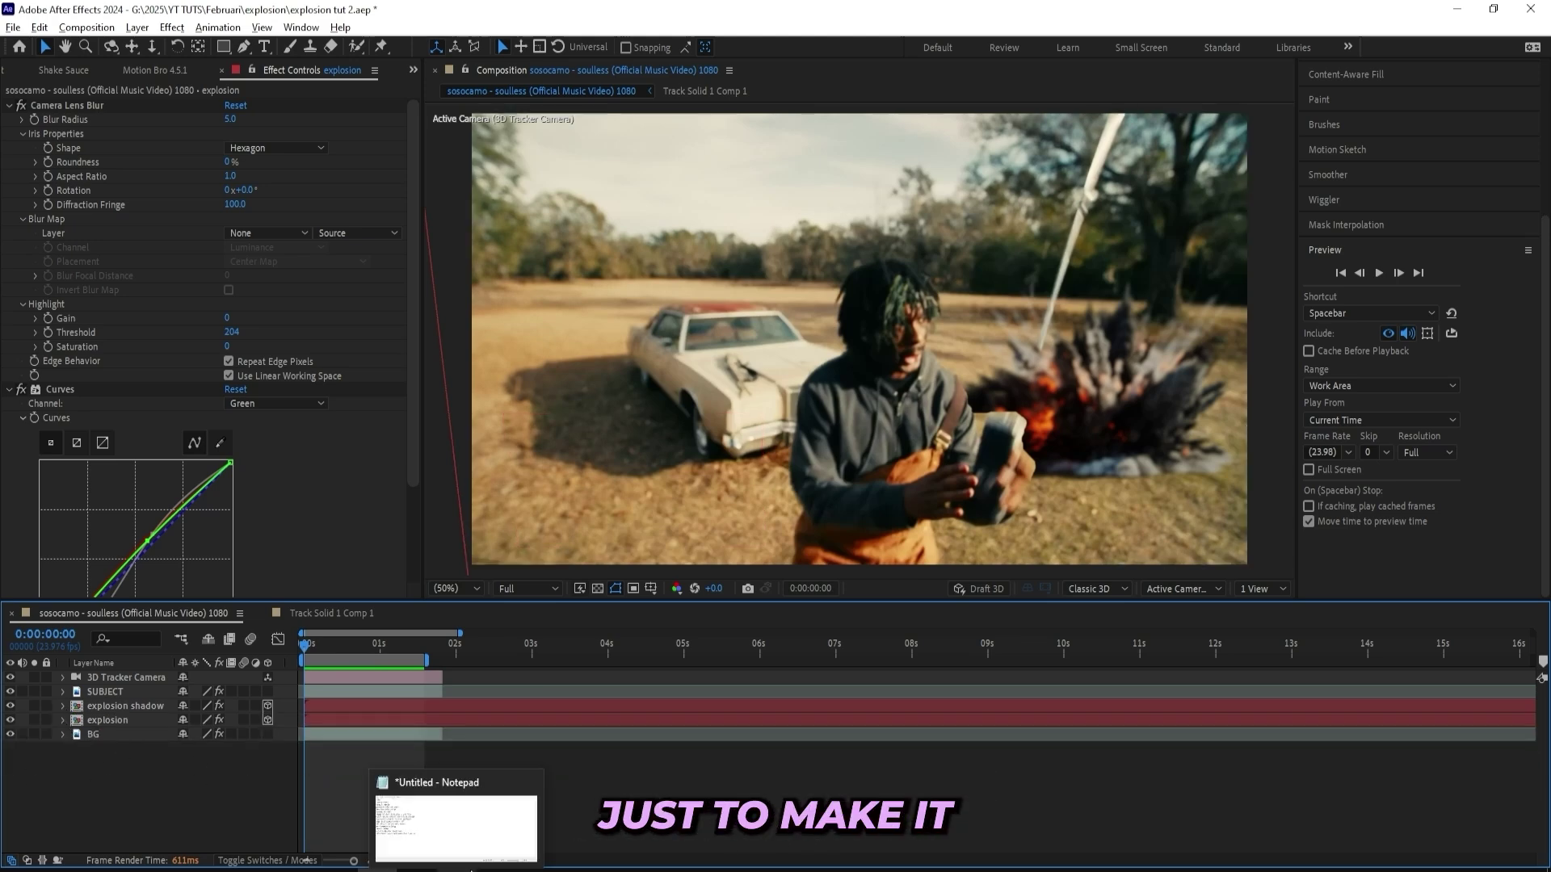
{"action": "key", "text": "alt+Tab"}
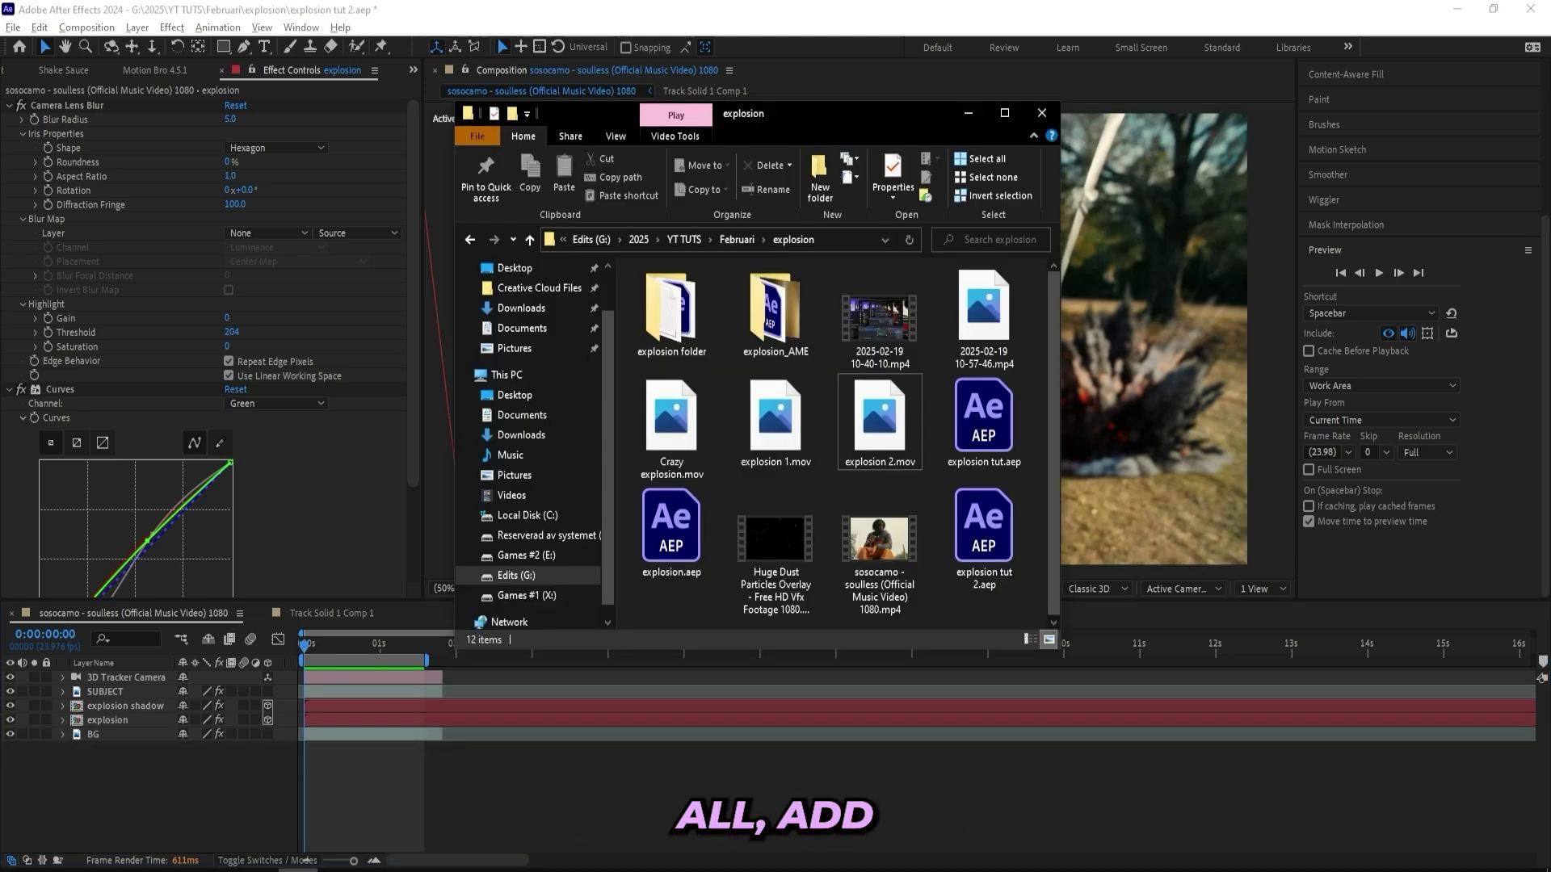
{"action": "left_click_drag", "start_coordinate": [768, 540], "coordinate": [109, 680]}
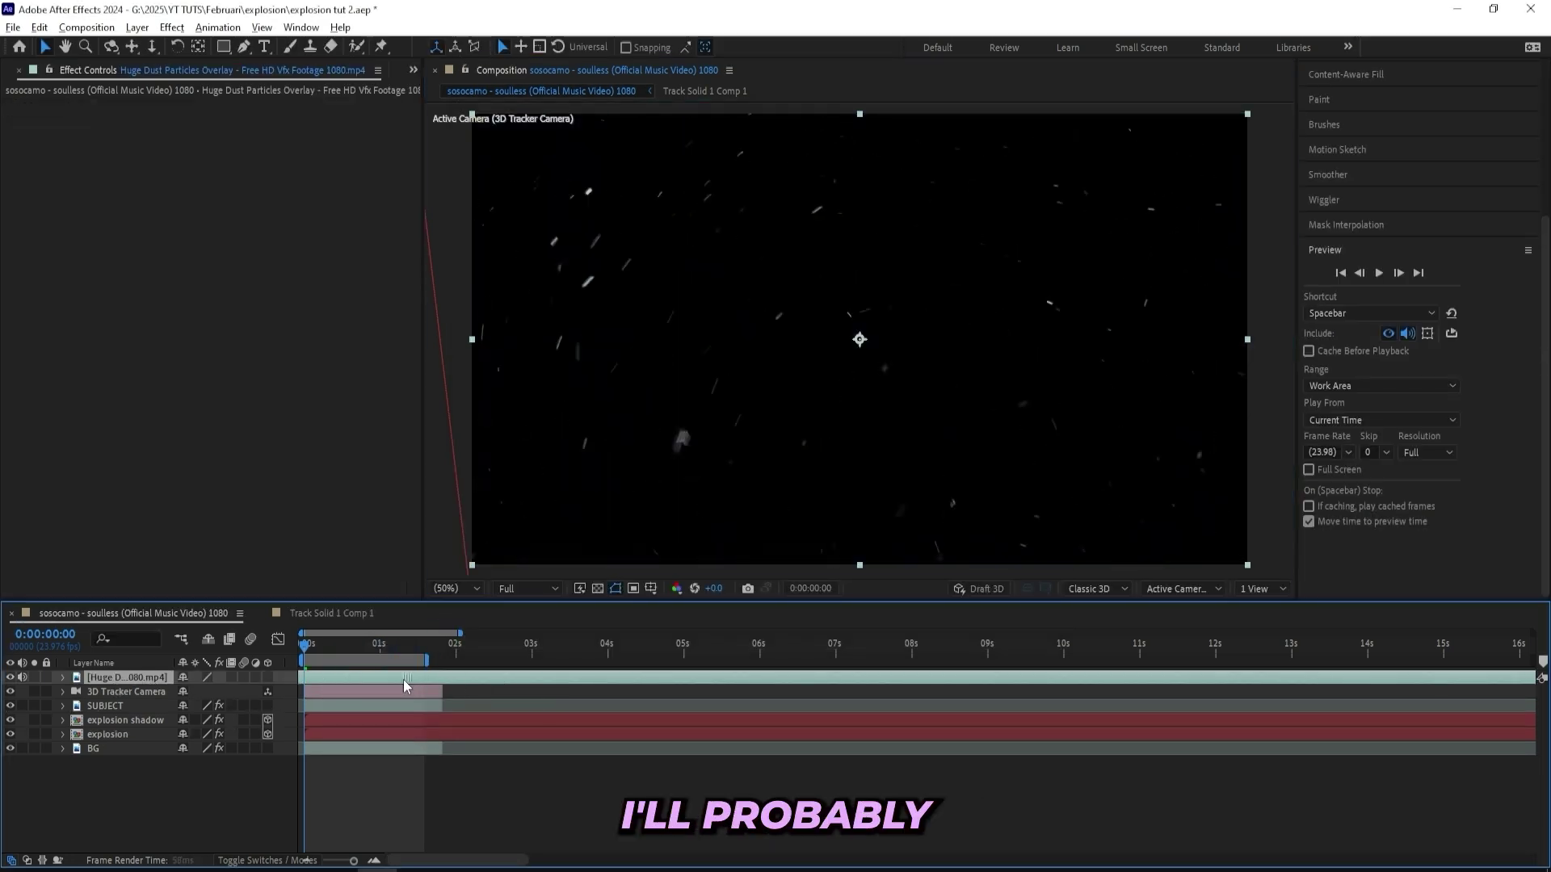
- Trim the dust particles overlay and the work area to end with the footage at about 0:00:01:18
{"action": "key", "text": "s"}
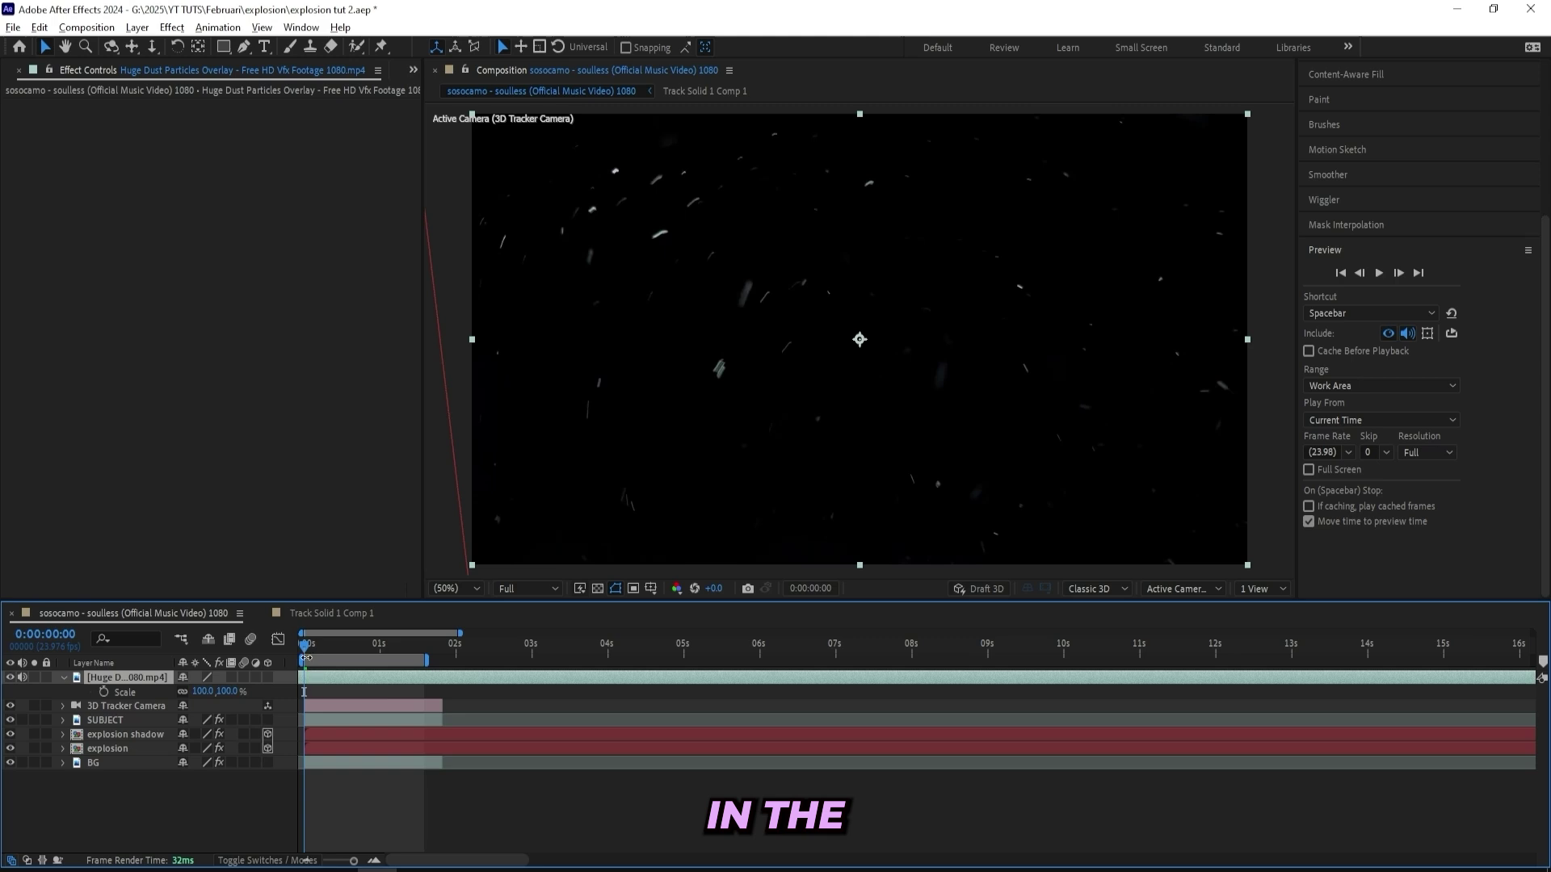
{"action": "left_click_drag", "start_coordinate": [307, 657], "coordinate": [423, 652]}
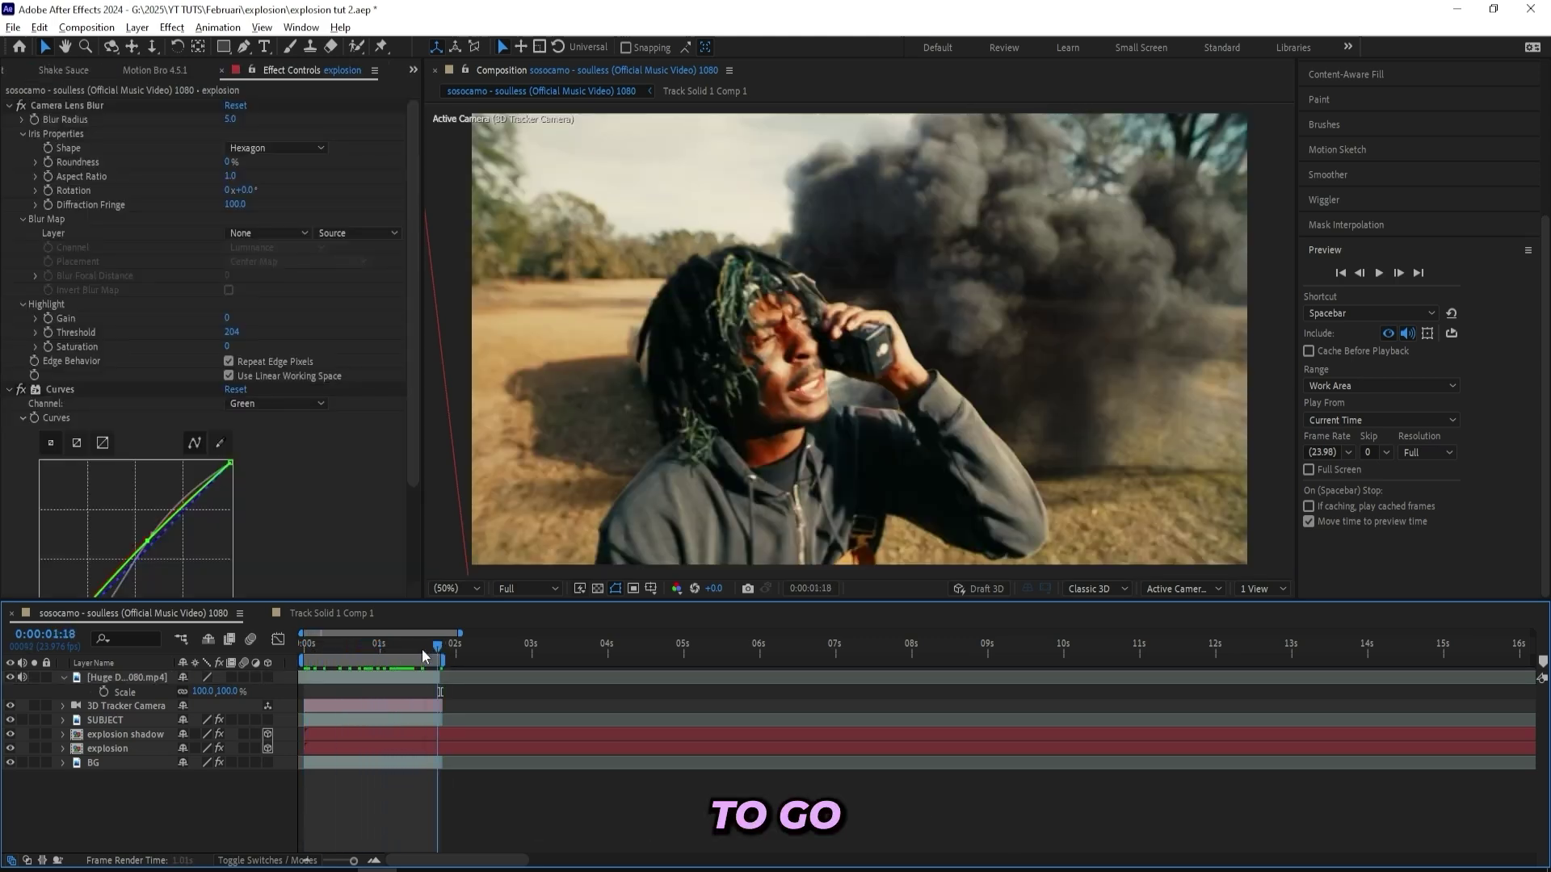
{"action": "left_click_drag", "start_coordinate": [421, 647], "coordinate": [342, 648]}
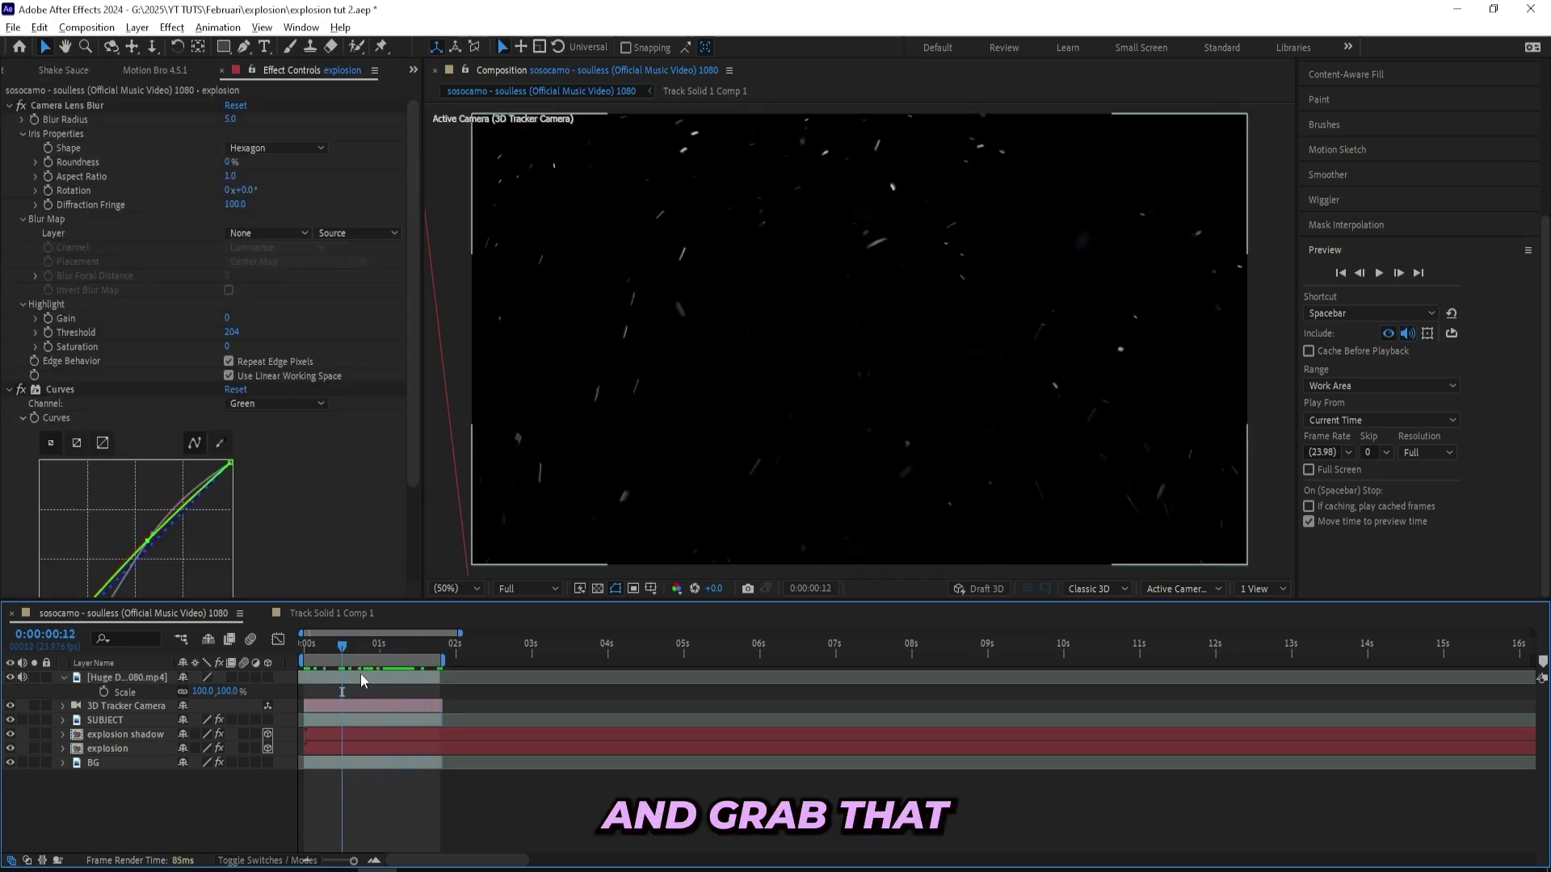
- Make the dust particles overlay a 3D layer and place it directly below the SUBJECT layer
{"action": "left_click", "coordinate": [361, 677]}
{"action": "left_click", "coordinate": [268, 676]}
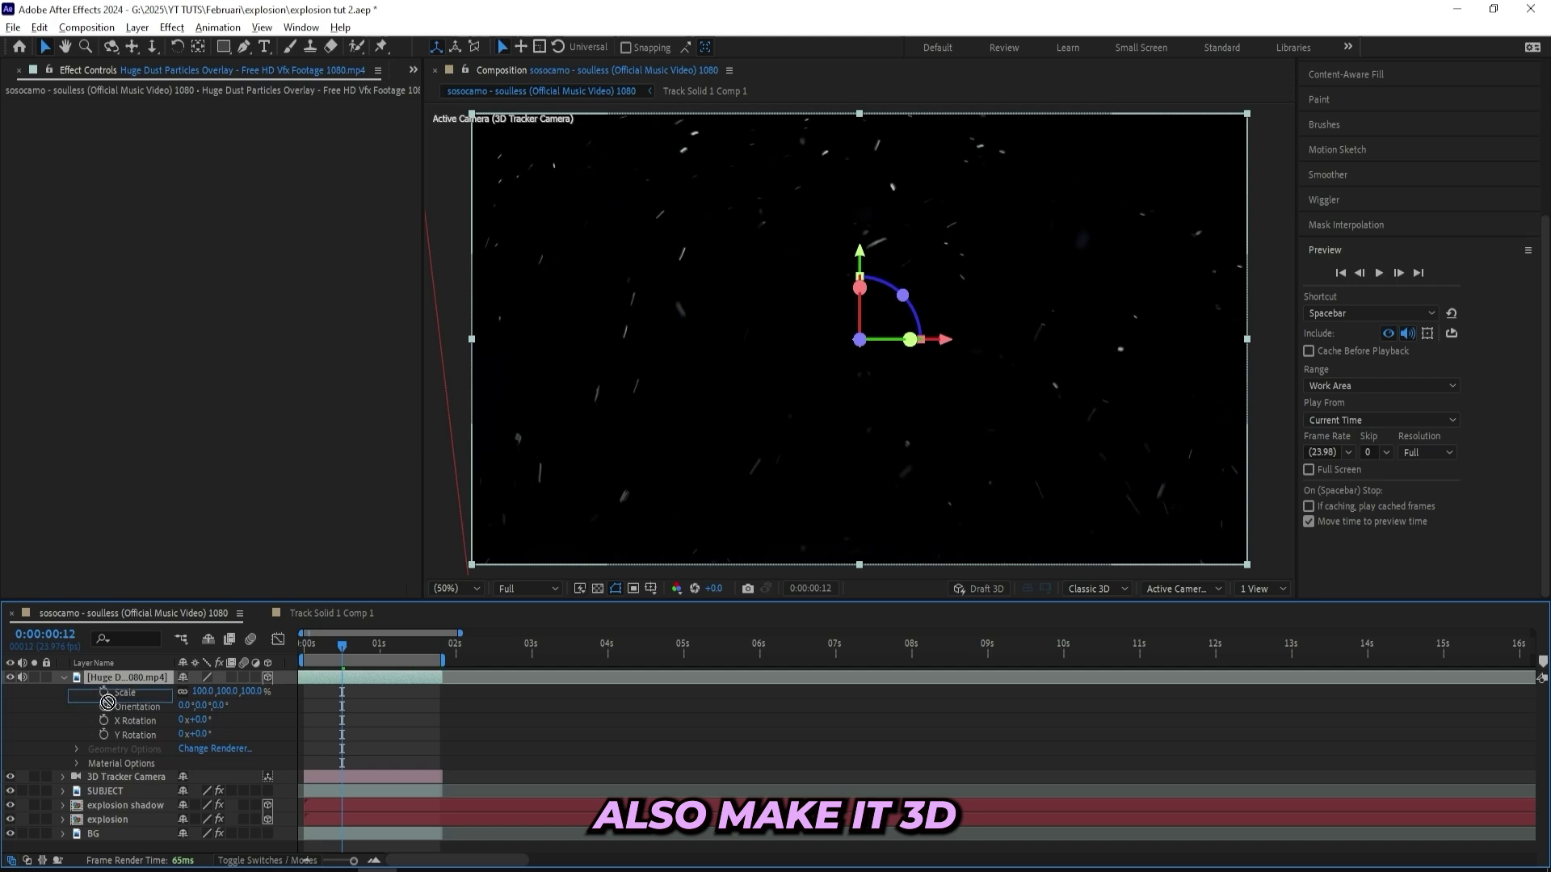
{"action": "left_click_drag", "start_coordinate": [107, 702], "coordinate": [98, 799]}
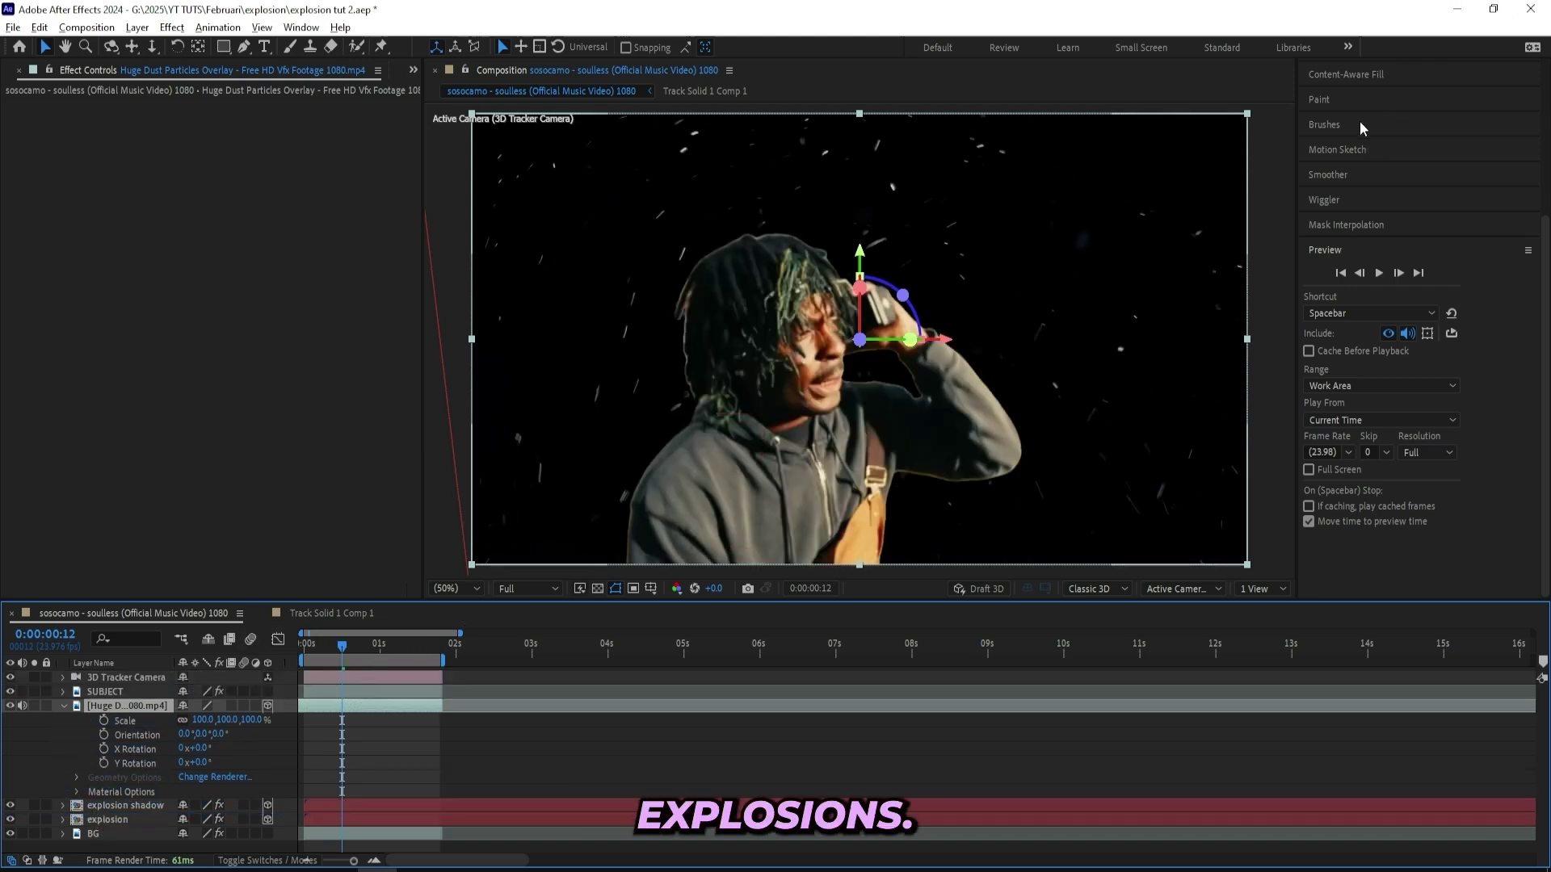
- Find the Deep Glow effect and apply it to the dust particles overlay
{"action": "scroll", "coordinate": [1359, 121], "scroll_direction": "up", "scroll_amount": 3}
{"action": "left_click", "coordinate": [1359, 160]}
{"action": "type", "text": "de"}
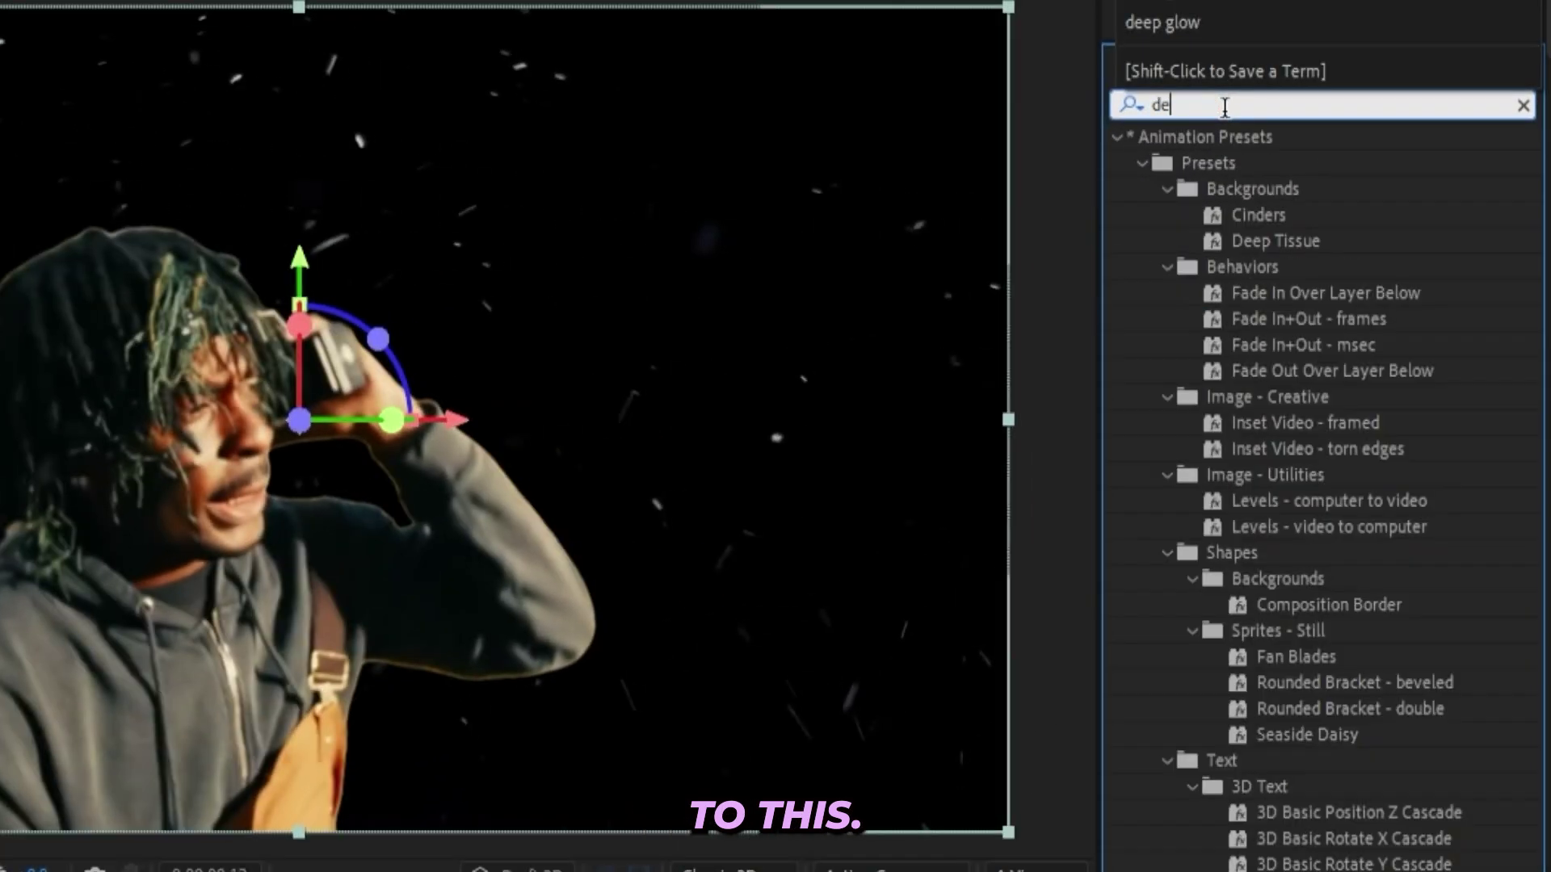
{"action": "type", "text": "ep"}
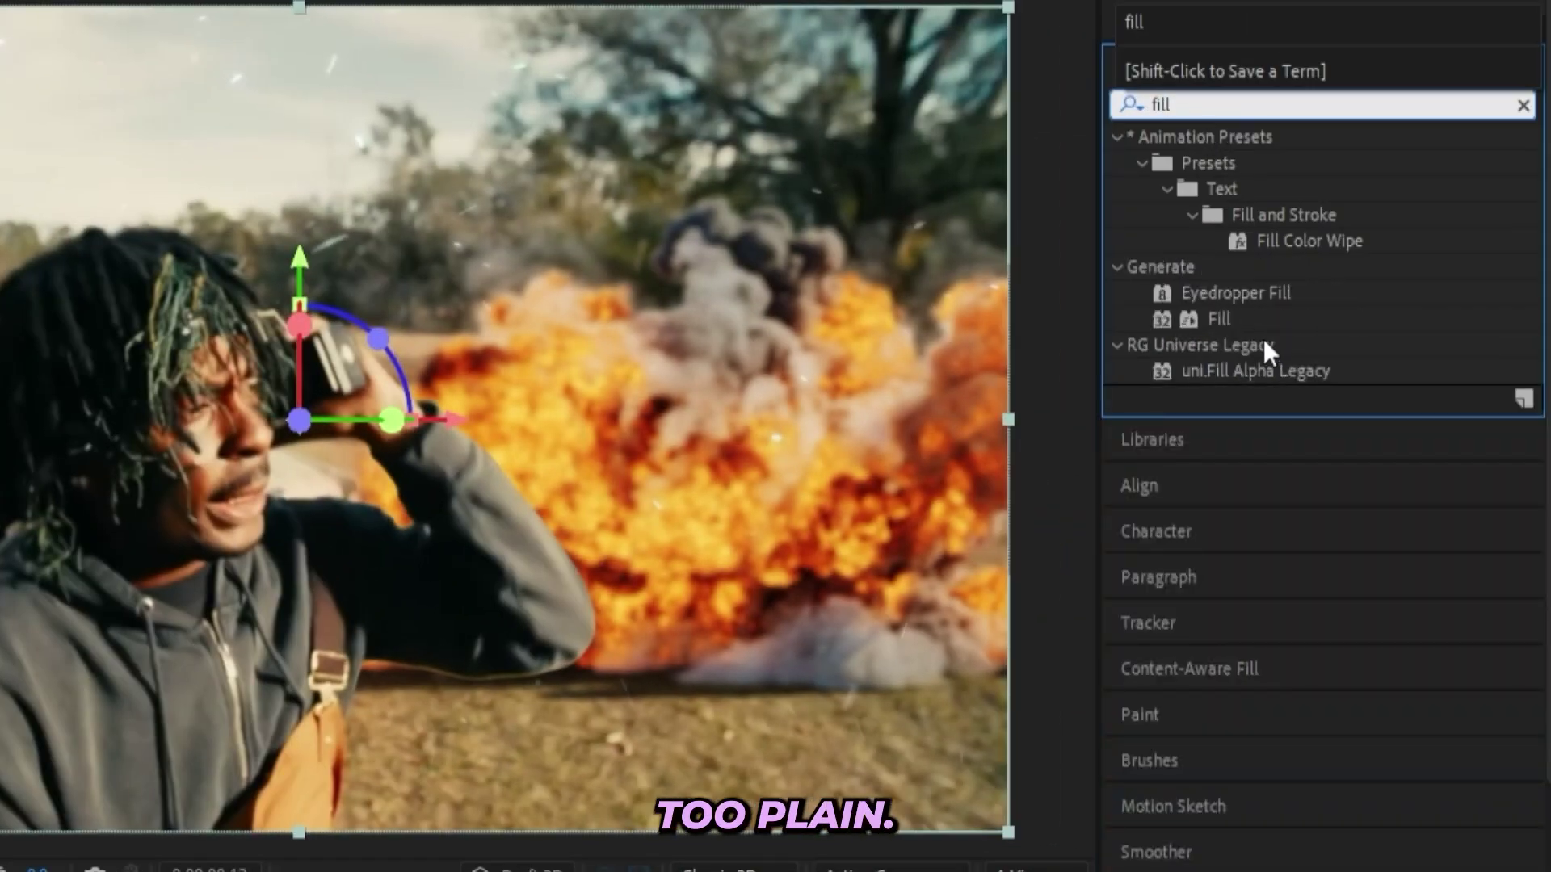
- Apply the Fill effect to the dust particles overlay and sample its color from the yellow-orange flames of the explosion
{"action": "left_click_drag", "start_coordinate": [1219, 319], "coordinate": [549, 643]}
{"action": "left_click", "coordinate": [375, 702]}
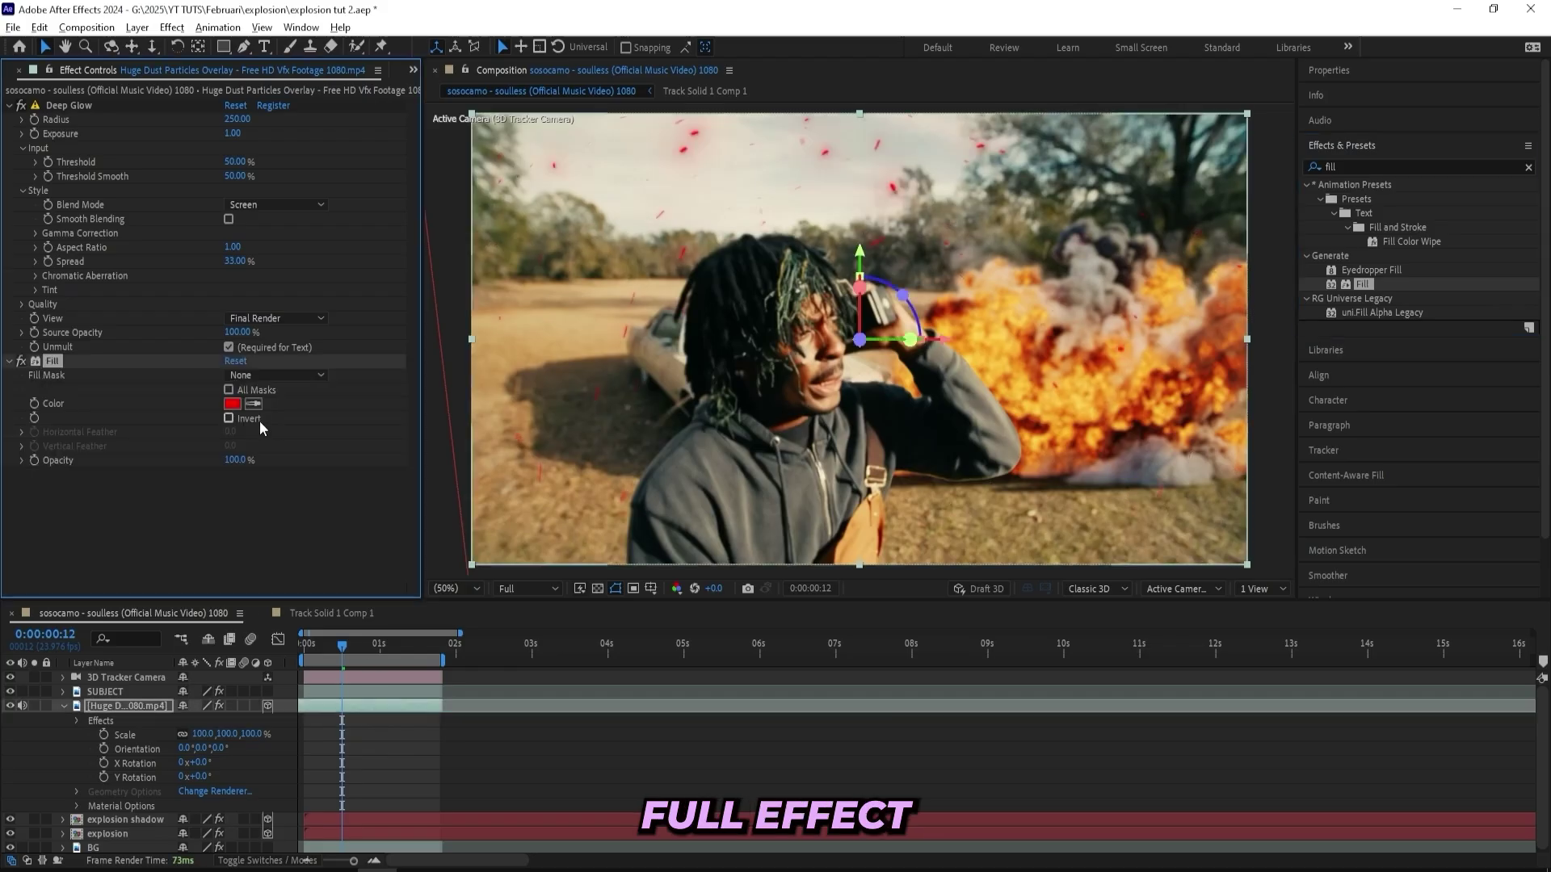
{"action": "left_click", "coordinate": [253, 403]}
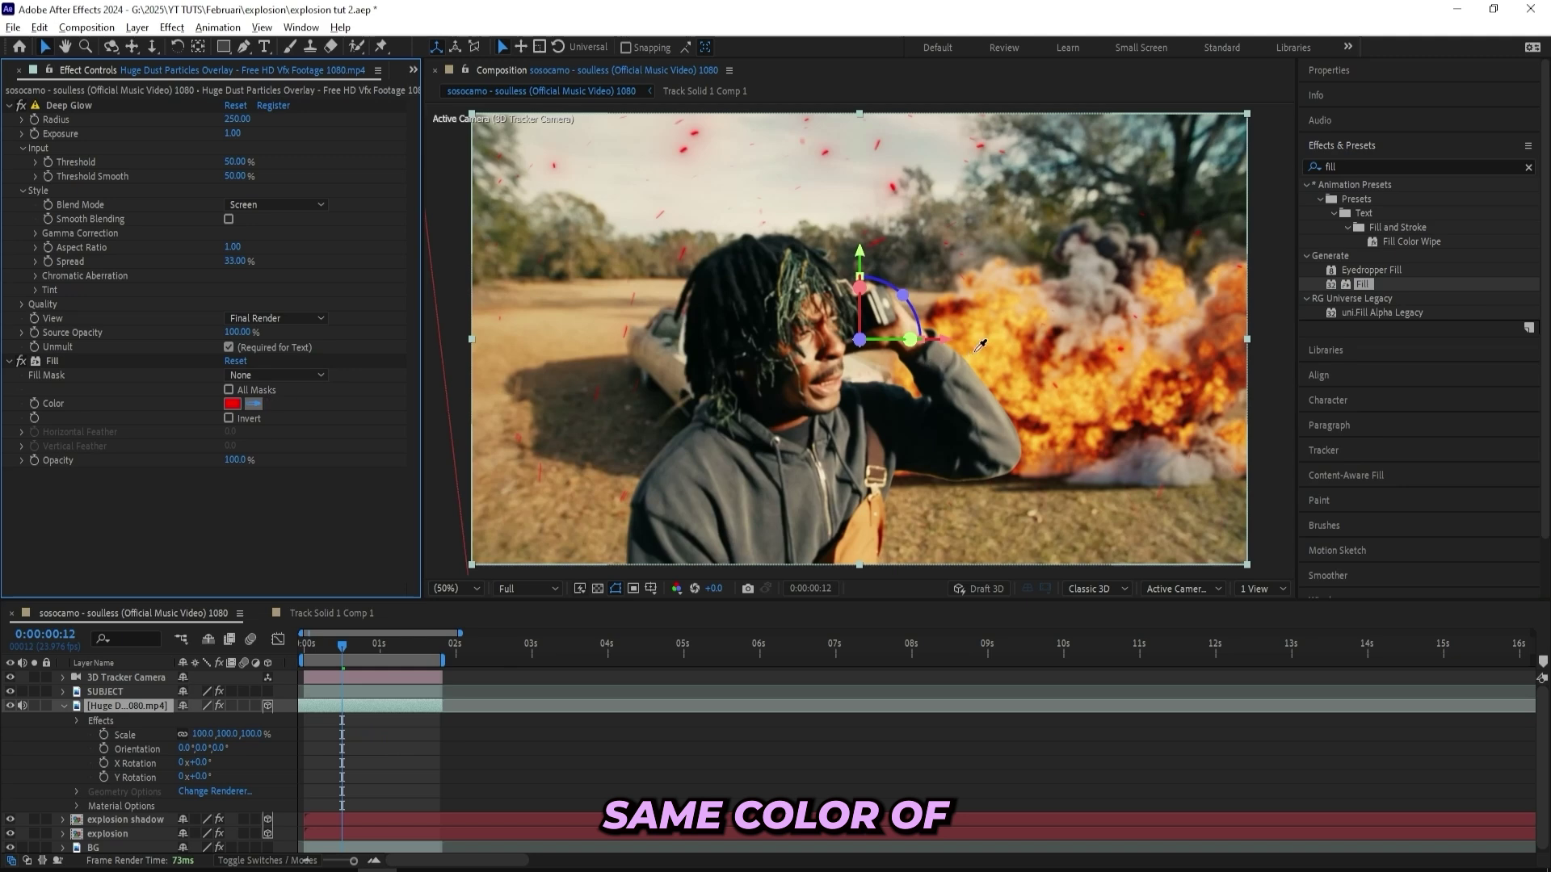
{"action": "left_click", "coordinate": [1003, 334]}
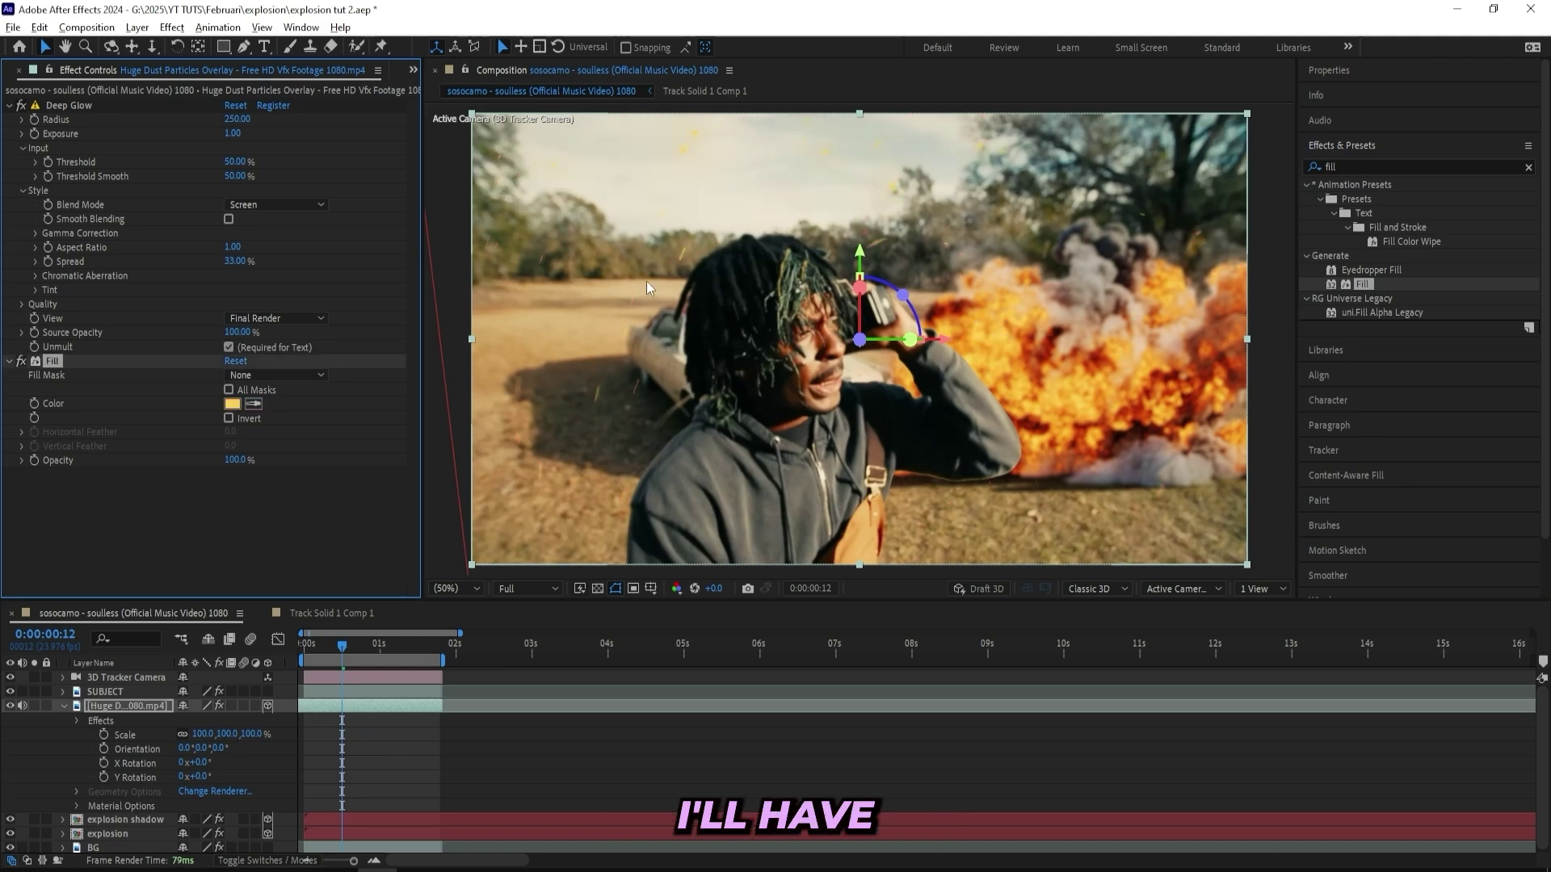
- Change the dust particles' Fill color from yellow to a deeper, saturated orange that matches the fire
{"action": "left_click", "coordinate": [232, 403]}
{"action": "left_click_drag", "start_coordinate": [1003, 629], "coordinate": [1004, 642]}
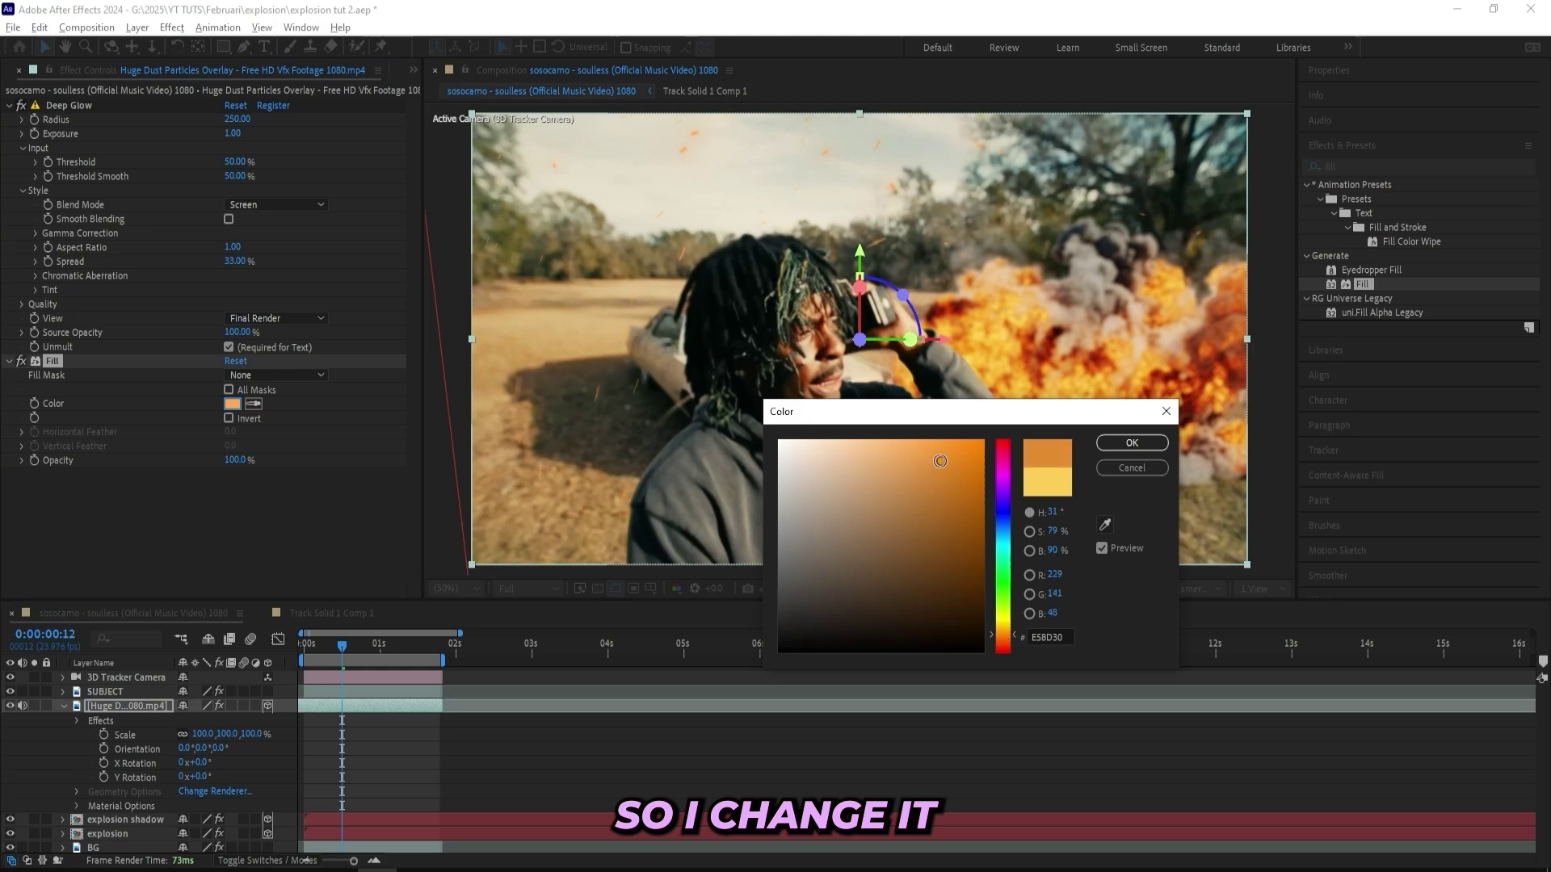
{"action": "left_click_drag", "start_coordinate": [940, 461], "coordinate": [936, 488]}
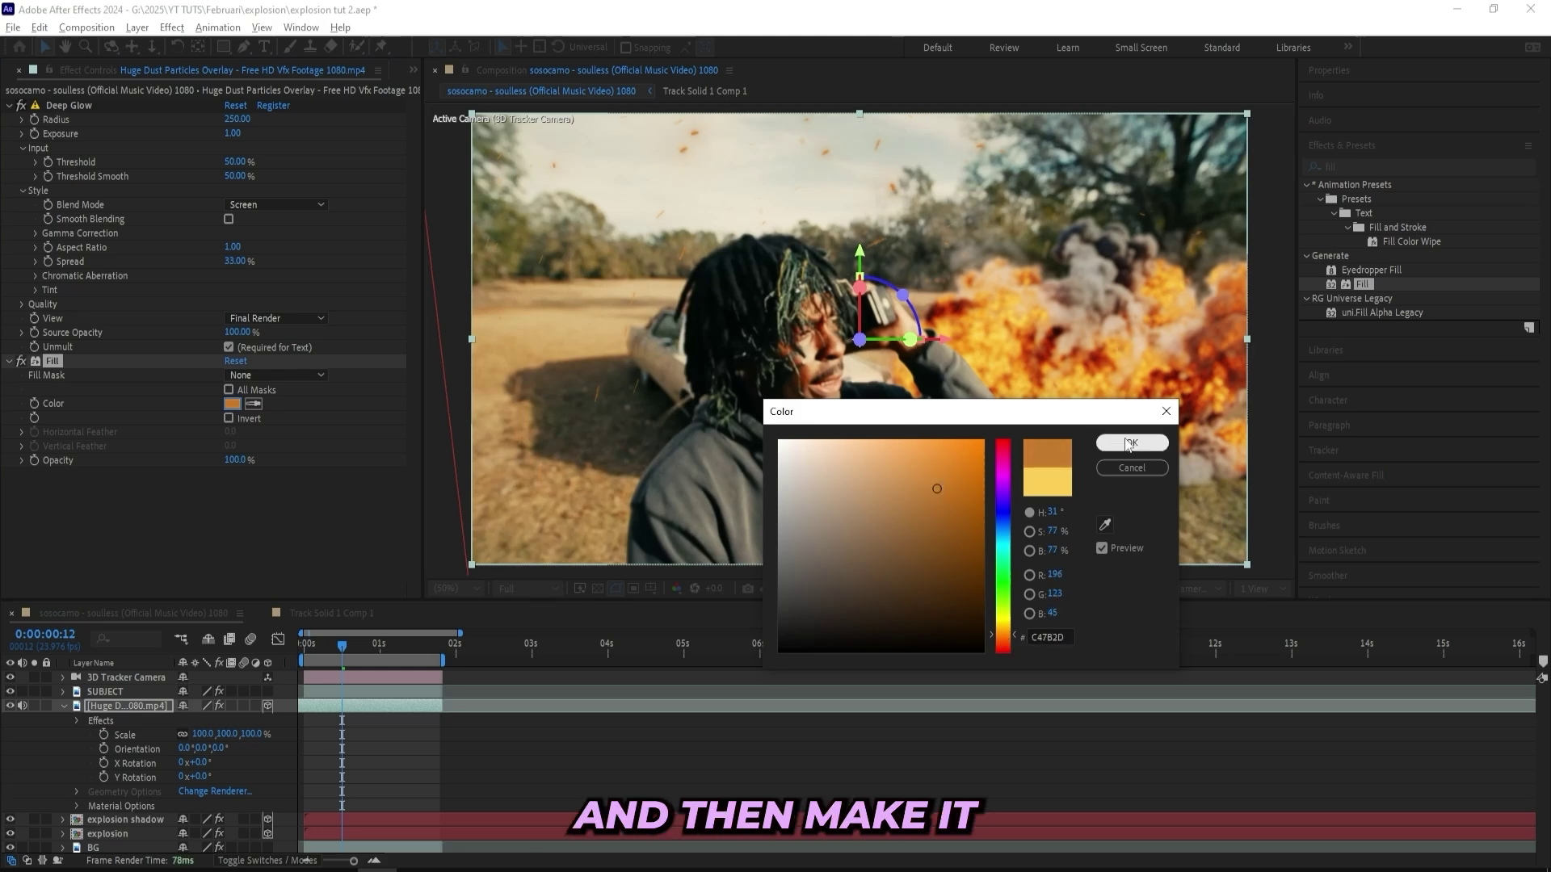
{"action": "left_click", "coordinate": [1129, 443]}
{"action": "left_click", "coordinate": [231, 404]}
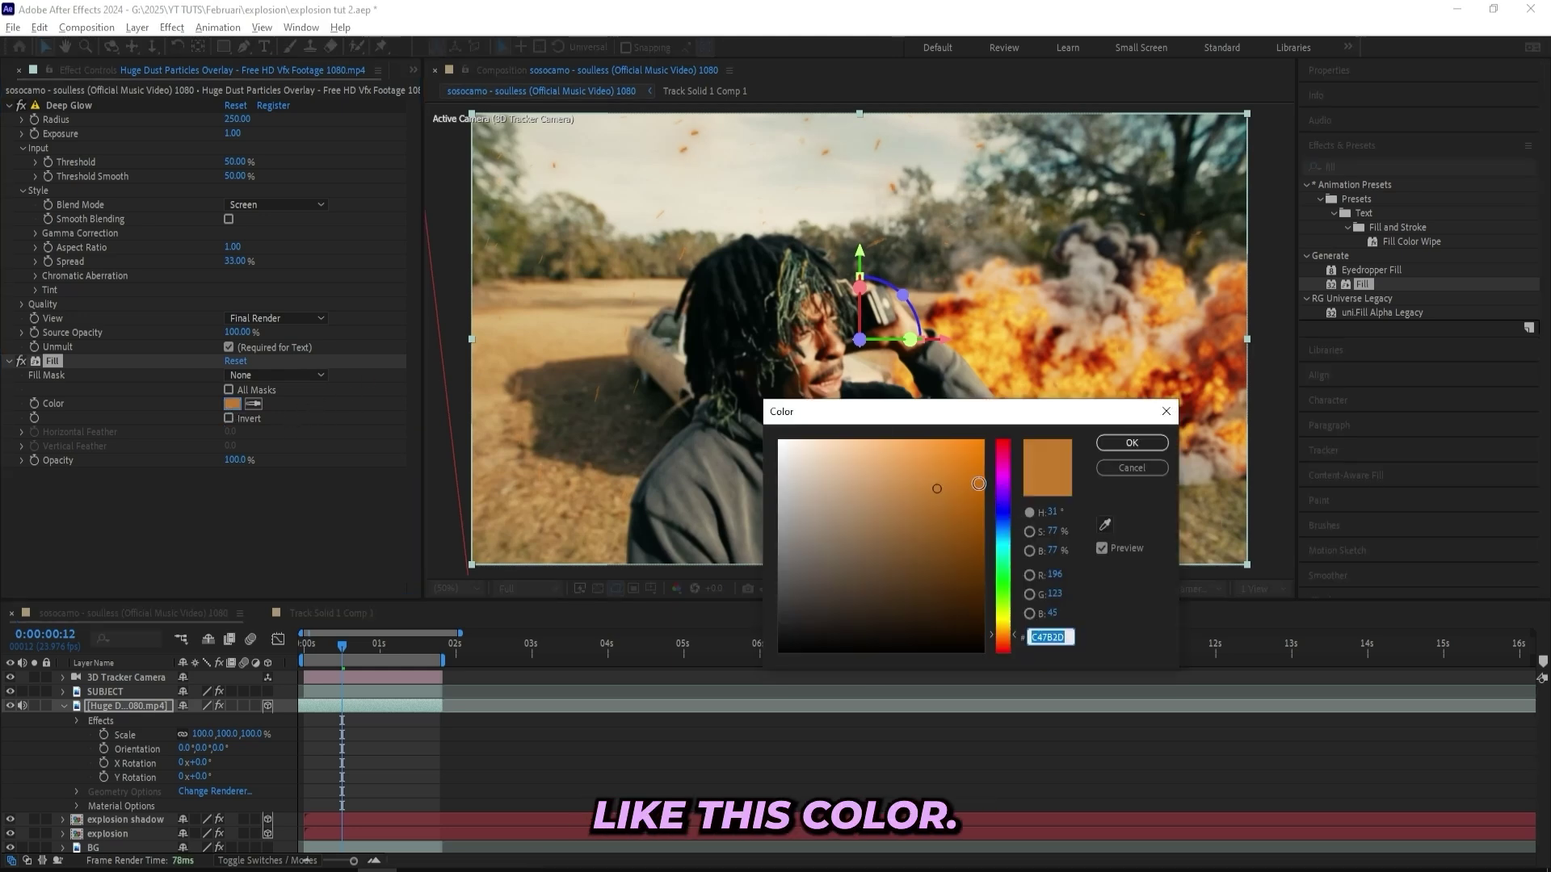
{"action": "left_click", "coordinate": [1133, 444]}
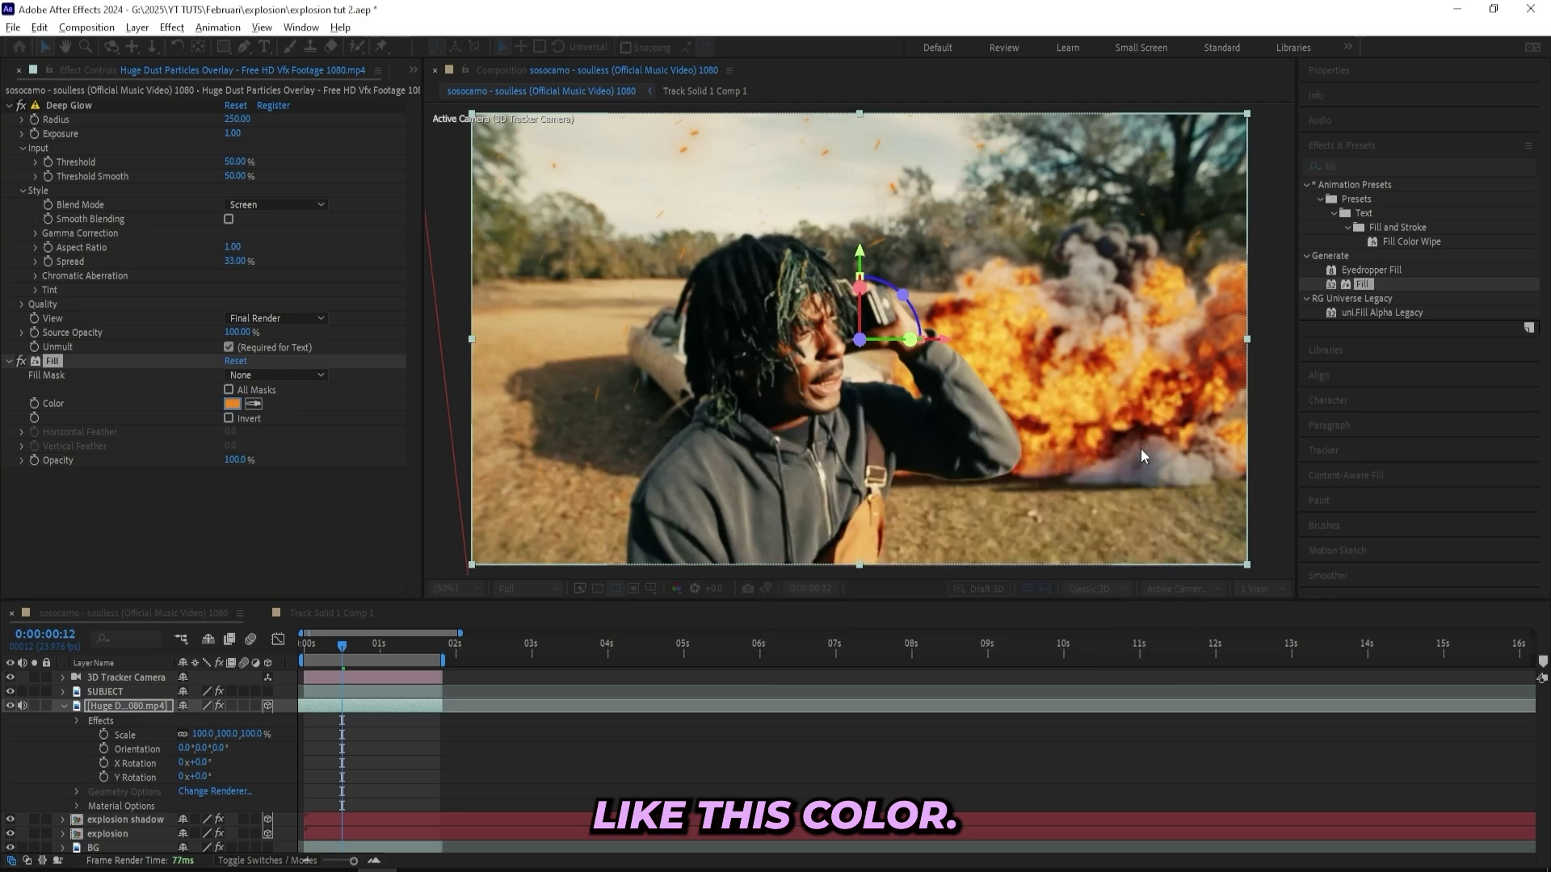
- Duplicate the dust particles overlay, place the copy above the SUBJECT layer and scale it up to about 433%
{"action": "left_click_drag", "start_coordinate": [342, 646], "coordinate": [409, 647]}
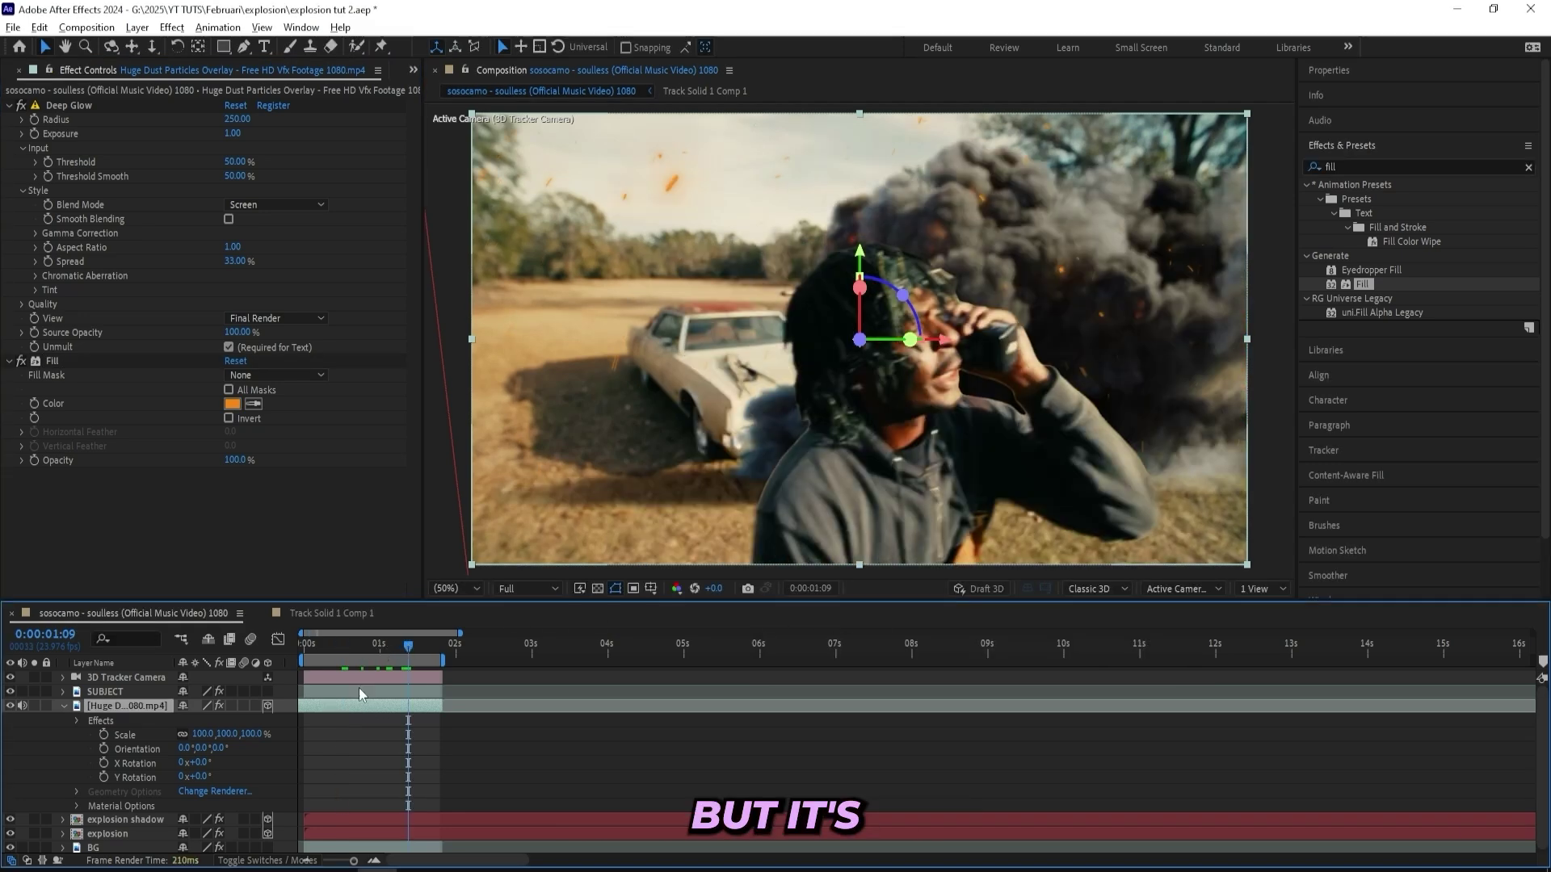
{"action": "key", "text": "ctrl+d"}
{"action": "left_click_drag", "start_coordinate": [149, 709], "coordinate": [118, 685]}
{"action": "key", "text": "s"}
{"action": "left_click_drag", "start_coordinate": [212, 706], "coordinate": [271, 693]}
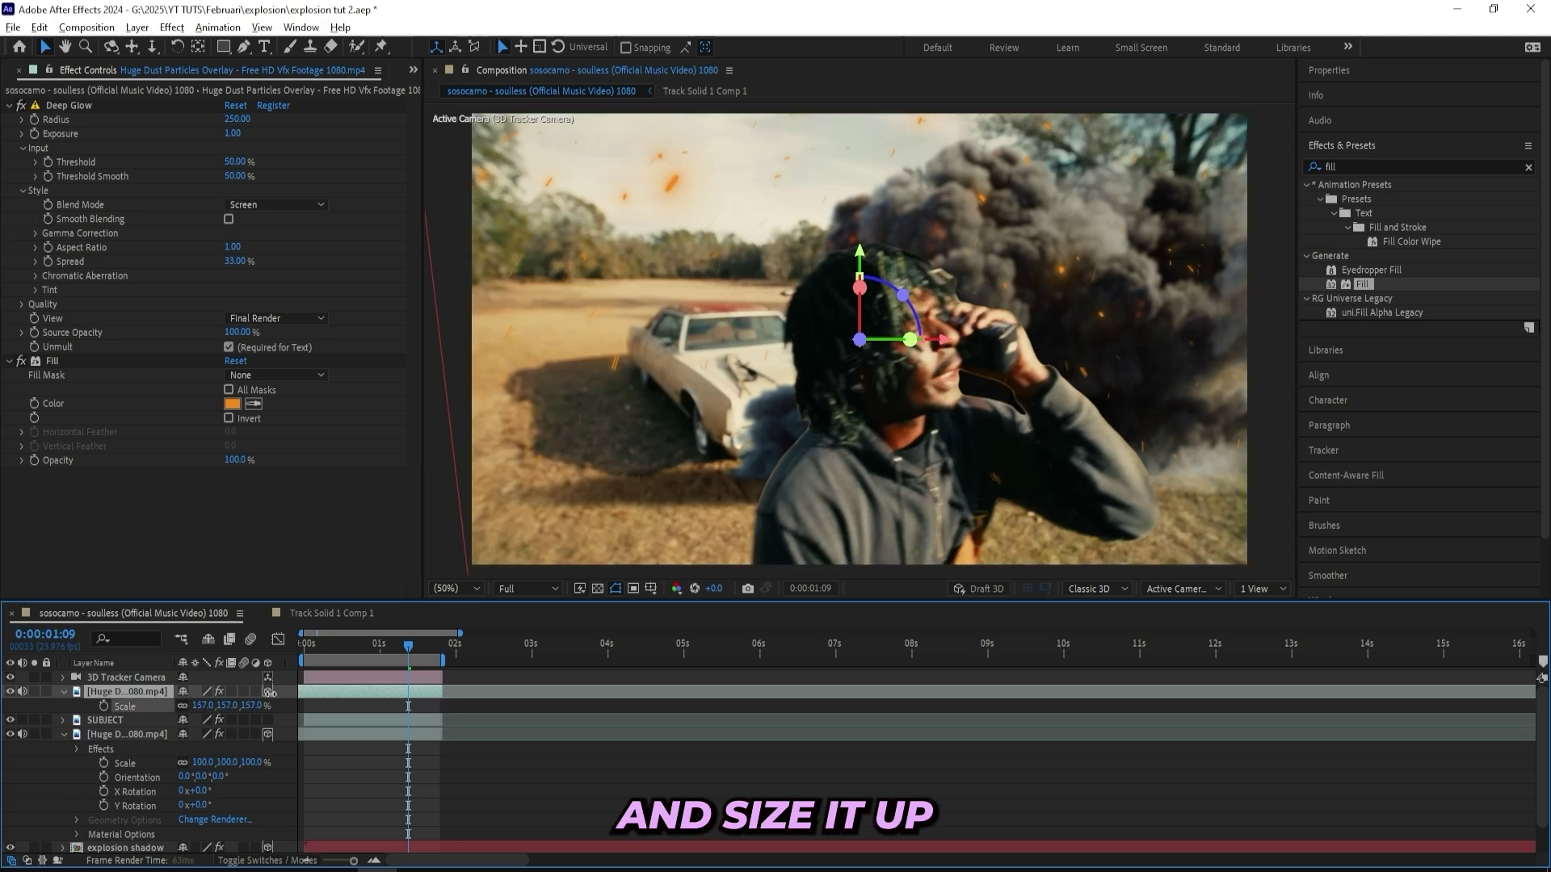
- Preview the composition from the first frame to check the enlarged foreground particles against the explosion
{"action": "left_click_drag", "start_coordinate": [404, 664], "coordinate": [341, 651]}
{"action": "key", "text": "space"}
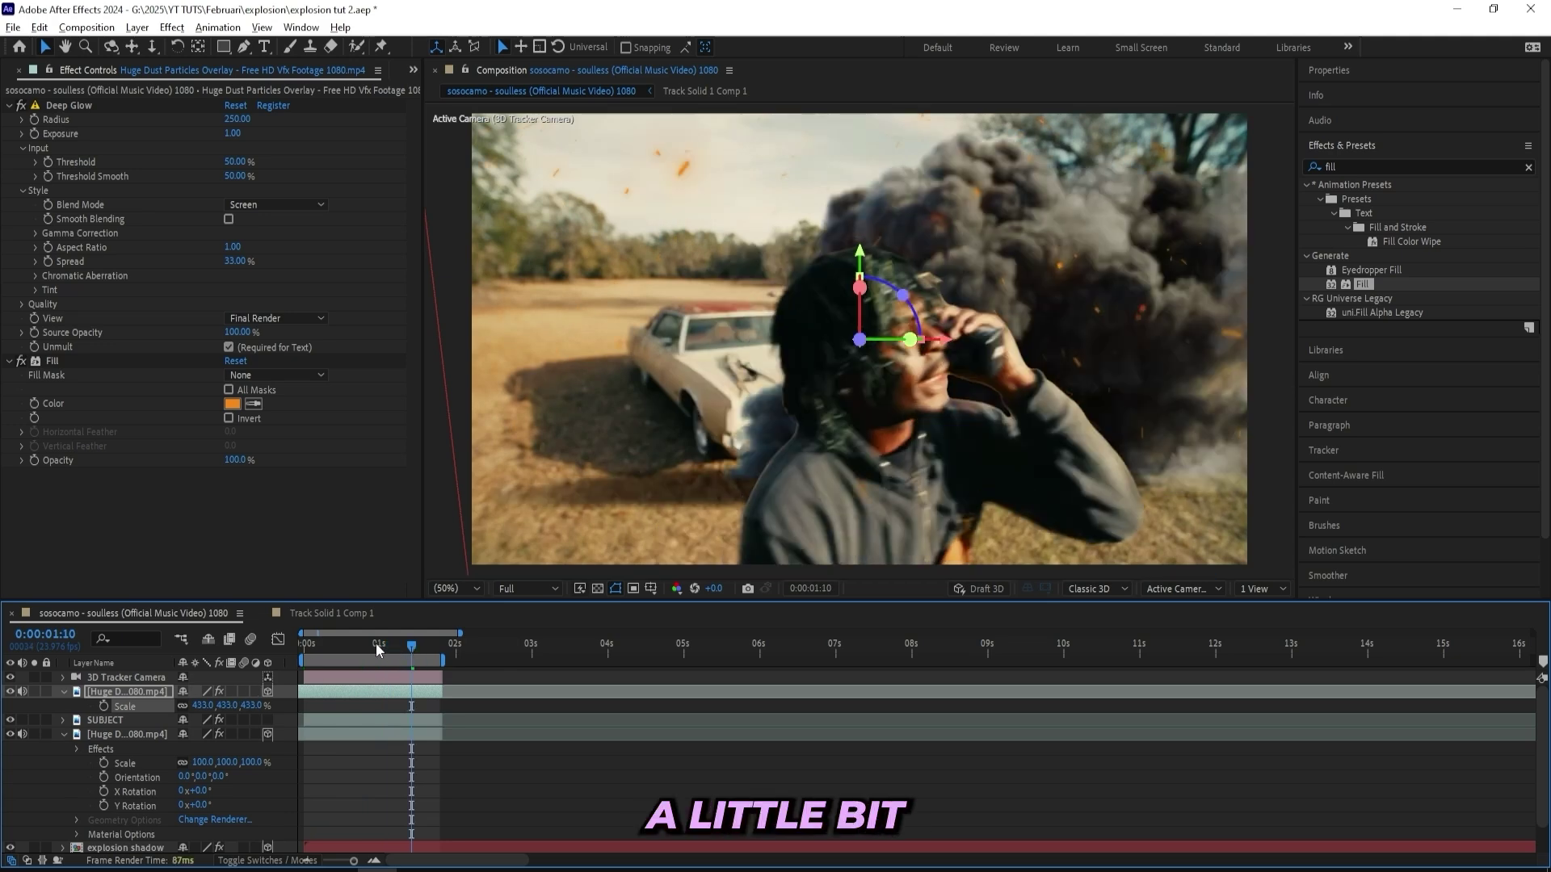
{"action": "key", "text": "Home"}
{"action": "key", "text": "s"}
{"action": "key", "text": "space"}
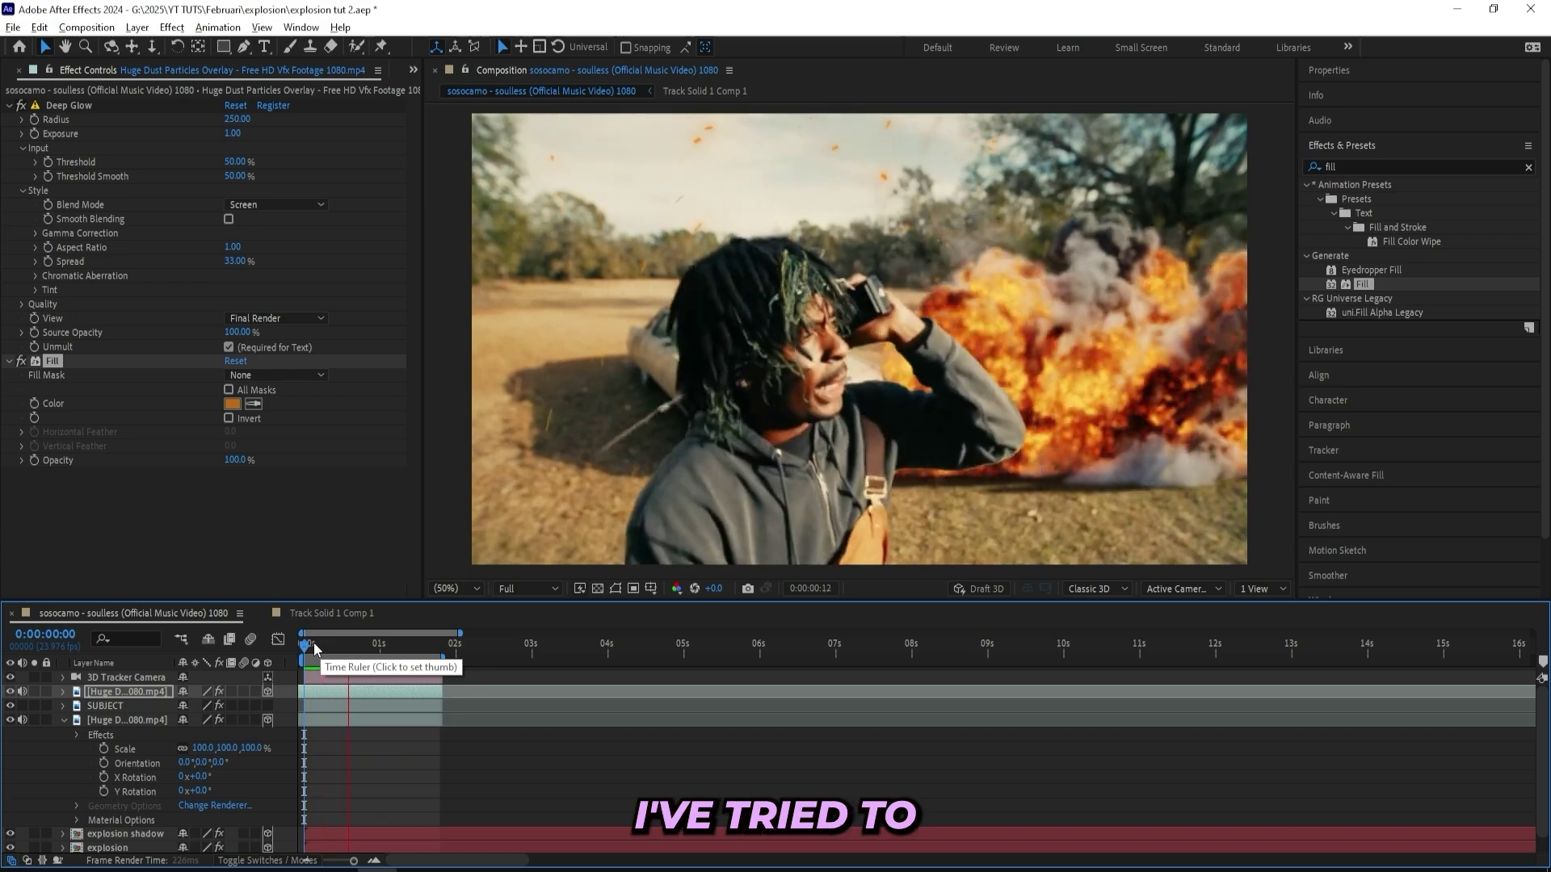
{"action": "key", "text": "space"}
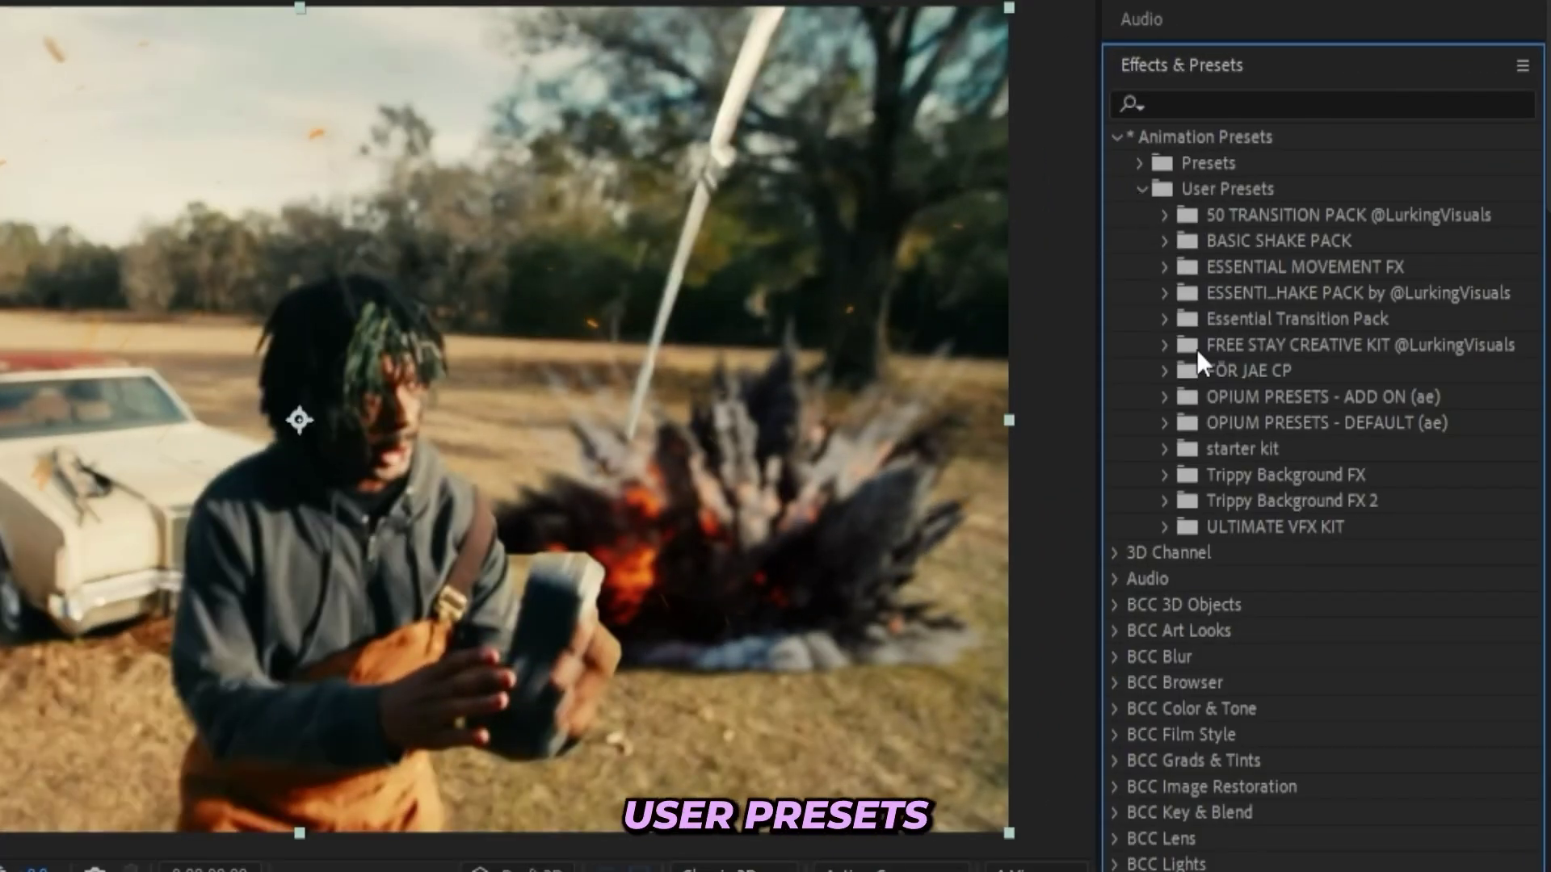
- Apply the Cartoon effect 1 (mask out subject) preset from the ULTIMATE VFX KIT's Halftone Cartoon effect folder to the SUBJECT layer
{"action": "left_click", "coordinate": [1166, 526]}
{"action": "scroll", "coordinate": [1236, 476], "scroll_direction": "down", "scroll_amount": 8}
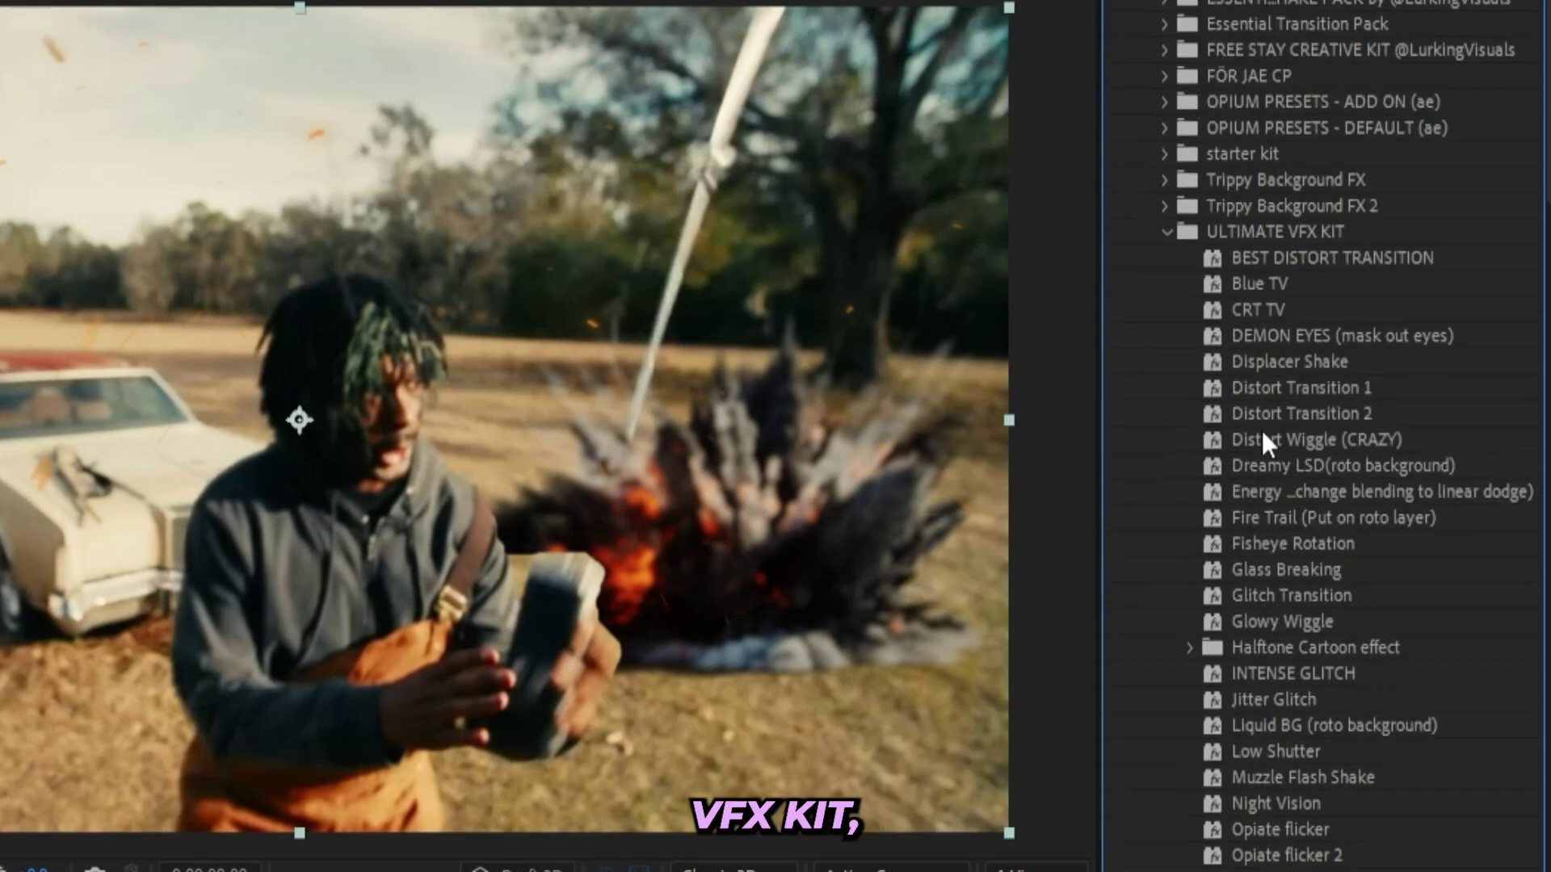
{"action": "left_click", "coordinate": [1184, 452]}
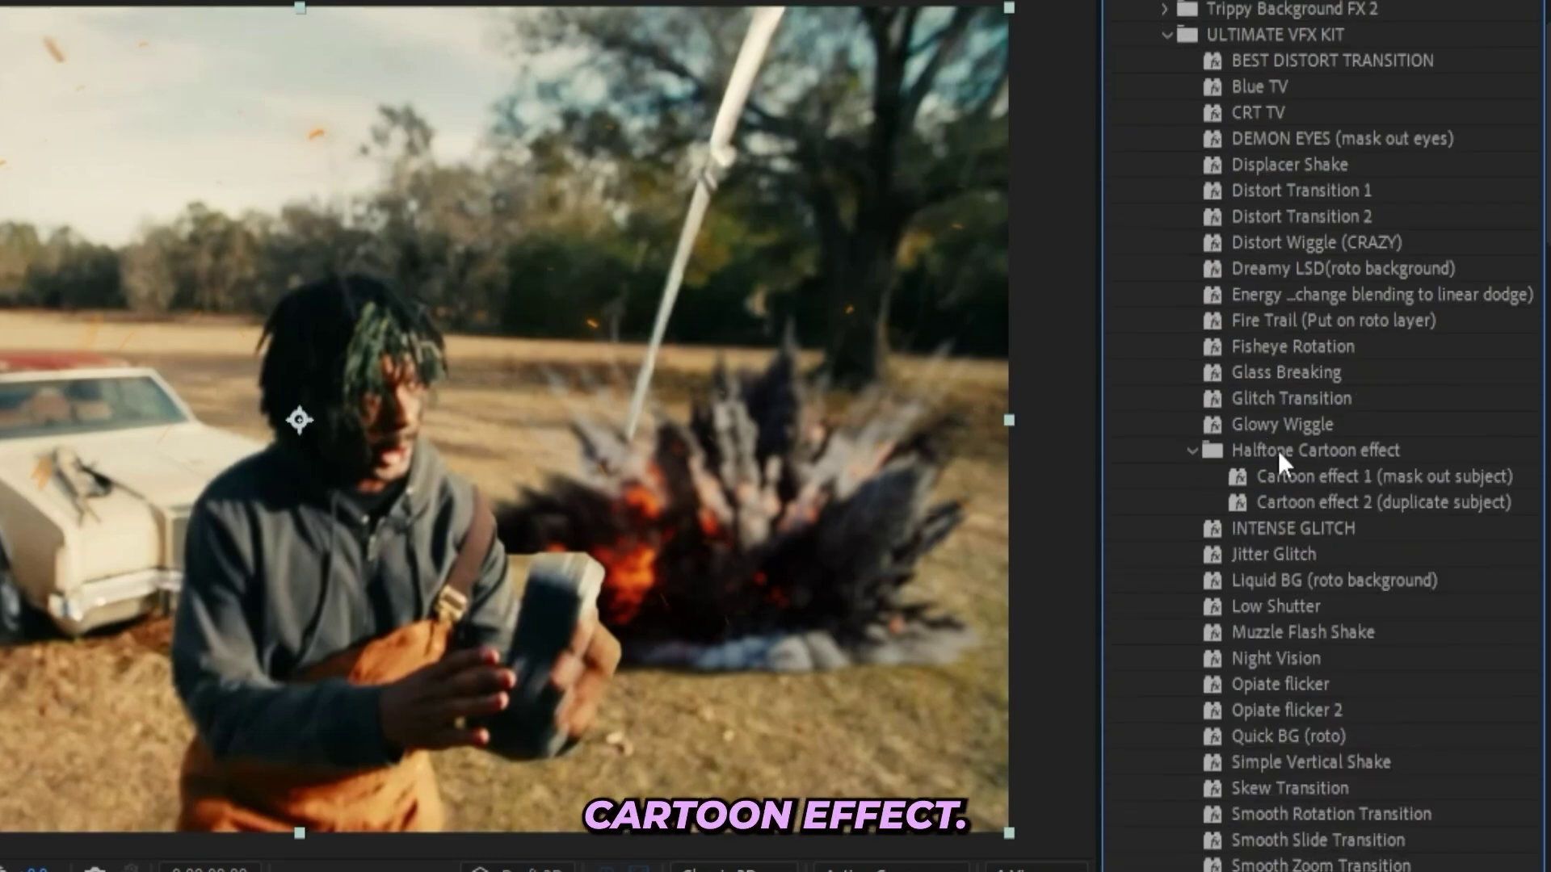
{"action": "mouse_move", "coordinate": [1306, 473]}
{"action": "left_mouse_down"}
{"action": "mouse_move", "coordinate": [971, 599]}
{"action": "mouse_move", "coordinate": [364, 701]}
{"action": "left_mouse_up"}
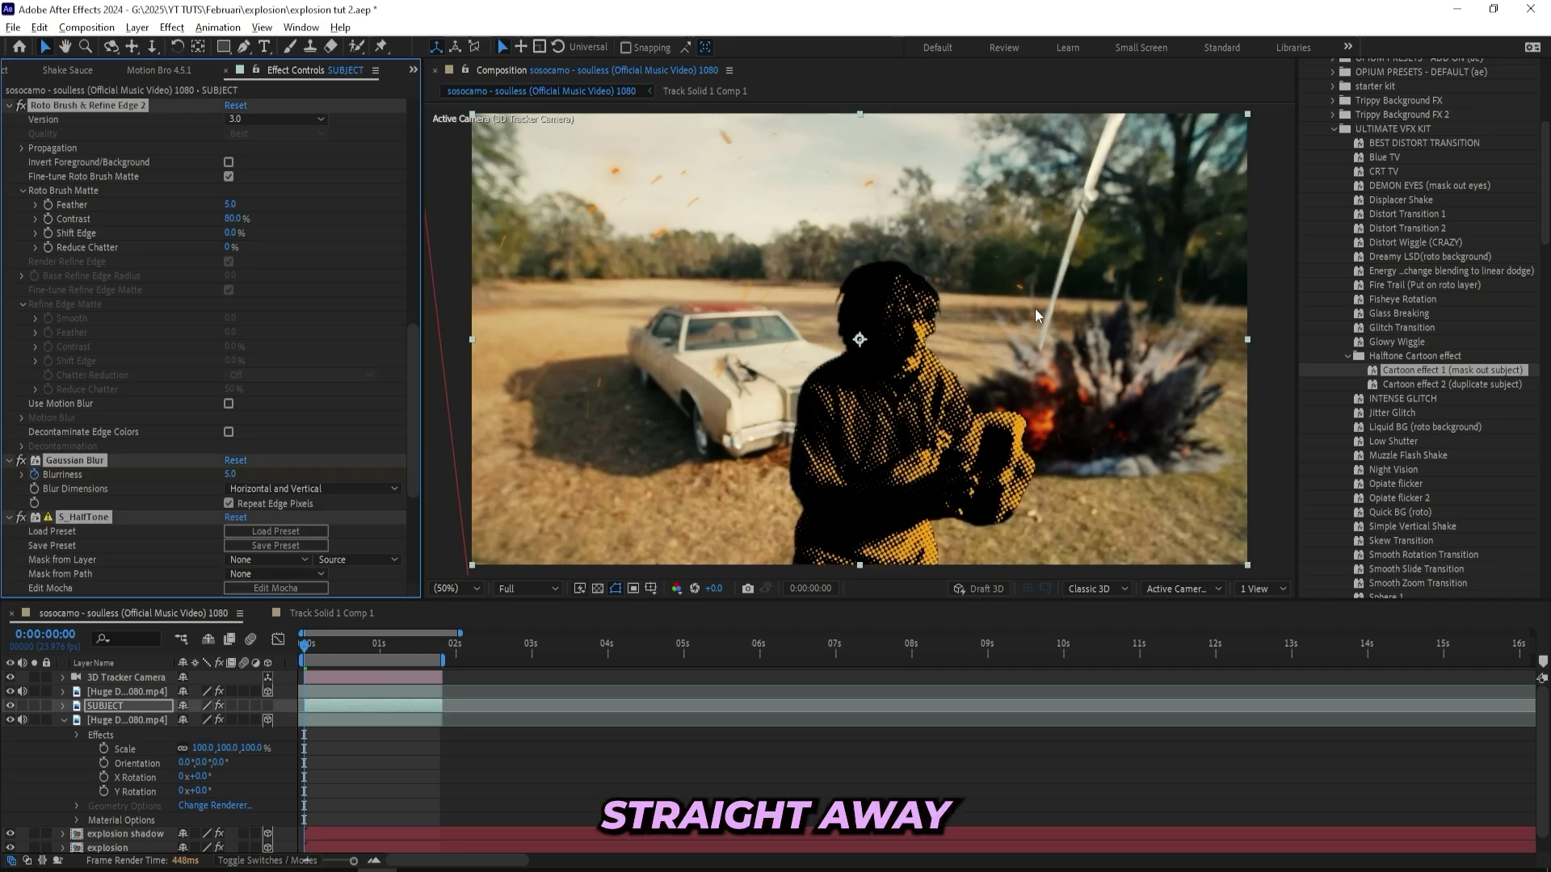
- Review the preset's Gaussian Blur and S_HalfTone settings on the SUBJECT layer, keeping Dots set to White, and preview the shot
{"action": "scroll", "coordinate": [381, 299], "scroll_direction": "down", "scroll_amount": 5}
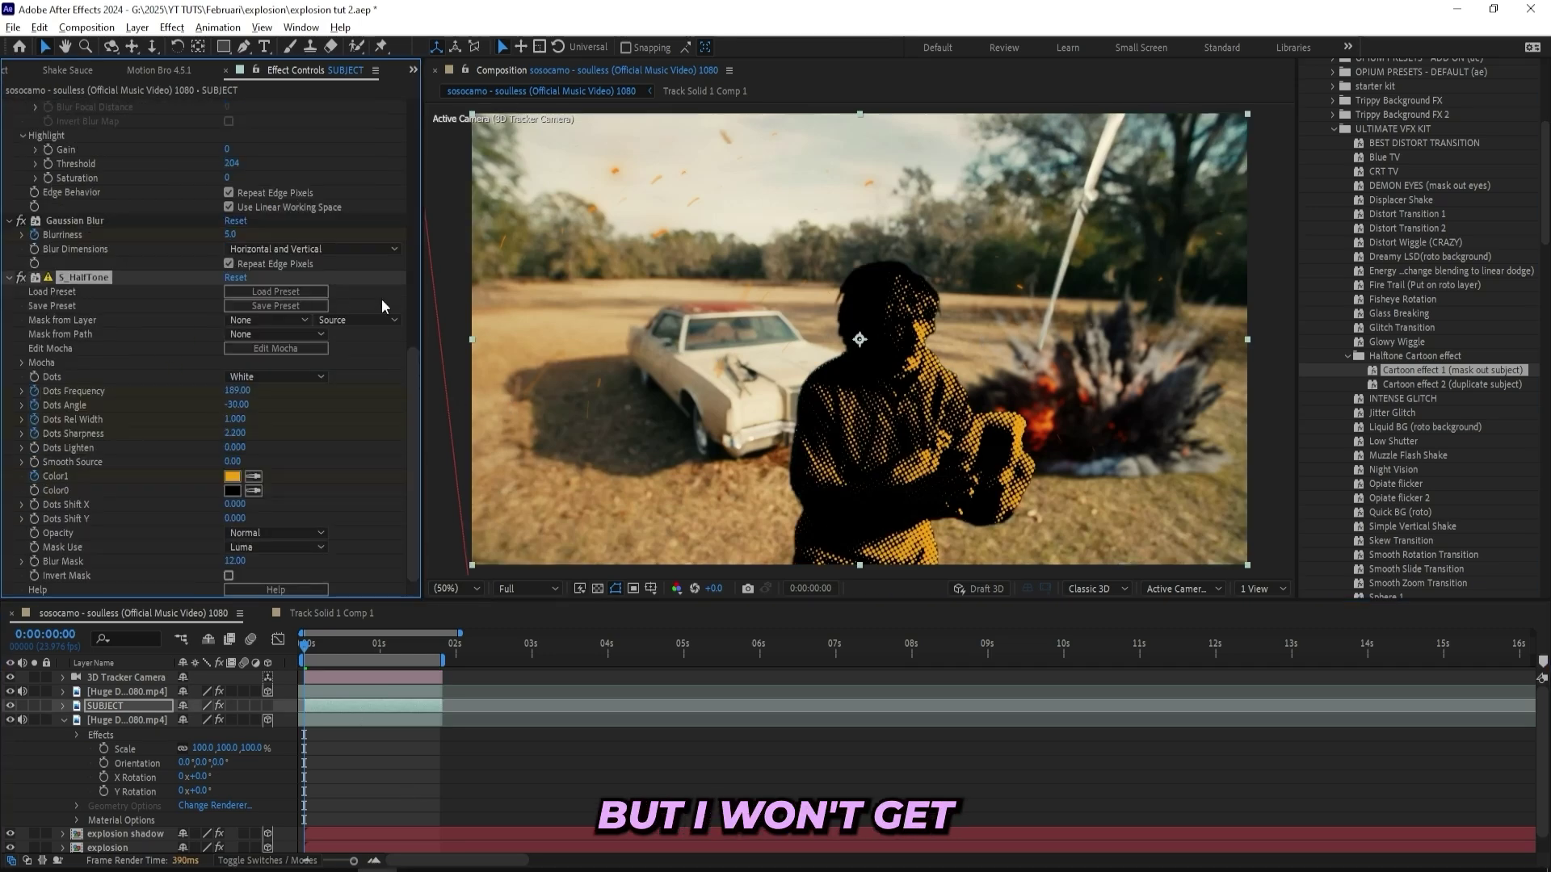
{"action": "left_click", "coordinate": [70, 222]}
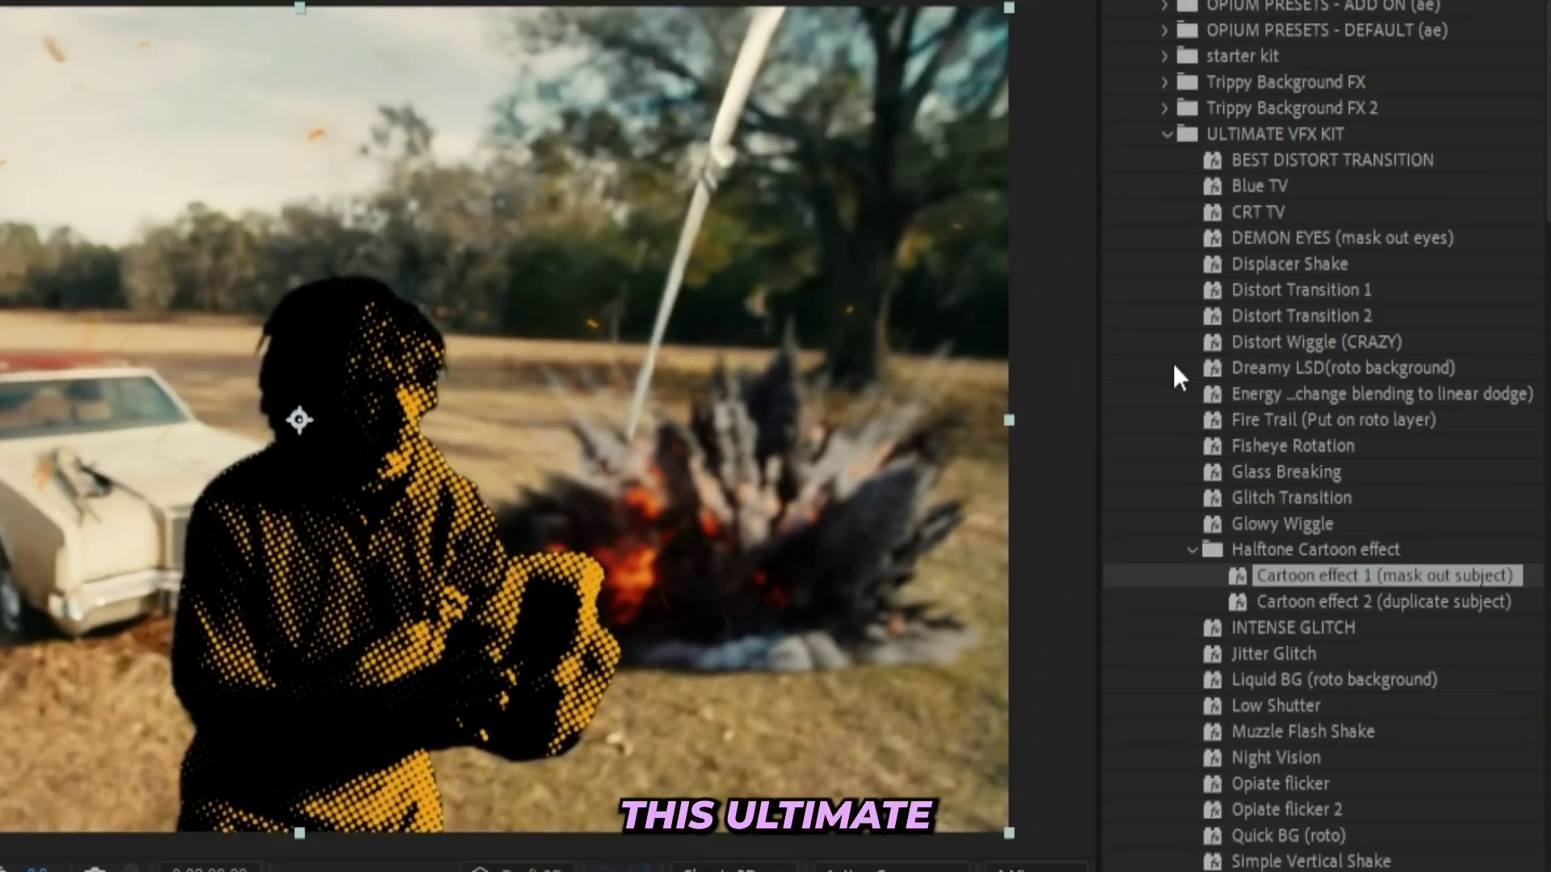
{"action": "scroll", "coordinate": [1333, 311], "scroll_direction": "up", "scroll_amount": 3}
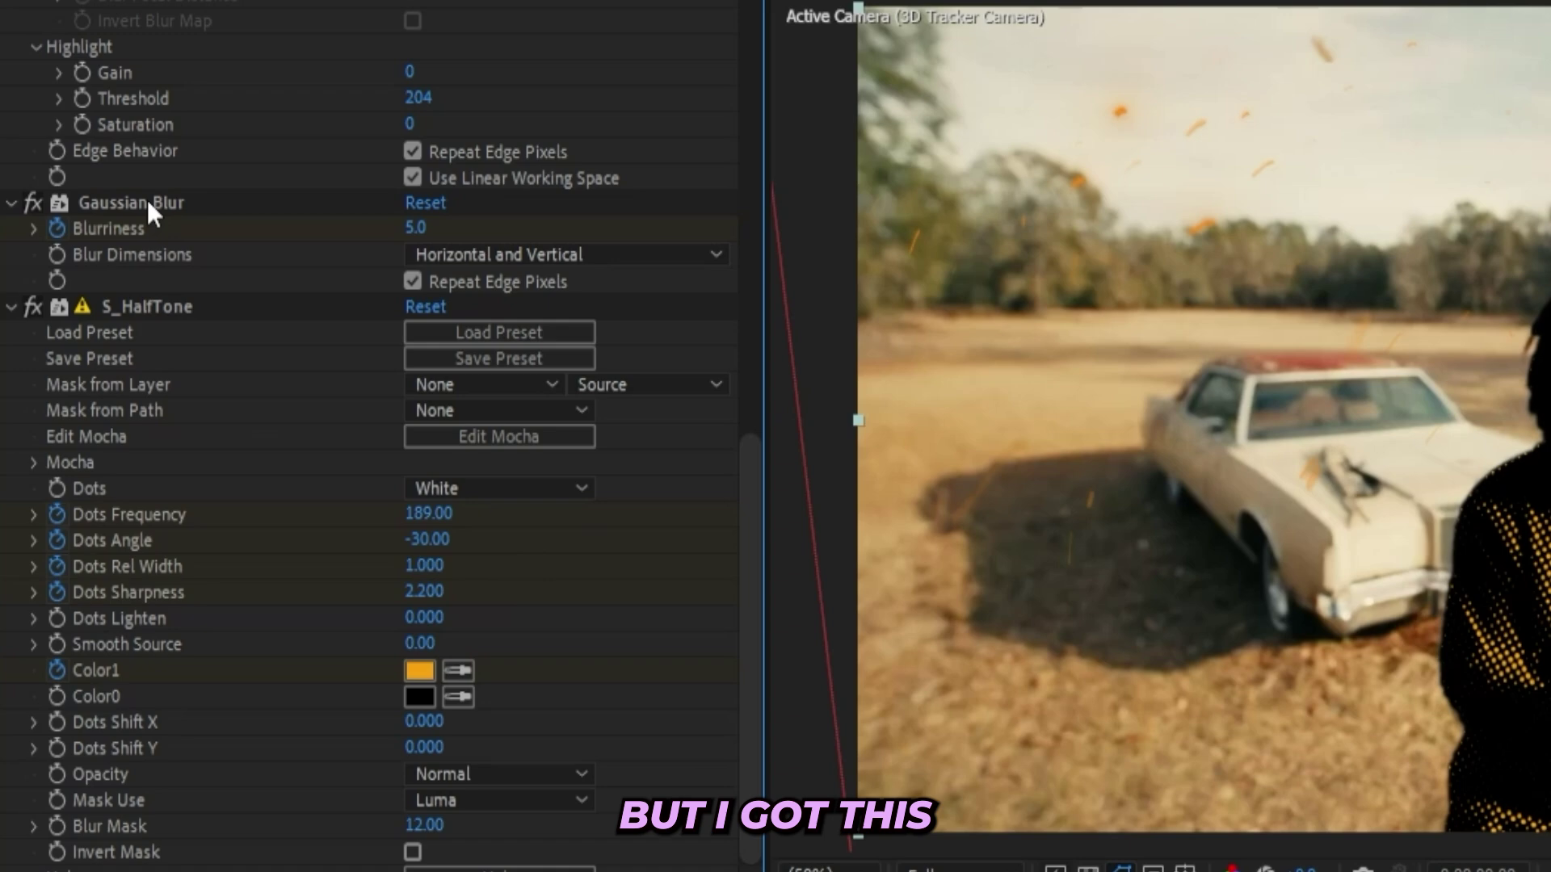
{"action": "left_click", "coordinate": [147, 204]}
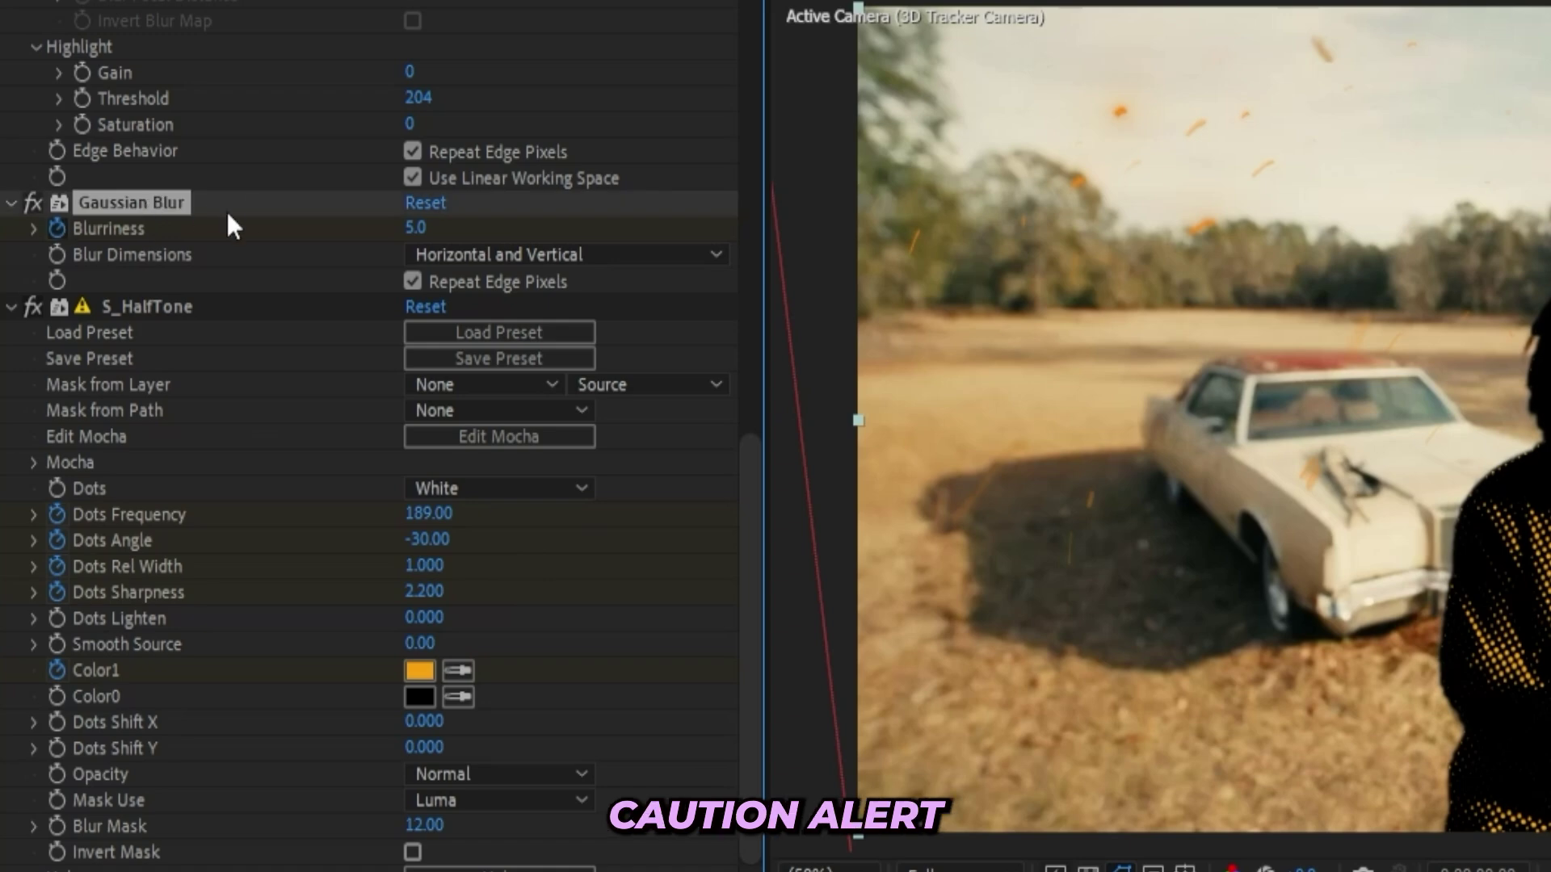
{"action": "left_click", "coordinate": [178, 306]}
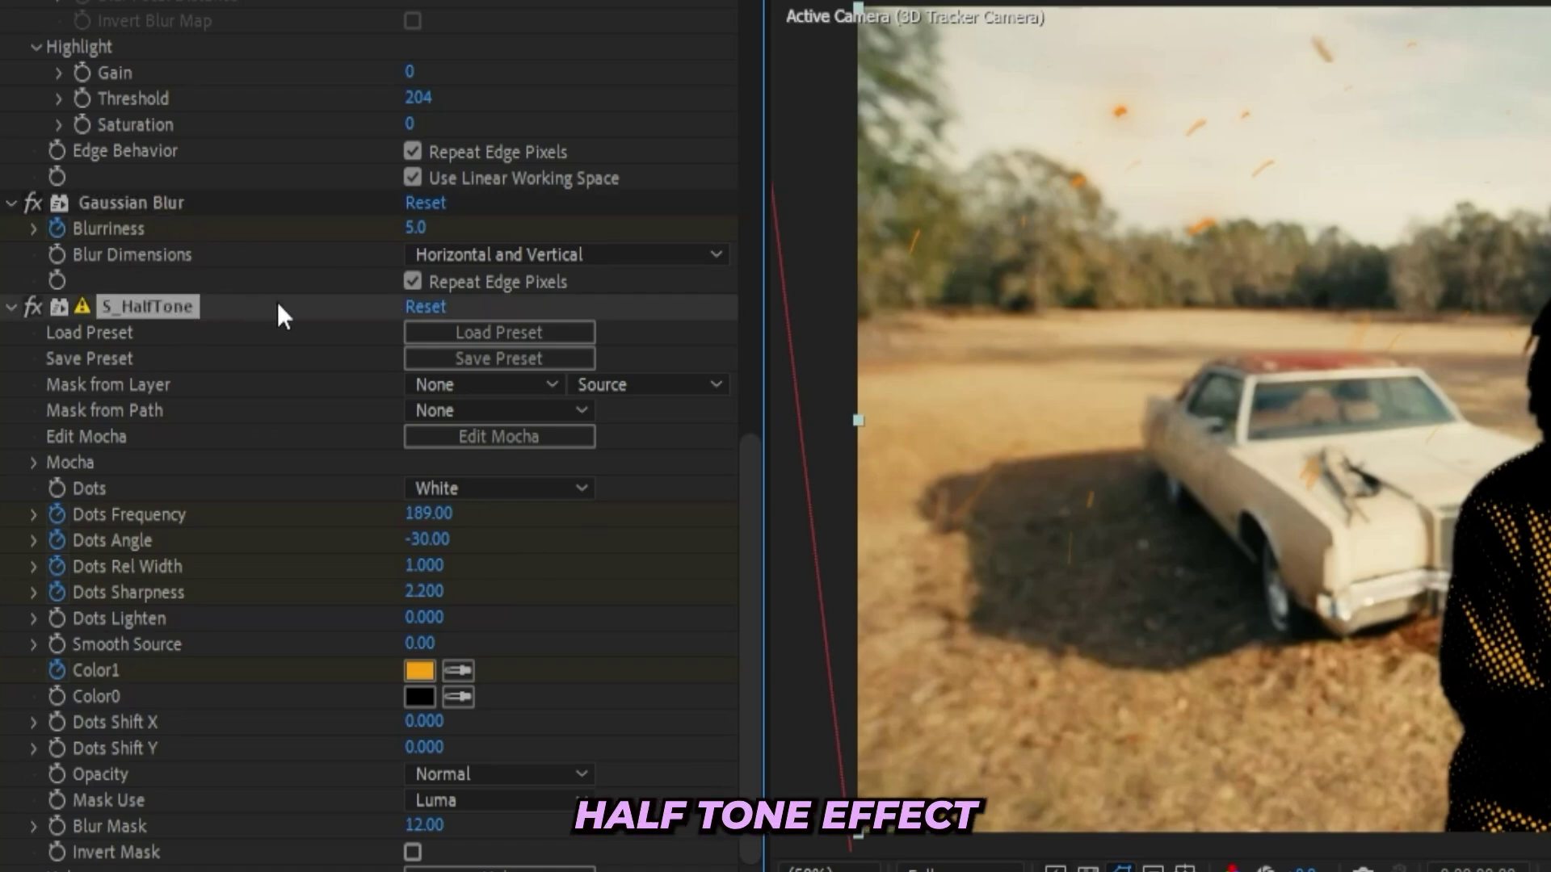
{"action": "left_click", "coordinate": [491, 489]}
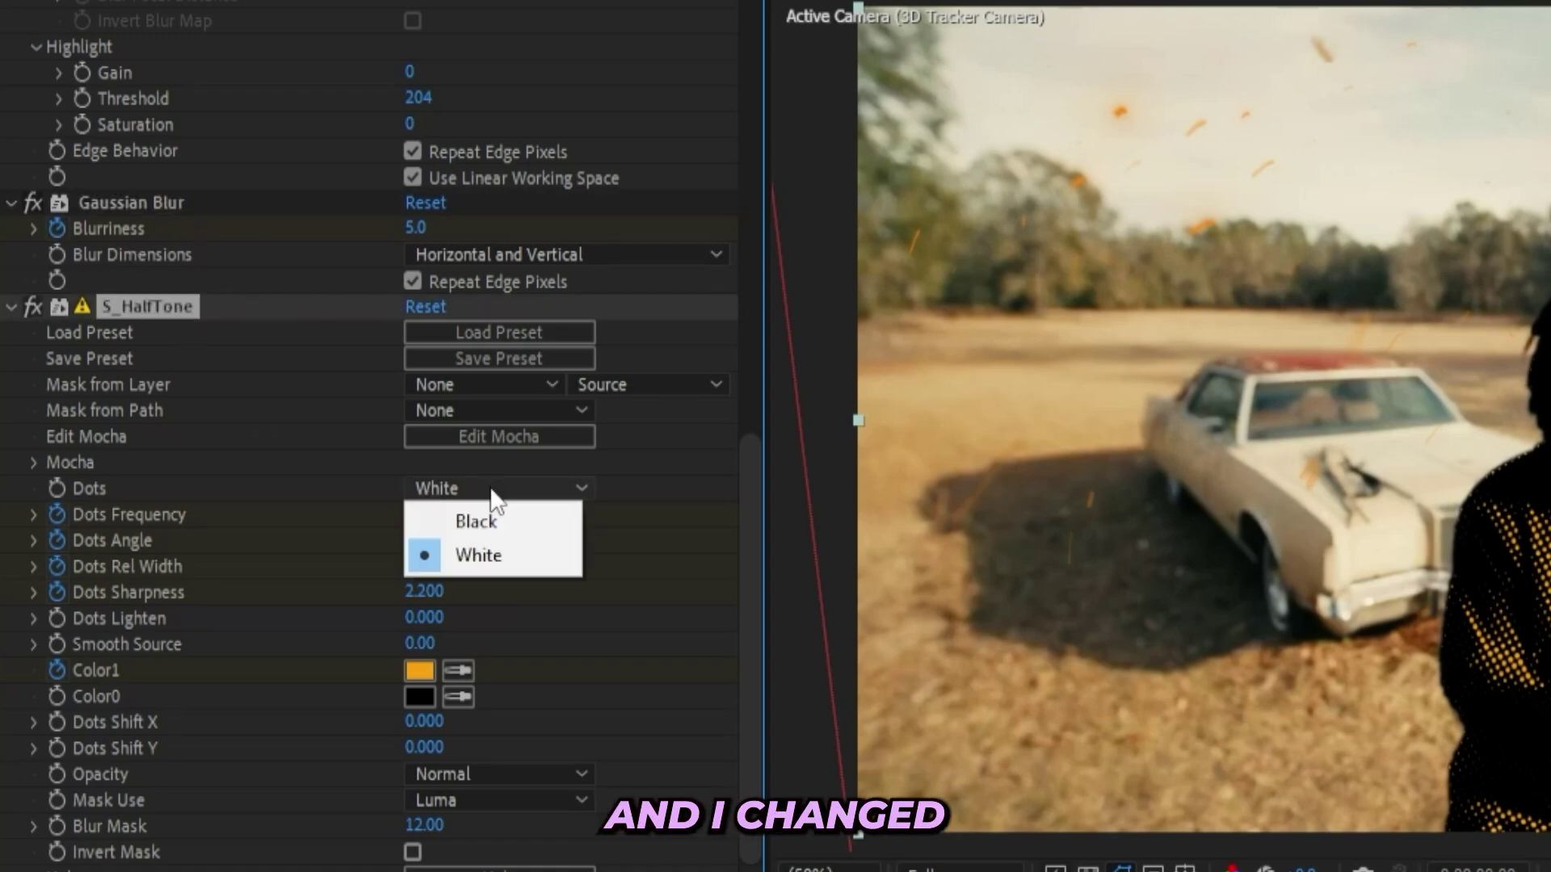
{"action": "left_click", "coordinate": [496, 558]}
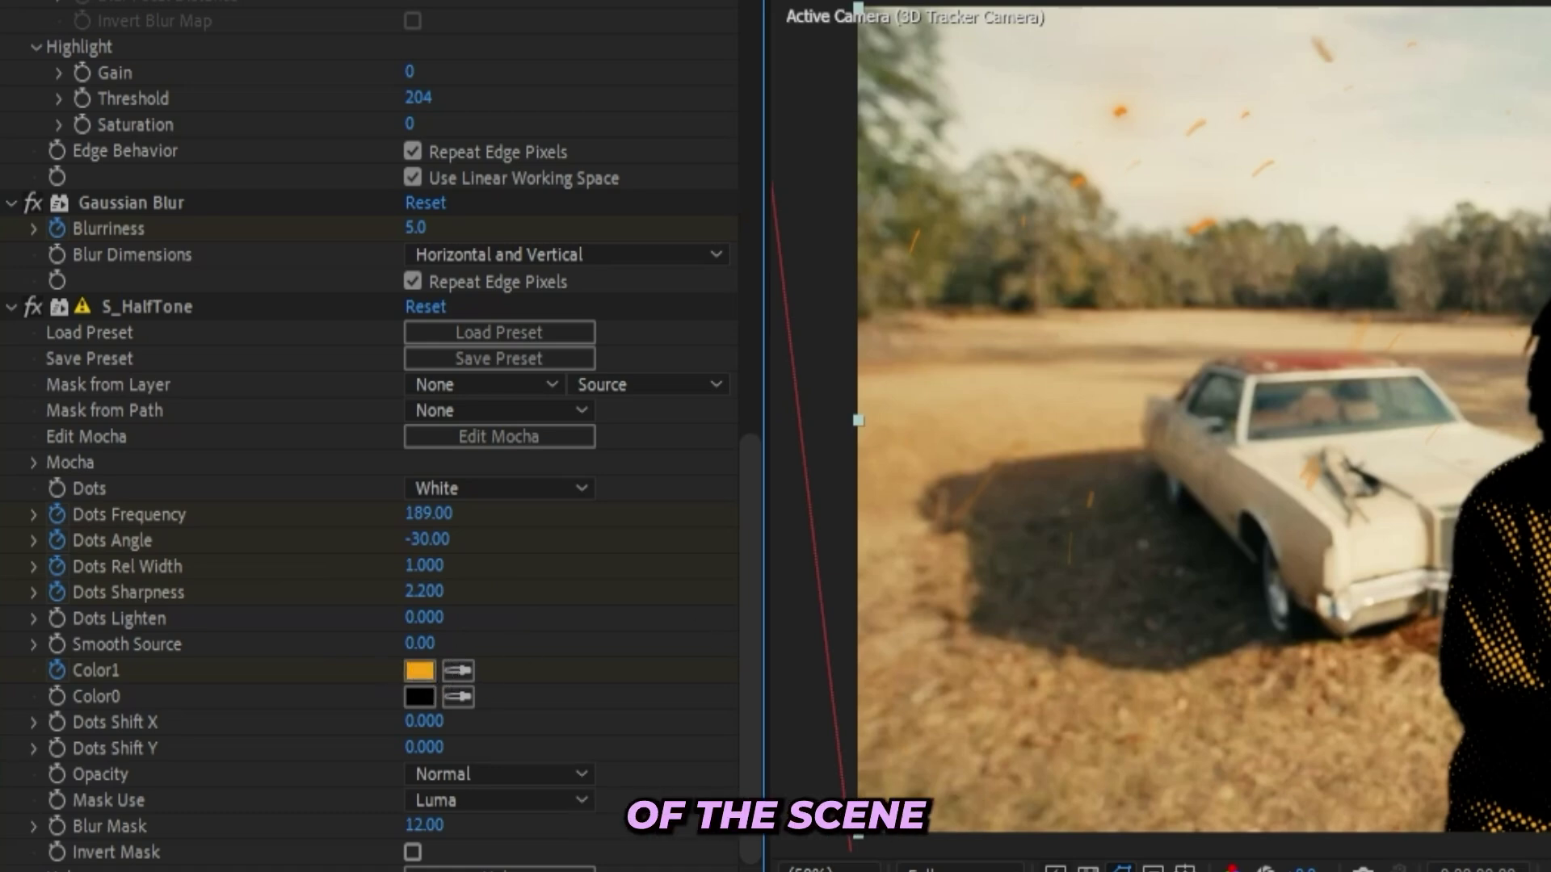
{"action": "key", "text": "space"}
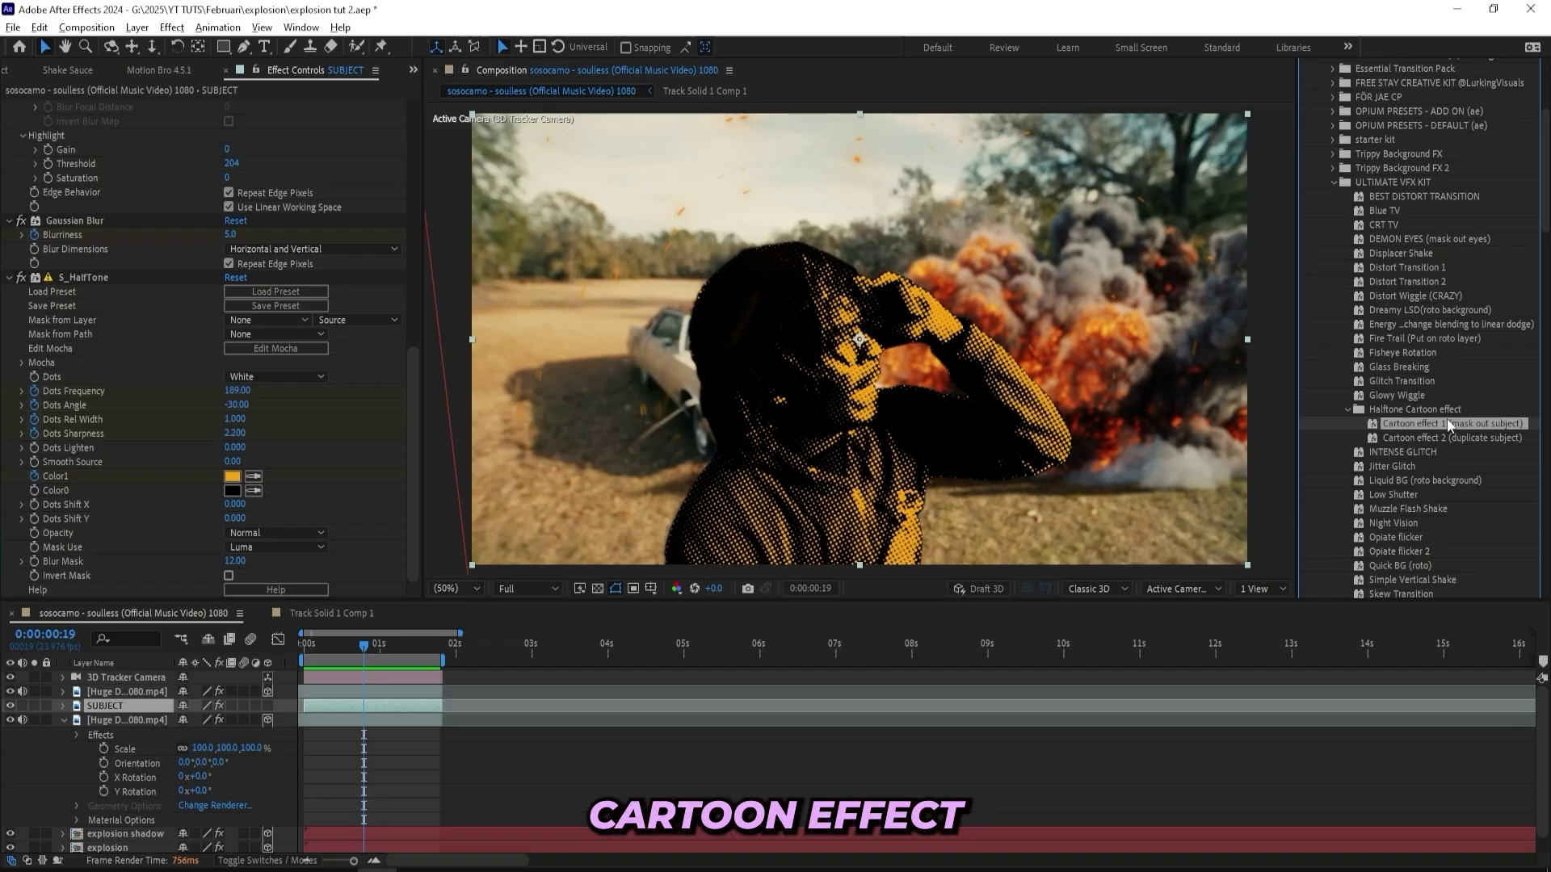
- Duplicate the SUBJECT layer for the second halftone cartoon preset
{"action": "left_click", "coordinate": [1412, 437]}
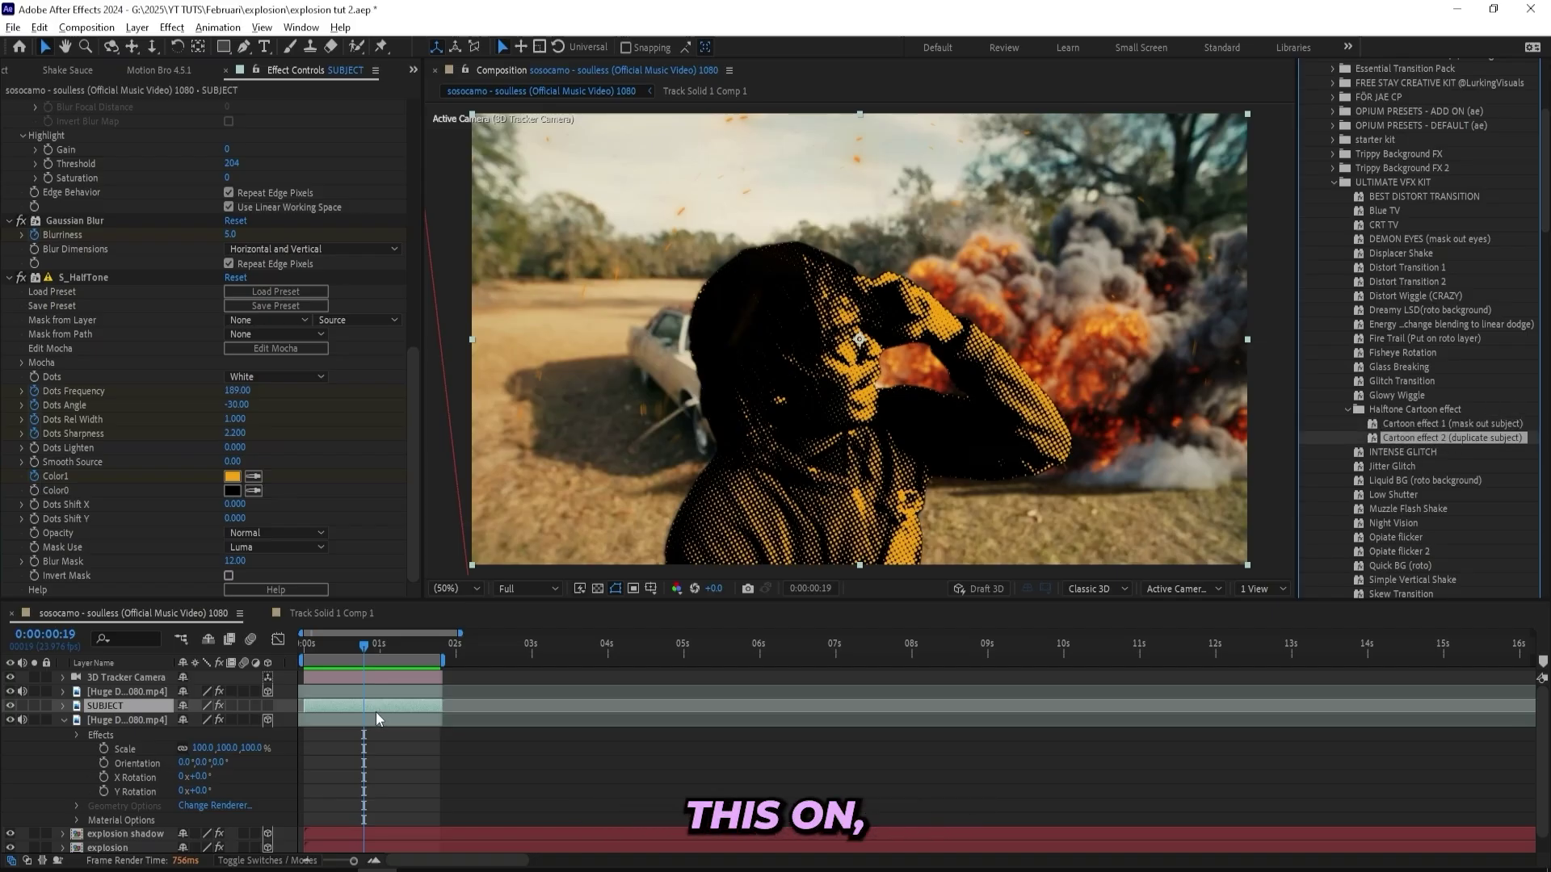
{"action": "left_click", "coordinate": [375, 711]}
{"action": "key", "text": "ctrl+d"}
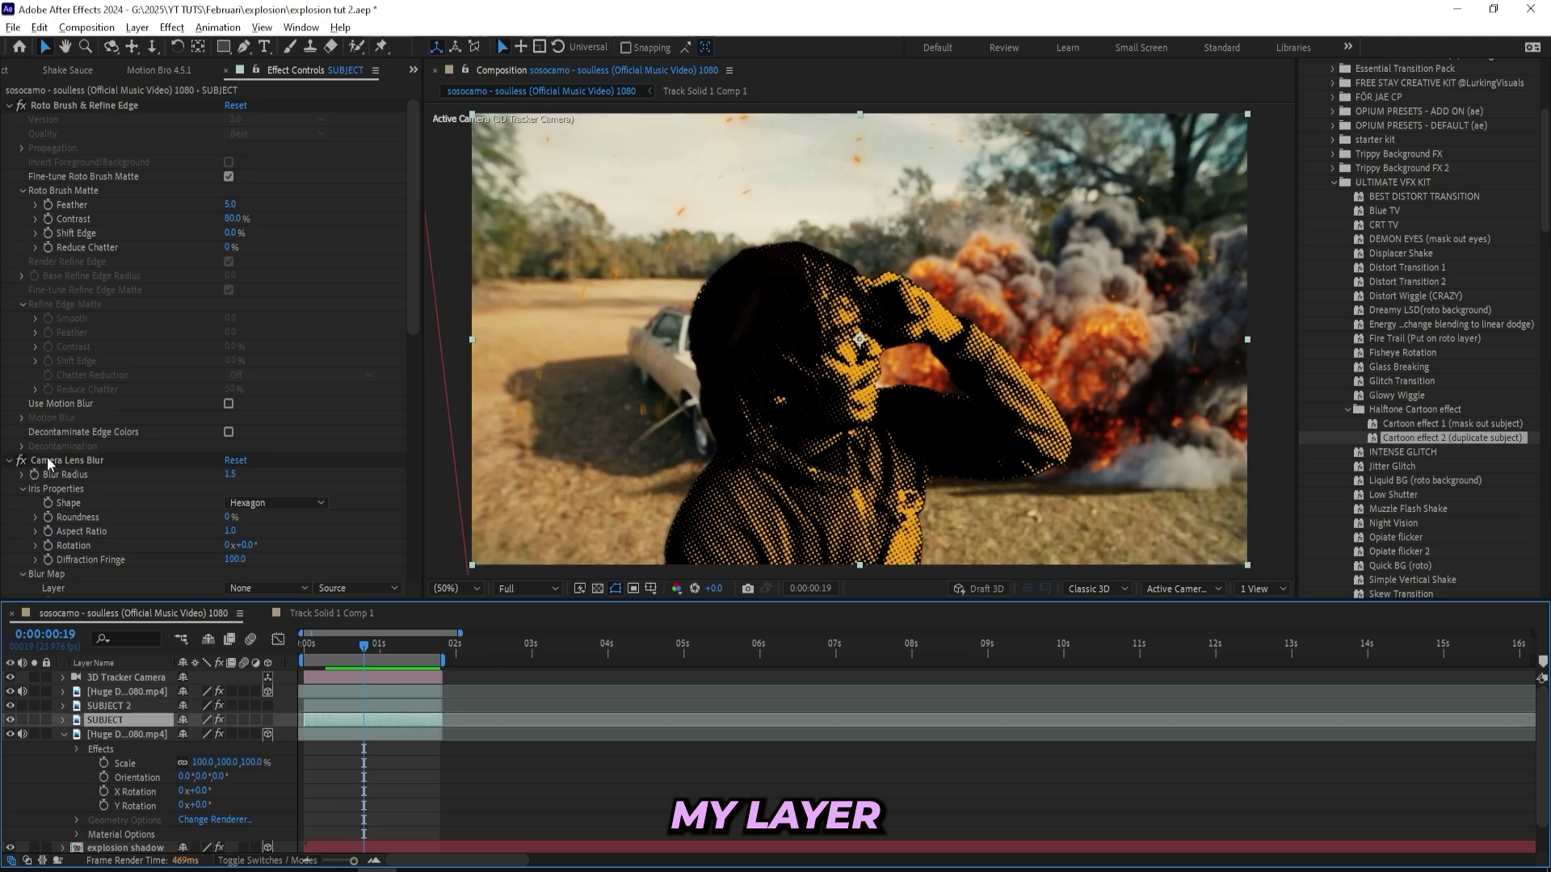
- Strip the lower SUBJECT layer of all effects except Roto Brush & Refine Edge and apply the Cartoon effect 2 (duplicate subject) preset
{"action": "left_click", "coordinate": [46, 457]}
{"action": "key", "text": "ctrl+a"}
{"action": "left_click", "coordinate": [10, 461], "text": "ctrl"}
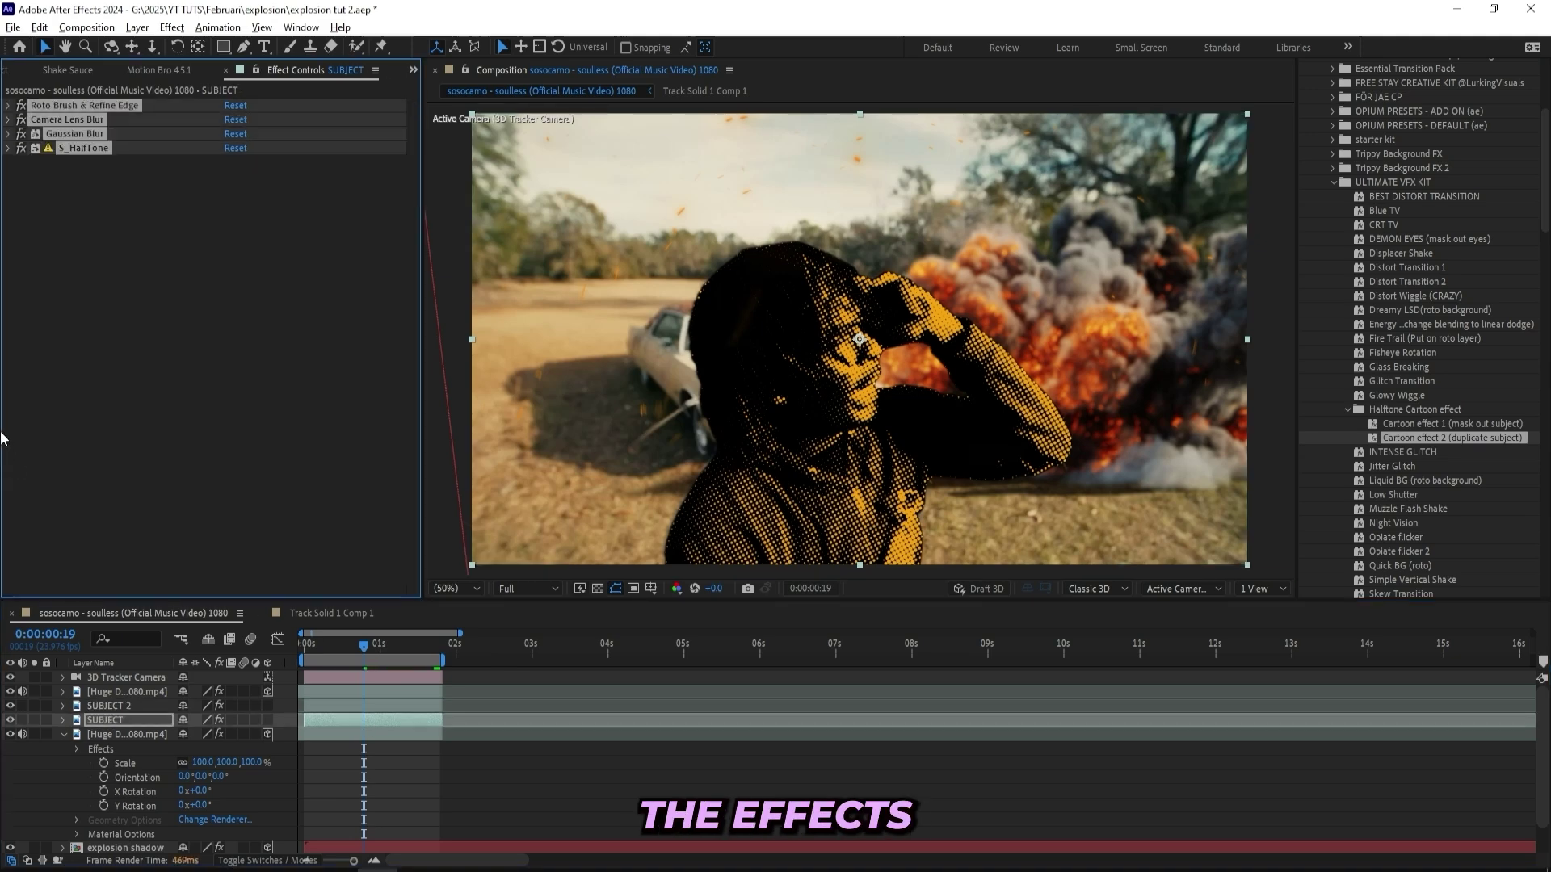
{"action": "left_click", "coordinate": [83, 104], "text": "ctrl"}
{"action": "key", "text": "Delete"}
{"action": "left_click_drag", "start_coordinate": [1430, 437], "coordinate": [346, 723]}
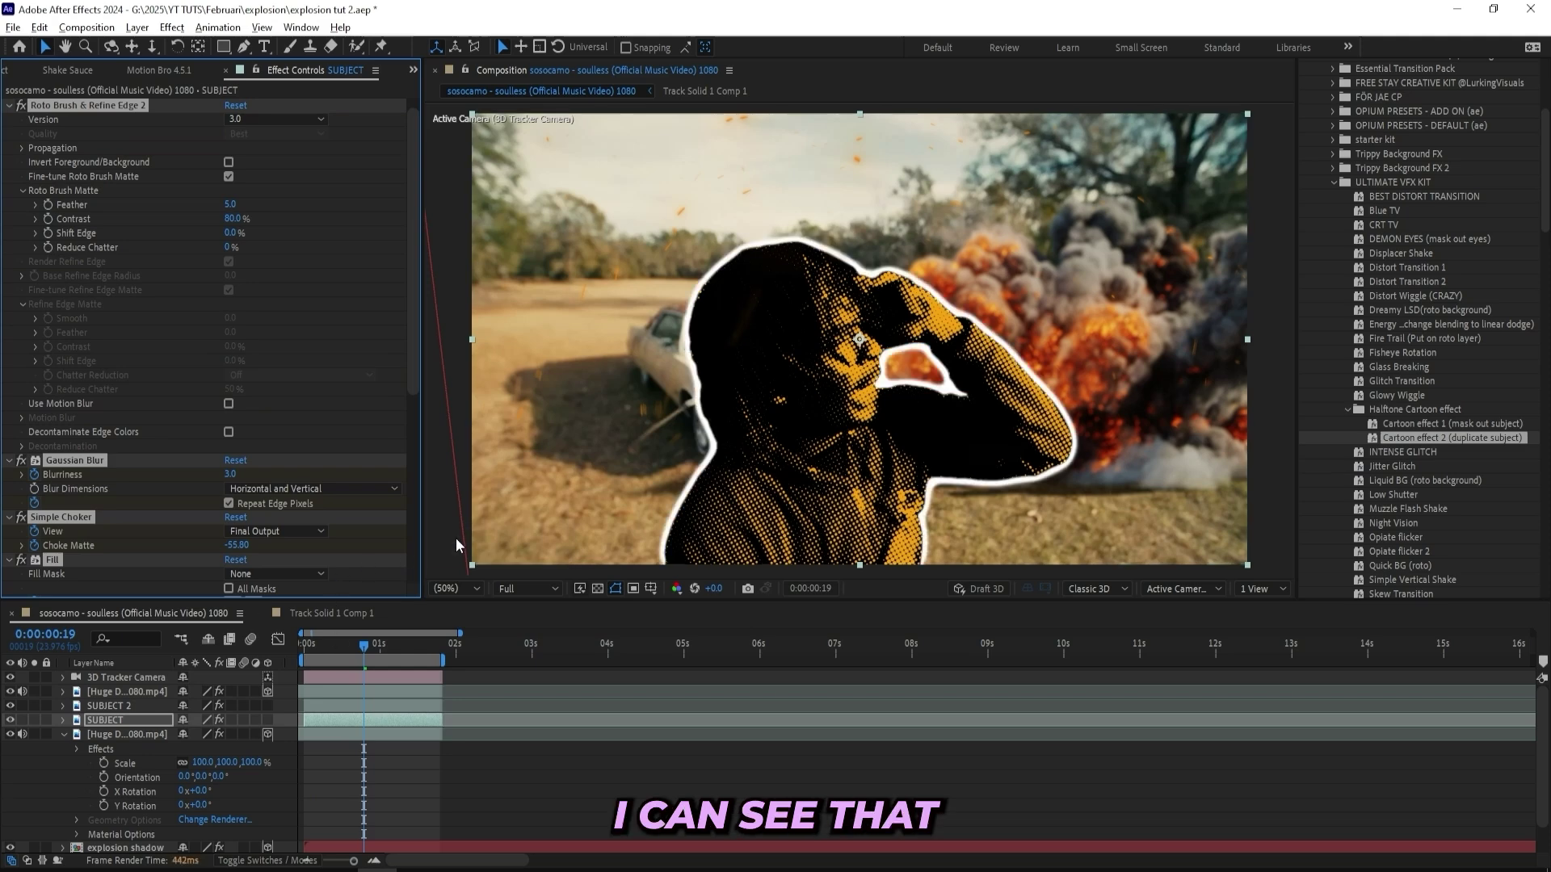
- Disable Simple Choker, Fill and Refine Soft Matte 2 and re-enable them one by one to compare how each shapes the outline
{"action": "left_click", "coordinate": [10, 105]}
{"action": "left_click", "coordinate": [21, 176]}
{"action": "left_click", "coordinate": [21, 219]}
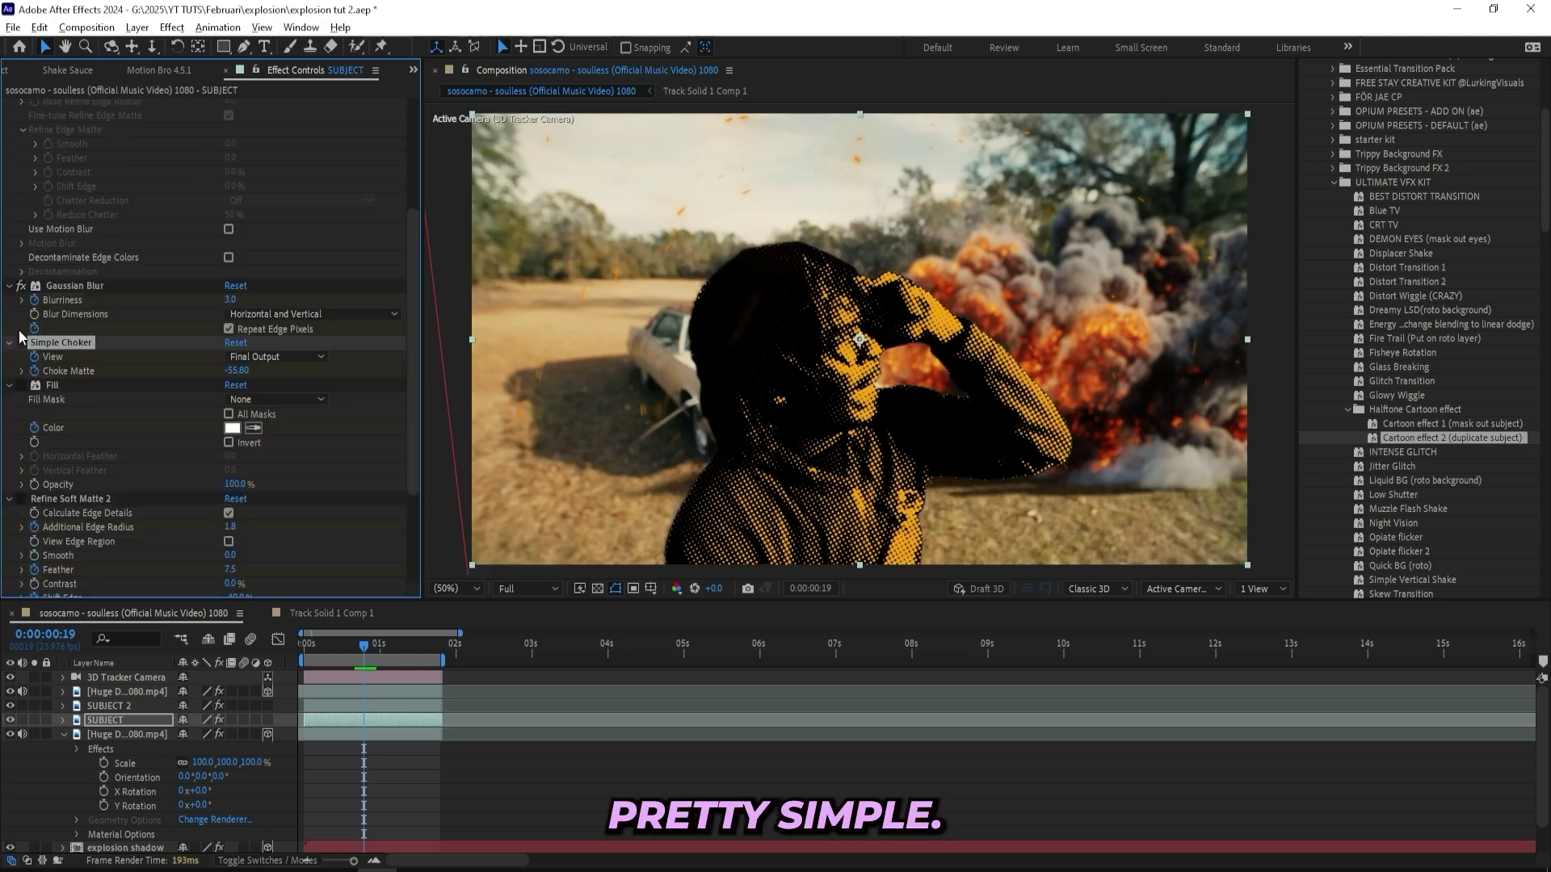
{"action": "left_click", "coordinate": [21, 332]}
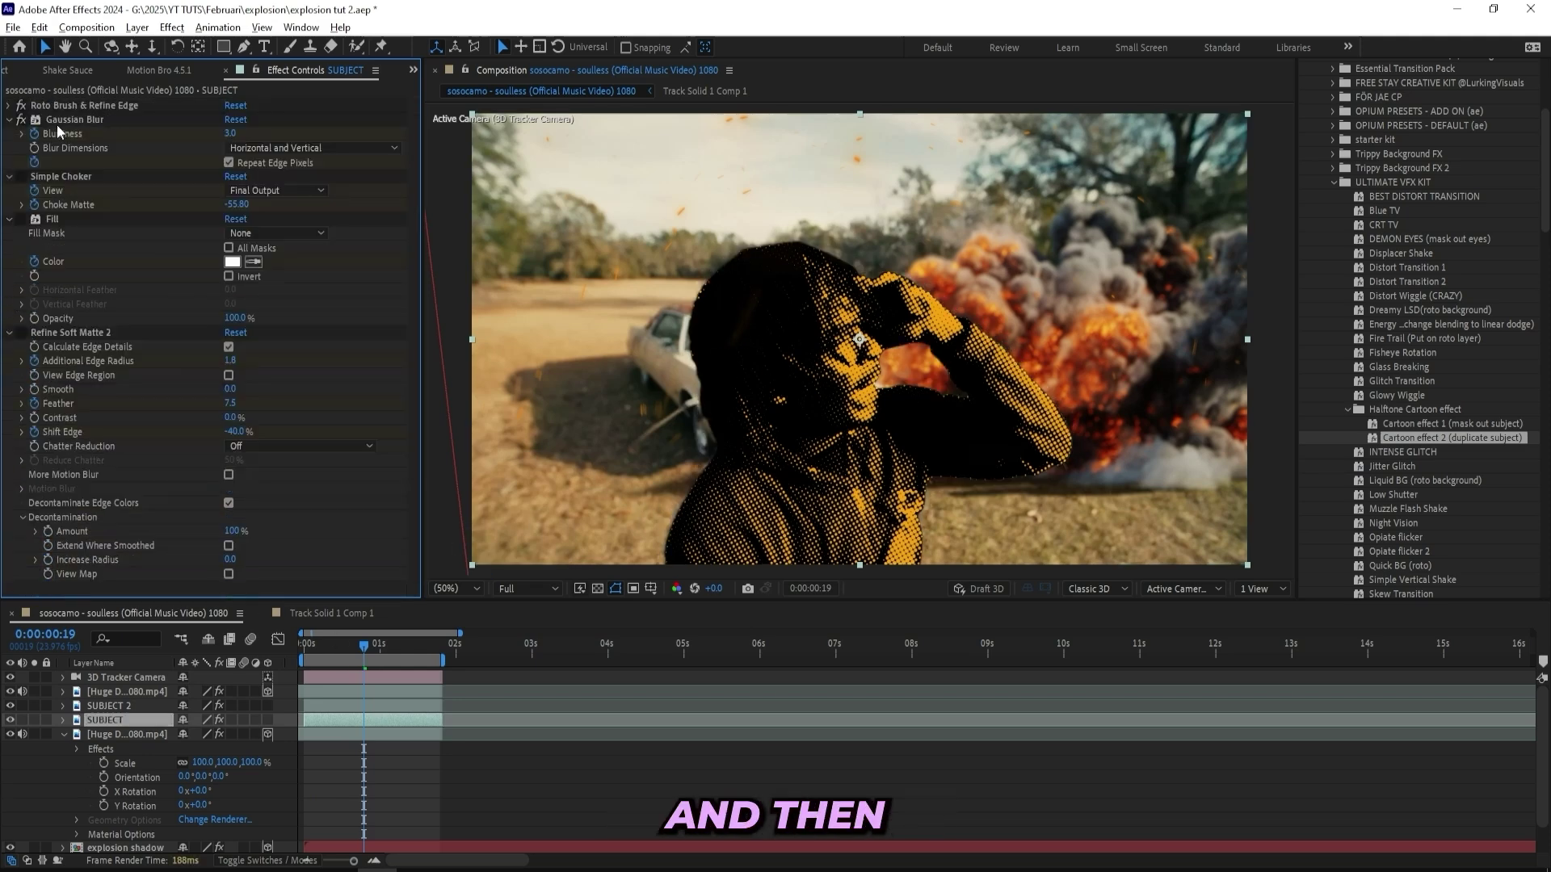
{"action": "left_click", "coordinate": [21, 176]}
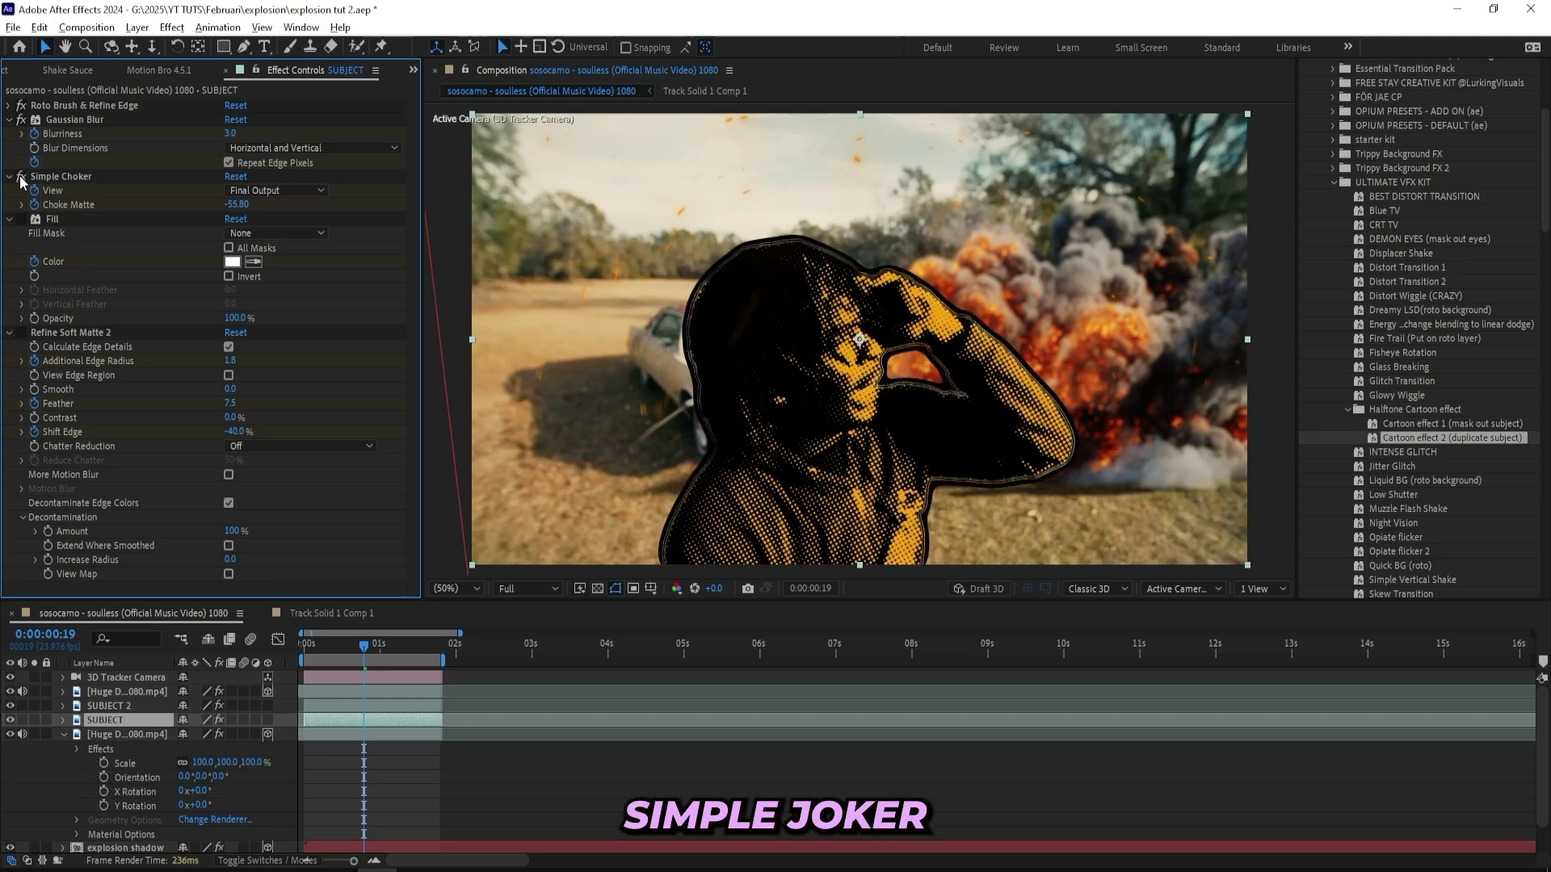
{"action": "left_click", "coordinate": [21, 220]}
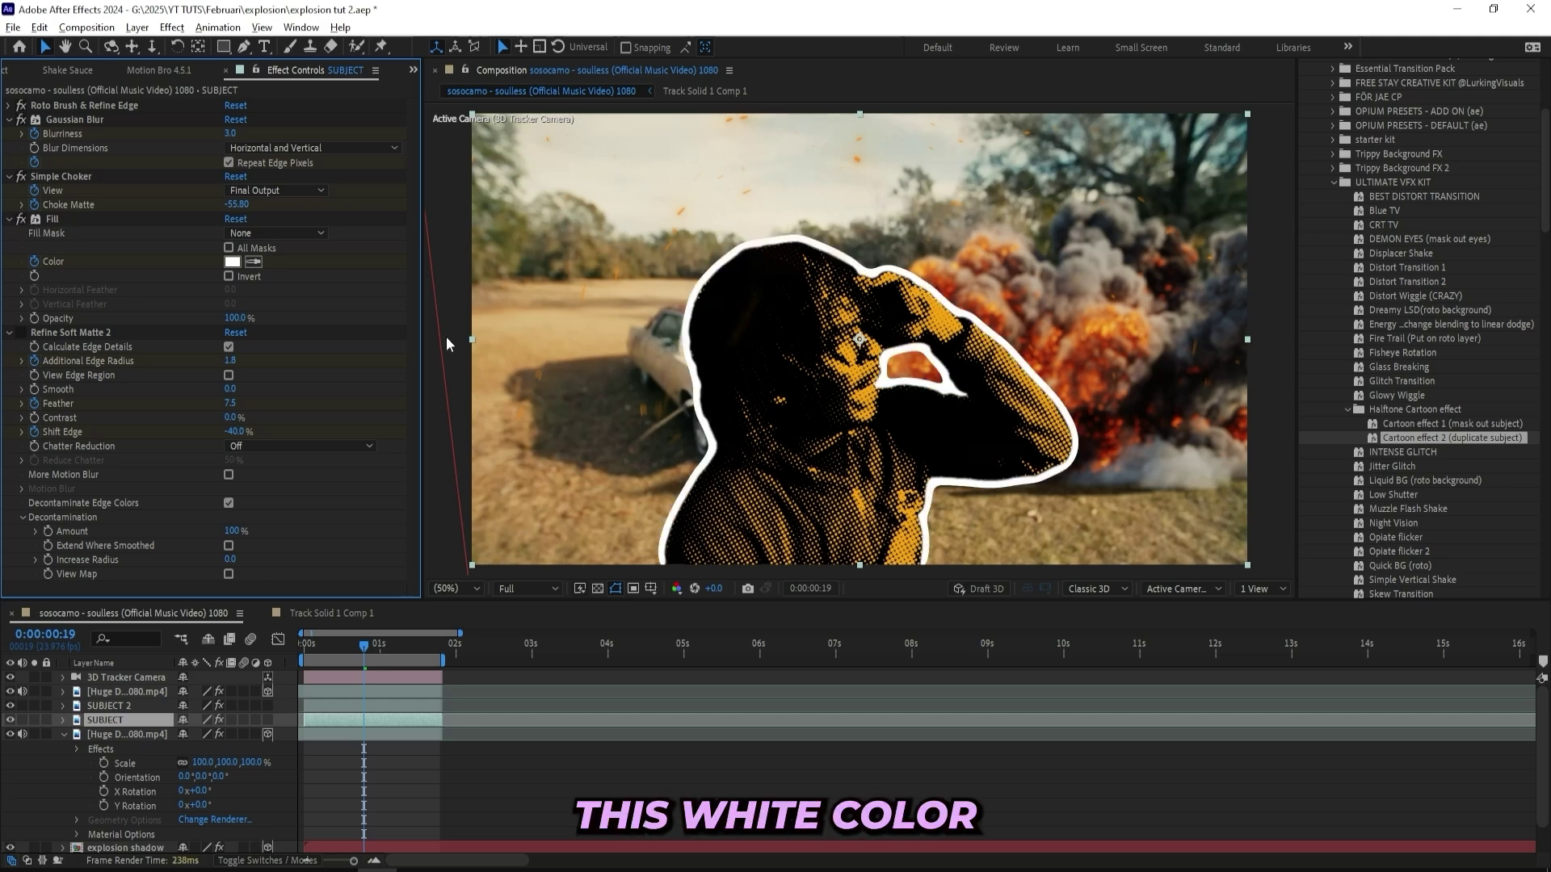
{"action": "left_click", "coordinate": [21, 332]}
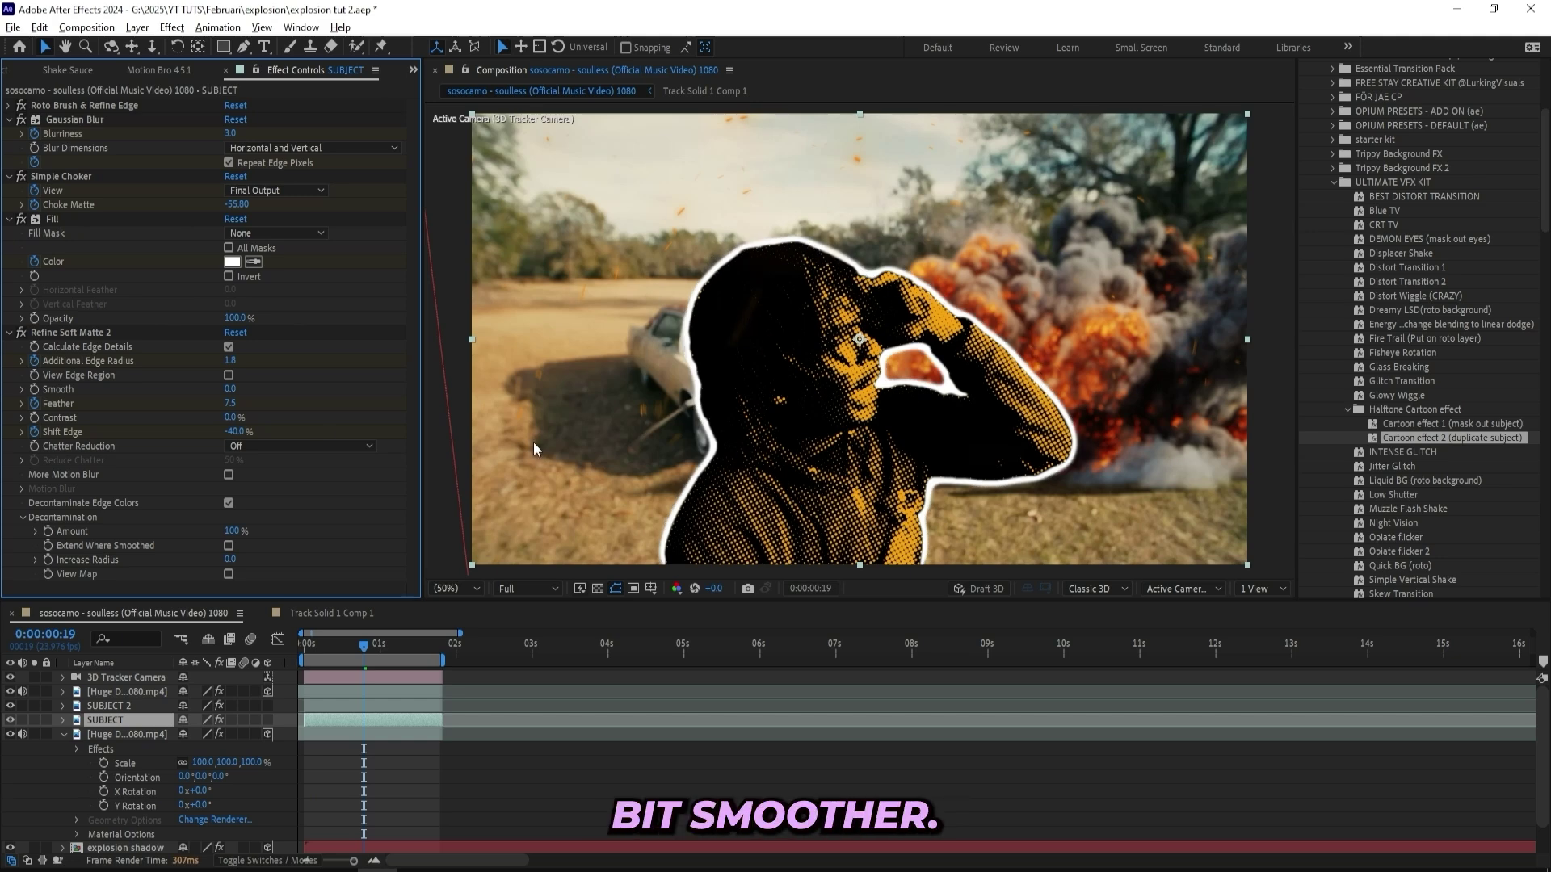
{"action": "left_click", "coordinate": [233, 264]}
{"action": "left_click", "coordinate": [982, 442]}
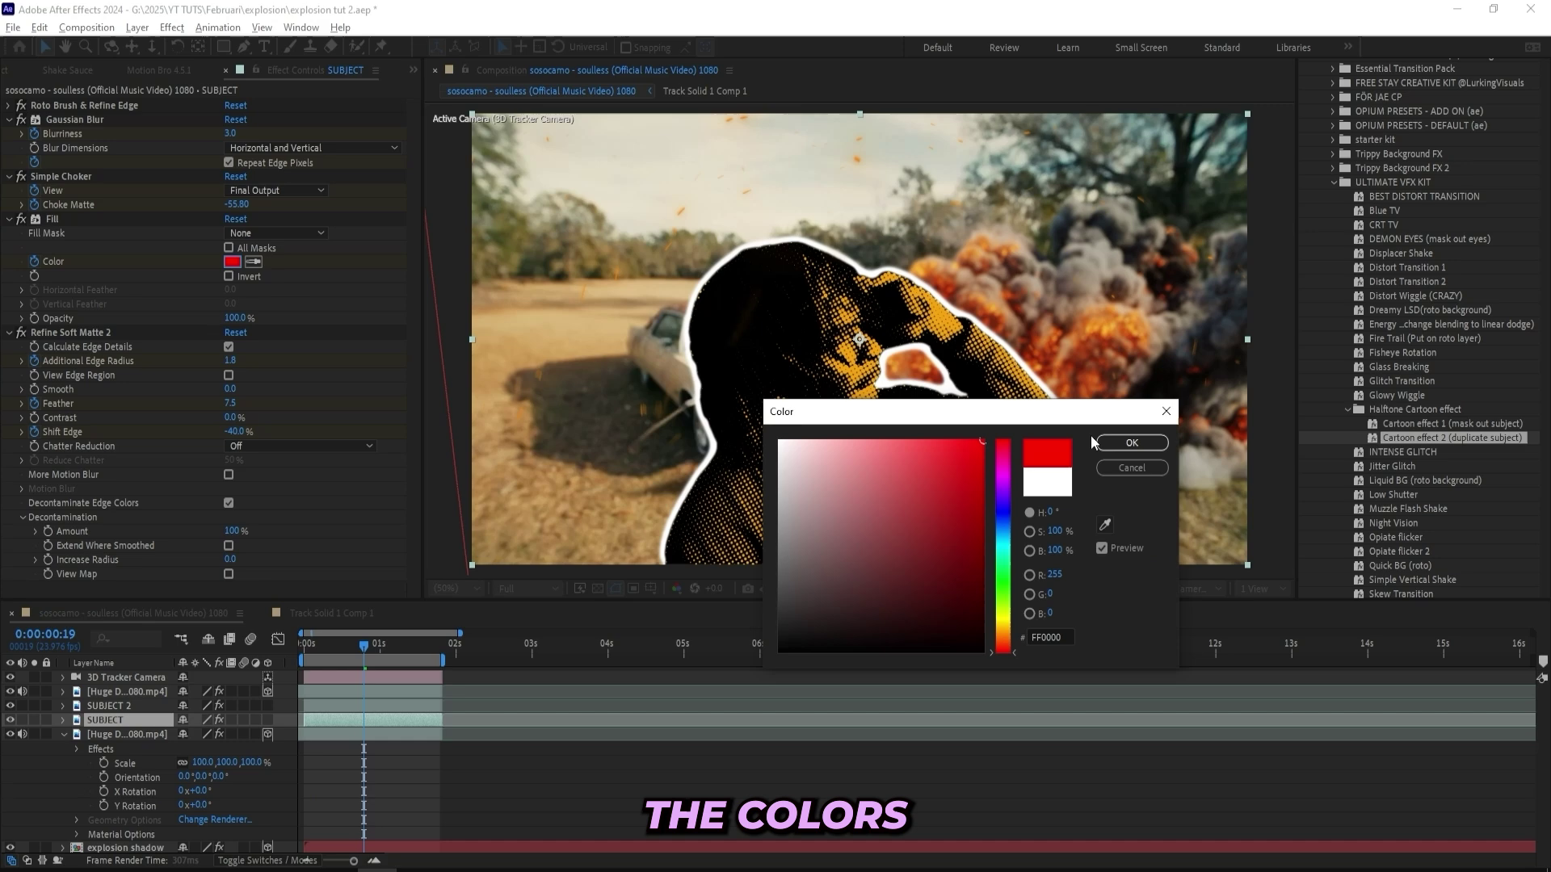
{"action": "left_click", "coordinate": [1130, 465]}
- Save the project, collapse the particles layer's properties and preview the outlined cartoon subject from the first frame
{"action": "left_click", "coordinate": [345, 646]}
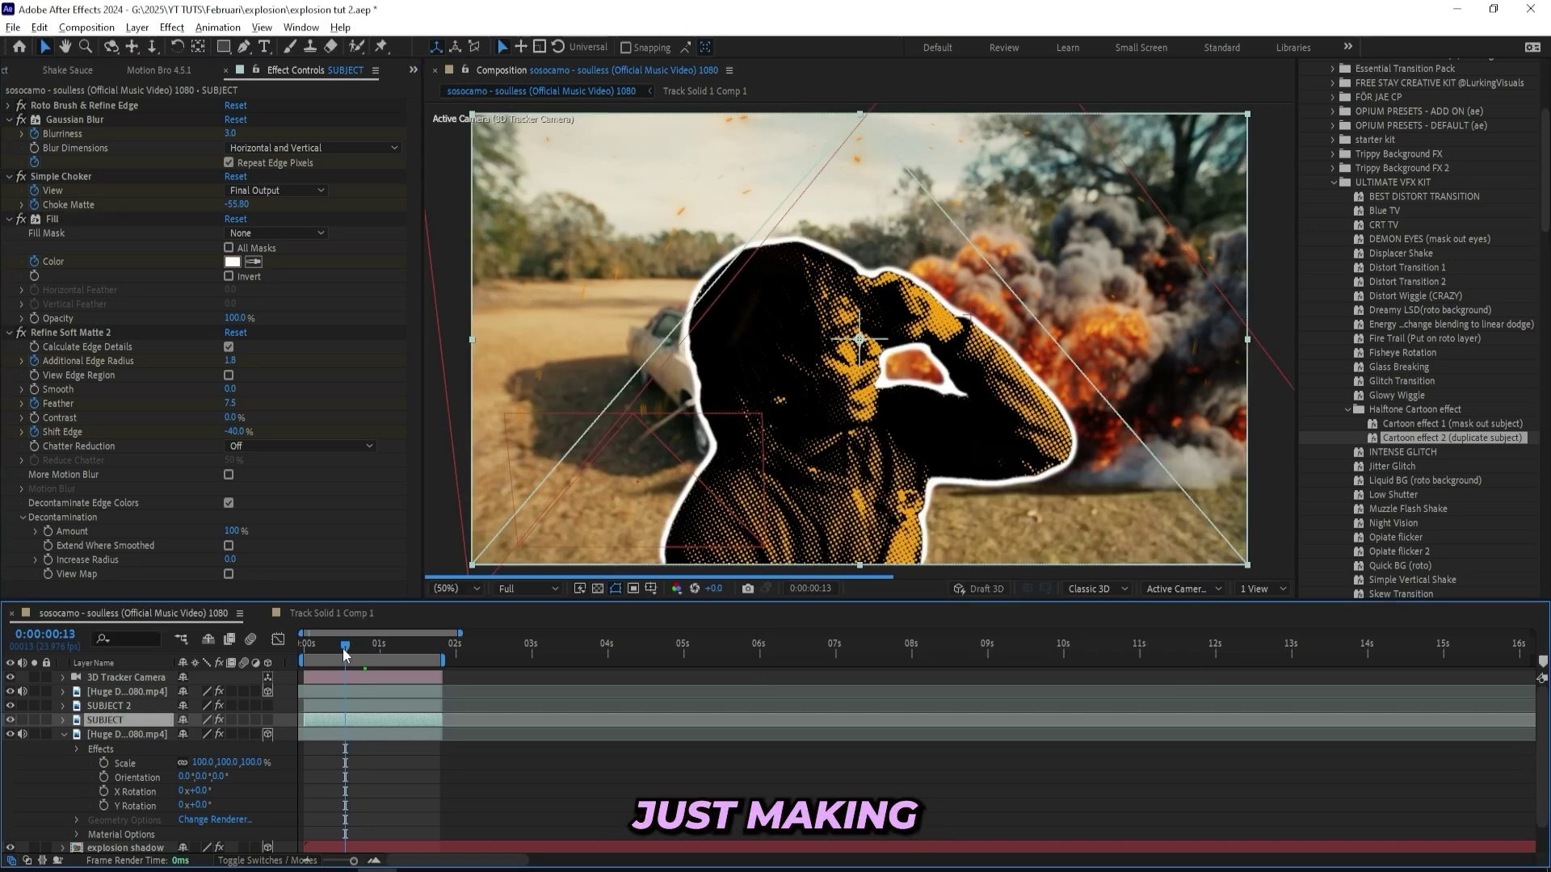
{"action": "key", "text": "ctrl+s"}
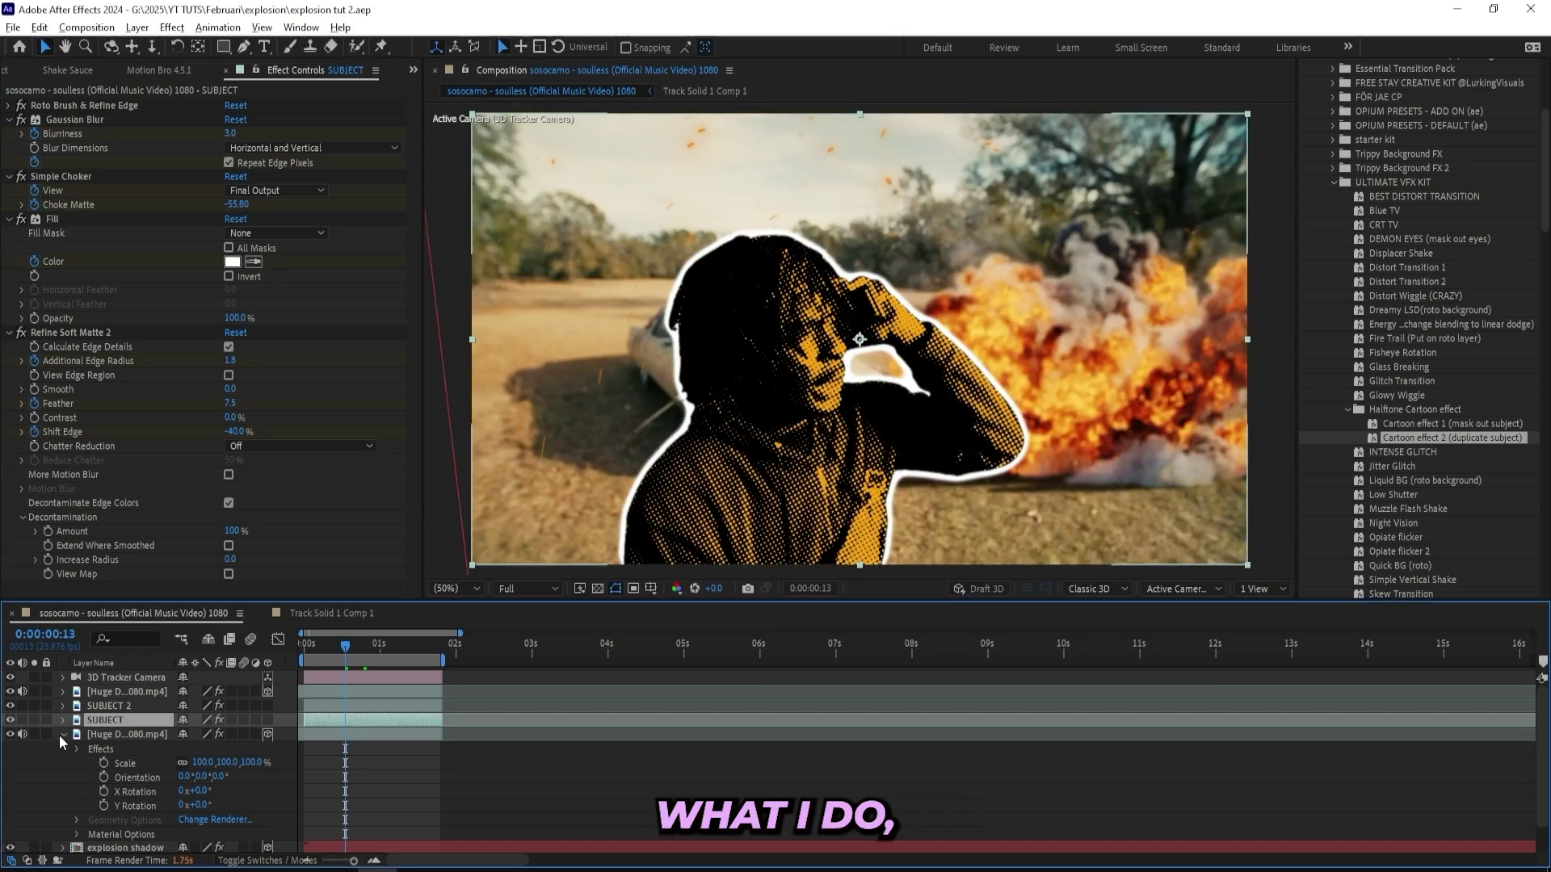
{"action": "left_click", "coordinate": [62, 734]}
{"action": "left_click", "coordinate": [310, 642]}
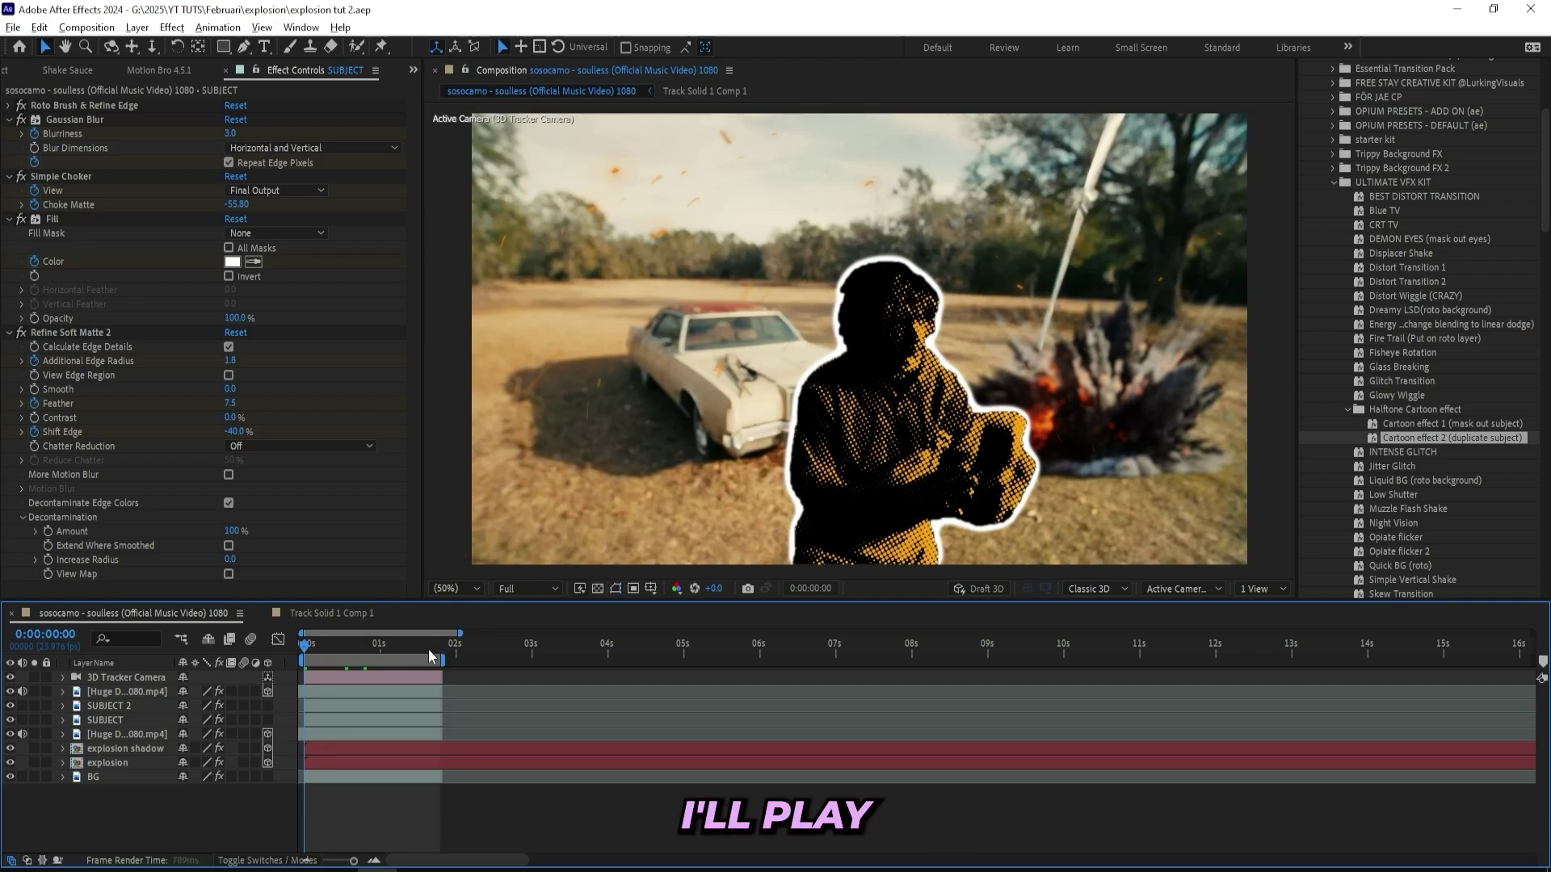
{"action": "key", "text": "space"}
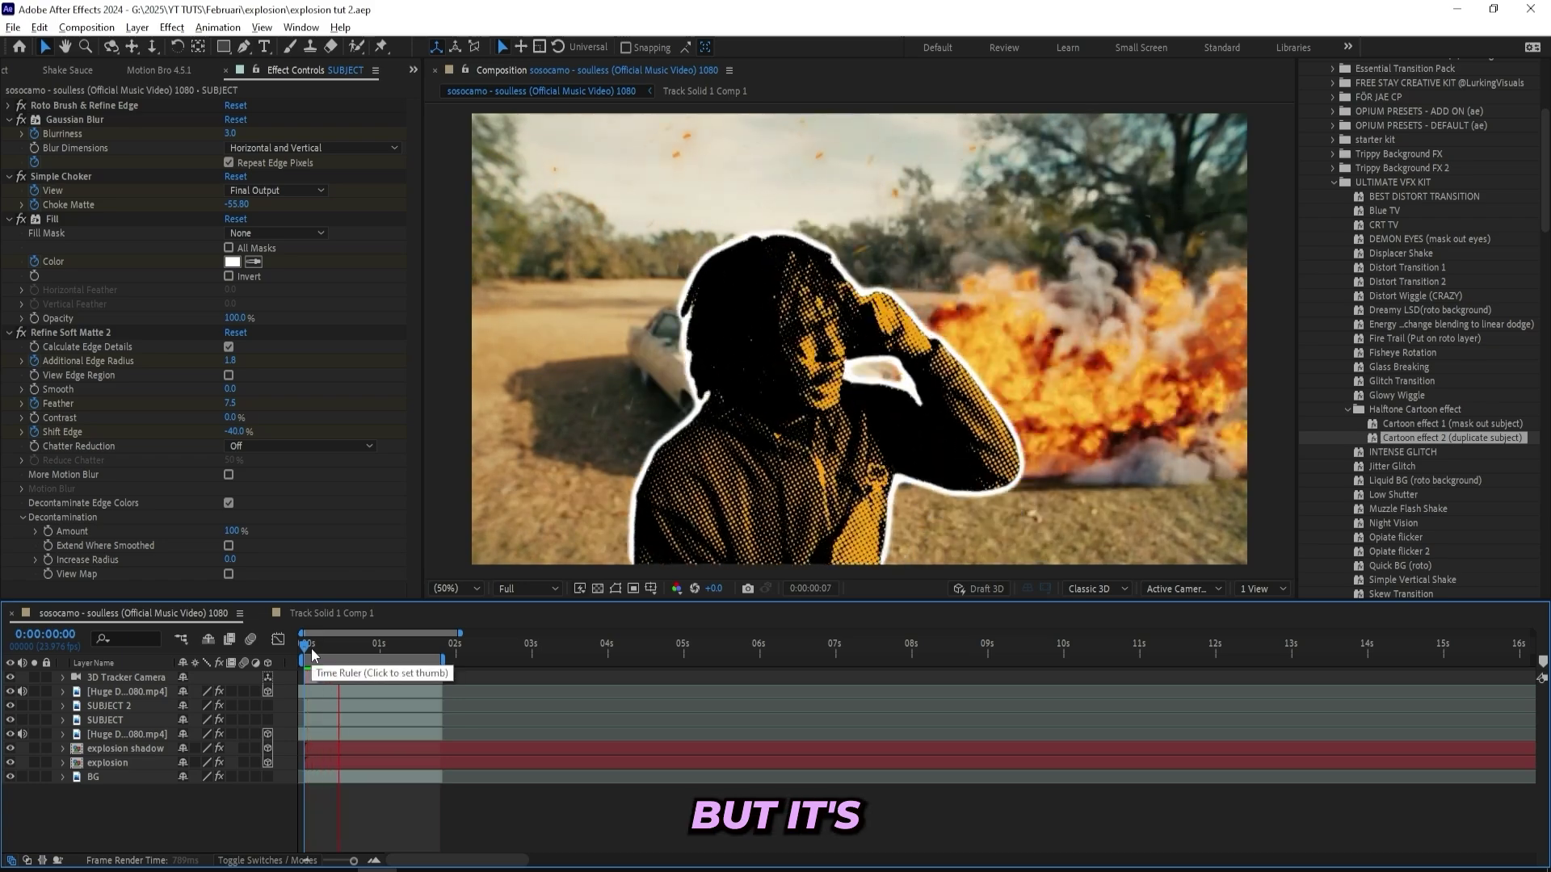
{"action": "key", "text": "space"}
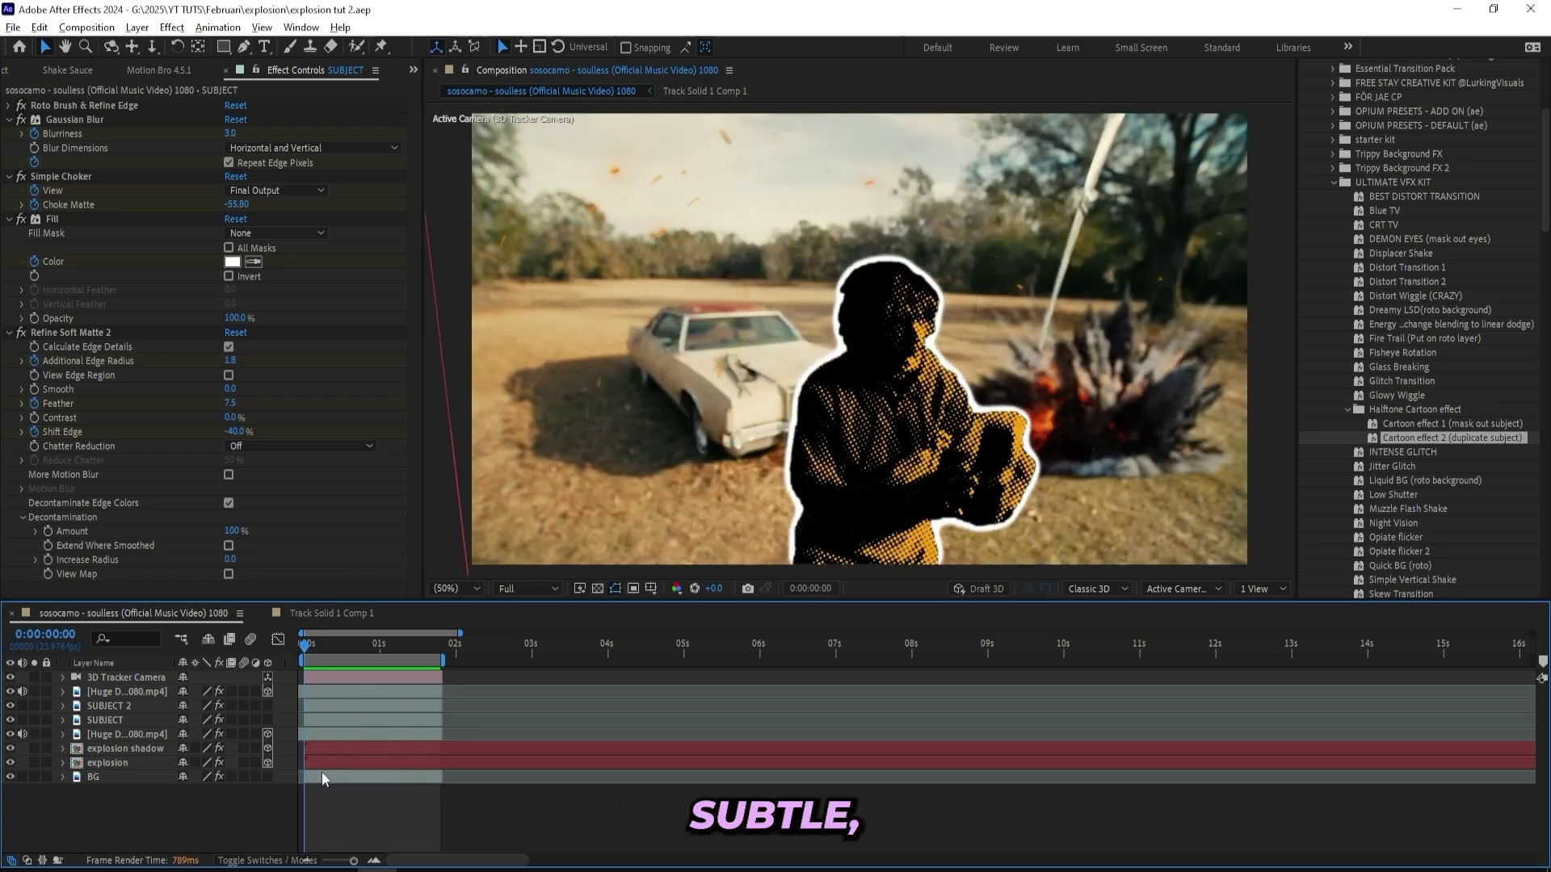
- Apply Curves to the BG layer and shape its RGB curve into a subtle contrast curve with darker shadows
{"action": "left_click", "coordinate": [328, 646]}
{"action": "left_click", "coordinate": [346, 778]}
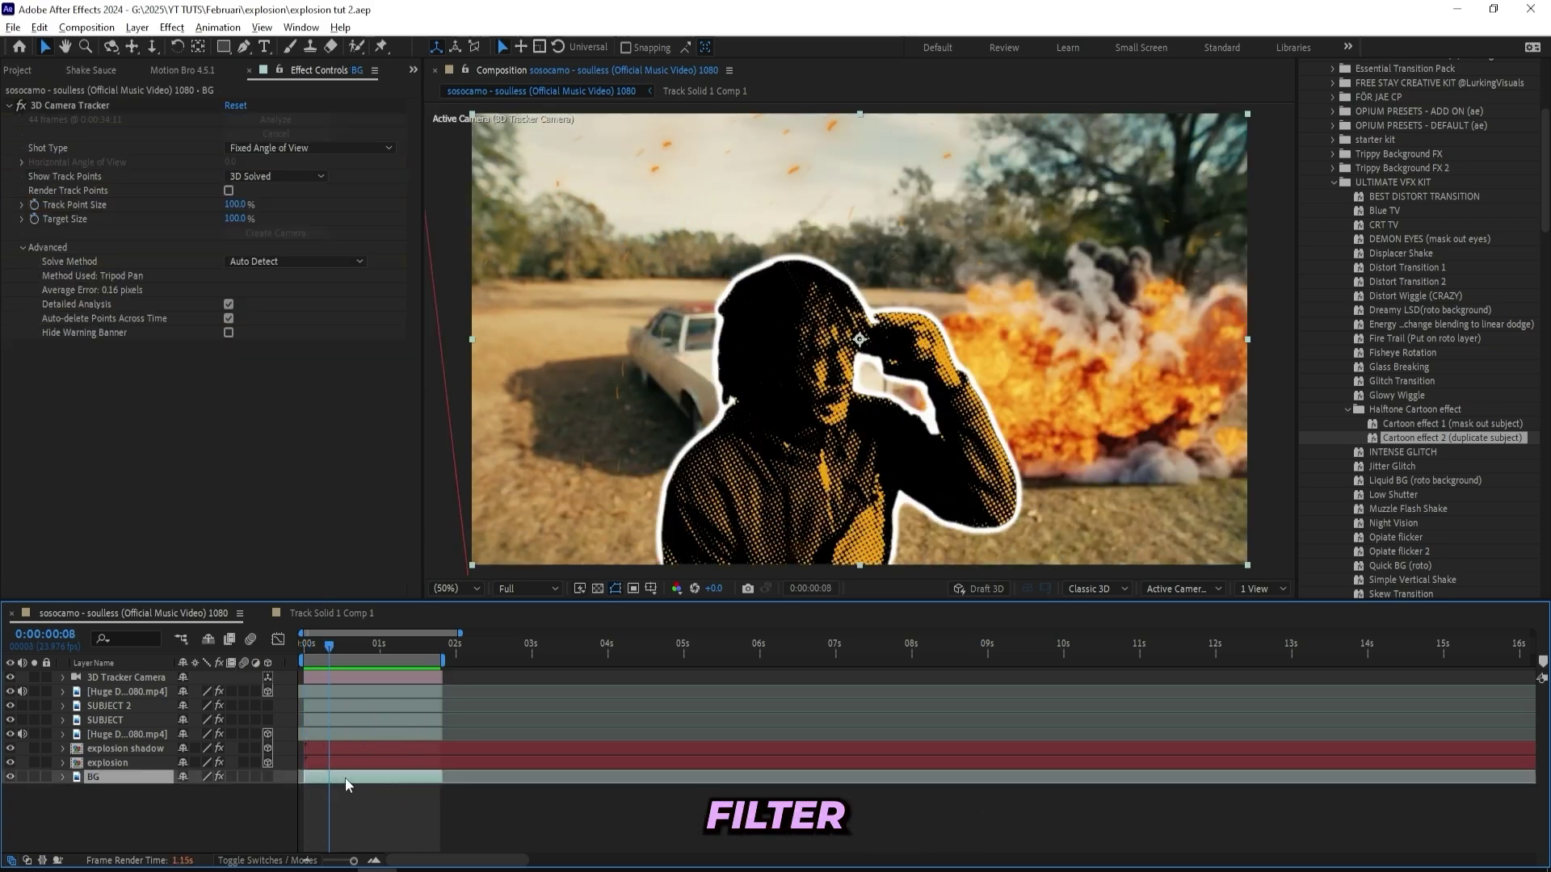
{"action": "left_click", "coordinate": [1390, 167]}
{"action": "type", "text": "curve"}
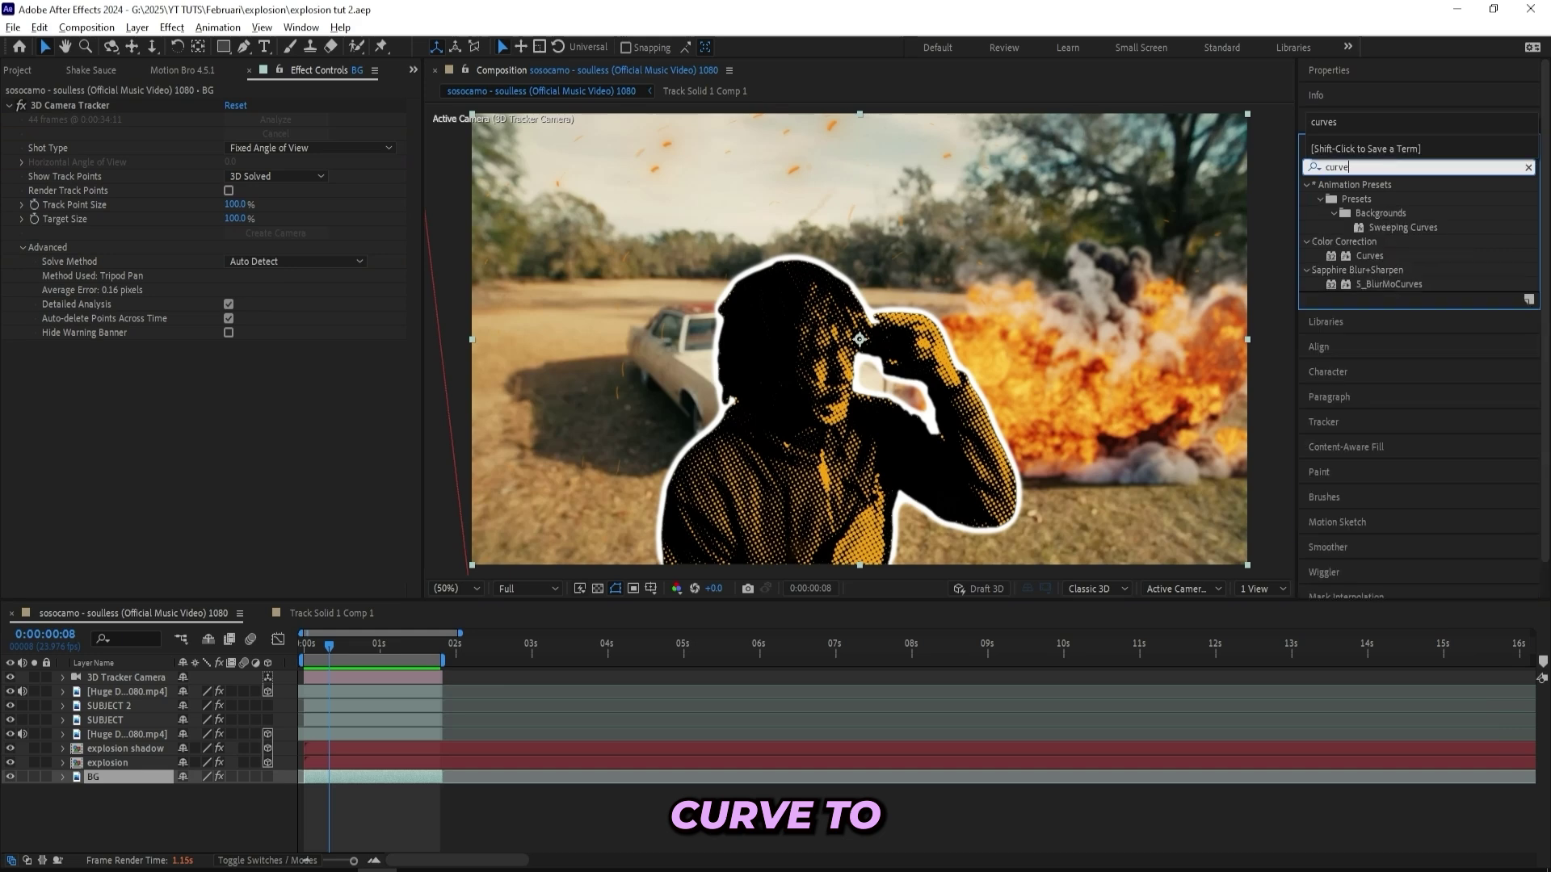
{"action": "type", "text": "s"}
{"action": "left_click_drag", "start_coordinate": [1369, 256], "coordinate": [370, 777]}
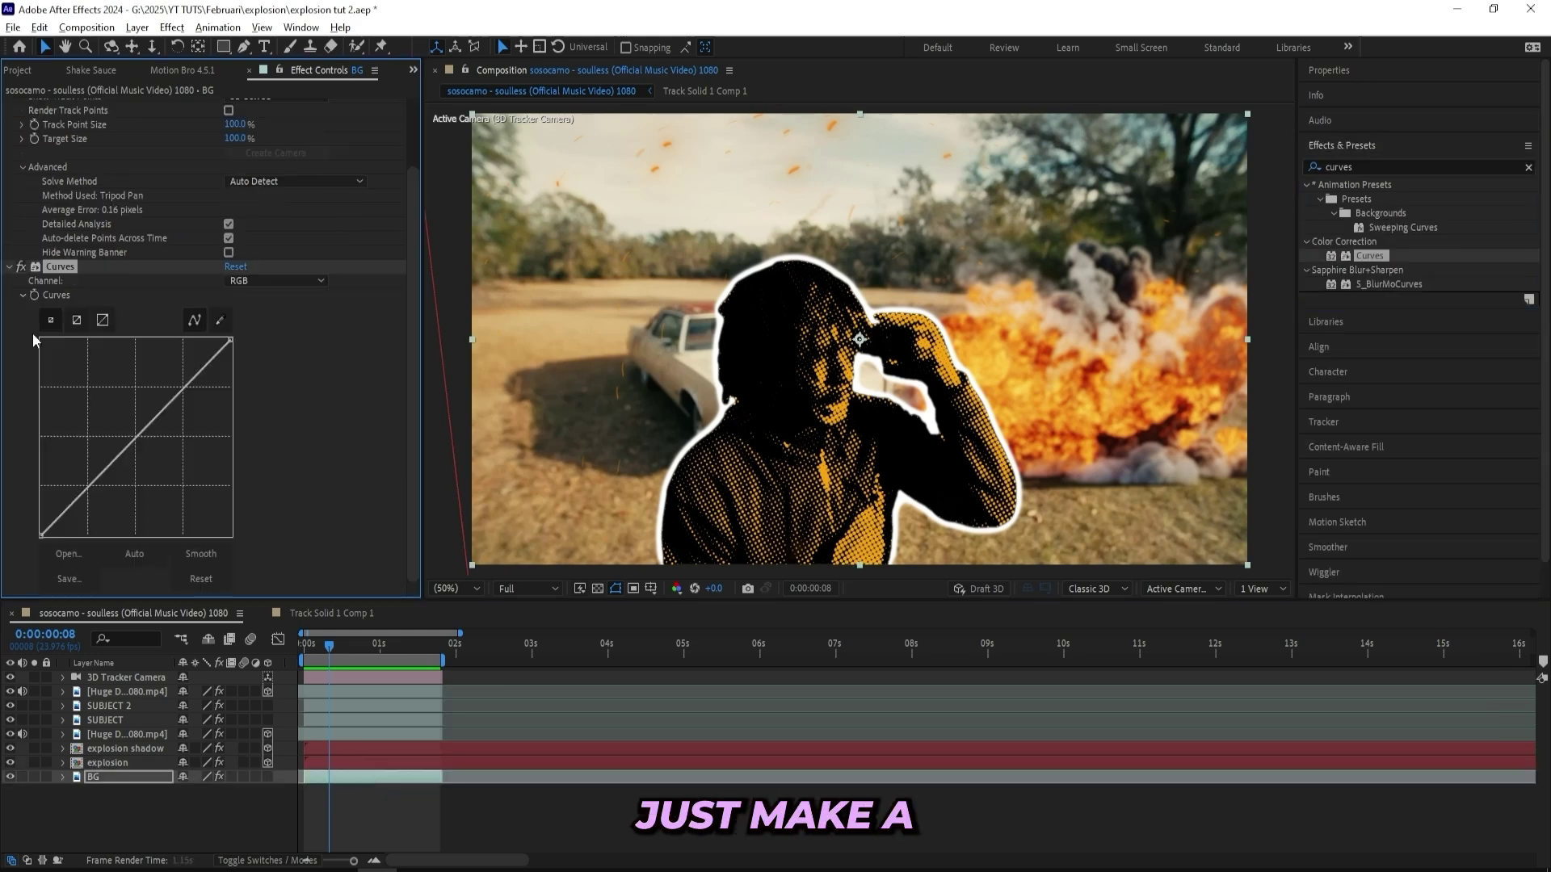
{"action": "left_click_drag", "start_coordinate": [87, 487], "coordinate": [94, 504]}
{"action": "left_click_drag", "start_coordinate": [149, 443], "coordinate": [155, 408]}
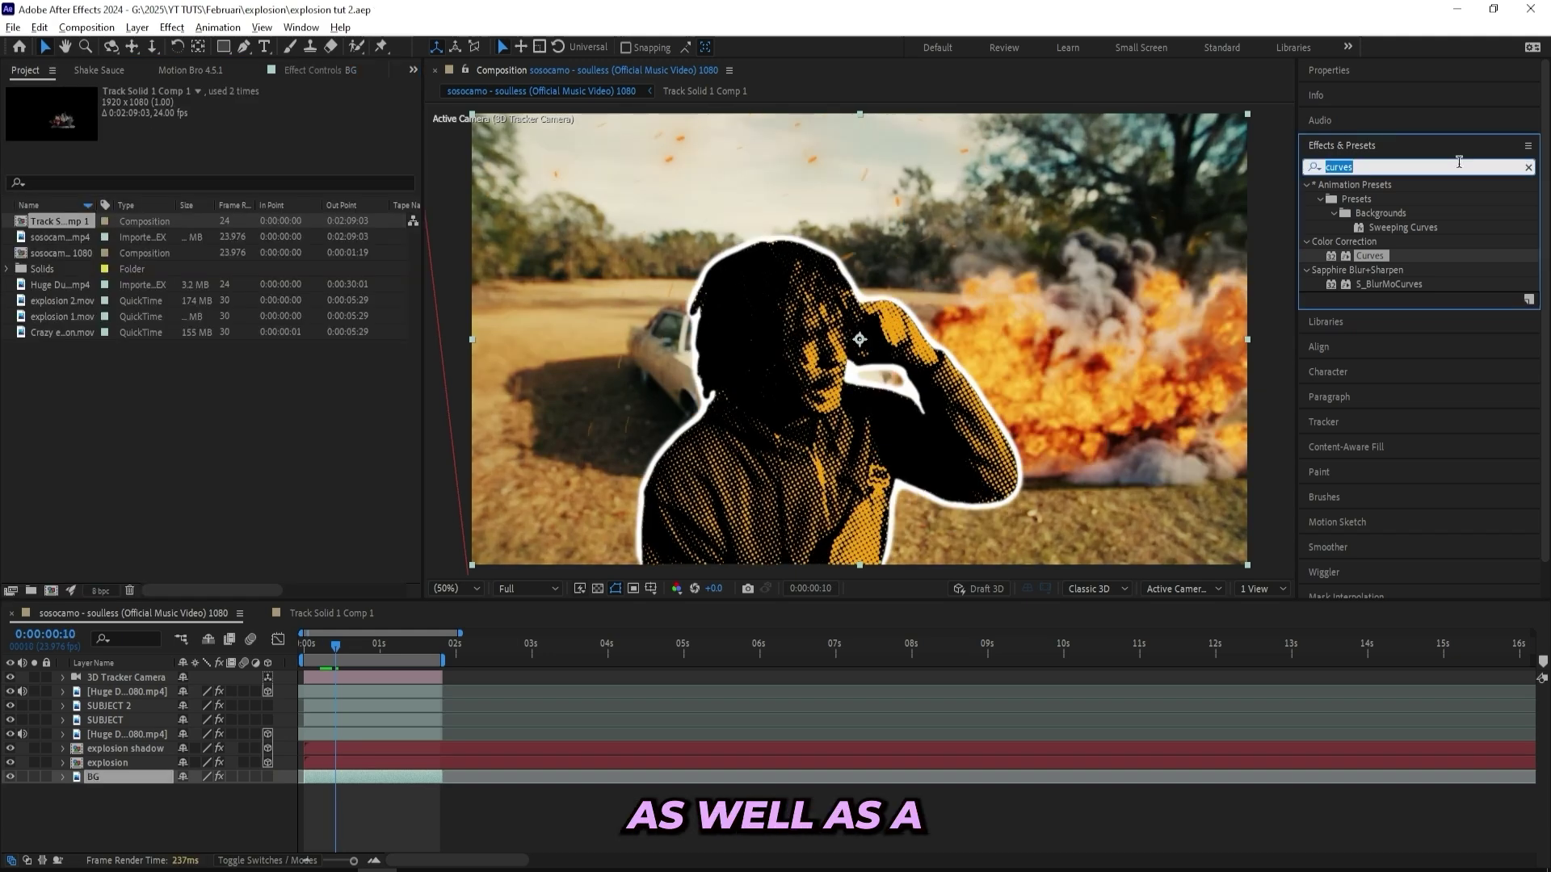
- Add the S_Vignette effect to the BG layer and set its color to orange FFA200
{"action": "type", "text": "s_vign"}
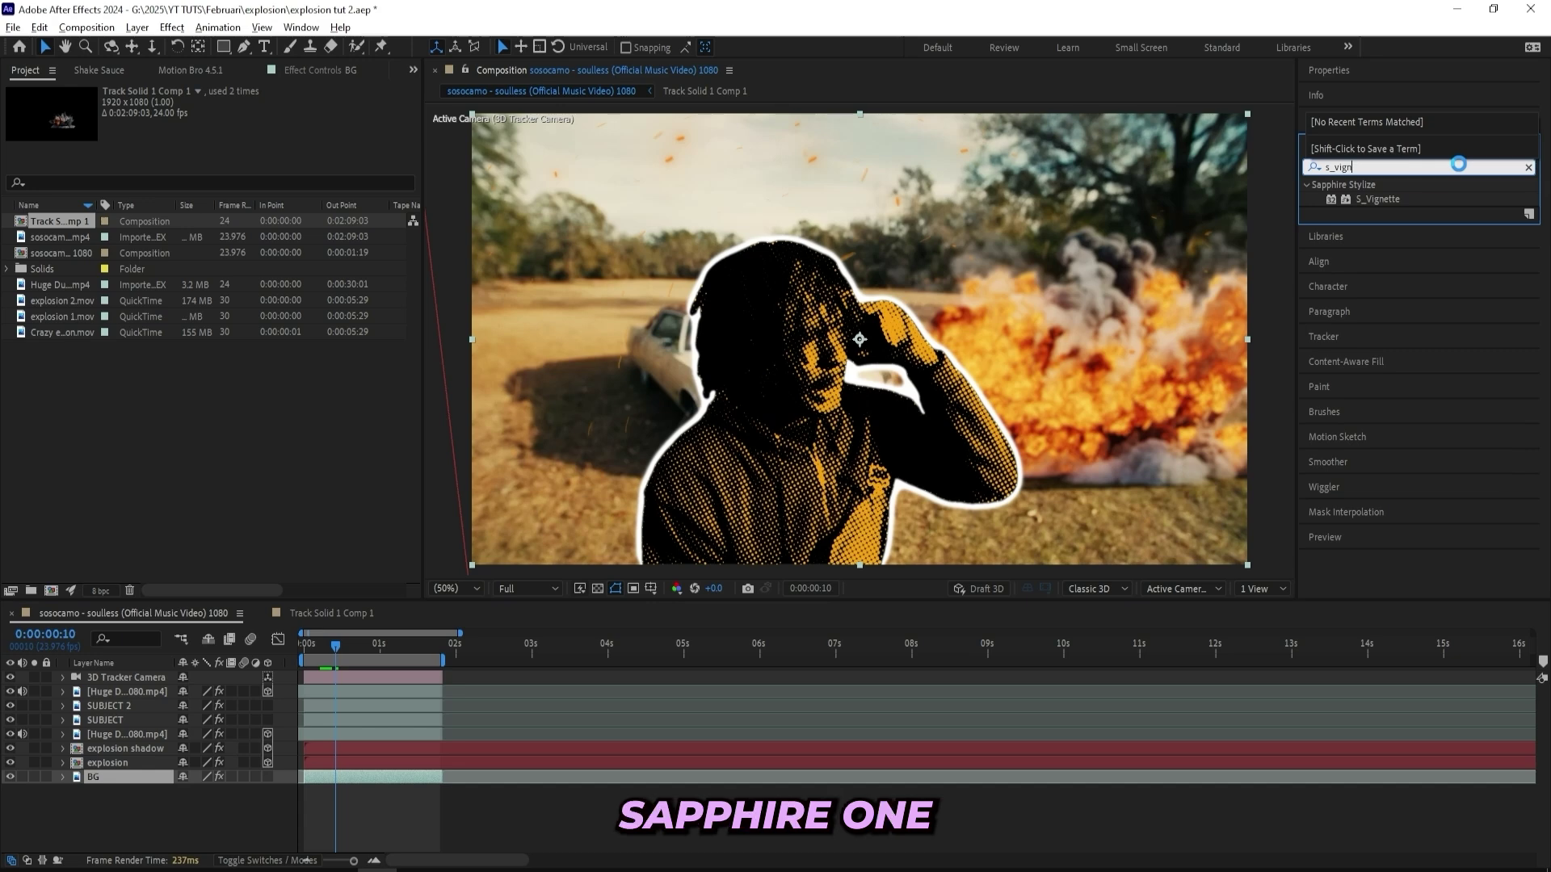
{"action": "double_click", "coordinate": [1377, 198]}
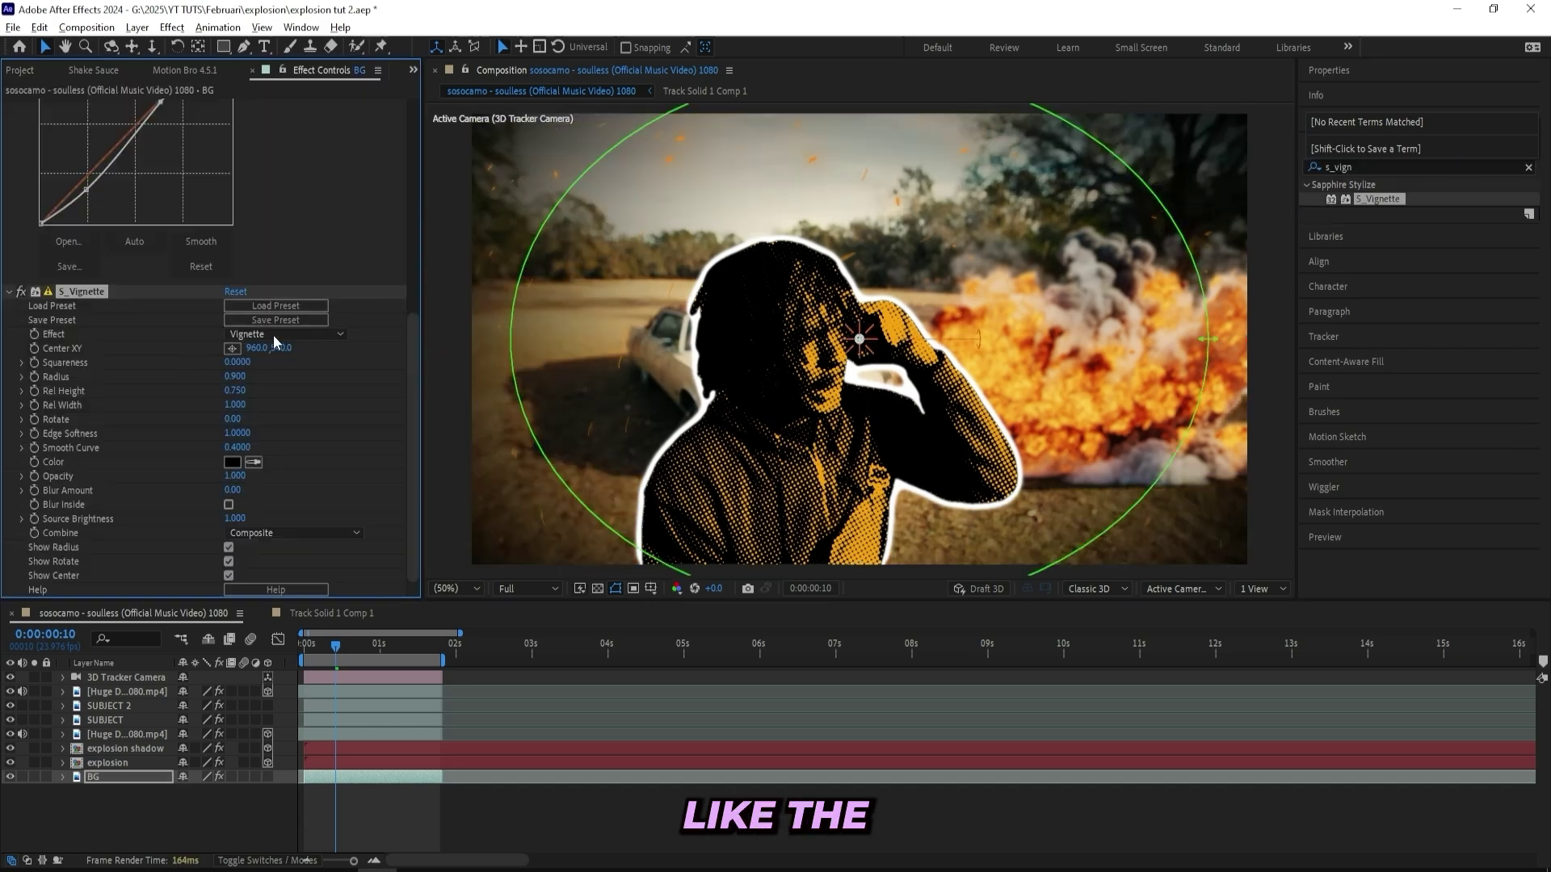
{"action": "left_click", "coordinate": [232, 462]}
{"action": "left_click_drag", "start_coordinate": [1000, 570], "coordinate": [1002, 635]}
{"action": "left_click", "coordinate": [983, 442]}
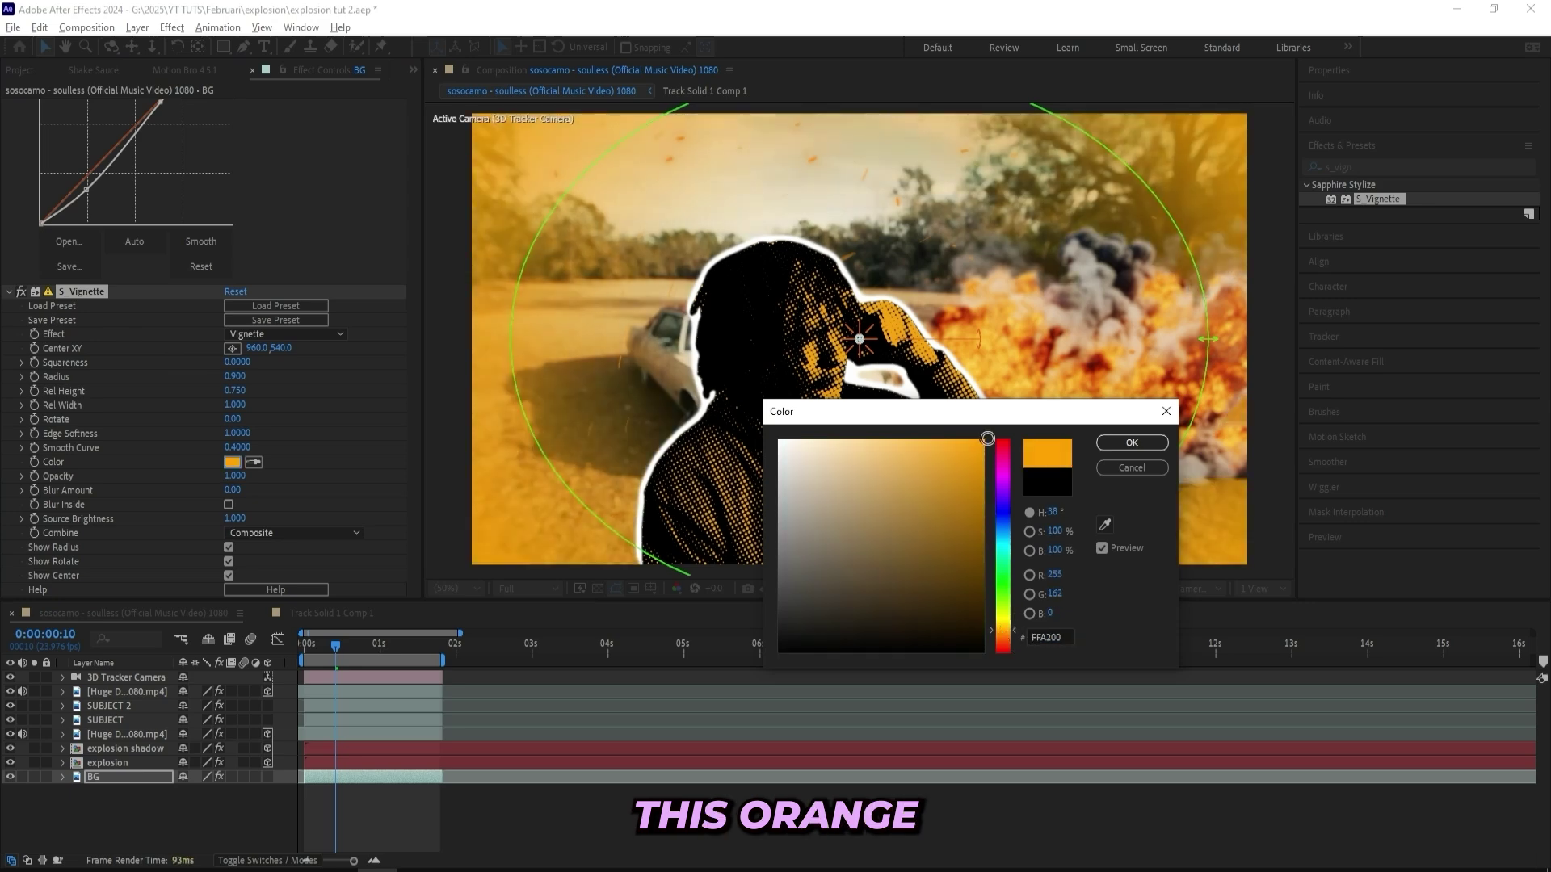
{"action": "left_click", "coordinate": [1131, 442]}
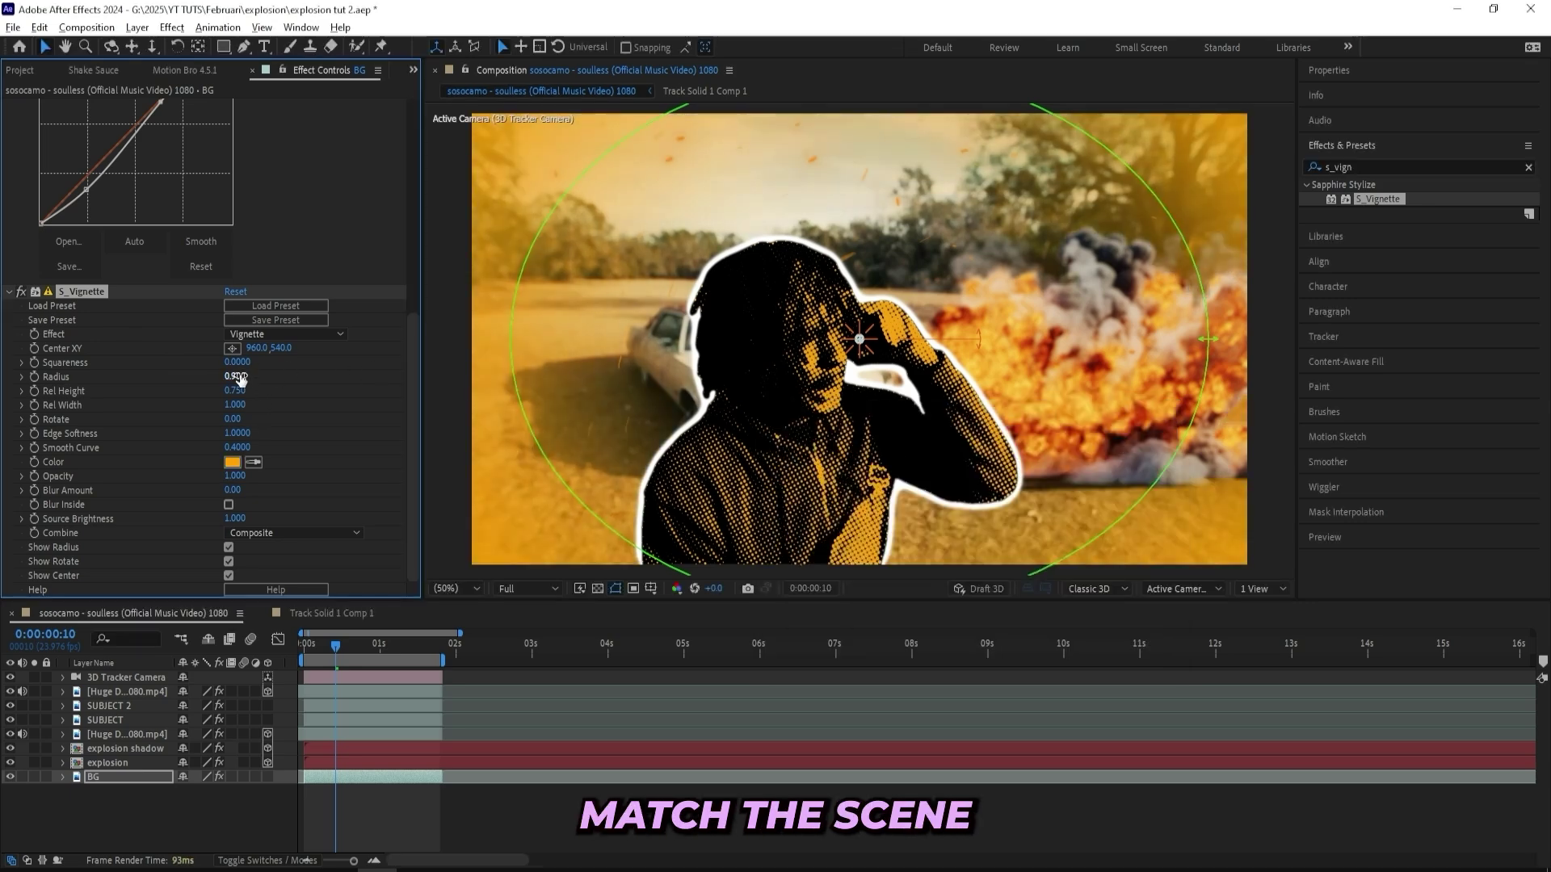
- Widen the vignette's Radius to 1.290 and switch the effect off and on to compare the look
{"action": "left_click_drag", "start_coordinate": [241, 376], "coordinate": [274, 380]}
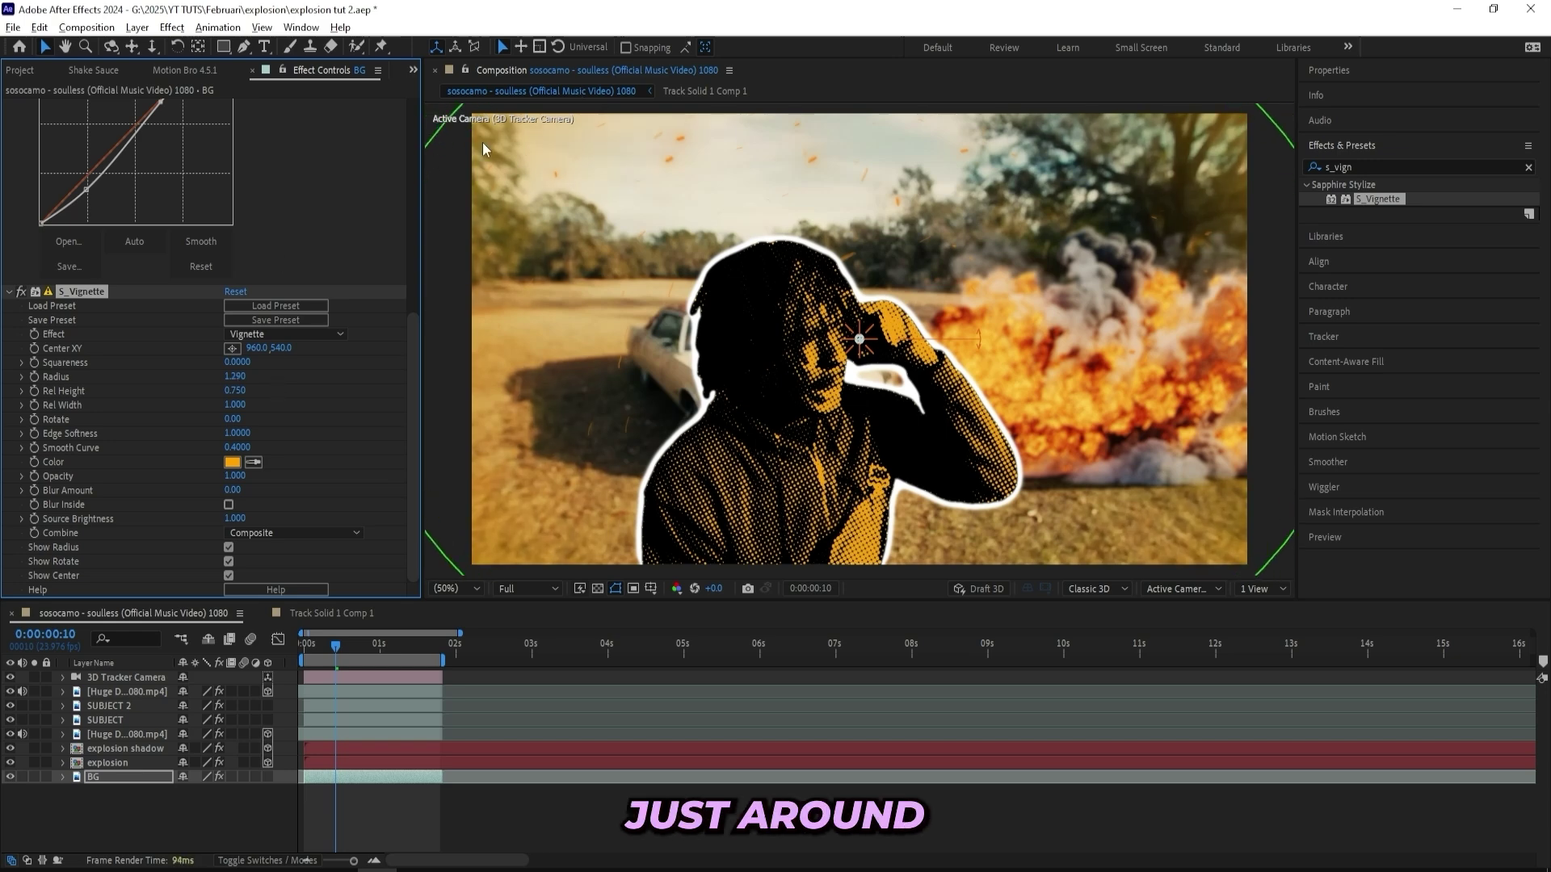
{"action": "left_click", "coordinate": [36, 294]}
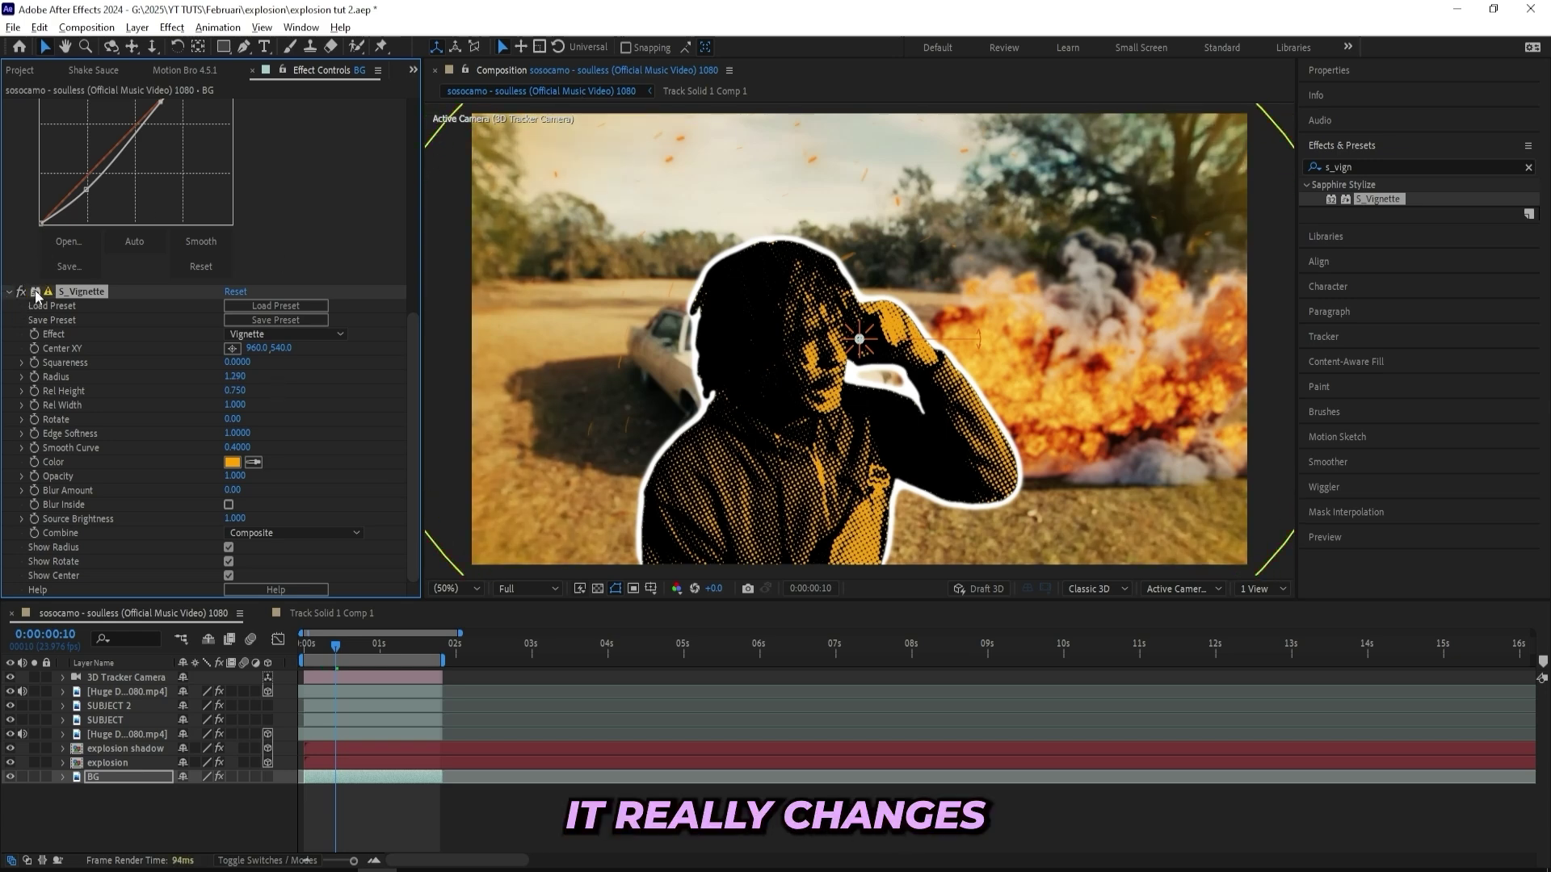
{"action": "left_click", "coordinate": [20, 294]}
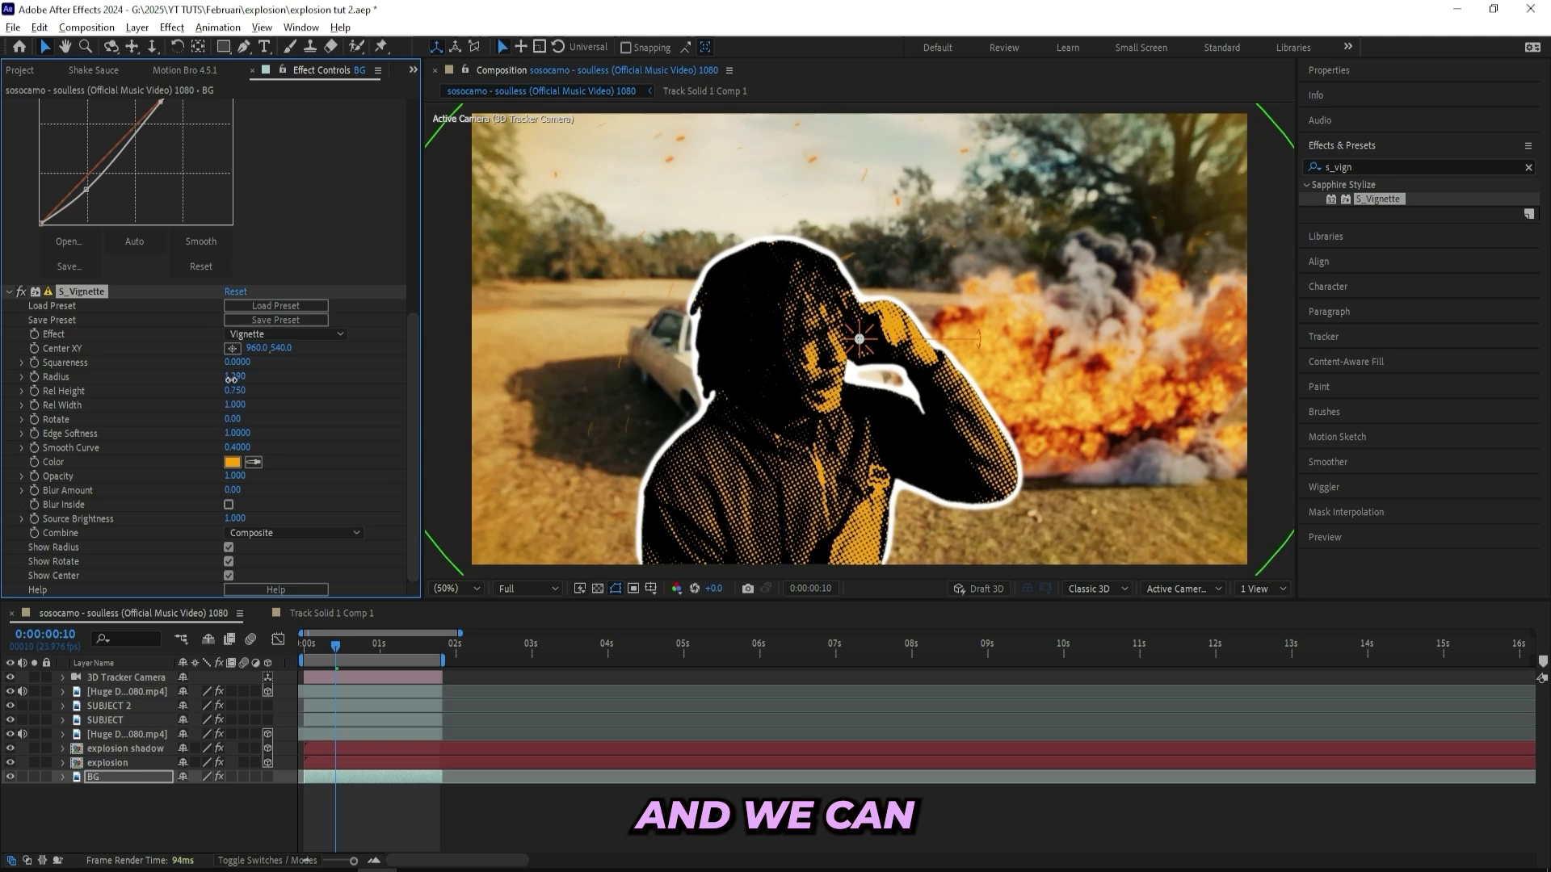
- Animate the vignette's Radius from 1.310 at 0:00:00:22 to 1.160 at 0:00:01:18 and check the frames in between
{"action": "left_click_drag", "start_coordinate": [229, 379], "coordinate": [145, 379]}
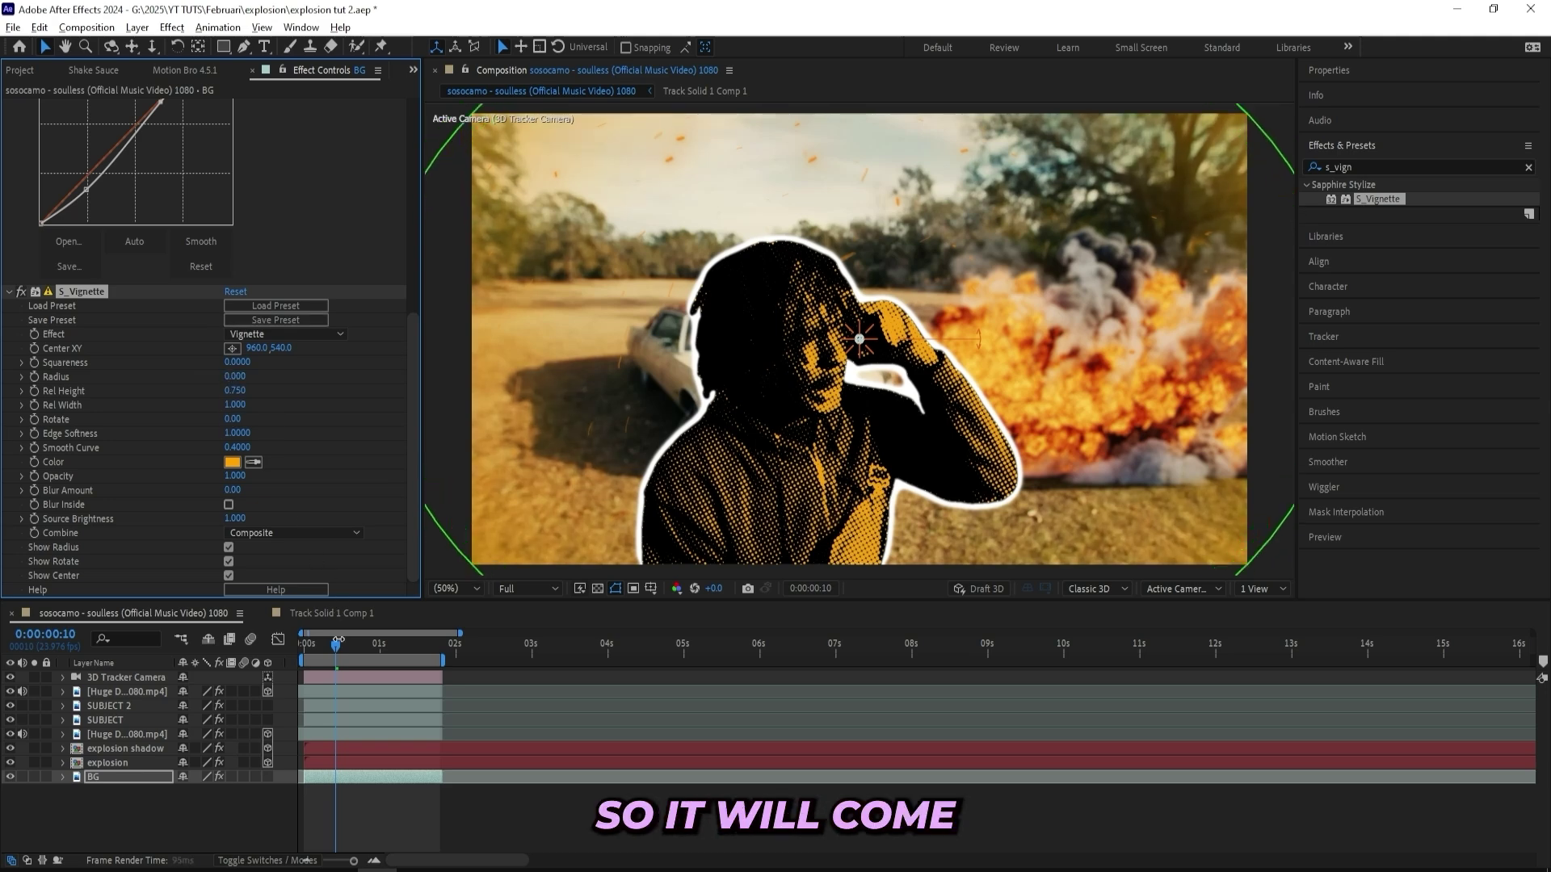
{"action": "left_click", "coordinate": [405, 646]}
{"action": "left_click", "coordinate": [437, 647]}
{"action": "left_click", "coordinate": [46, 378]}
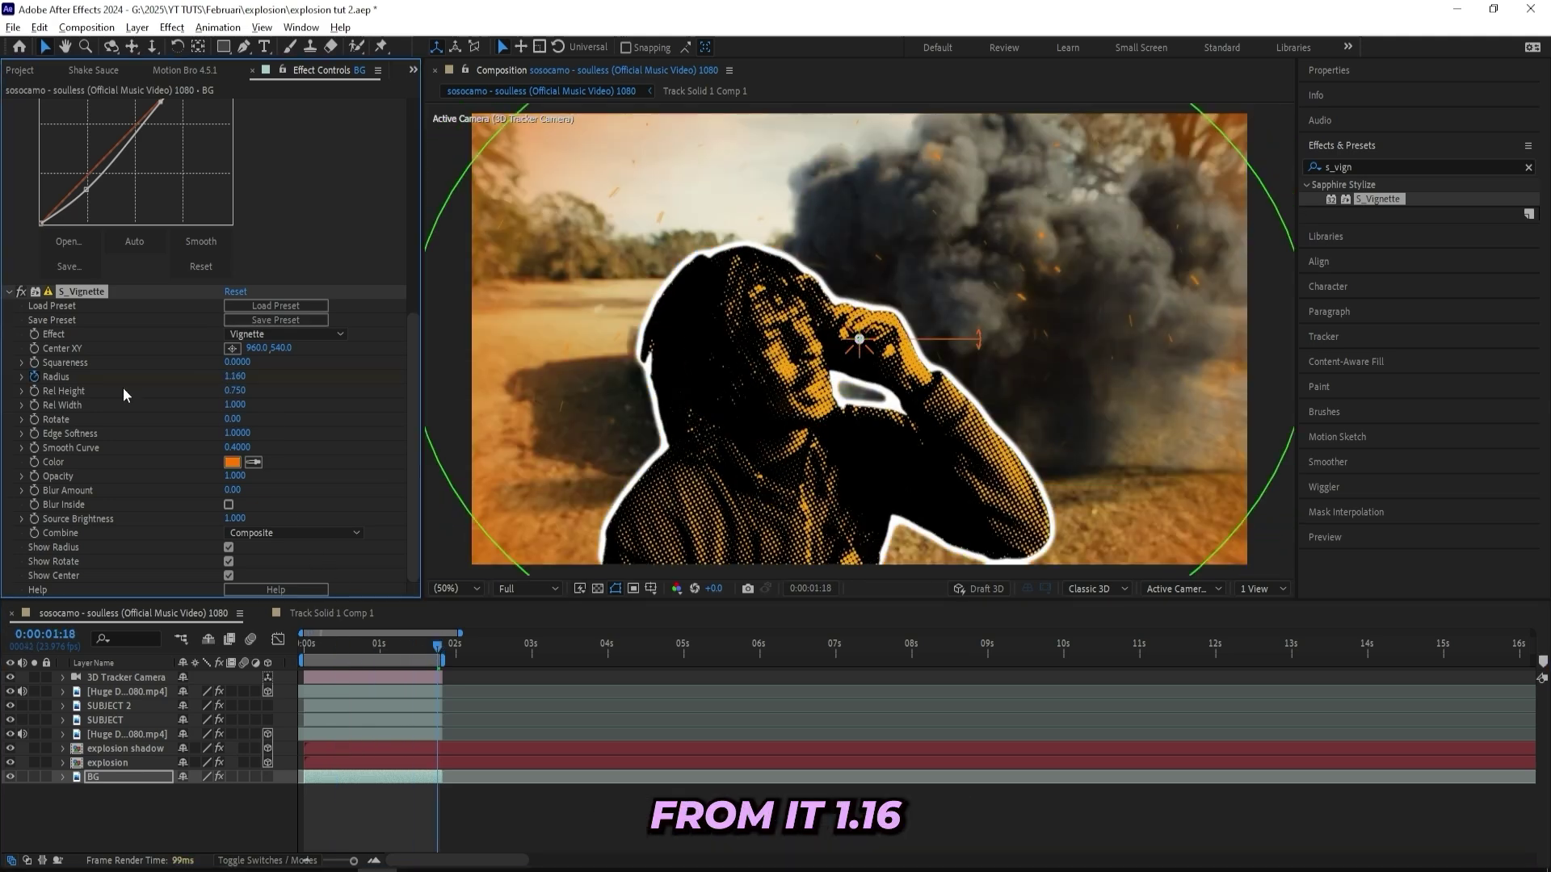
{"action": "left_click_drag", "start_coordinate": [437, 646], "coordinate": [394, 653]}
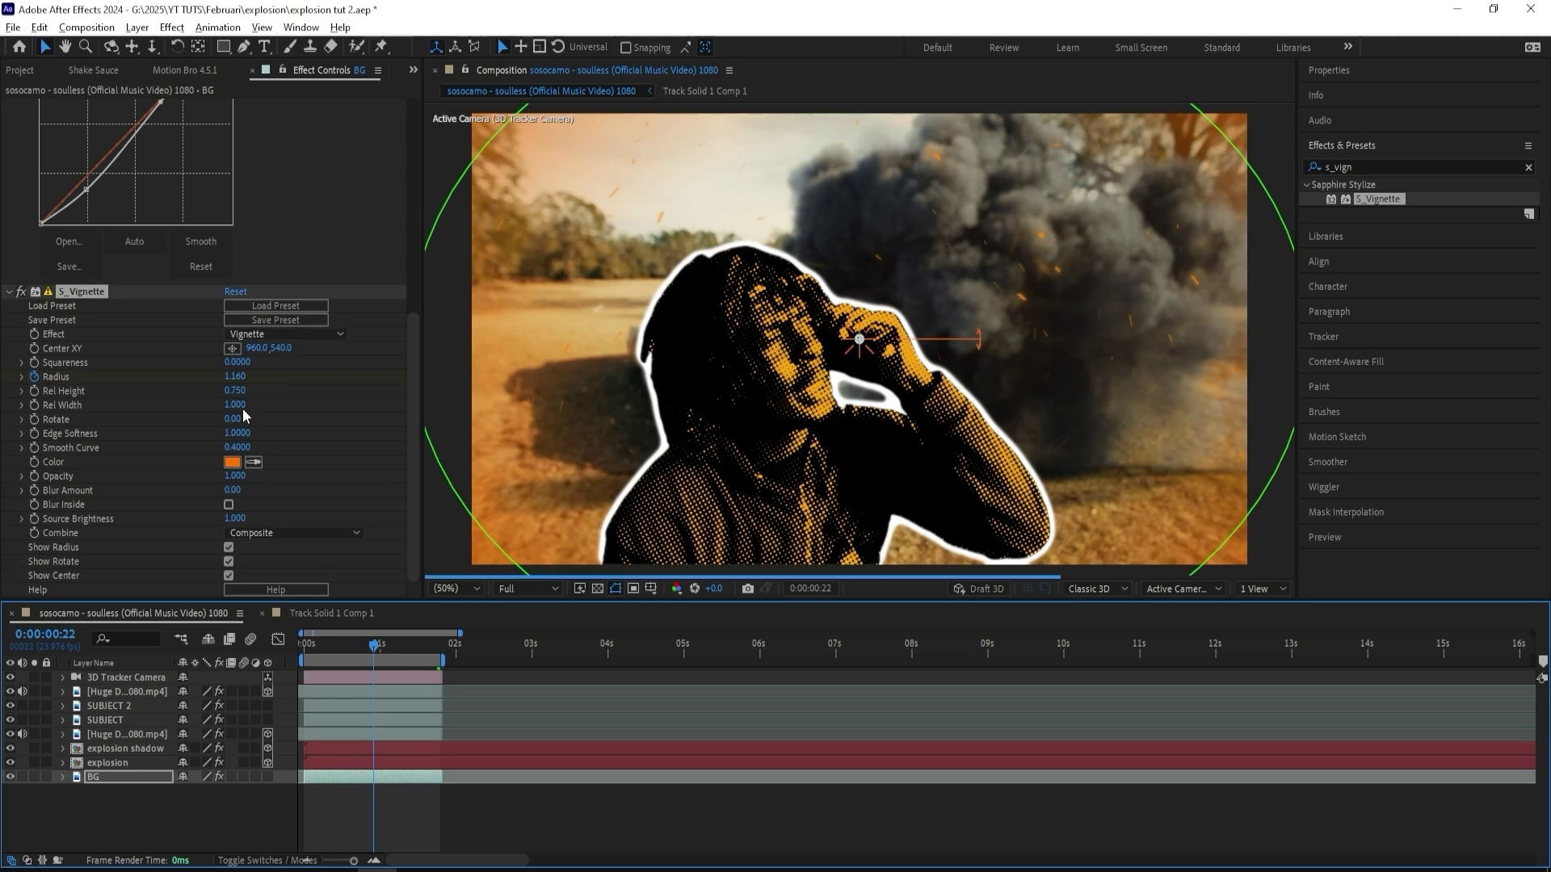
{"action": "left_click_drag", "start_coordinate": [240, 377], "coordinate": [255, 378]}
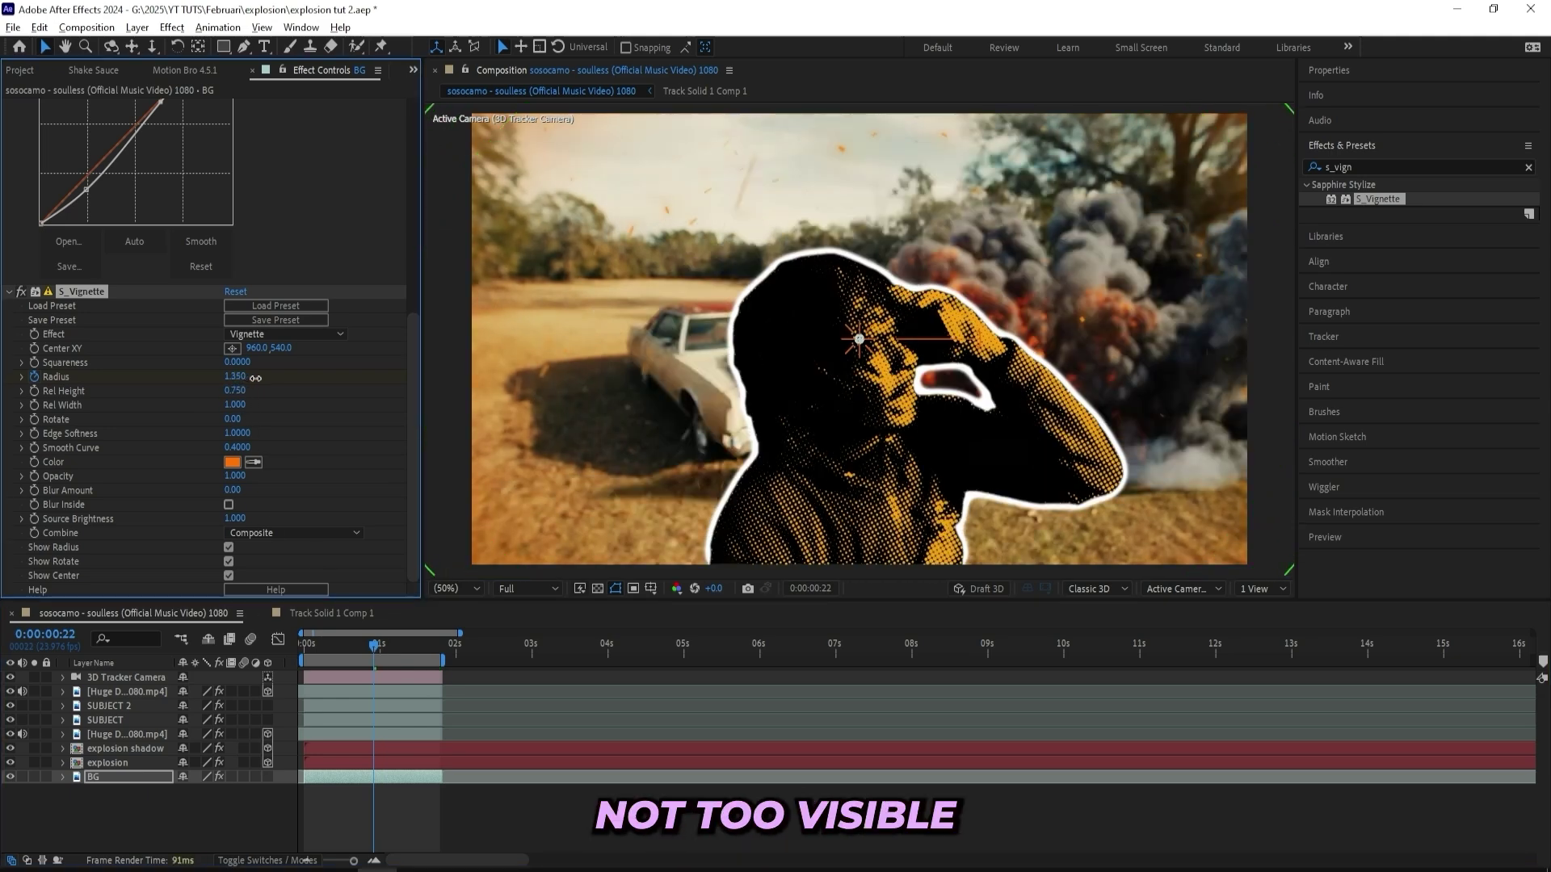
{"action": "left_click", "coordinate": [385, 830]}
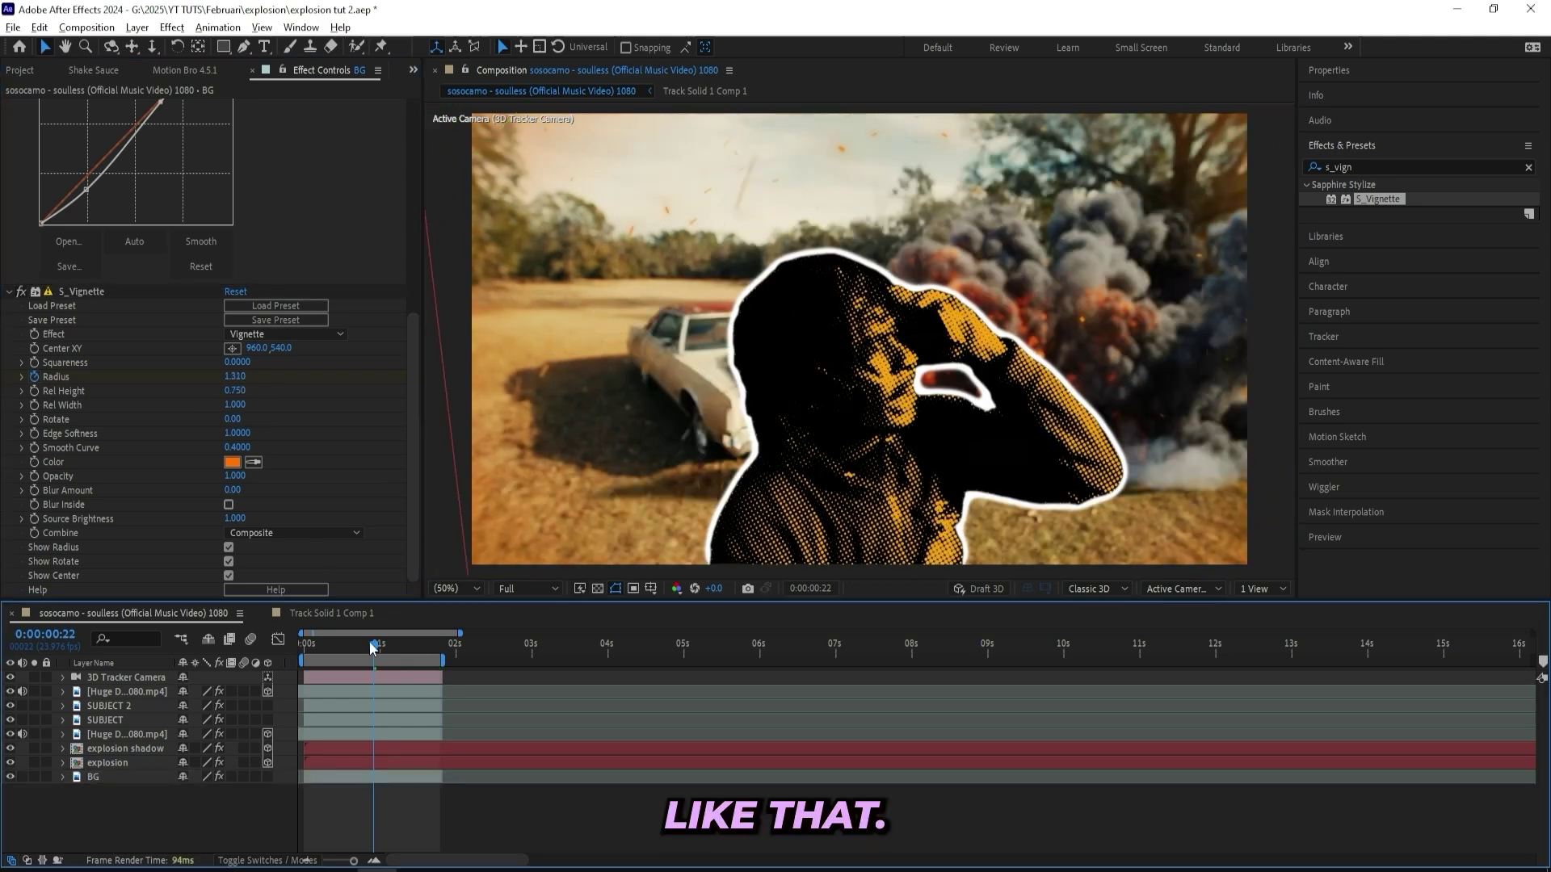
{"action": "left_click_drag", "start_coordinate": [376, 646], "coordinate": [395, 644]}
- Apply S_Hotspots to the BG layer and place it above S_Vignette in the effect order
{"action": "left_click", "coordinate": [1363, 194]}
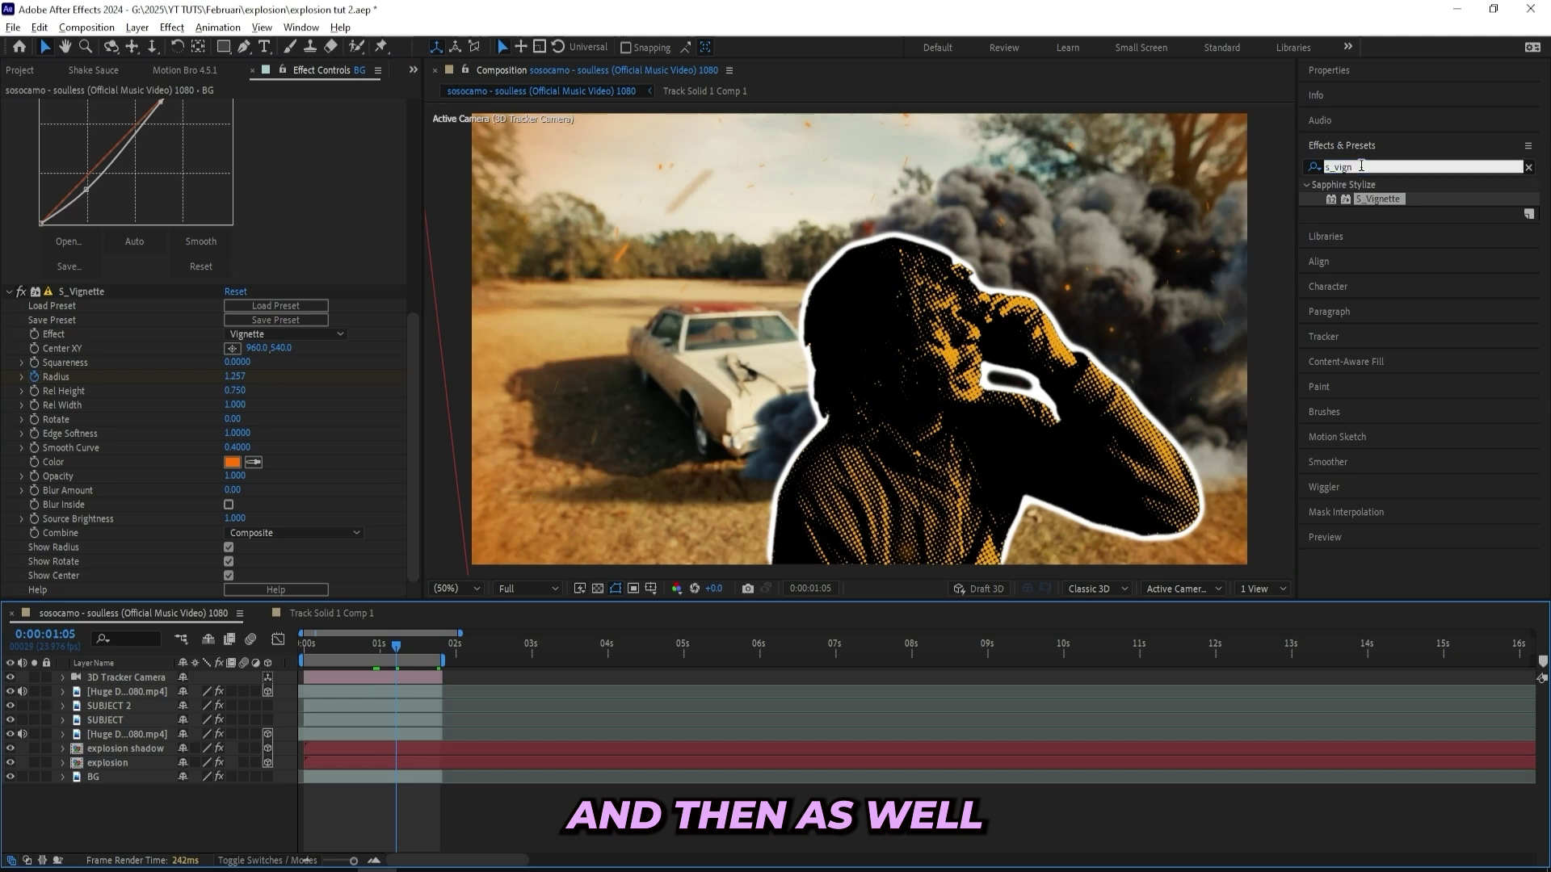
{"action": "type", "text": "s_hotspot"}
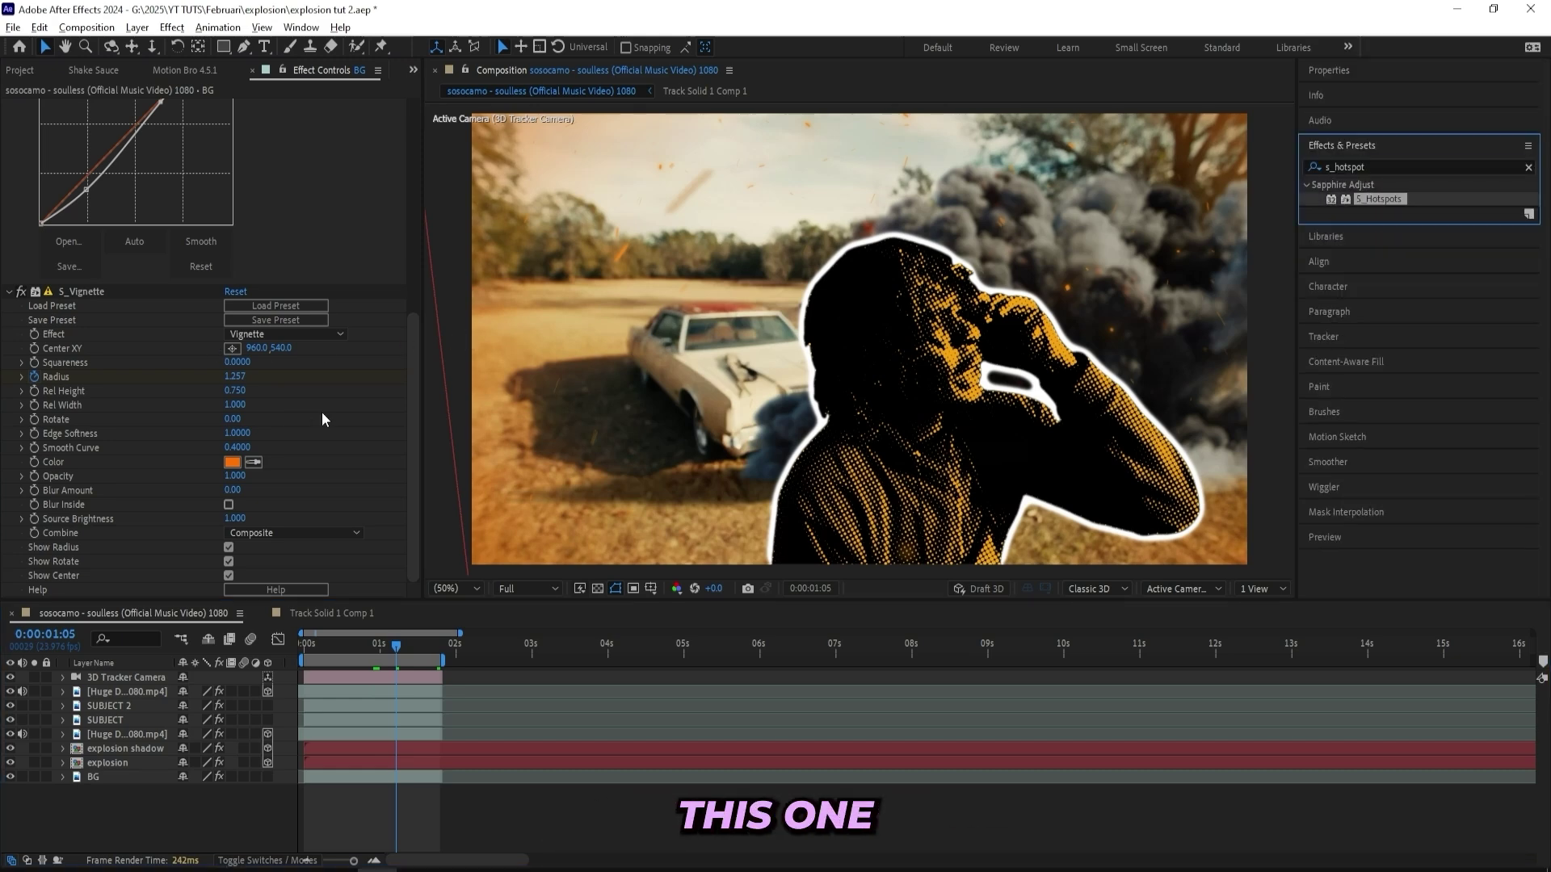
{"action": "left_click_drag", "start_coordinate": [1378, 199], "coordinate": [386, 774]}
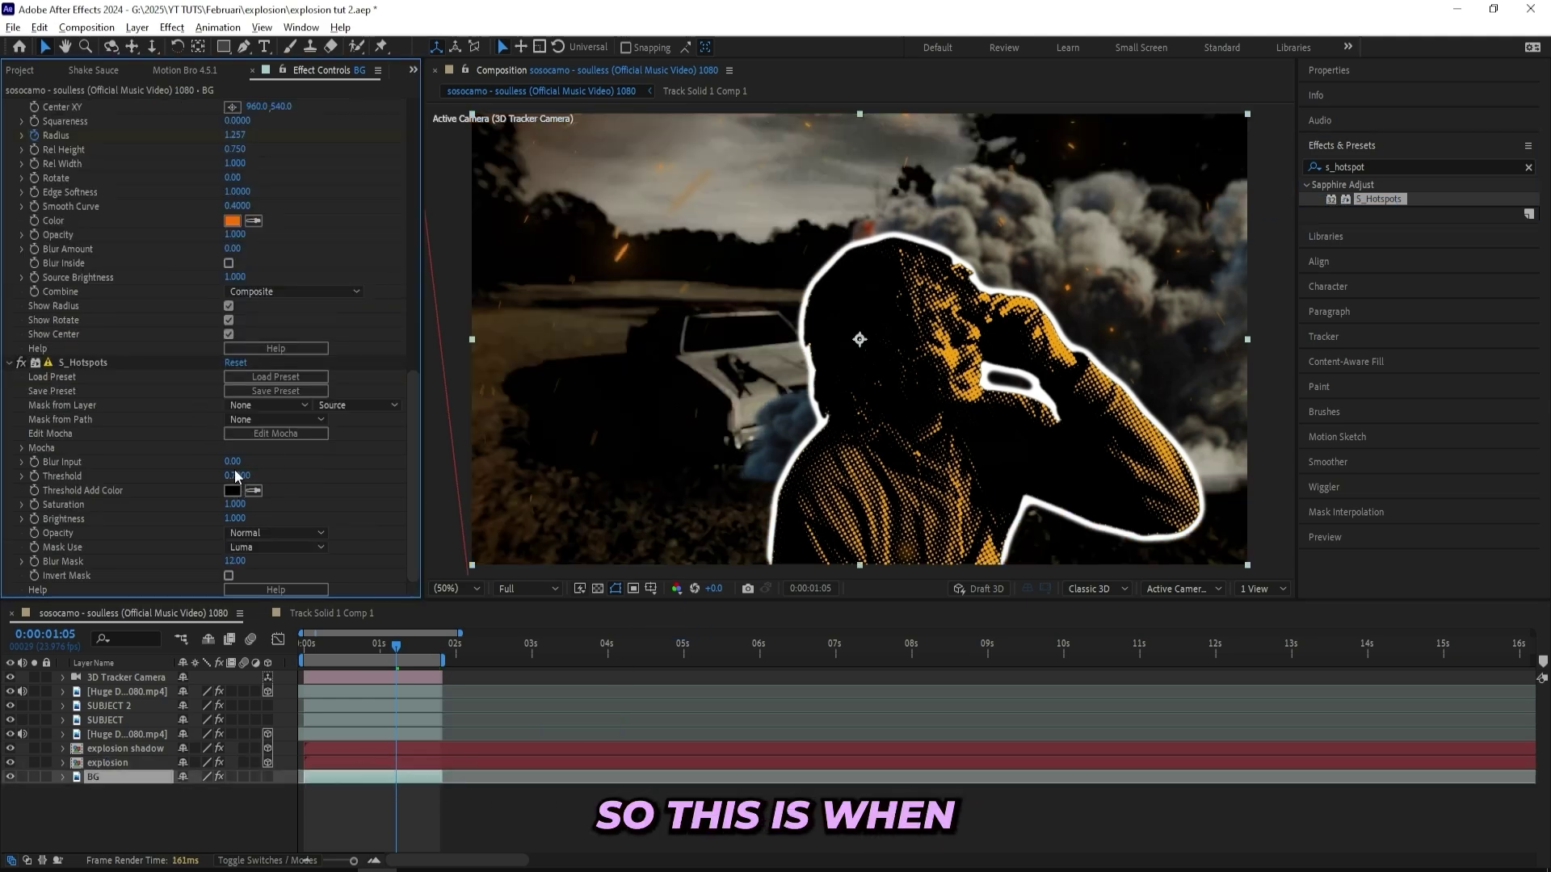
{"action": "left_click_drag", "start_coordinate": [83, 436], "coordinate": [84, 108]}
{"action": "scroll", "coordinate": [126, 346], "scroll_direction": "up", "scroll_amount": 3}
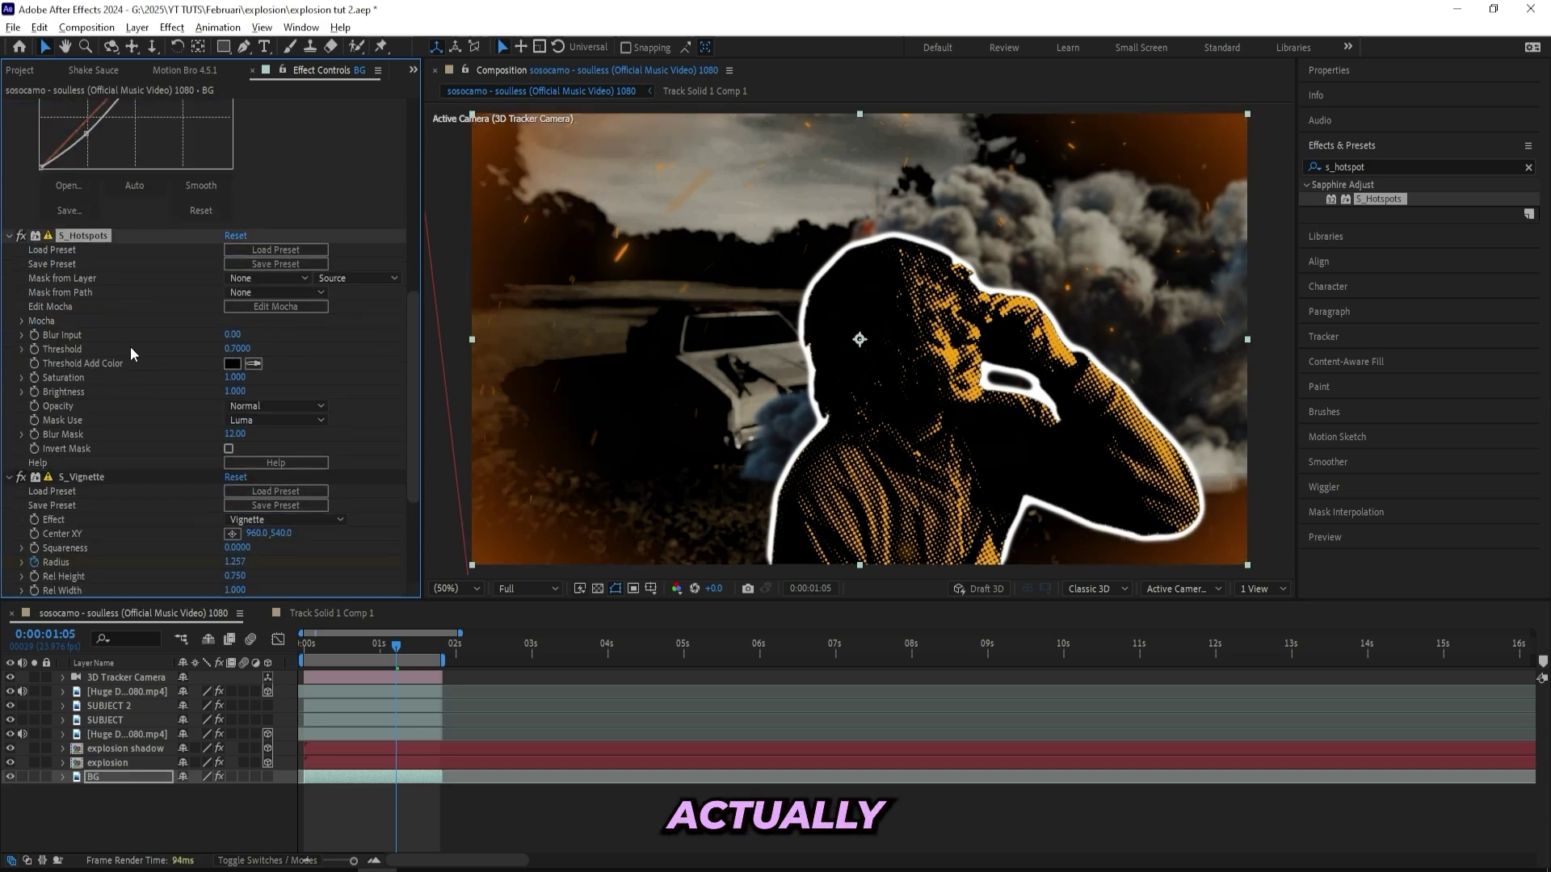
- Animate the S_Hotspots Threshold from 0 up to 0.19 at 0:00:01:18
{"action": "left_click_drag", "start_coordinate": [235, 386], "coordinate": [81, 401]}
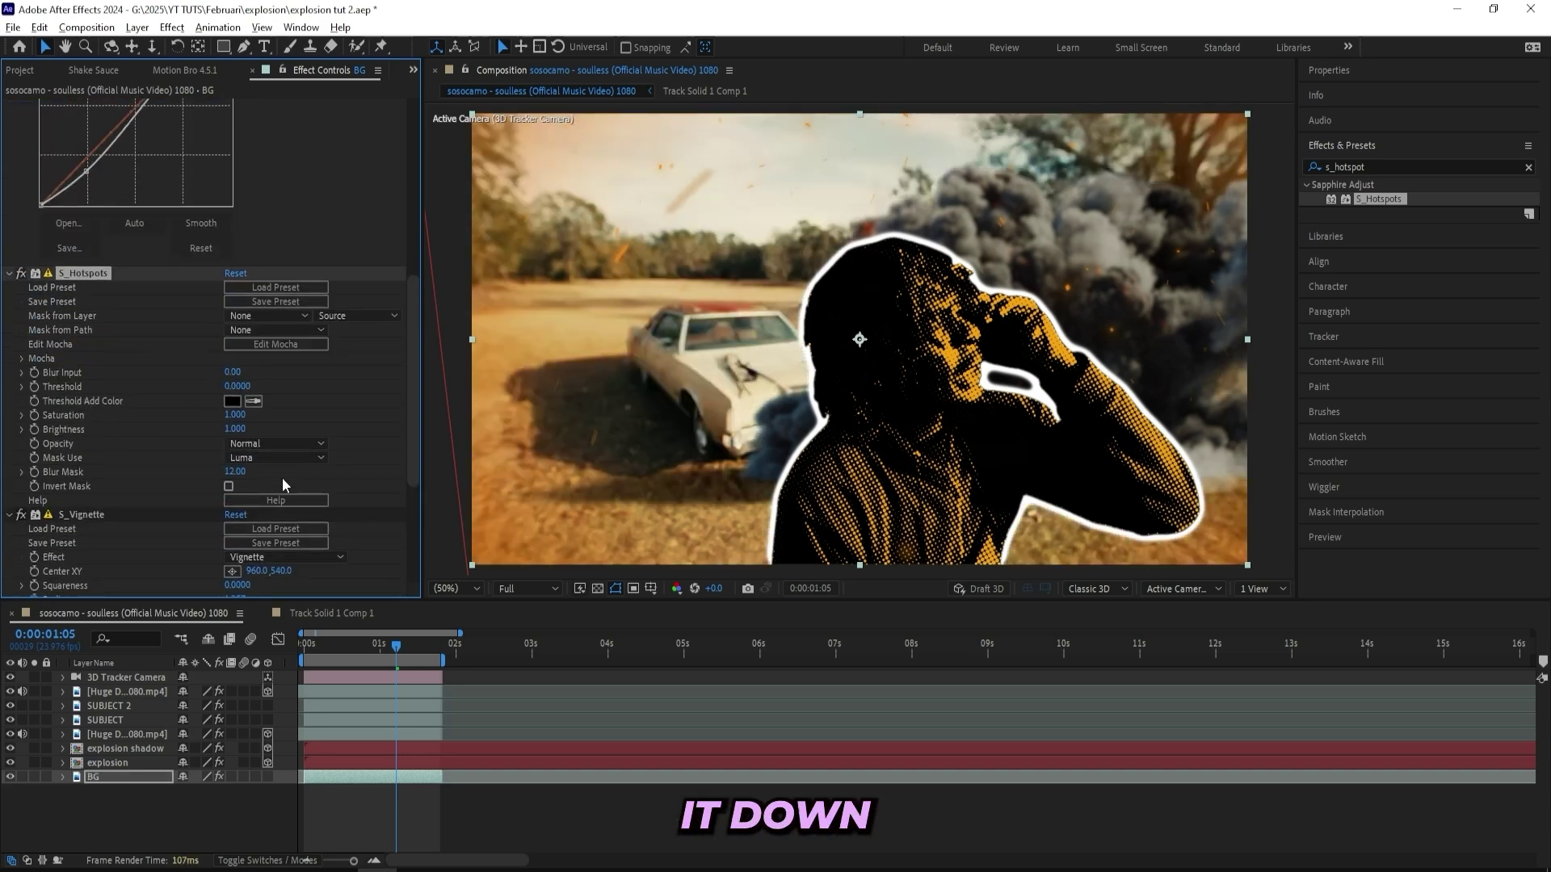
{"action": "left_click_drag", "start_coordinate": [393, 648], "coordinate": [436, 656]}
{"action": "left_click_drag", "start_coordinate": [234, 386], "coordinate": [259, 388]}
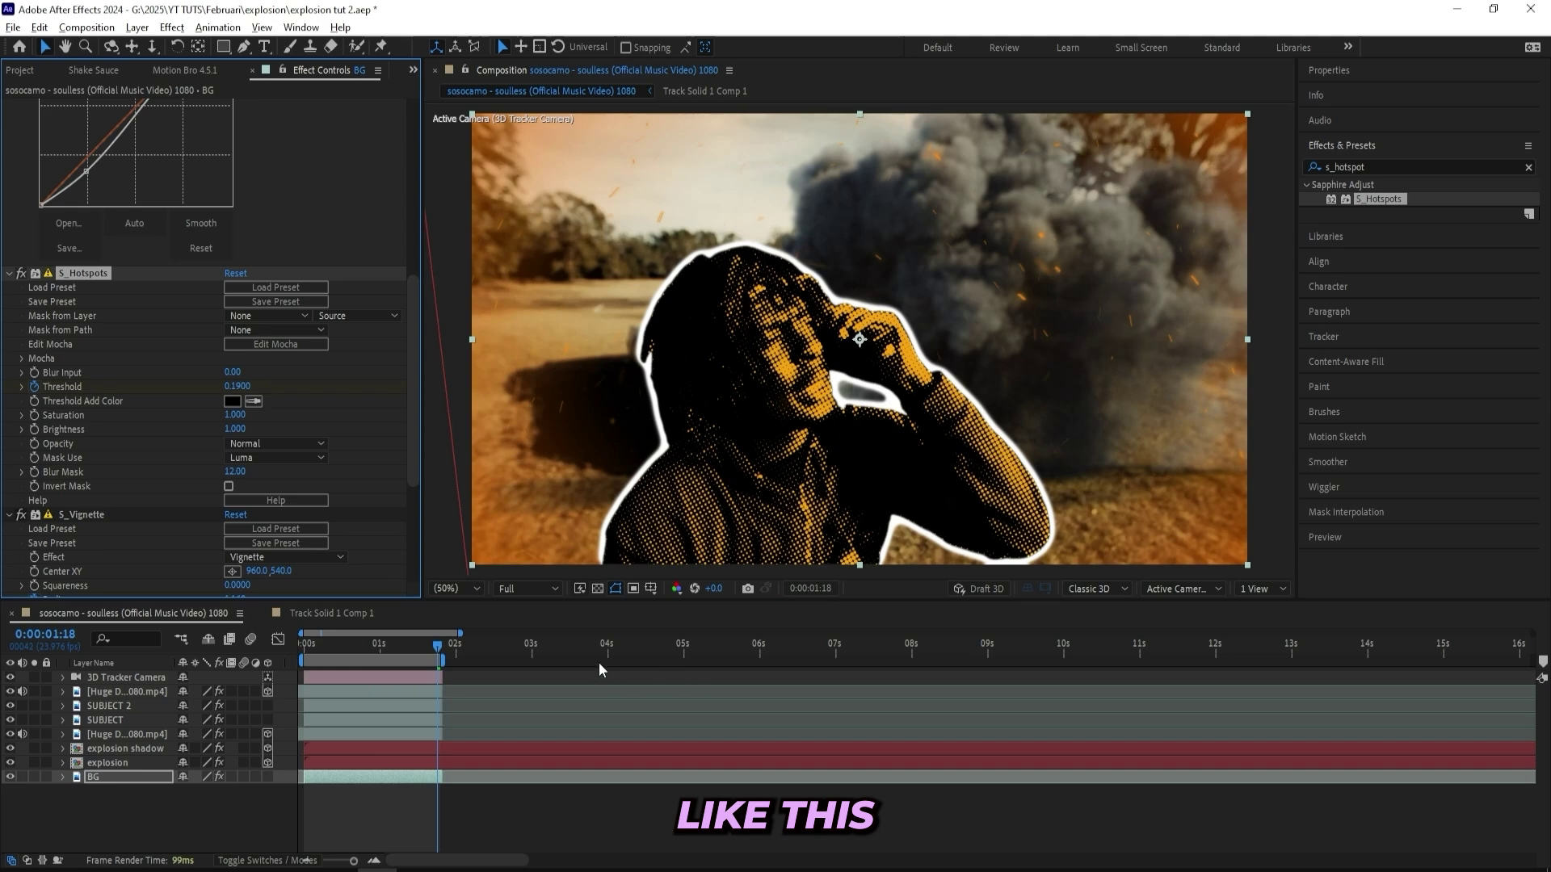
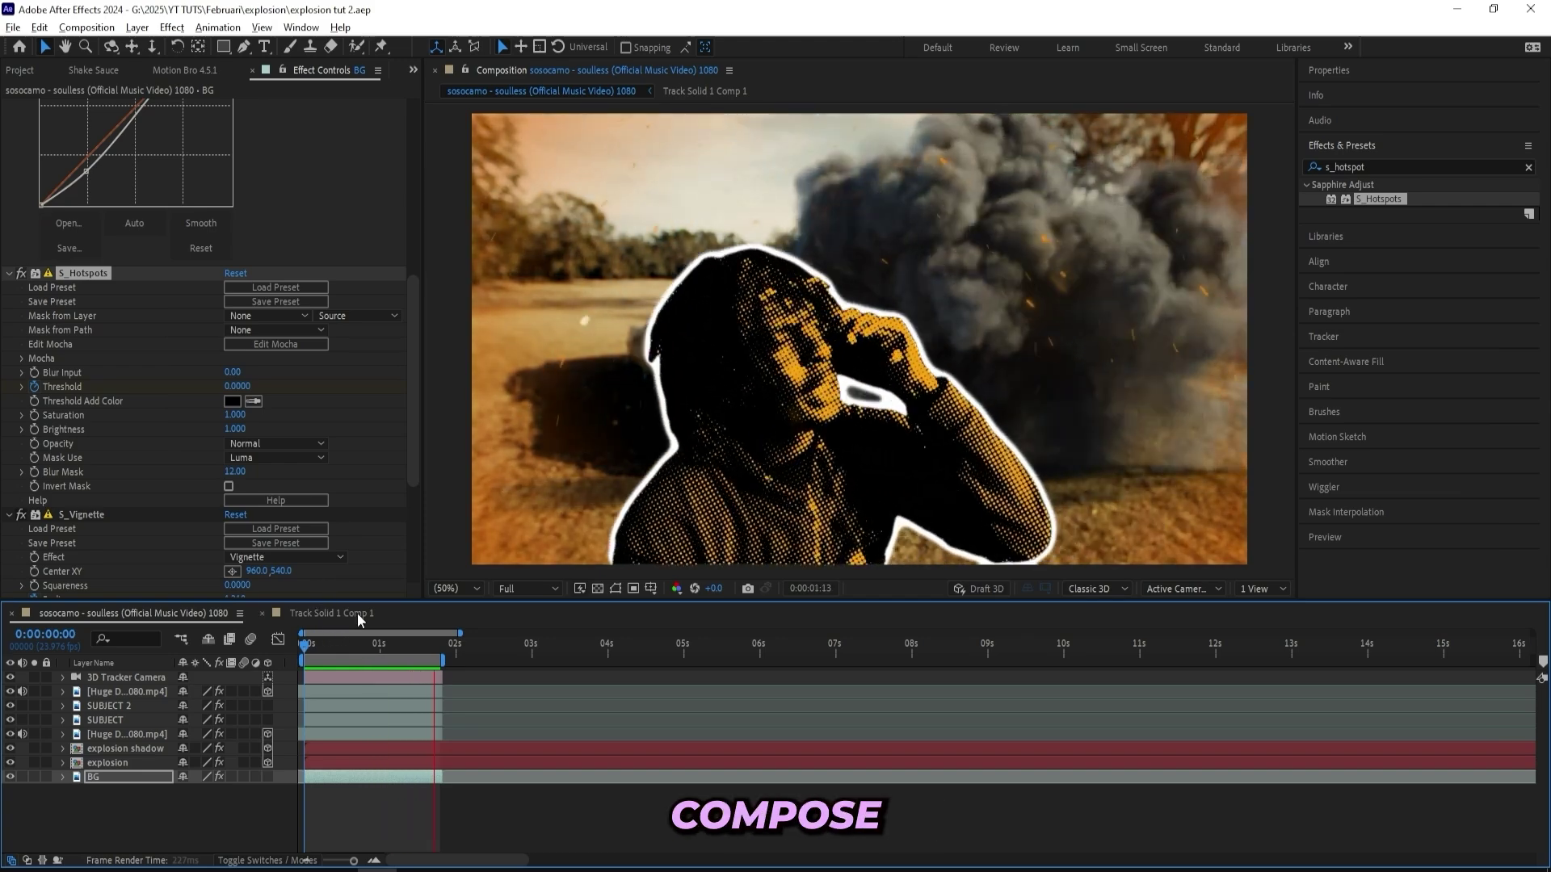
- Pre-compose all layers, moving all attributes into the new composition and adjusting its duration to the selected layers' time span
{"action": "key", "text": "space"}
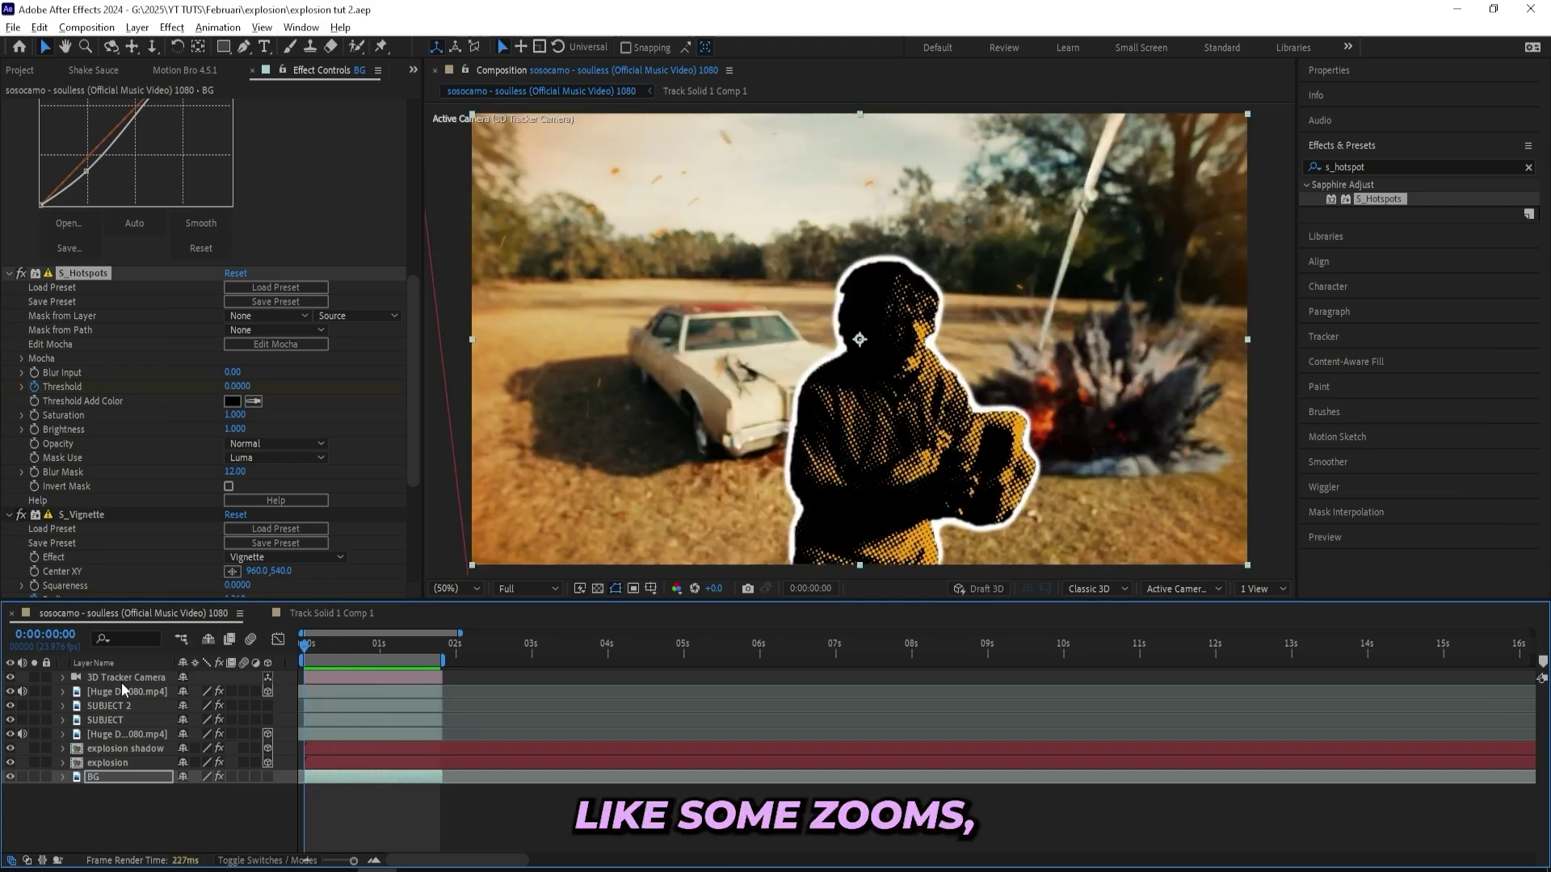
{"action": "left_click", "coordinate": [121, 681], "text": "shift"}
{"action": "right_click", "coordinate": [121, 782]}
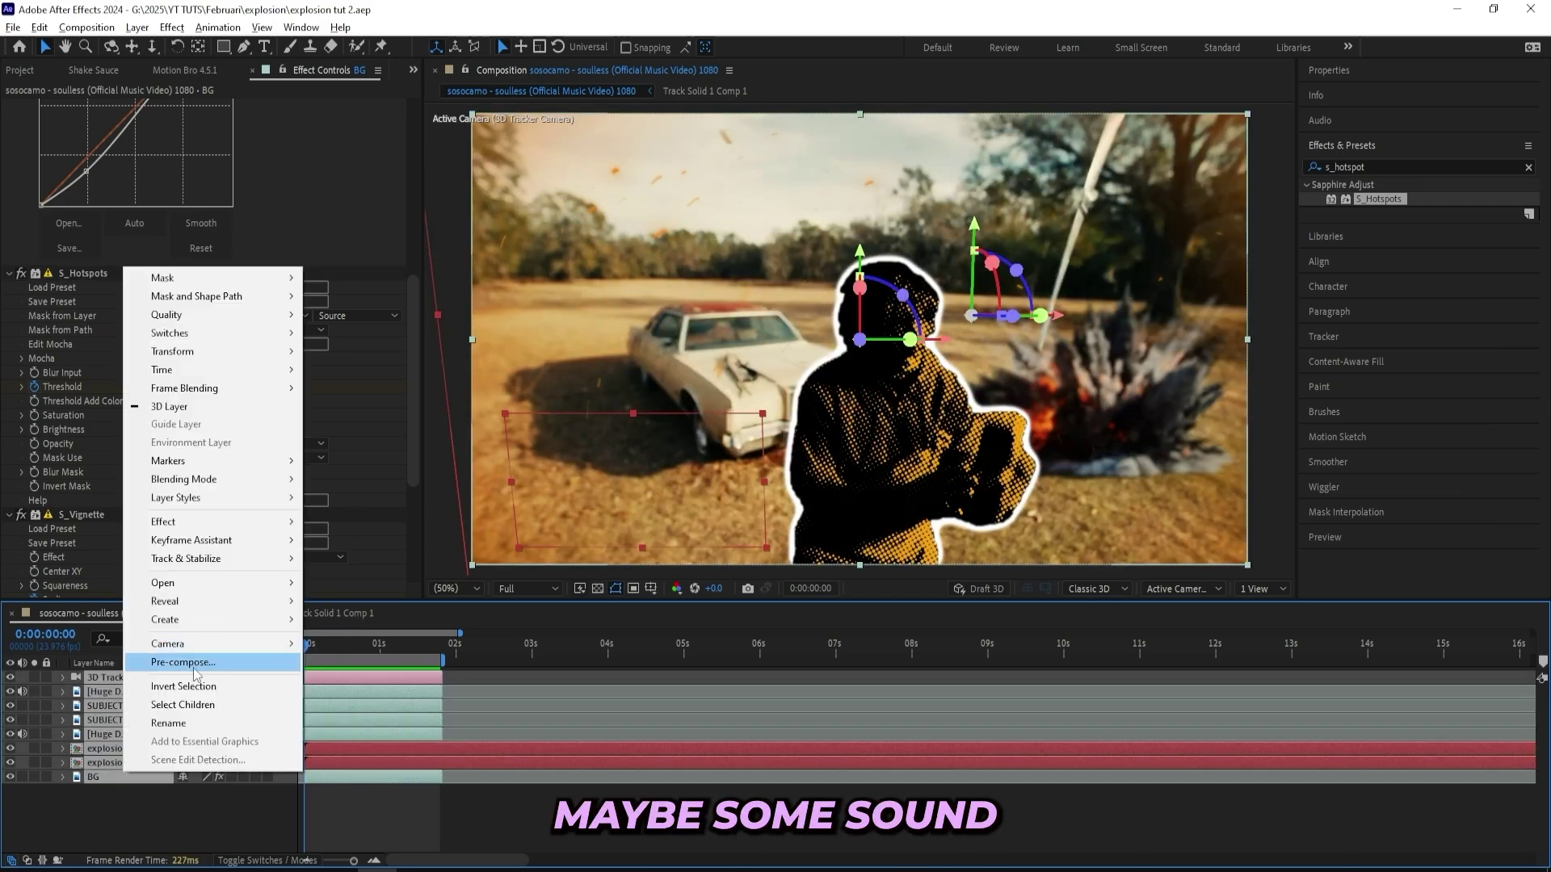
{"action": "left_click", "coordinate": [161, 654]}
{"action": "left_click", "coordinate": [647, 452]}
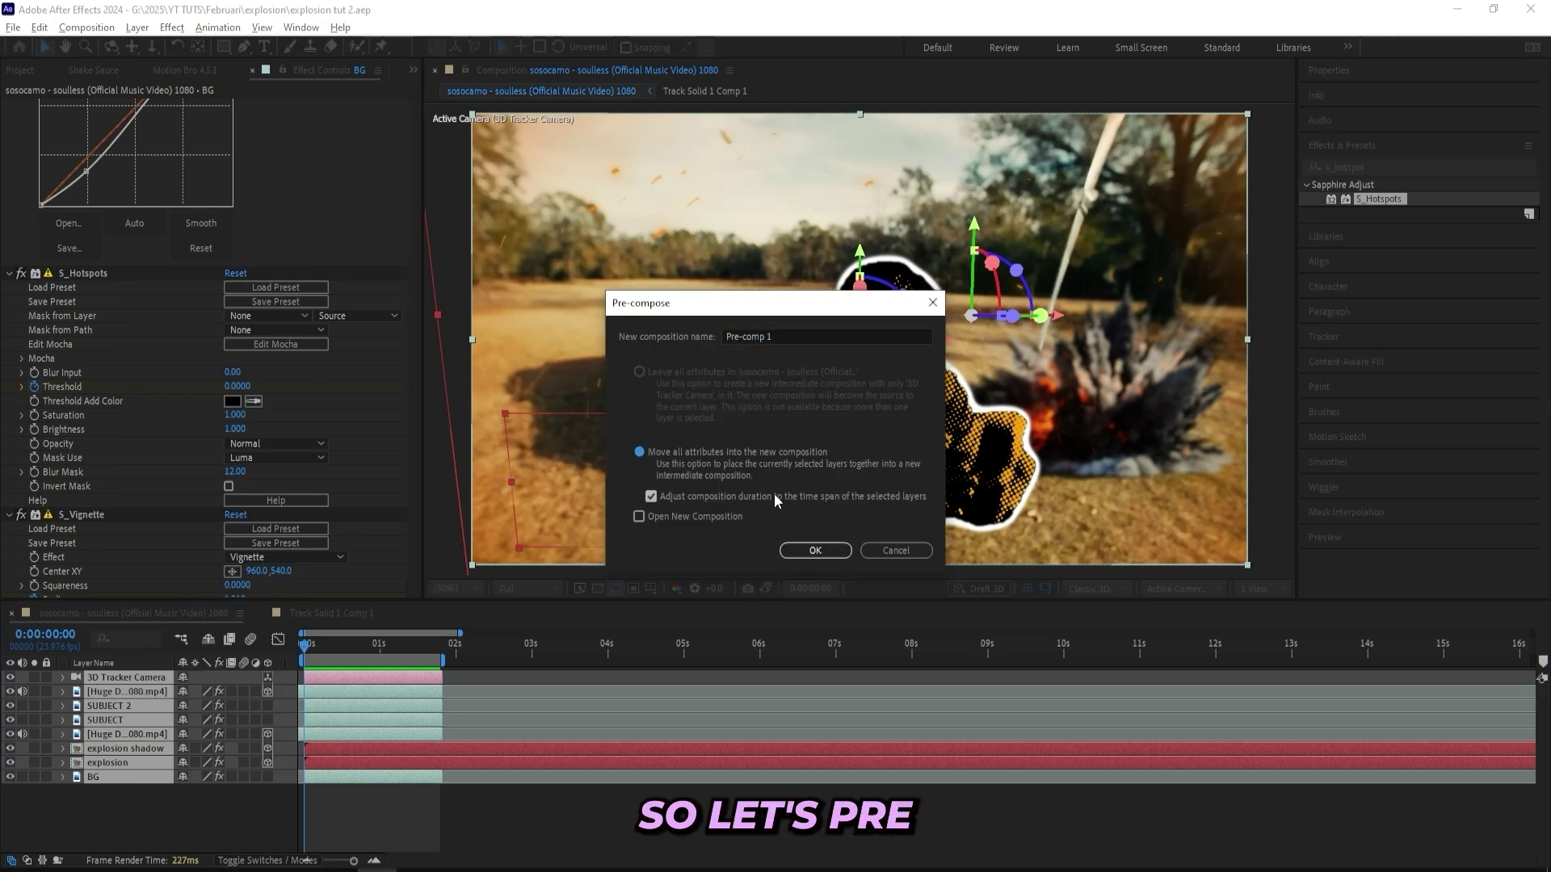
{"action": "left_click", "coordinate": [810, 555]}
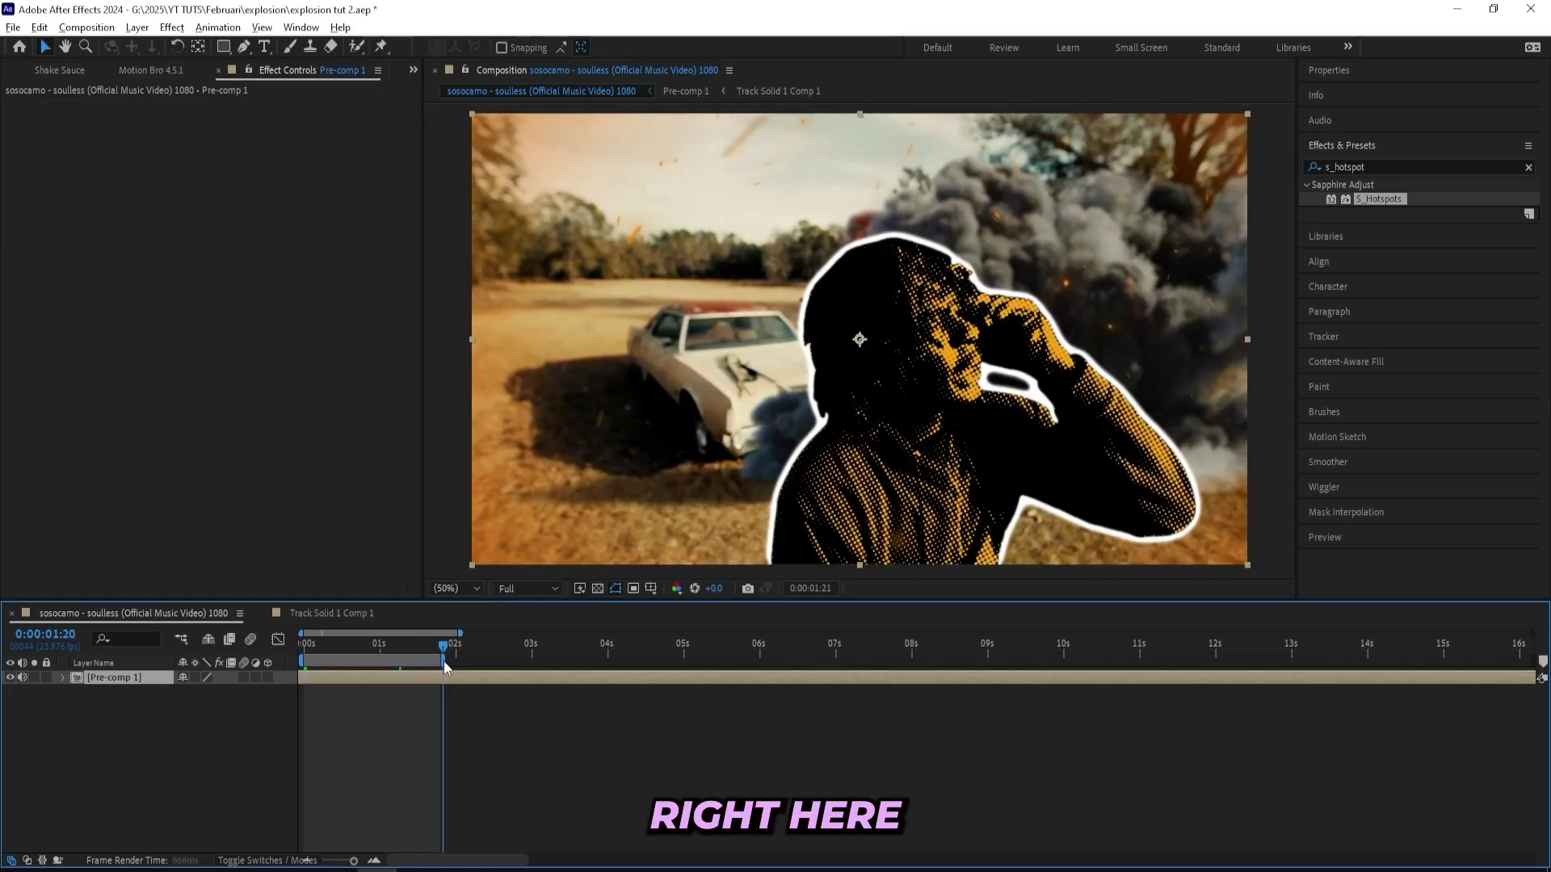
- Apply the Subtle Shake 2 preset to the pre-comp at its first frame and preview the shake
{"action": "key", "text": "Home"}
{"action": "left_click", "coordinate": [1367, 167]}
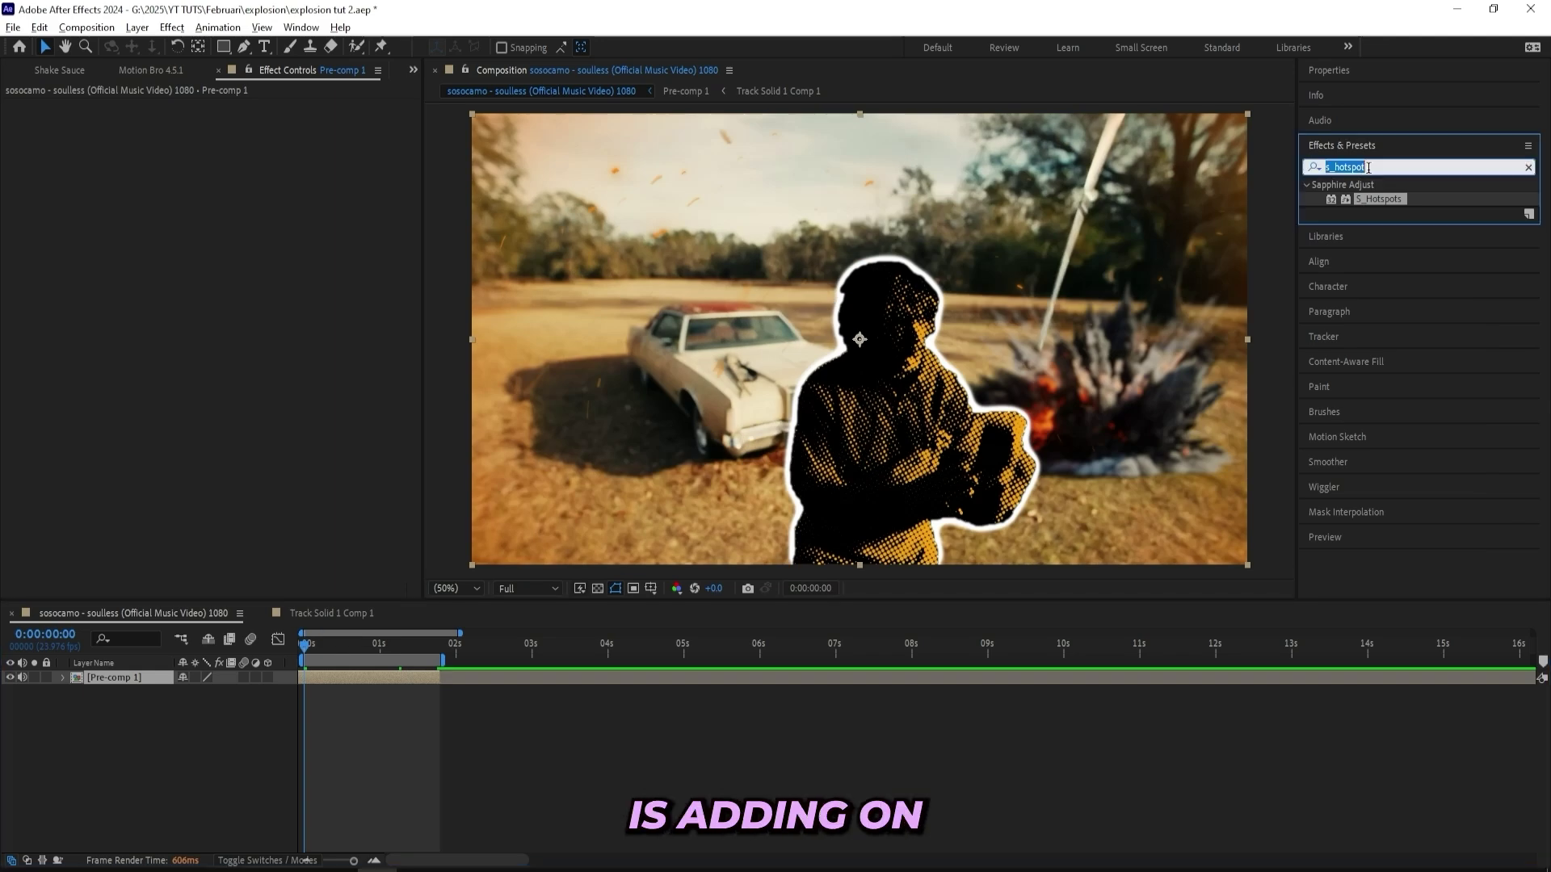
{"action": "type", "text": "subtle"}
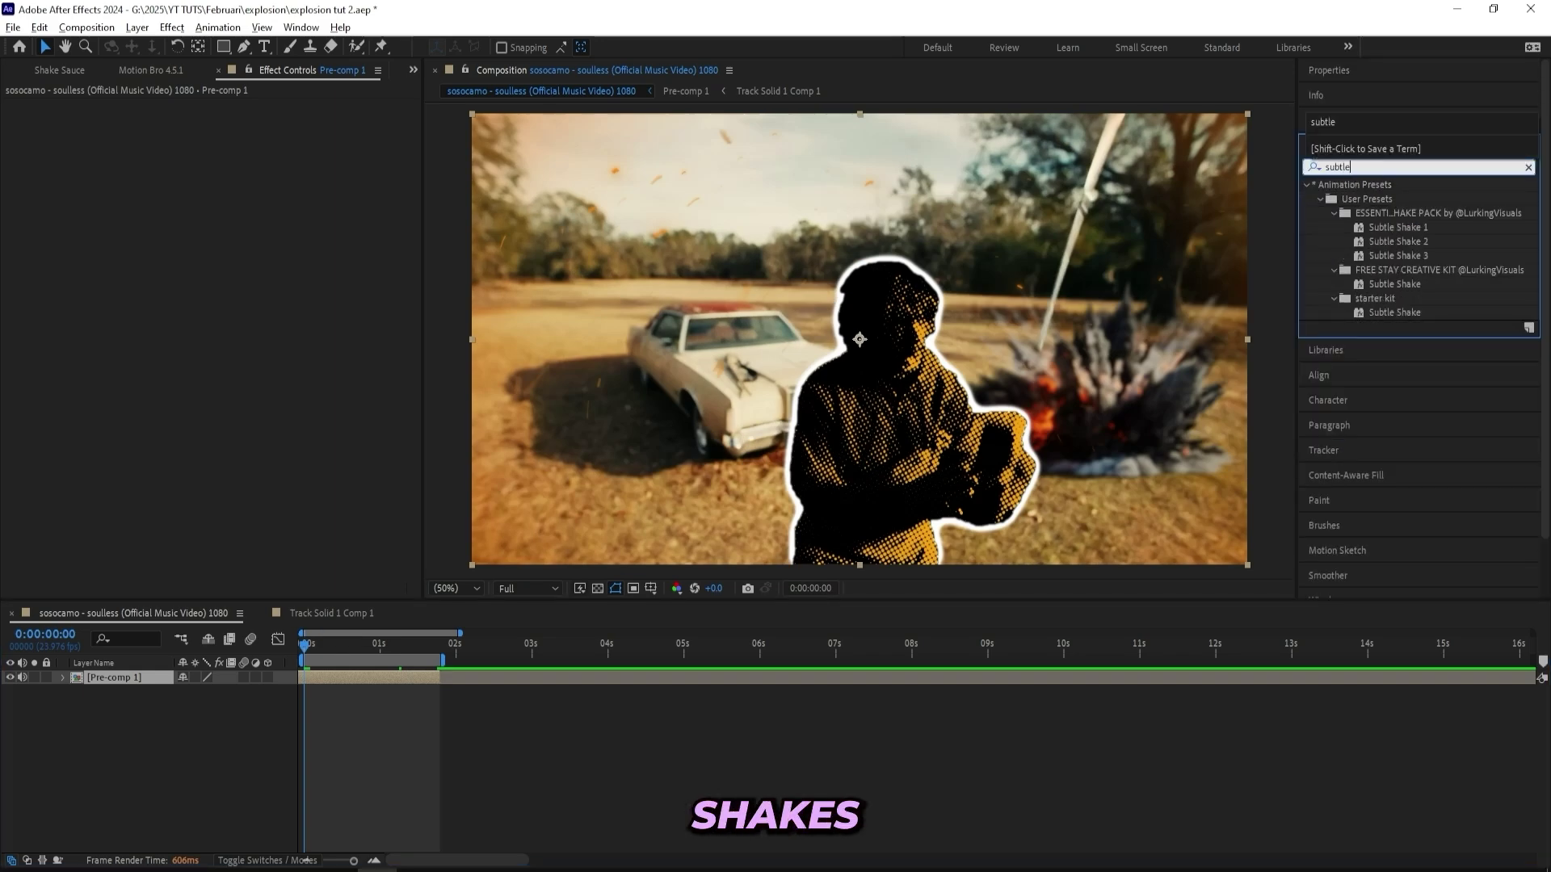
{"action": "left_click_drag", "start_coordinate": [1397, 242], "coordinate": [383, 672]}
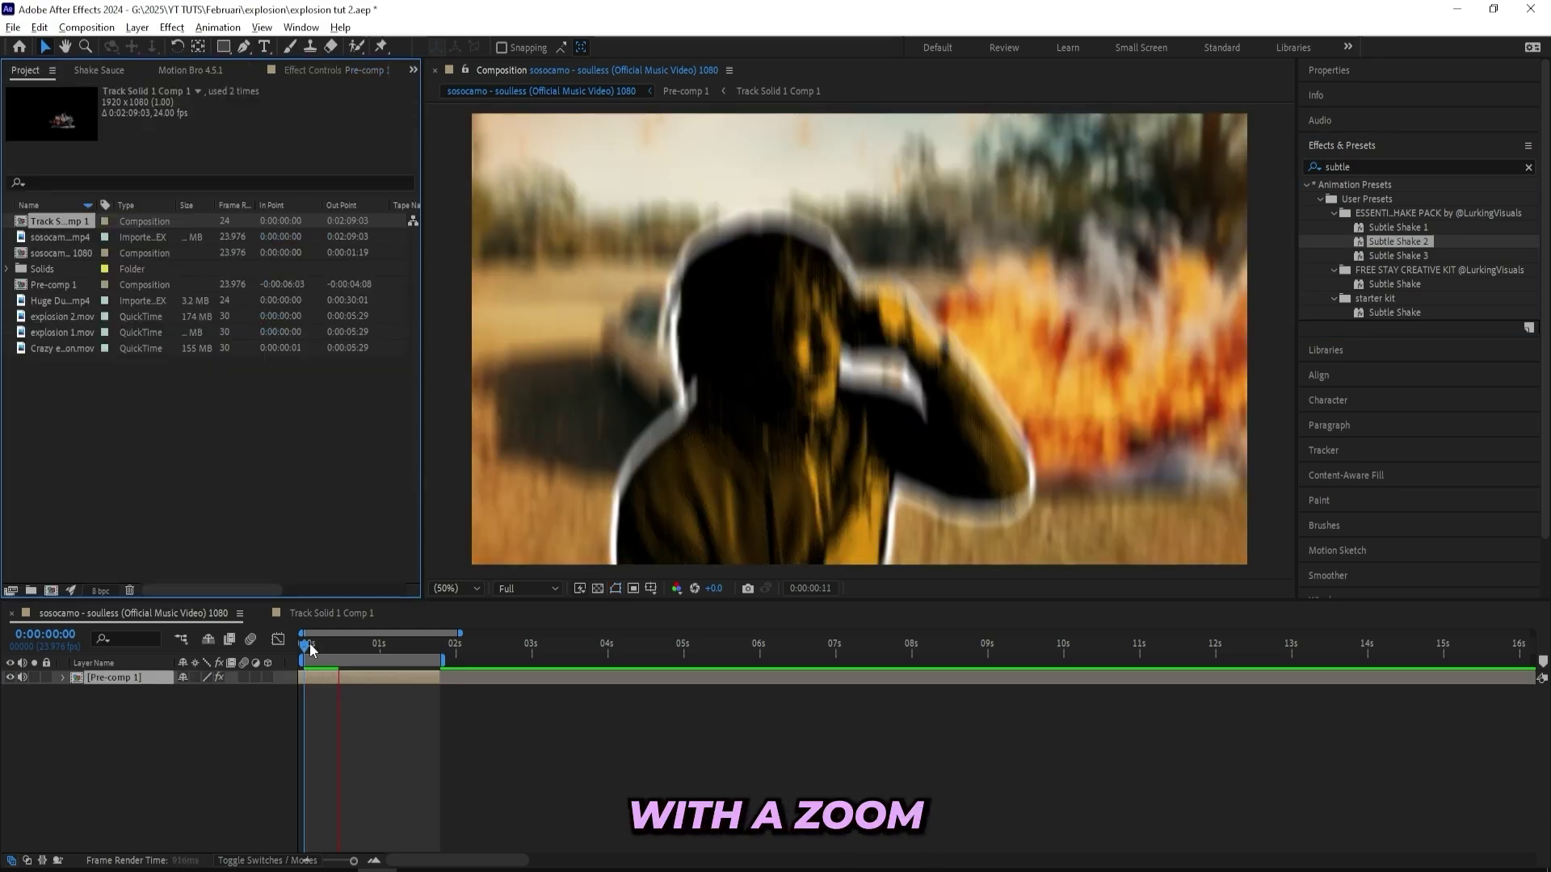
{"action": "left_click", "coordinate": [309, 644]}
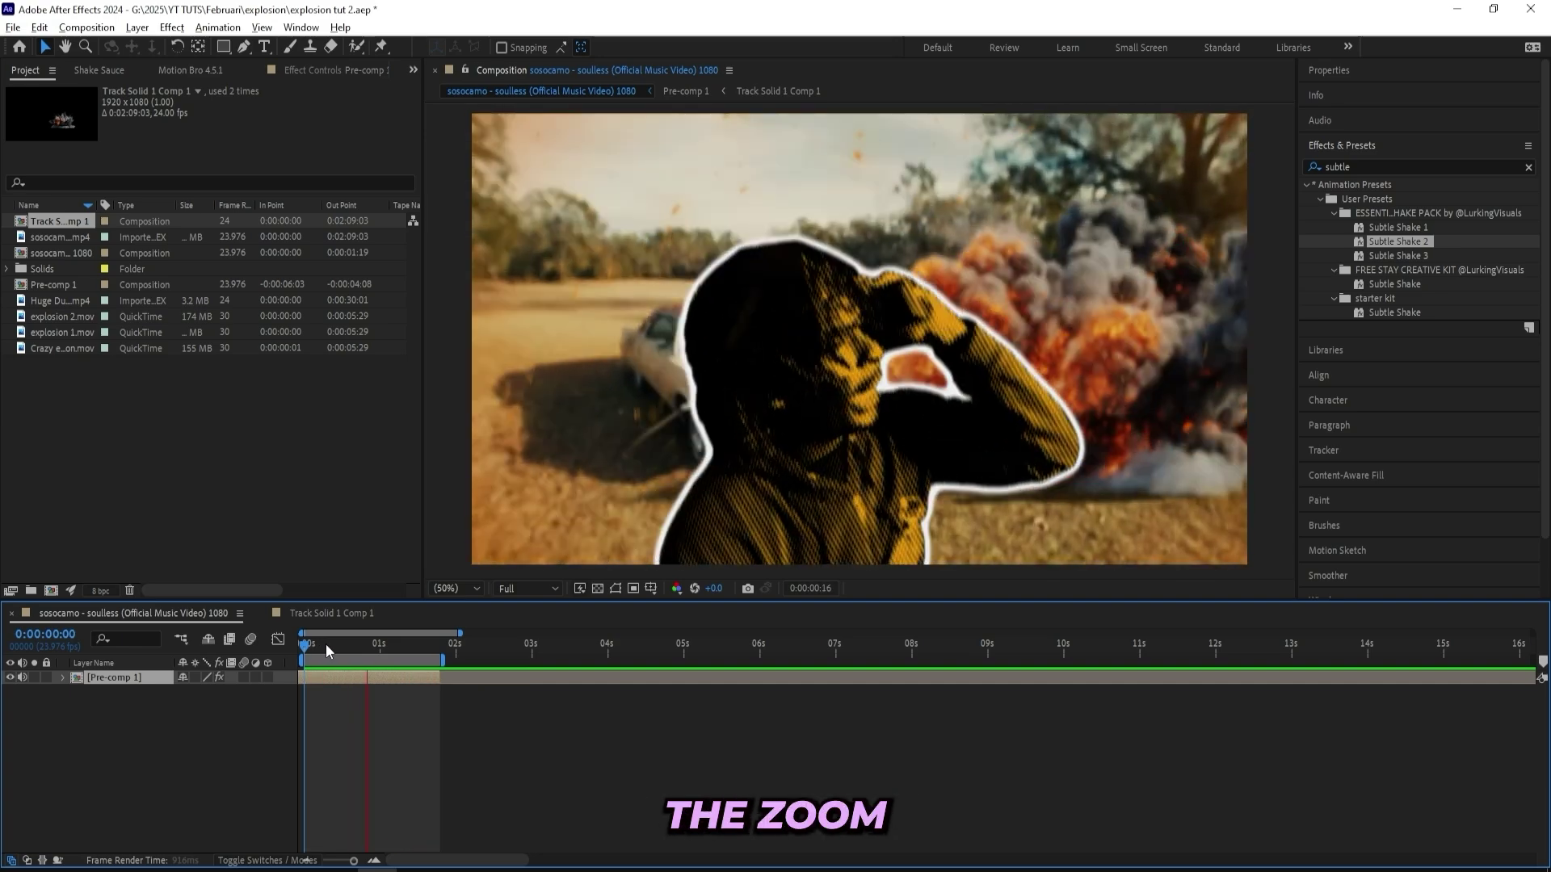
{"action": "key", "text": "space"}
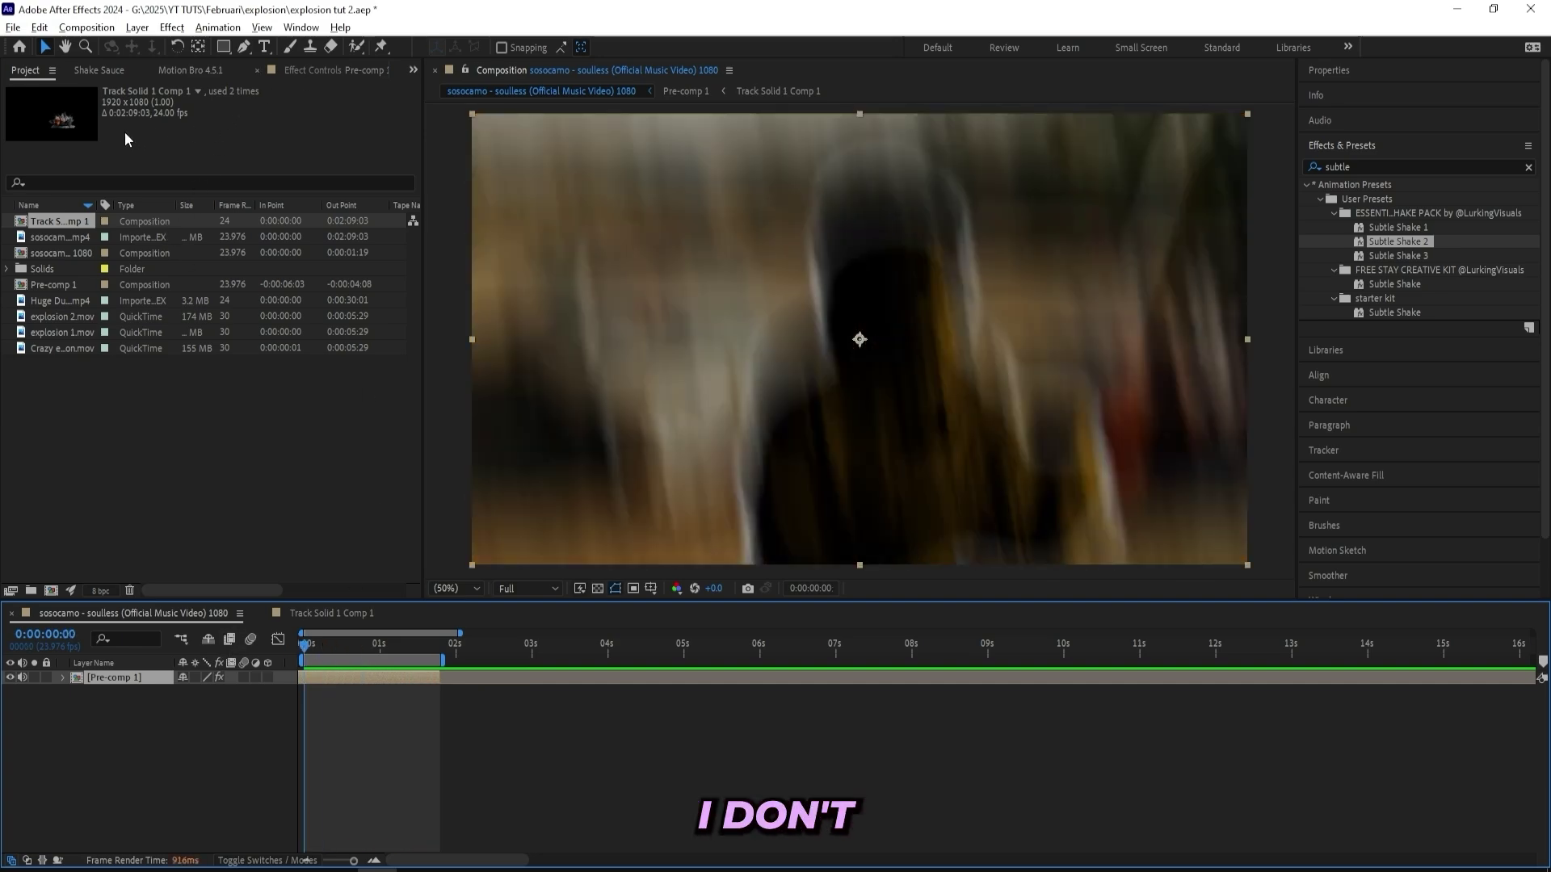
- Delete the shake preset's Transform effect from the pre-comp and set a 100% Scale keyframe on the layer at the first frame
{"action": "key", "text": "F3"}
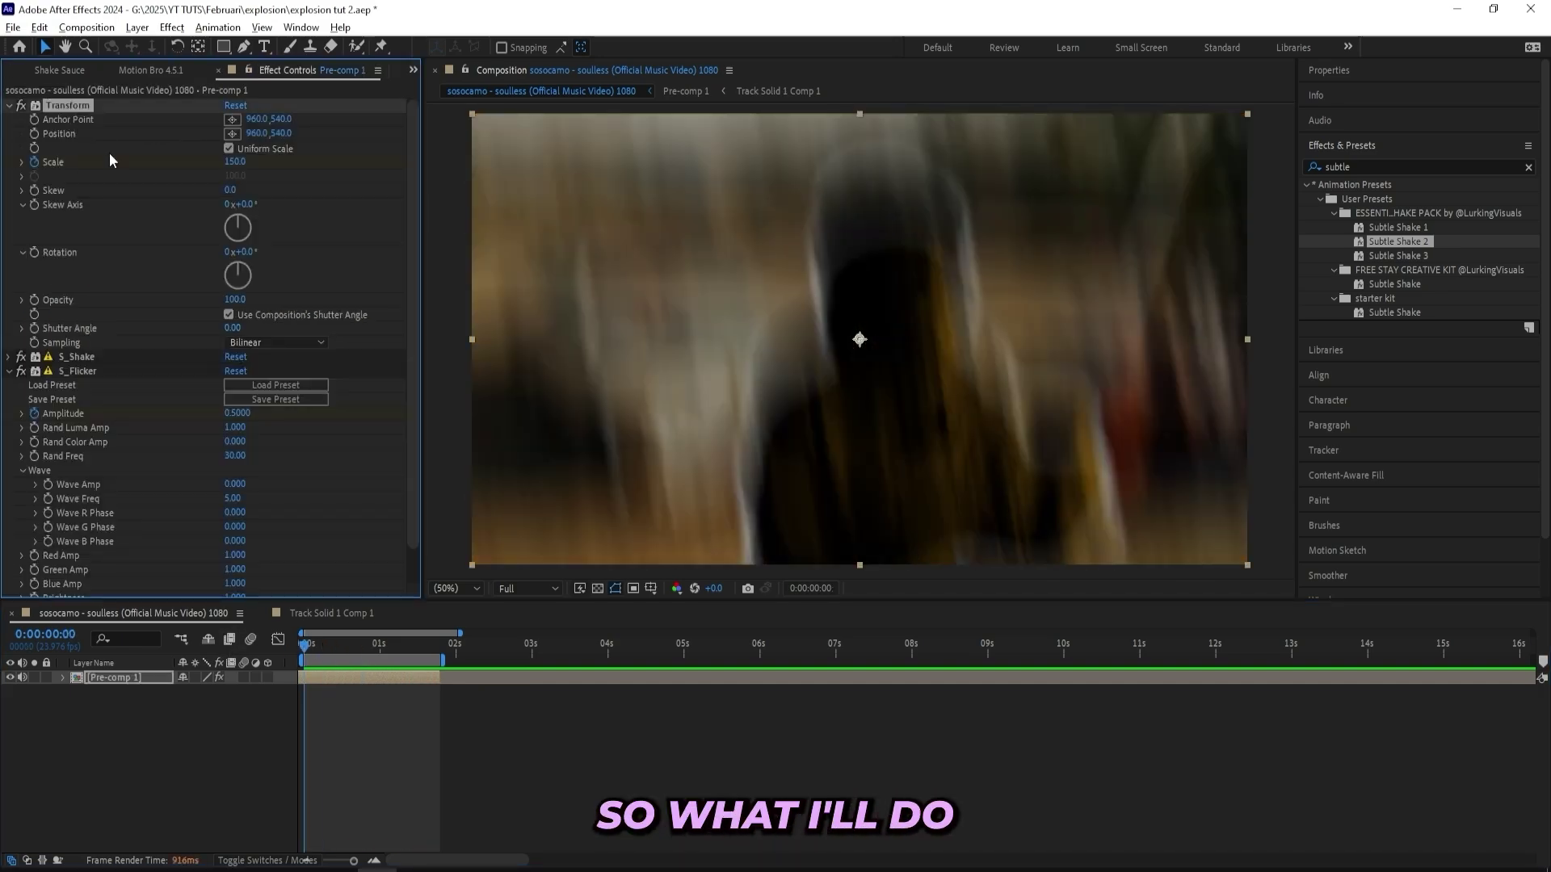
{"action": "key", "text": "Delete"}
{"action": "left_click", "coordinate": [30, 69]}
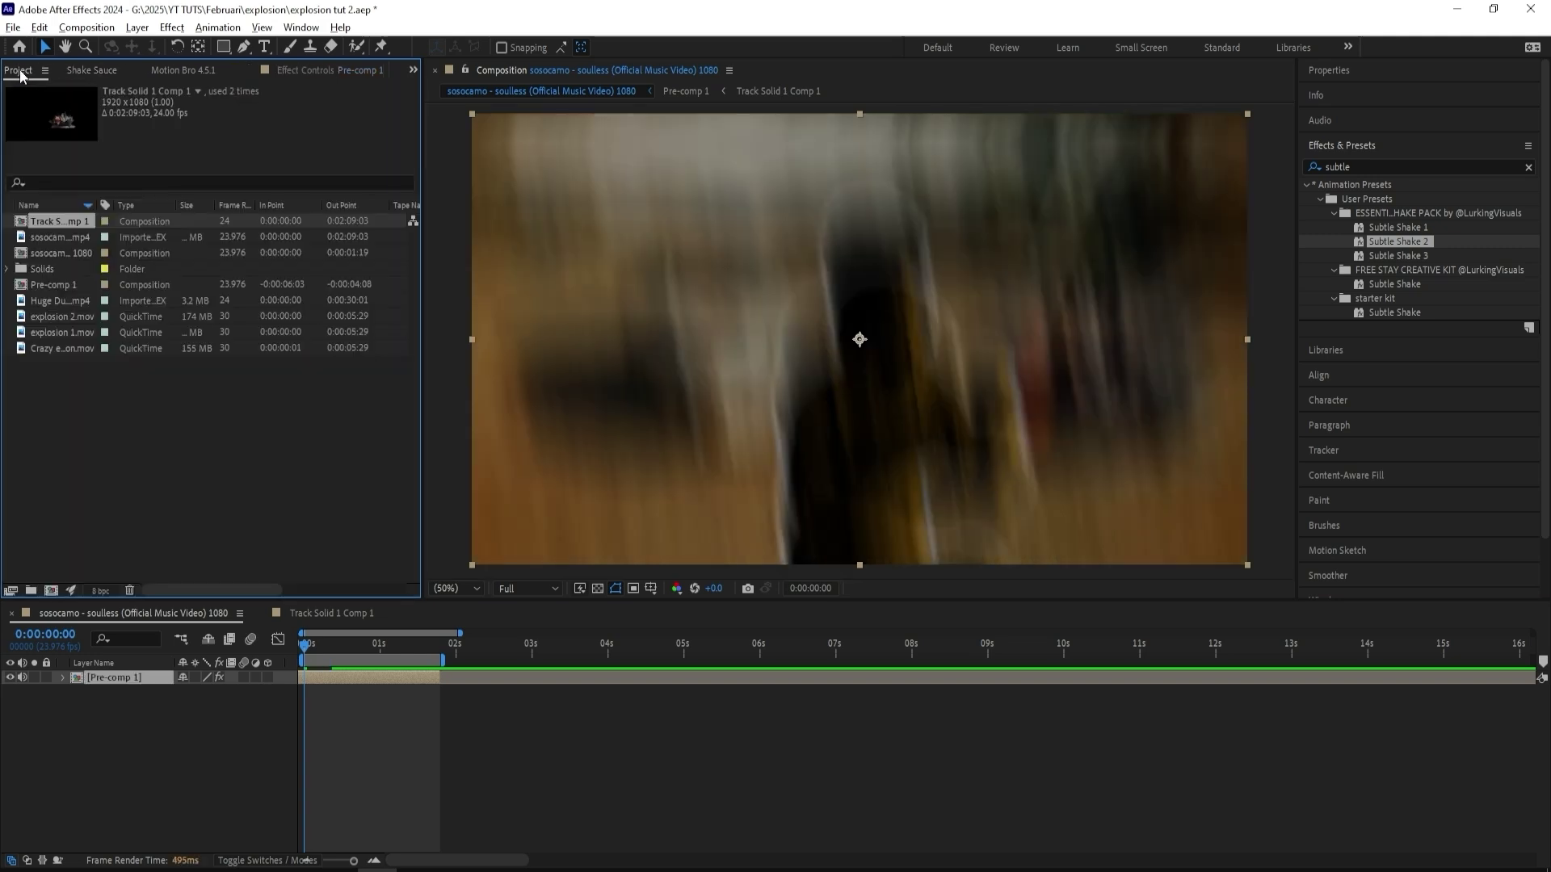
{"action": "key", "text": "s"}
{"action": "left_click", "coordinate": [104, 693]}
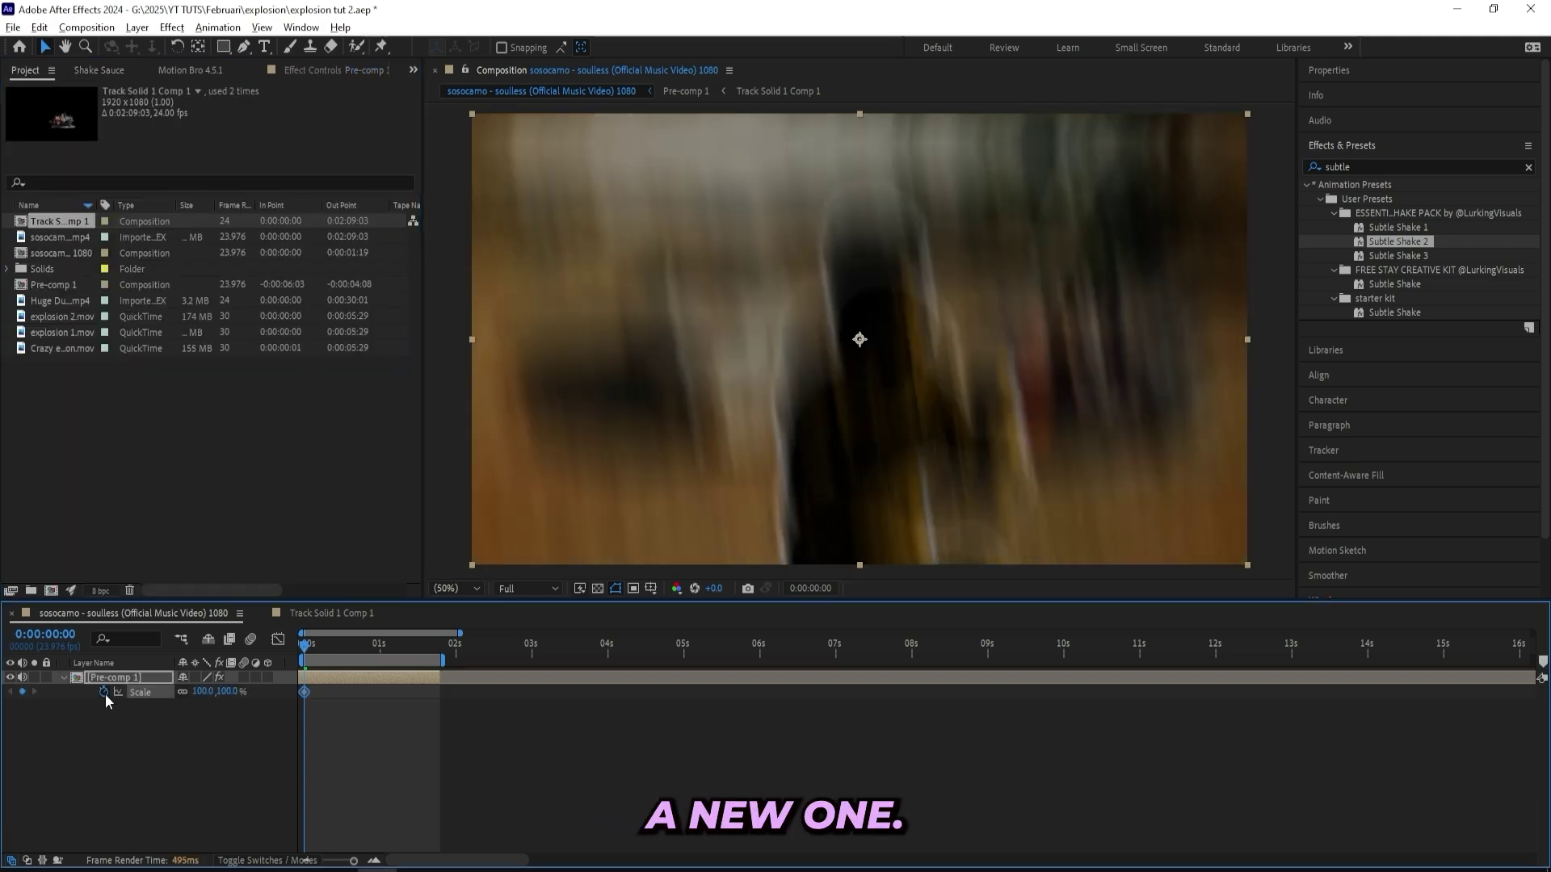
- Animate the pre-comp's Scale from 221% at the first frame to 100% at the clip's end, with layer motion blur enabled
{"action": "left_click_drag", "start_coordinate": [419, 690], "coordinate": [441, 692]}
{"action": "mouse_move", "coordinate": [227, 691]}
{"action": "left_mouse_down"}
{"action": "mouse_move", "coordinate": [307, 678]}
{"action": "mouse_move", "coordinate": [248, 676]}
{"action": "left_mouse_up"}
{"action": "left_click_drag", "start_coordinate": [525, 690], "coordinate": [255, 705]}
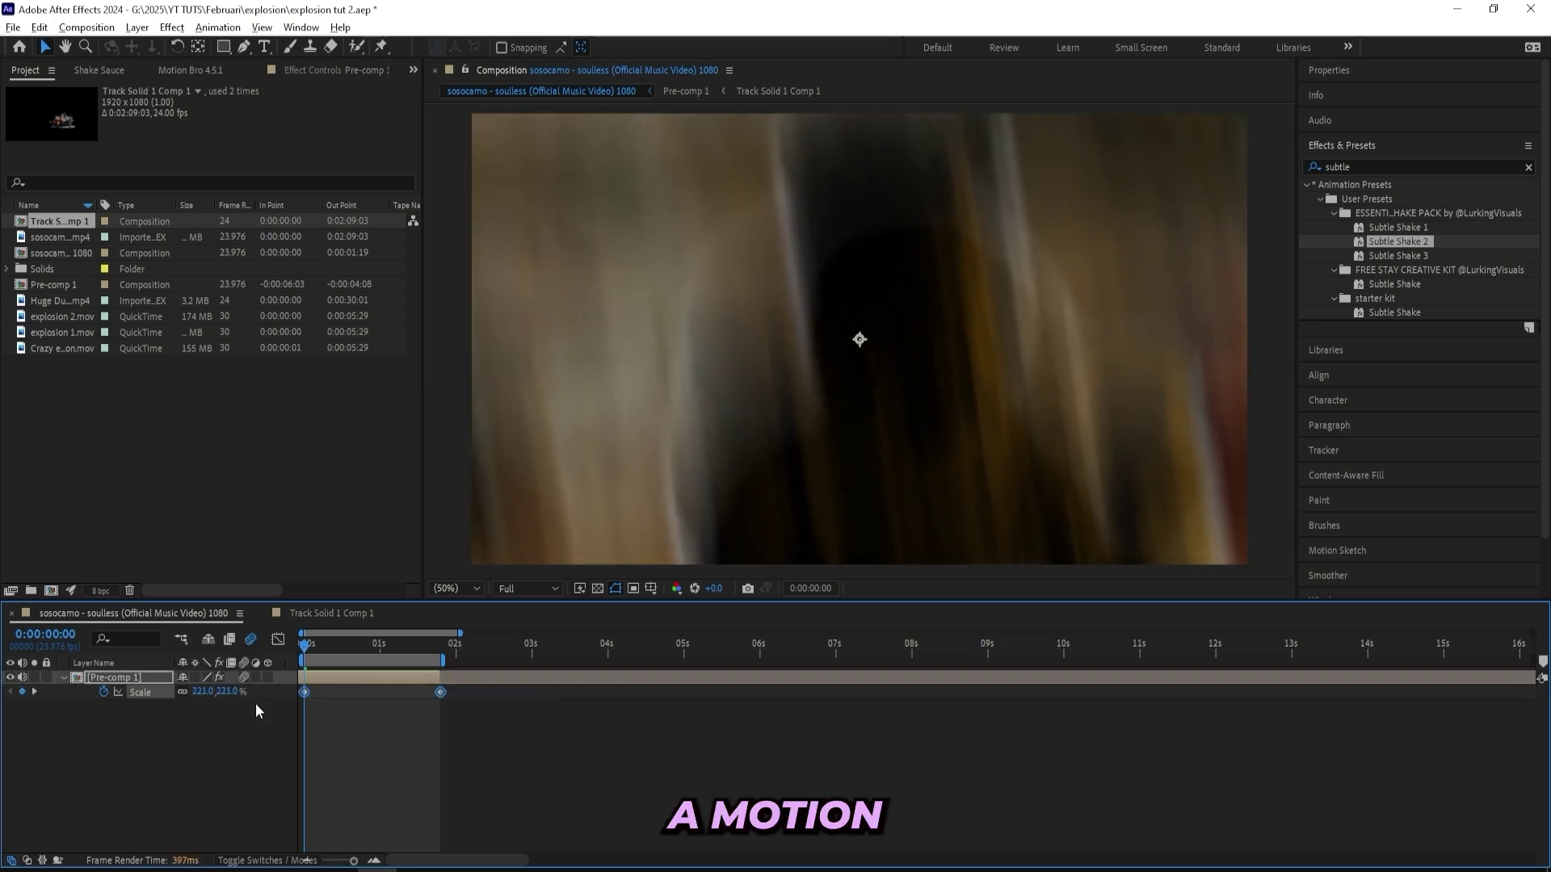
- Shape the pre-comp's Scale curve so the zoom-out starts fast and slows down toward the end, and preview it
{"action": "left_click", "coordinate": [278, 639]}
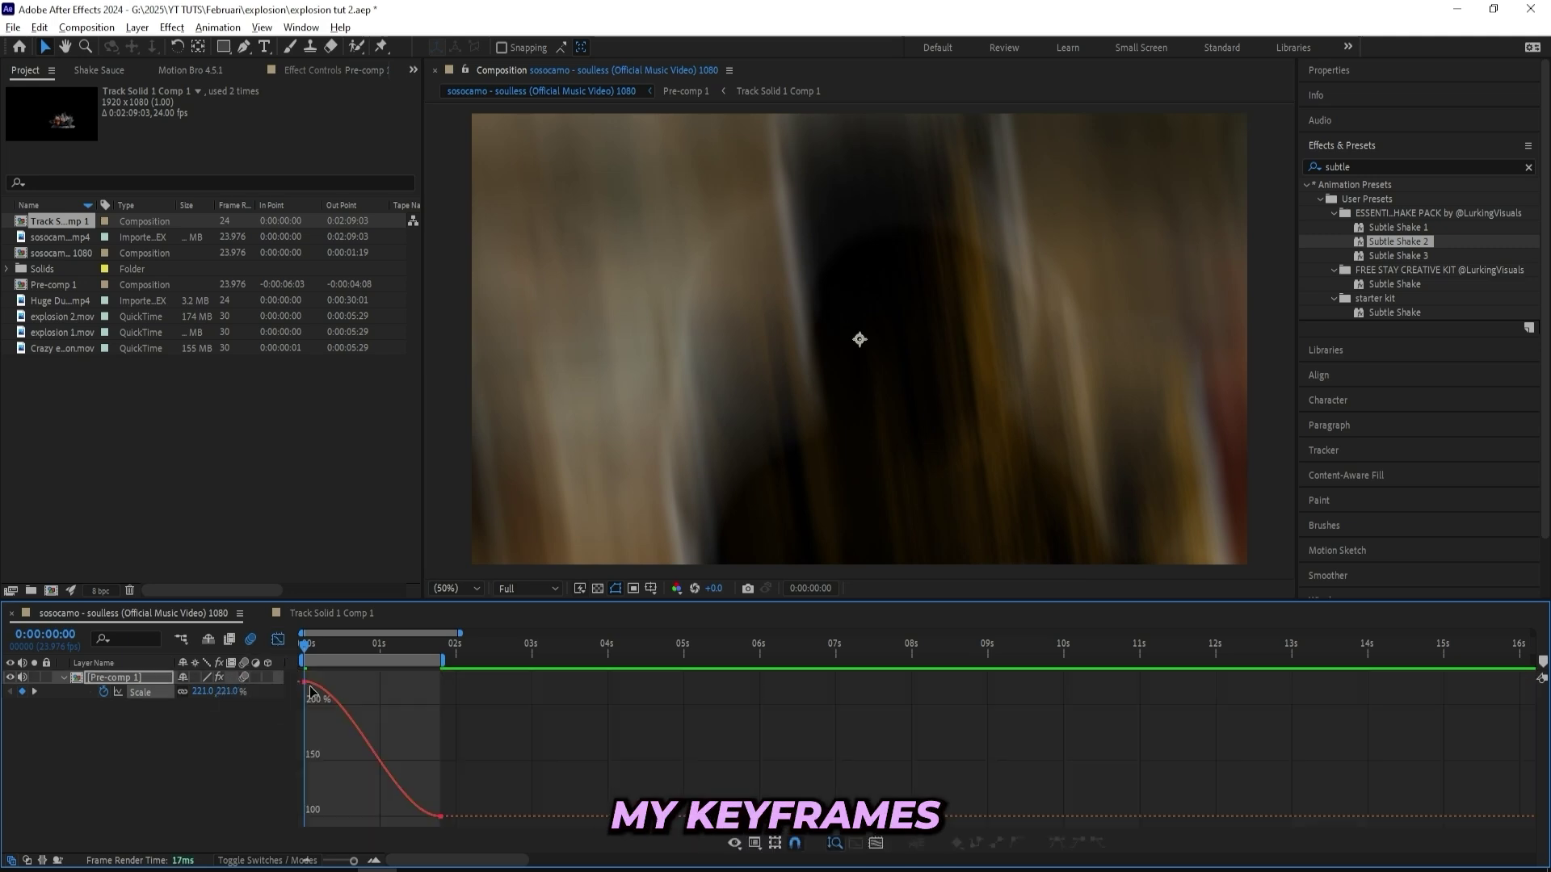
{"action": "left_click_drag", "start_coordinate": [354, 683], "coordinate": [306, 807]}
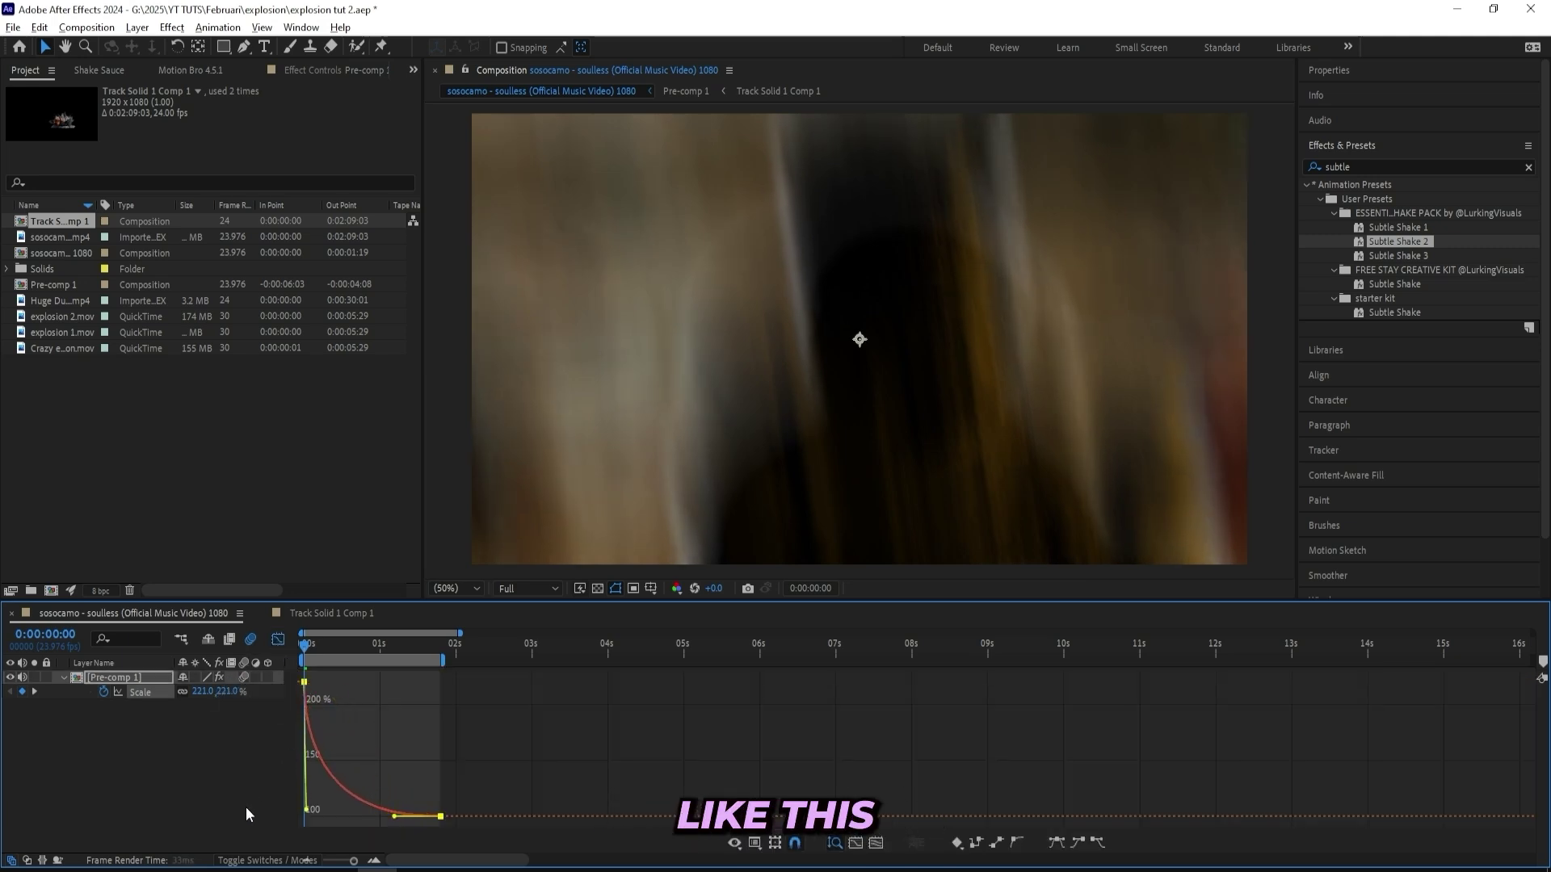
{"action": "left_click_drag", "start_coordinate": [398, 816], "coordinate": [378, 817]}
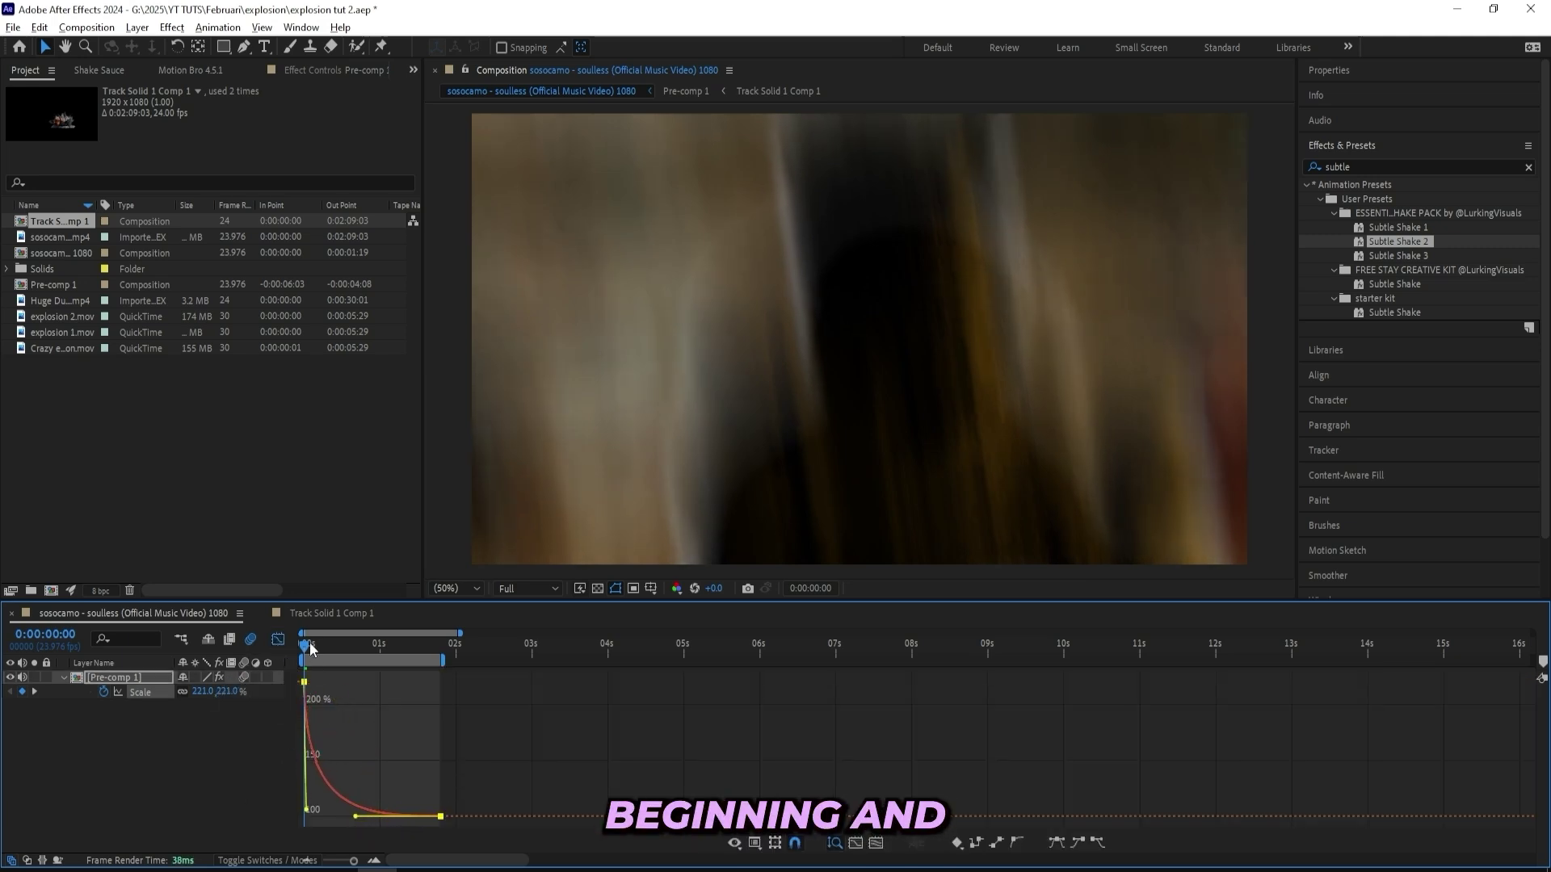
{"action": "key", "text": "space"}
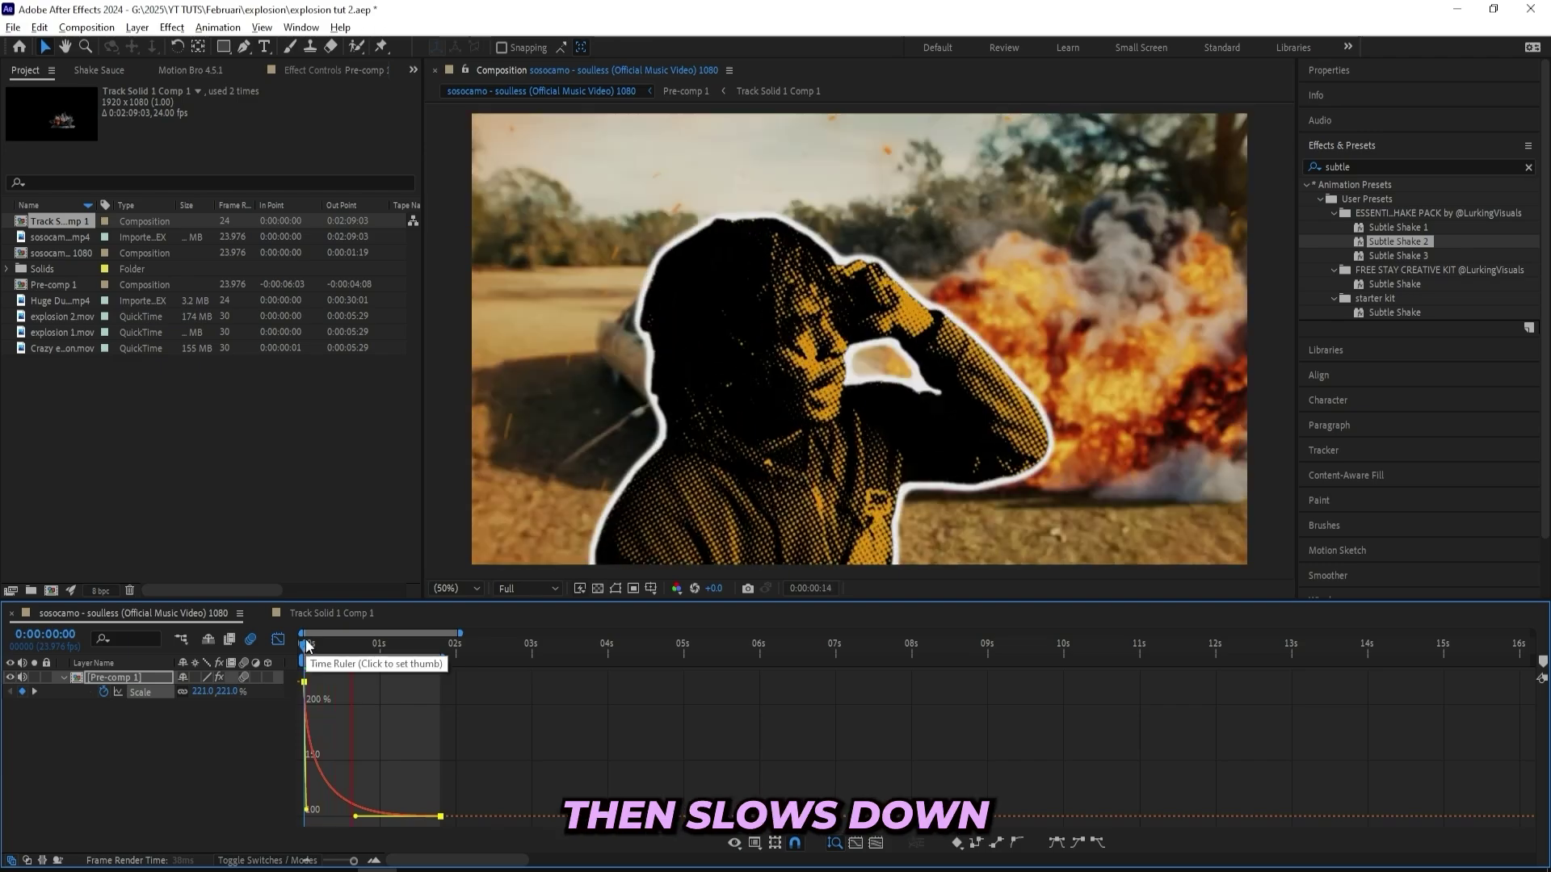
{"action": "key", "text": "shift+F3"}
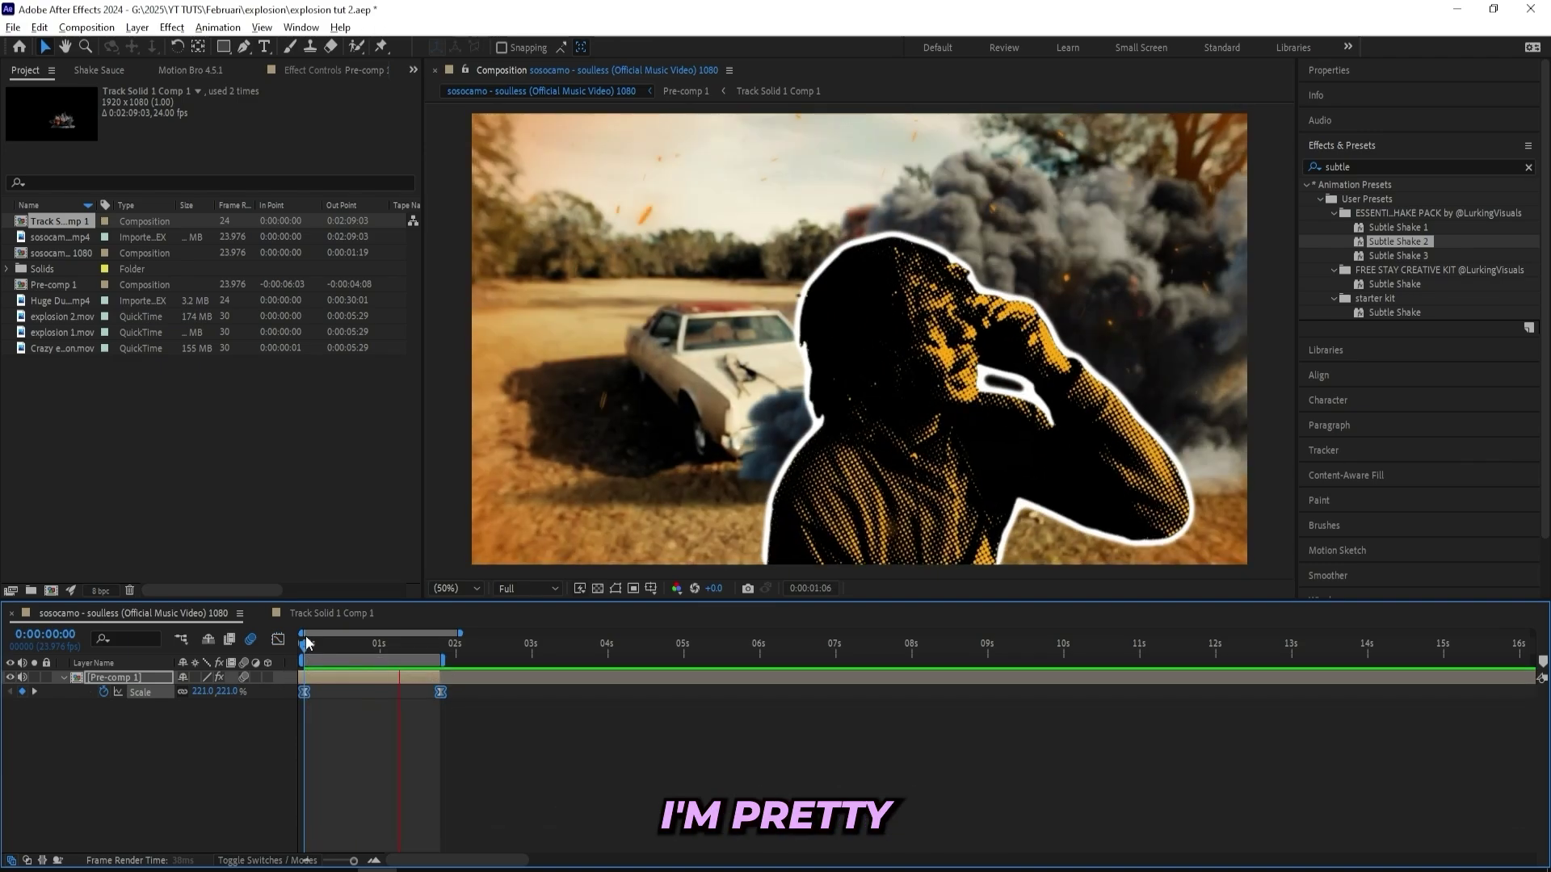
- Create a new adjustment layer above the pre-comp
{"action": "left_click_drag", "start_coordinate": [345, 635], "coordinate": [371, 635]}
{"action": "right_click", "coordinate": [367, 771]}
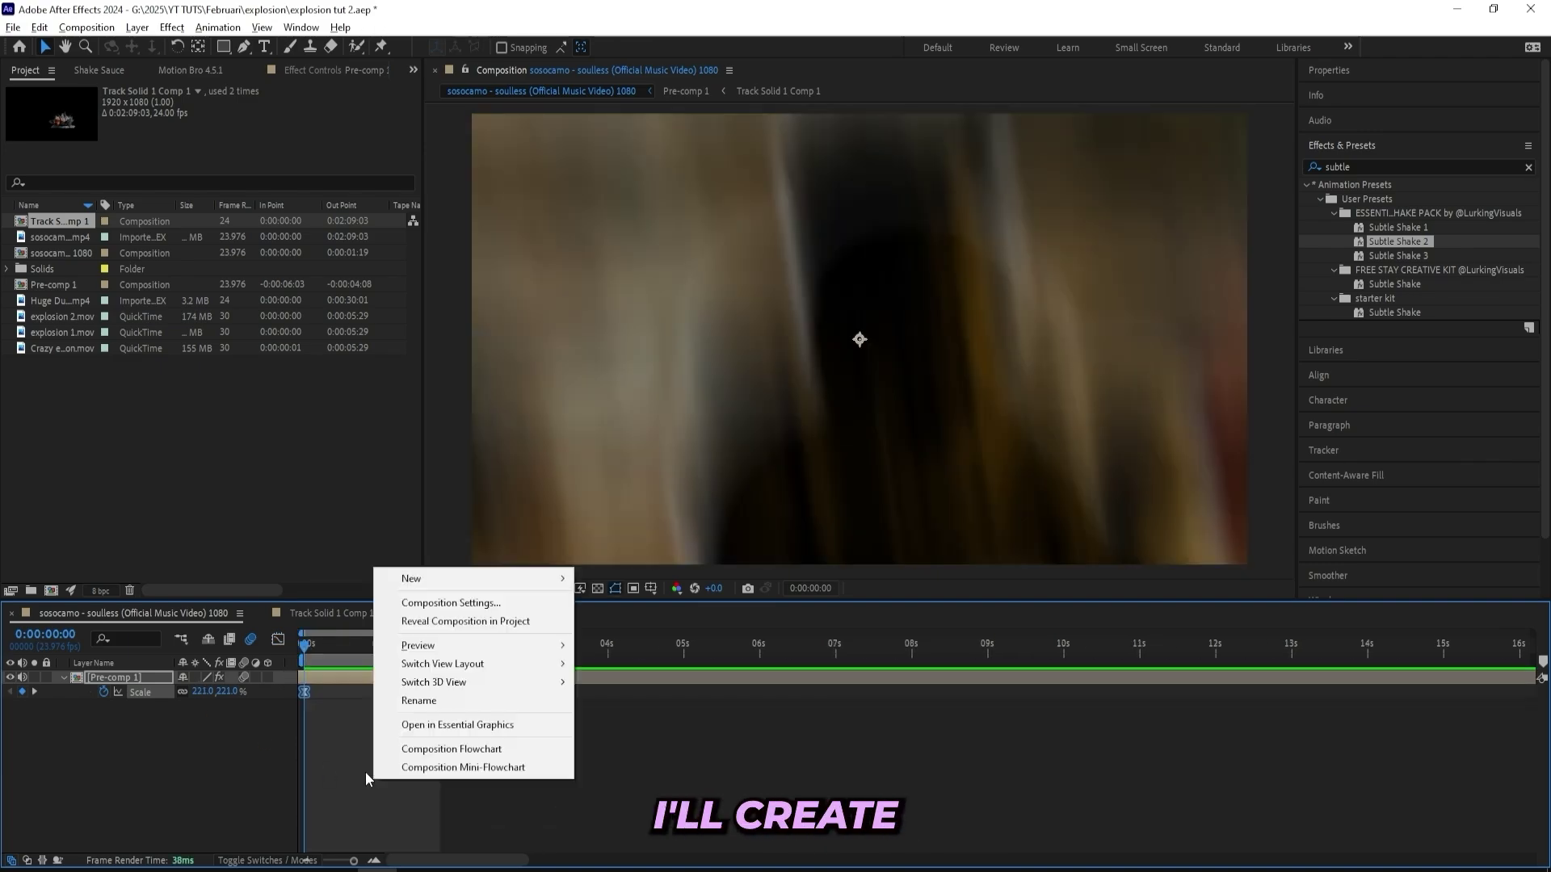
{"action": "key", "text": "Escape"}
{"action": "right_click", "coordinate": [365, 741]}
{"action": "mouse_move", "coordinate": [434, 539]}
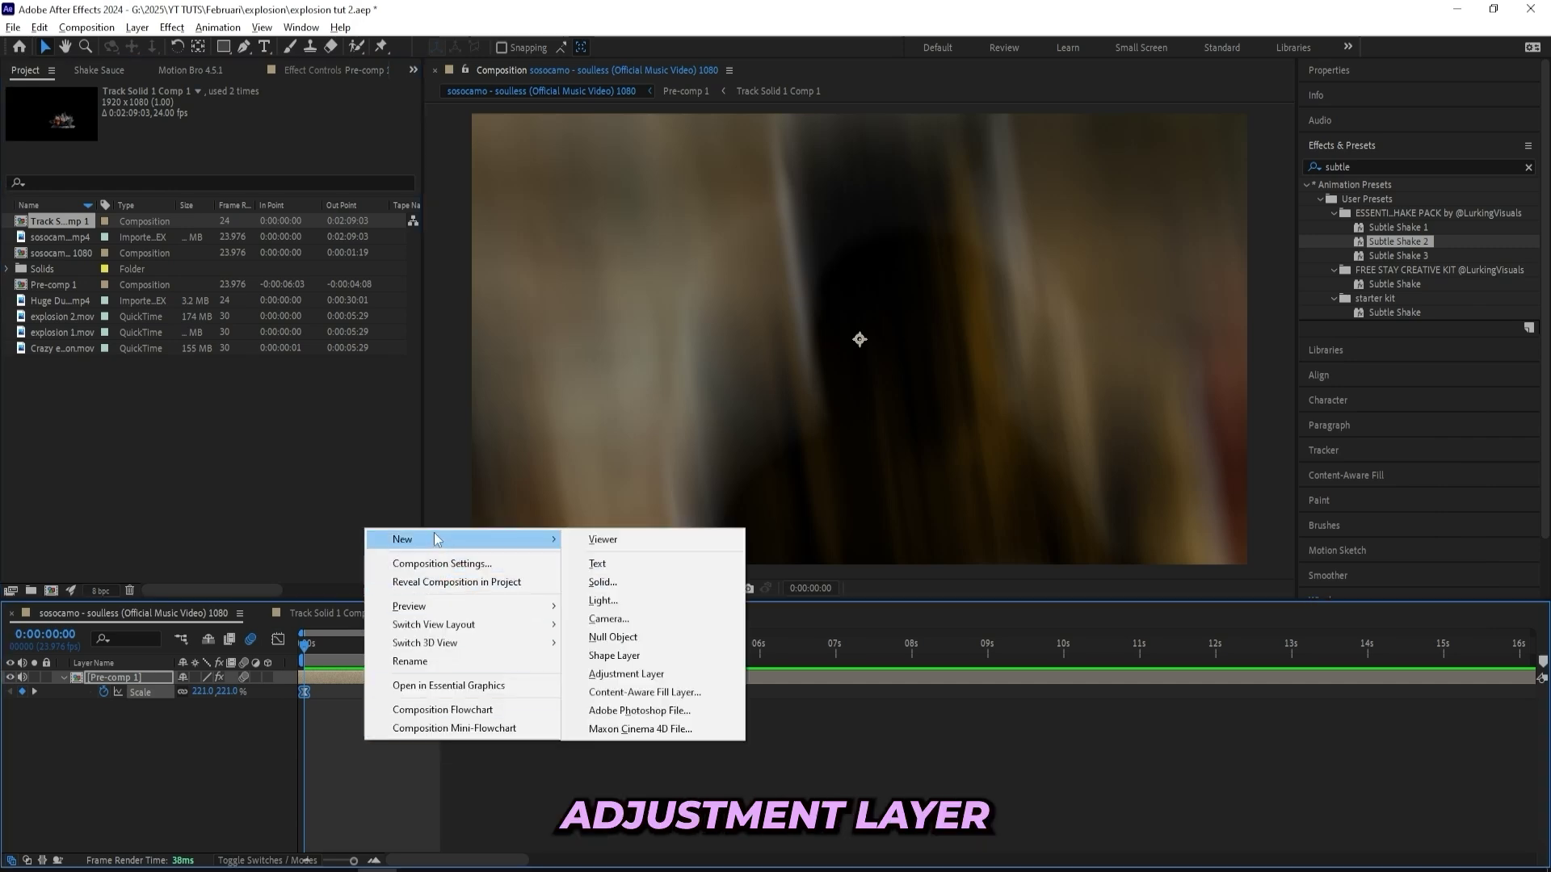
{"action": "left_click", "coordinate": [612, 673]}
- Apply BCC Lens Blur OBS to the adjustment layer and keyframe its Iris Scale at 0 at 0:00:00:18
{"action": "left_click", "coordinate": [1413, 167]}
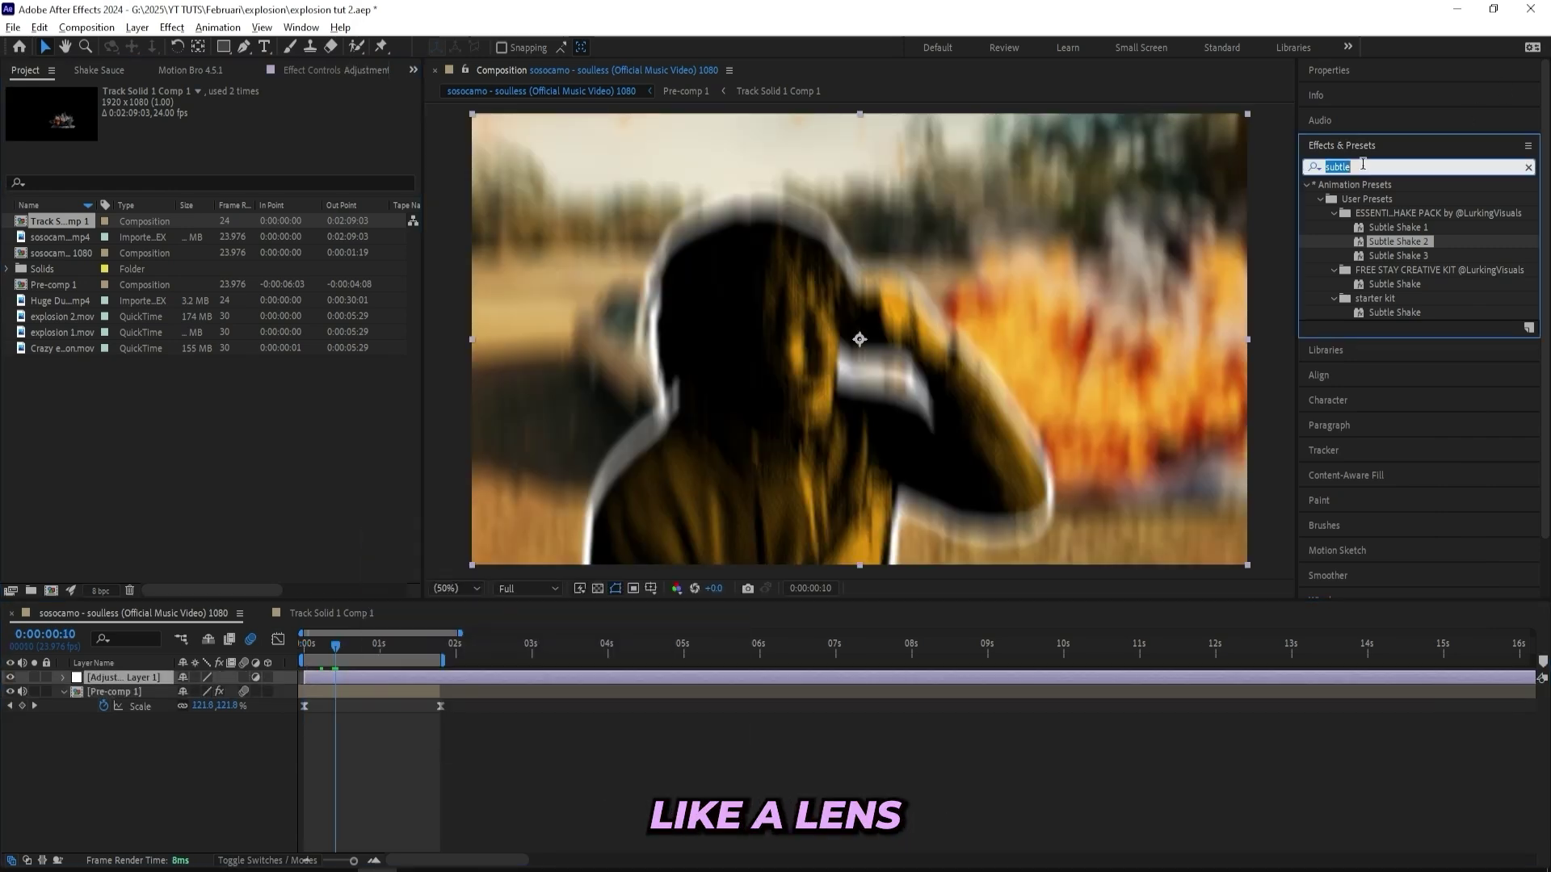
{"action": "type", "text": "lens blur"}
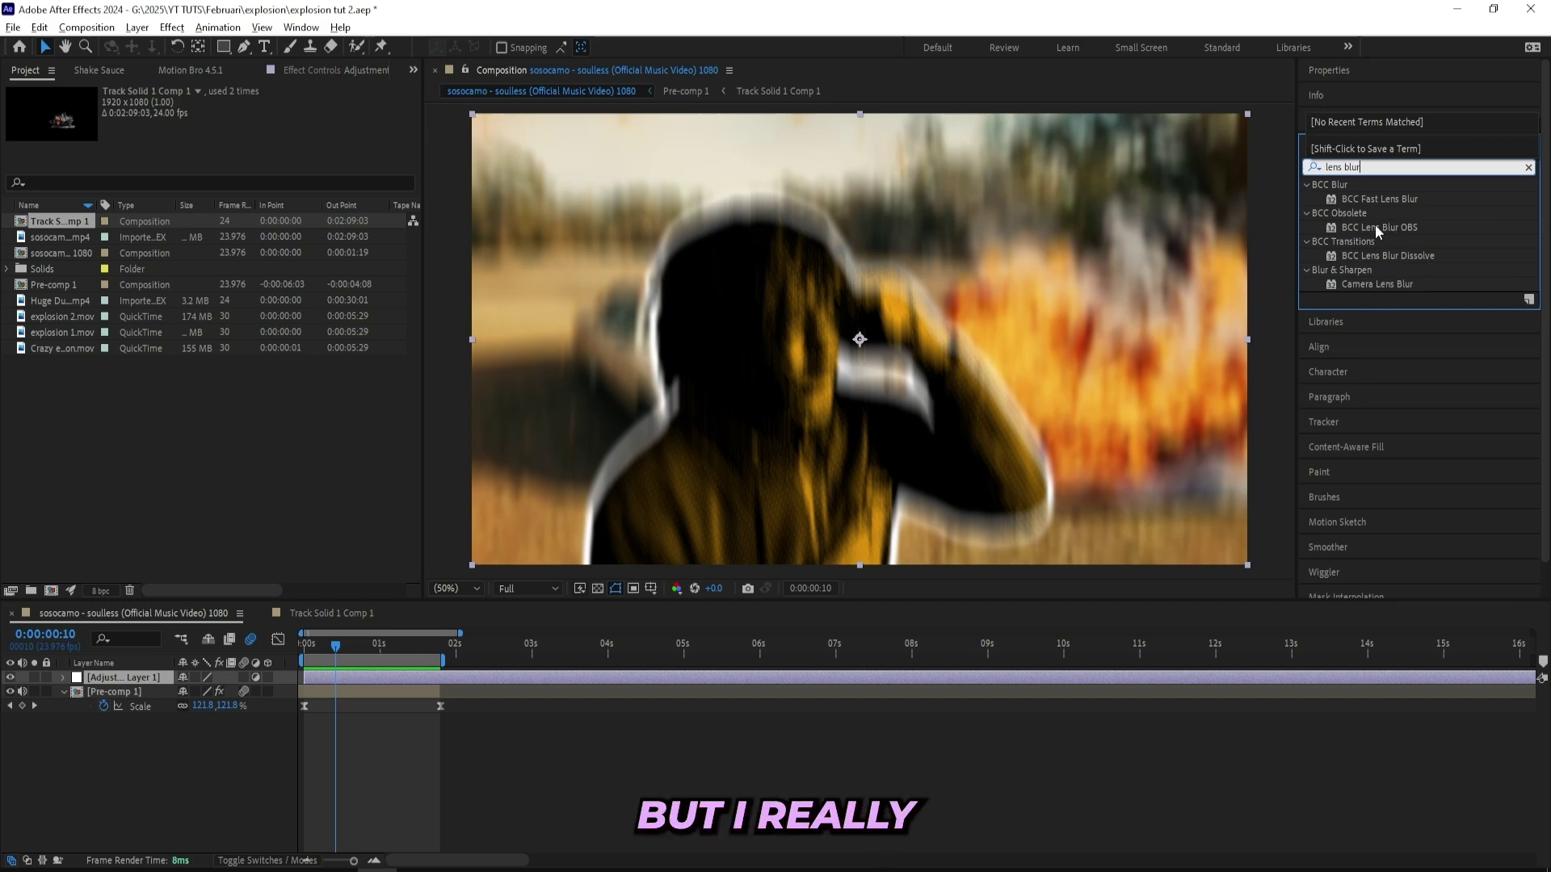
{"action": "left_click", "coordinate": [1392, 201]}
{"action": "left_click_drag", "start_coordinate": [1379, 227], "coordinate": [361, 644]}
{"action": "left_click", "coordinate": [233, 215]}
{"action": "type", "text": "0"}
{"action": "key", "text": "Return"}
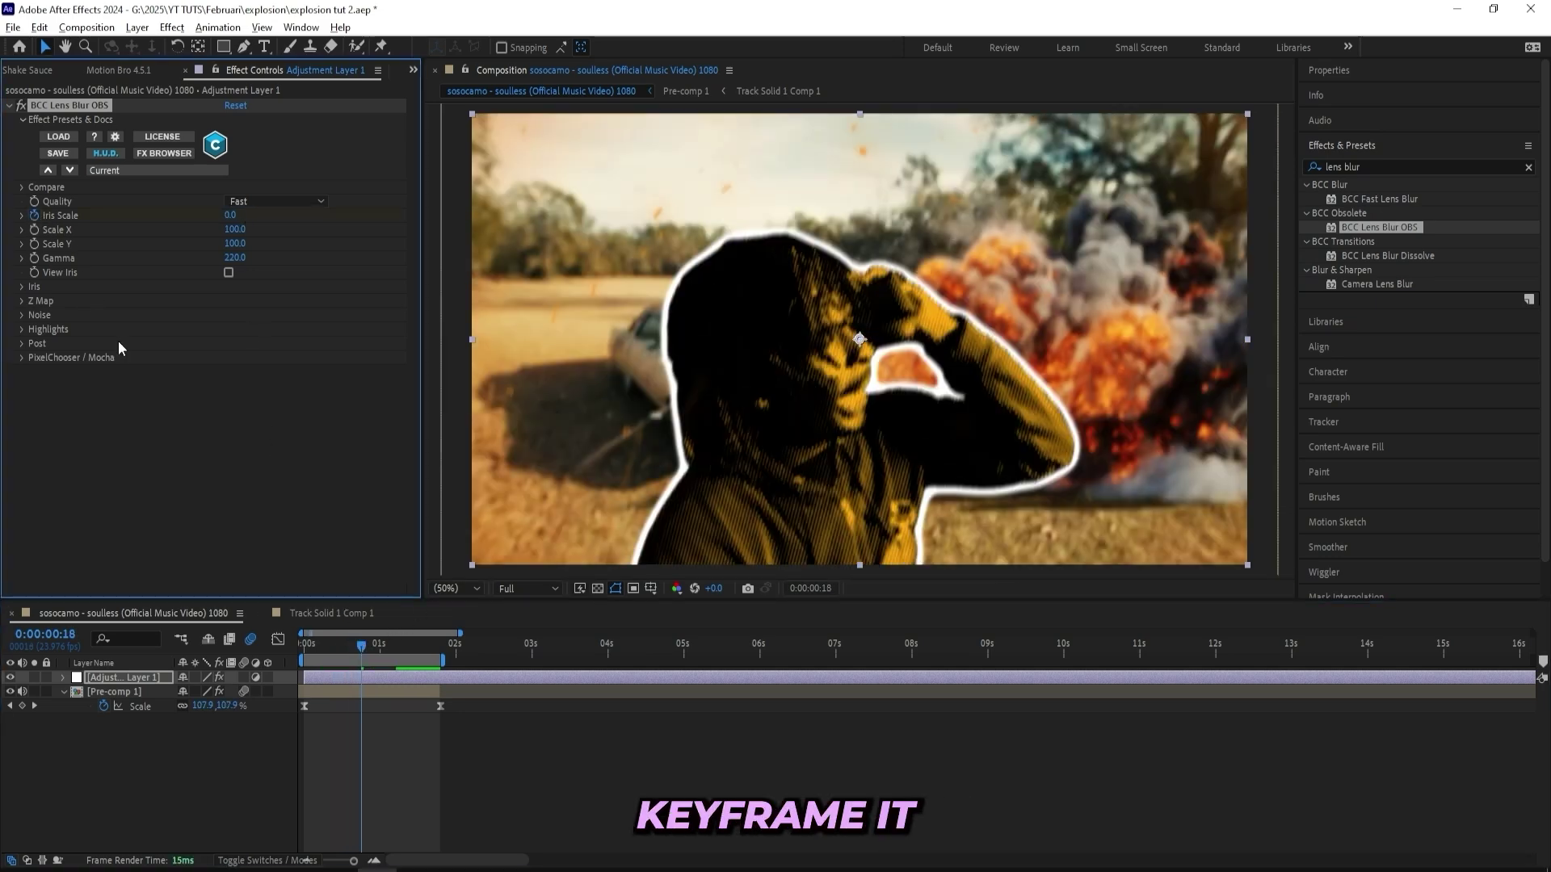
- Keyframe the lens blur's Iris Scale to 15 at 0:00:01:04 and back to 0 at 0:00:01:13
{"action": "scroll", "coordinate": [393, 748], "scroll_direction": "up", "scroll_amount": 4}
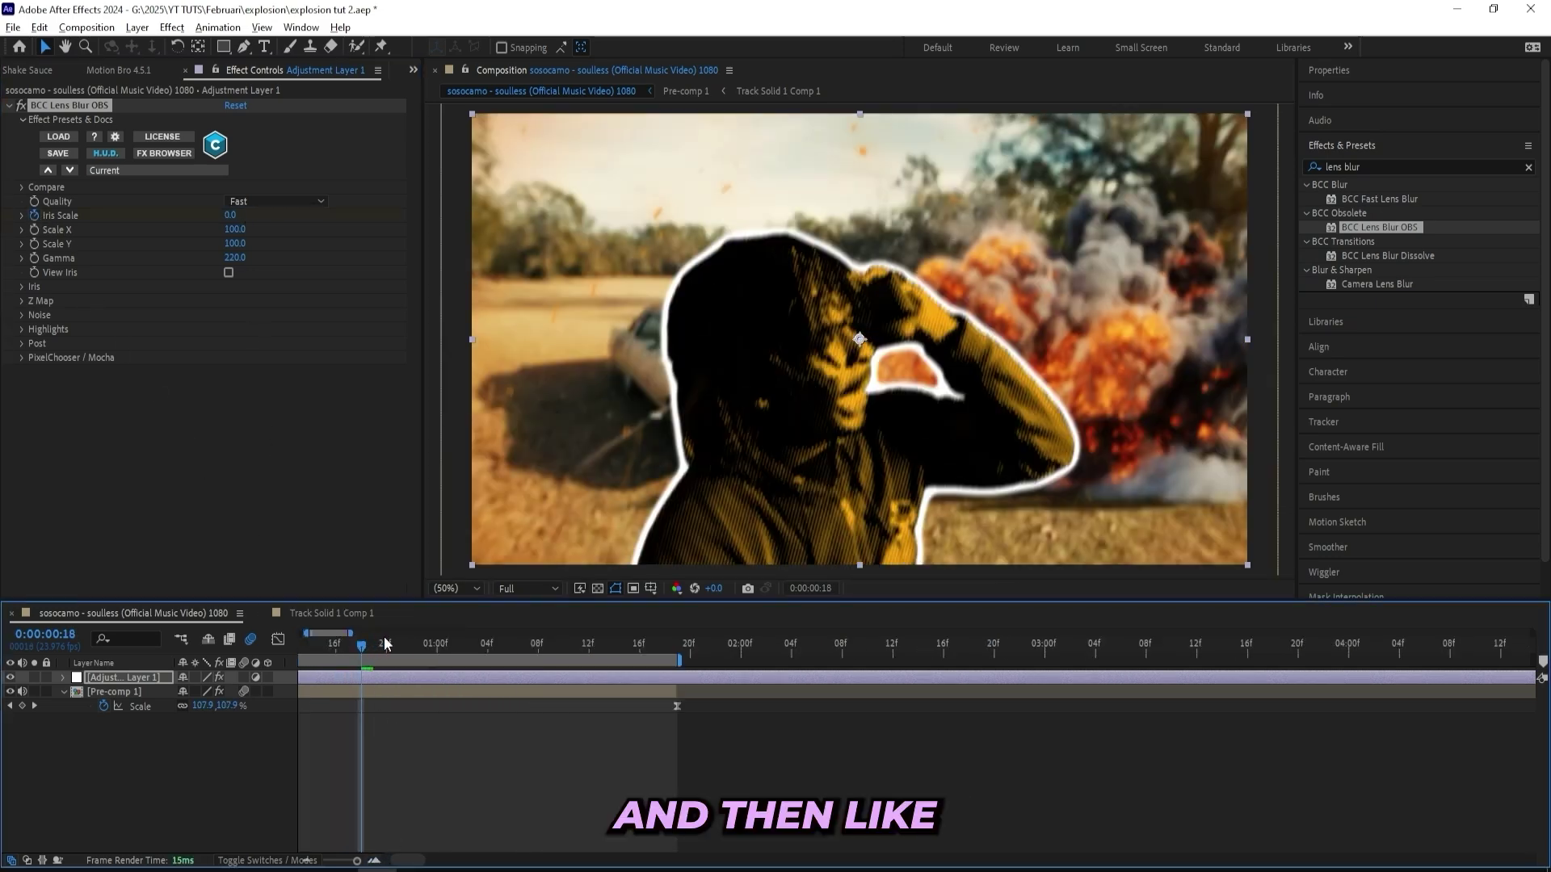
{"action": "left_click_drag", "start_coordinate": [440, 642], "coordinate": [487, 644]}
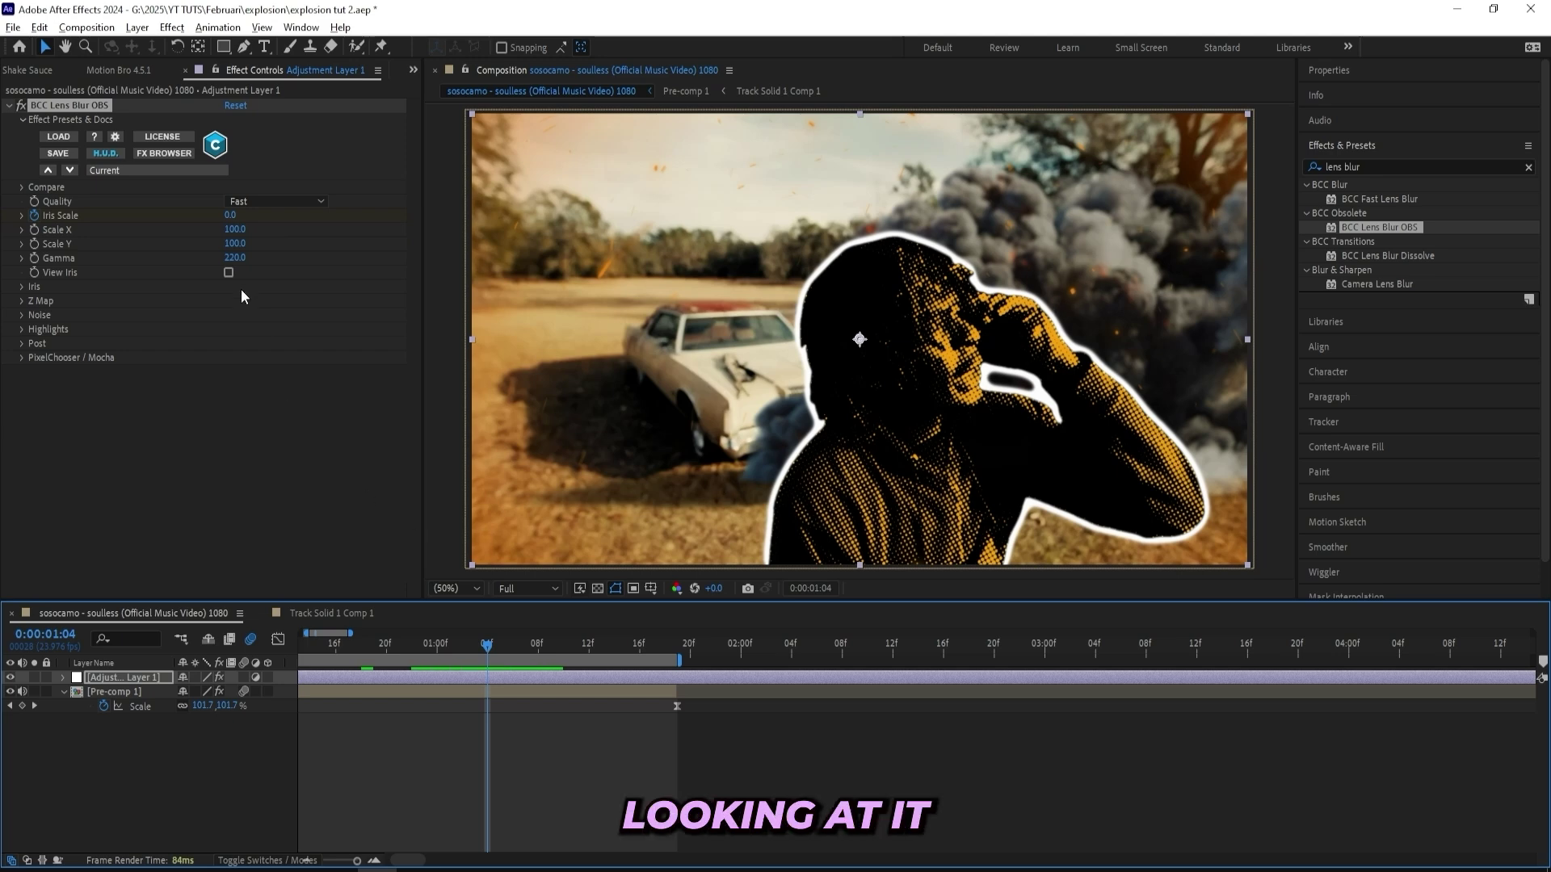
{"action": "left_click_drag", "start_coordinate": [230, 215], "coordinate": [243, 215]}
{"action": "key", "text": "u"}
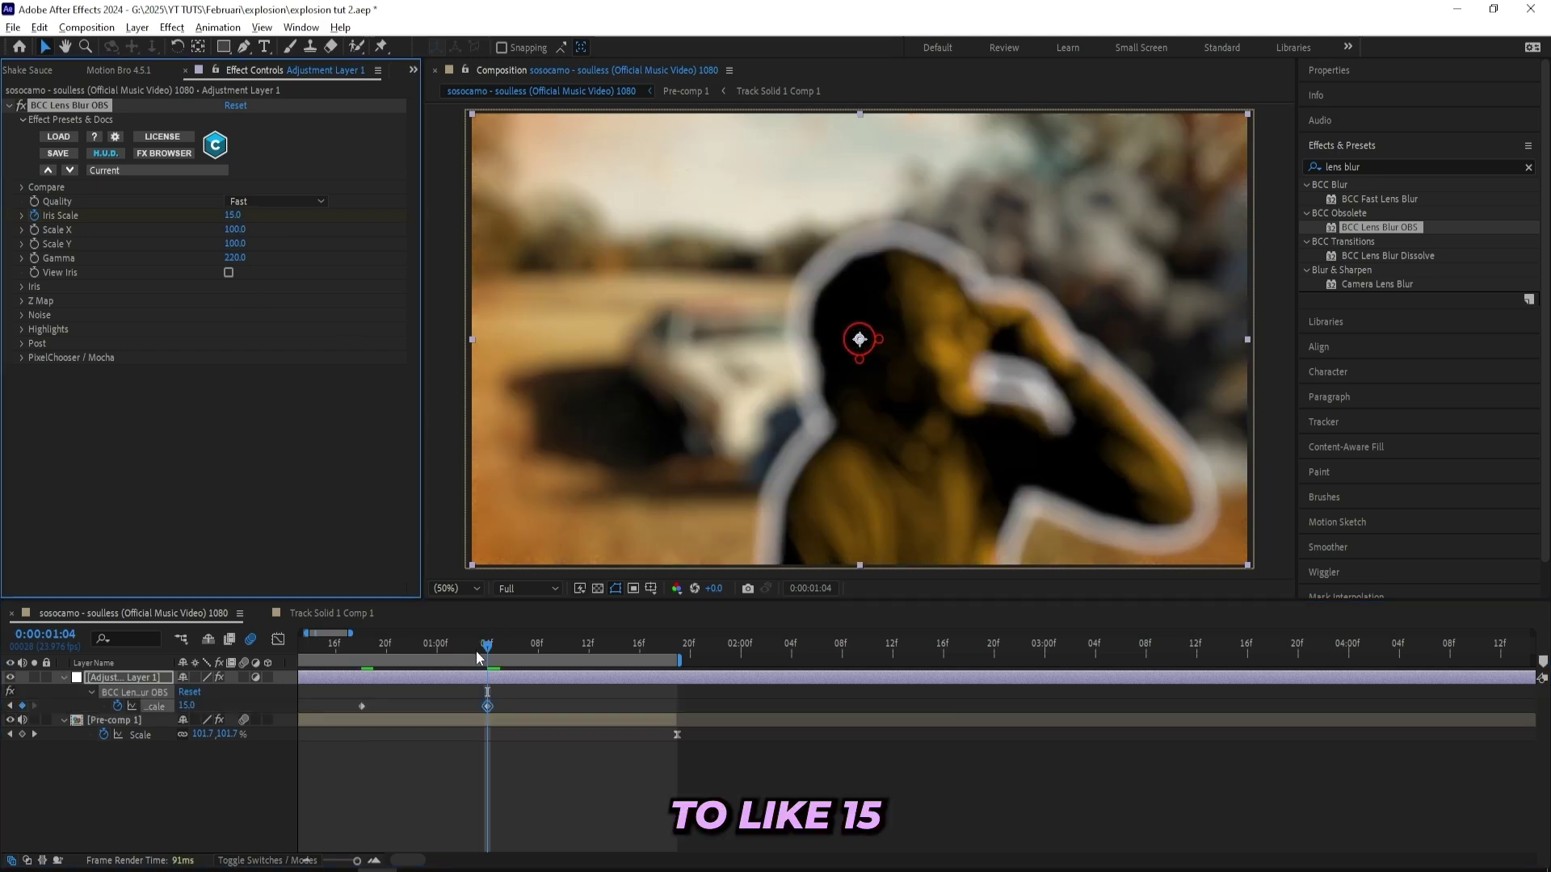
{"action": "left_click_drag", "start_coordinate": [487, 646], "coordinate": [601, 647]}
{"action": "left_click", "coordinate": [234, 215]}
{"action": "type", "text": "0"}
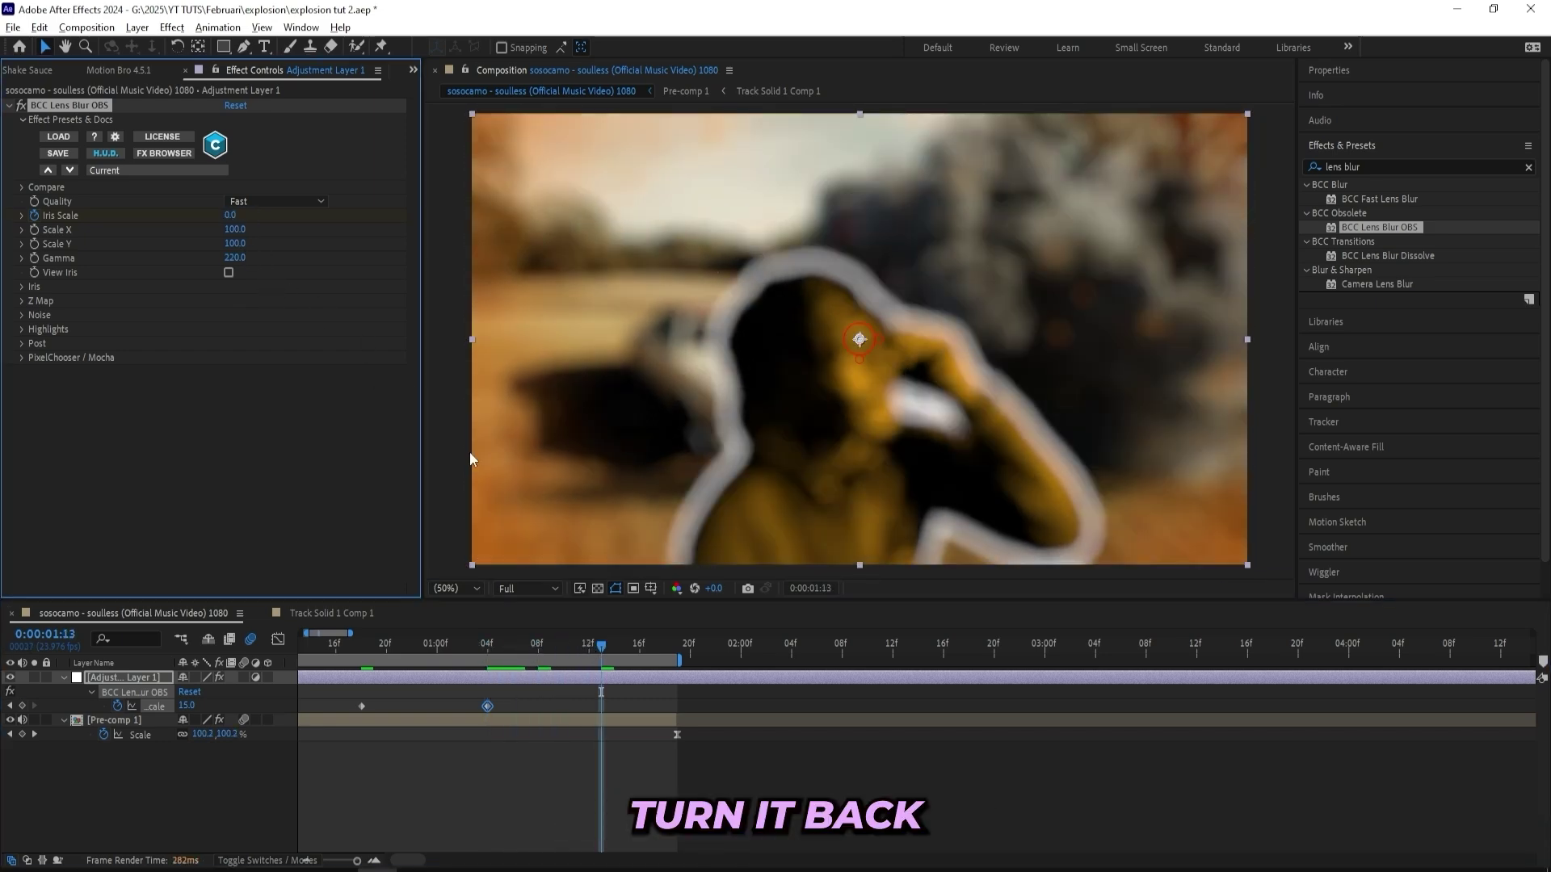
{"action": "key", "text": "Return"}
- Ease the Iris Scale curve into a smooth rise and fall around its 15-unit peak, and preview the focus pull
{"action": "left_click", "coordinate": [278, 639]}
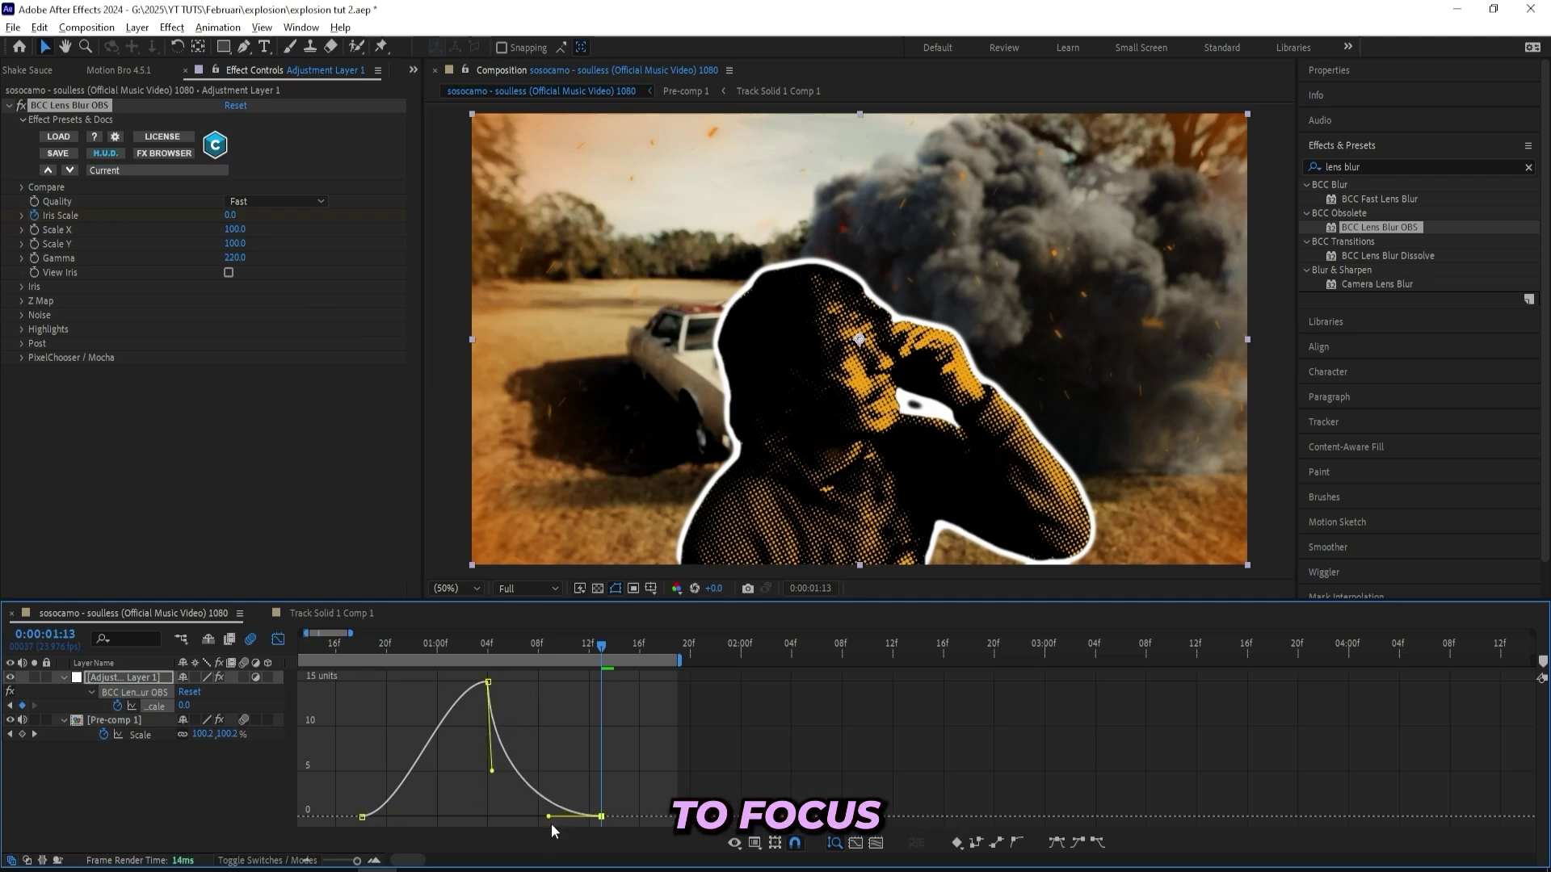
{"action": "mouse_move", "coordinate": [488, 683]}
{"action": "left_mouse_down"}
{"action": "mouse_move", "coordinate": [448, 684]}
{"action": "mouse_move", "coordinate": [498, 764]}
{"action": "mouse_move", "coordinate": [483, 768]}
{"action": "left_mouse_up"}
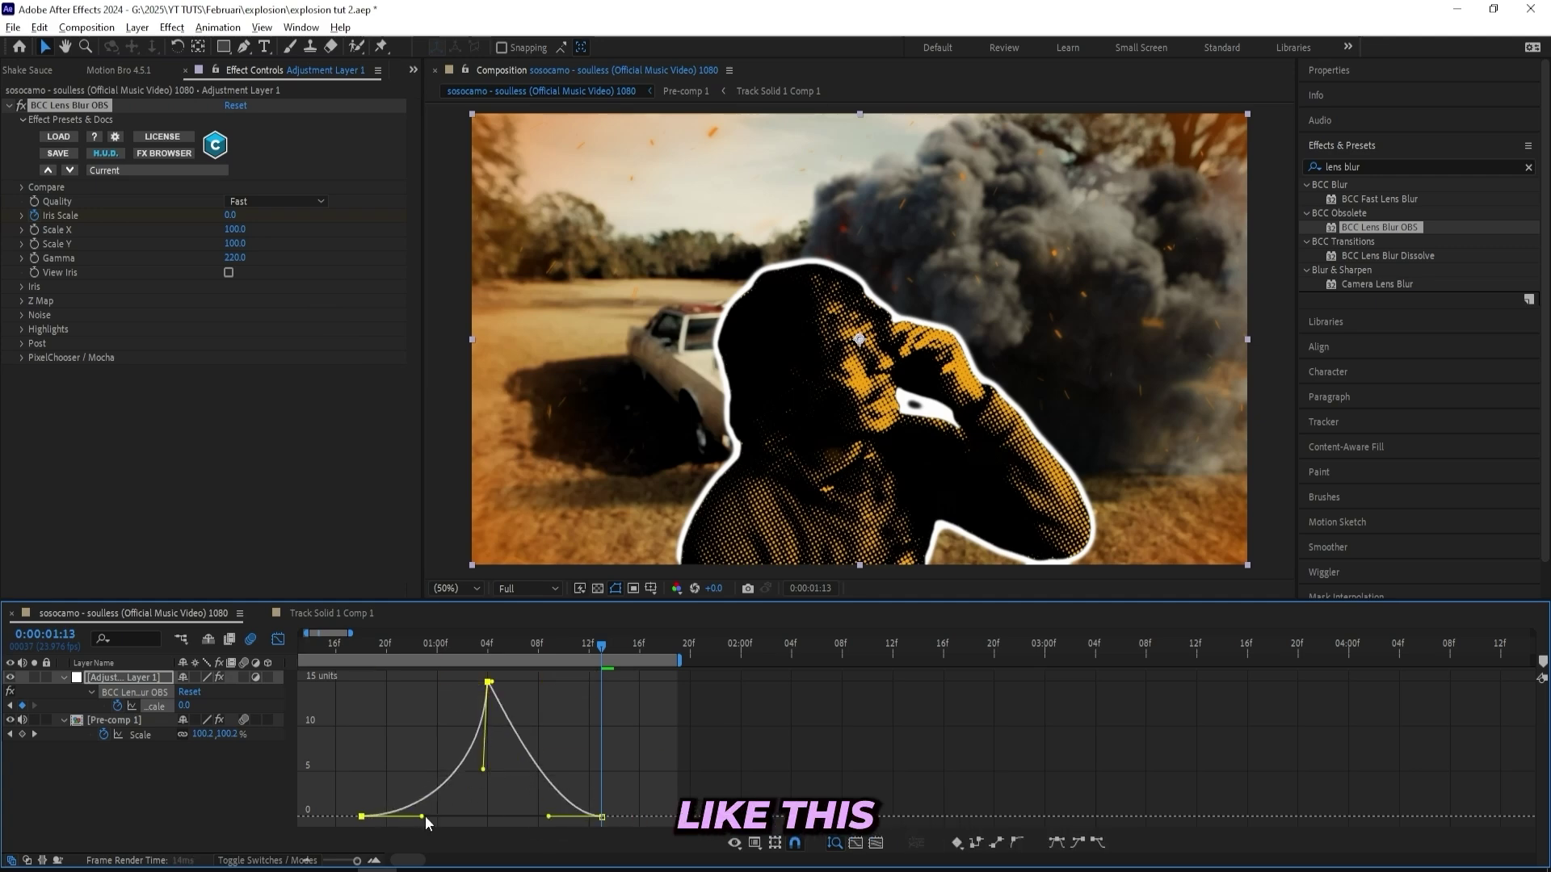
{"action": "left_click_drag", "start_coordinate": [494, 684], "coordinate": [514, 685]}
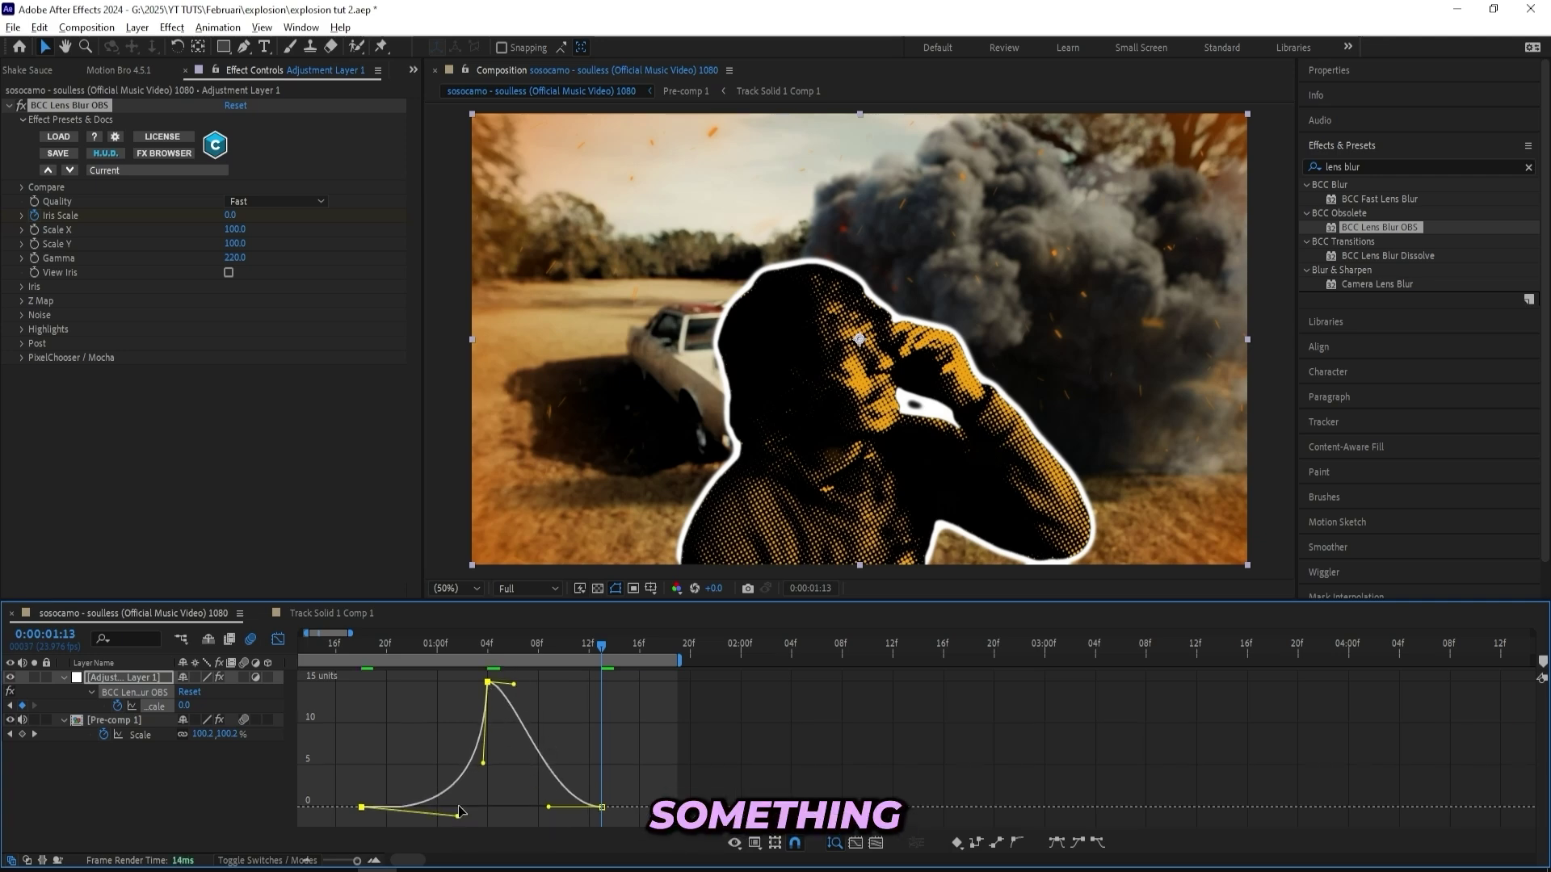
{"action": "left_click_drag", "start_coordinate": [339, 670], "coordinate": [622, 828]}
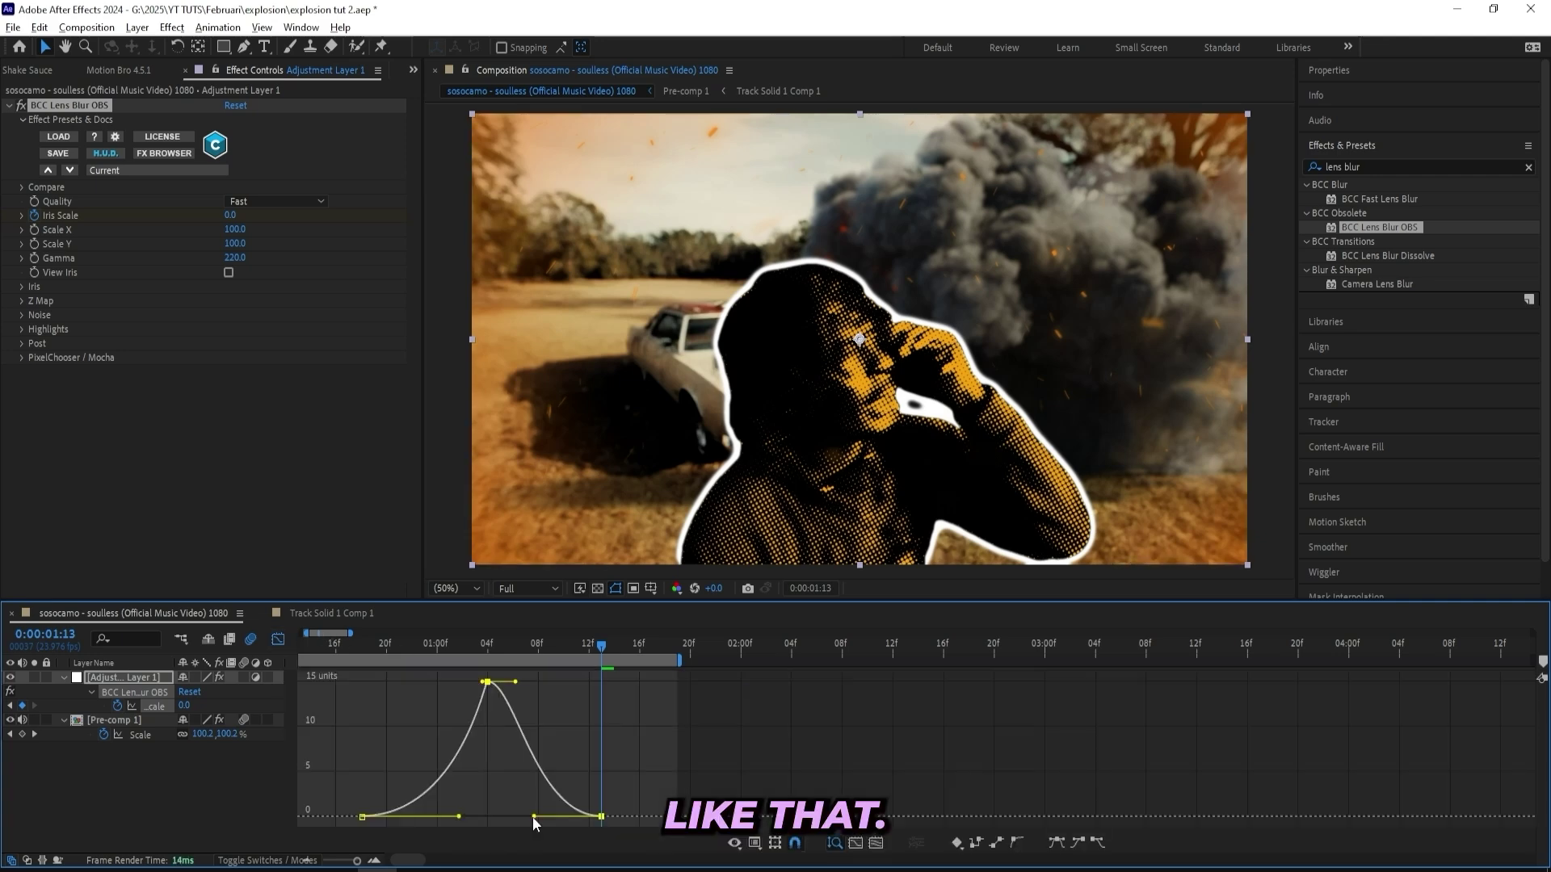
{"action": "left_click_drag", "start_coordinate": [604, 644], "coordinate": [335, 646]}
{"action": "key", "text": "space"}
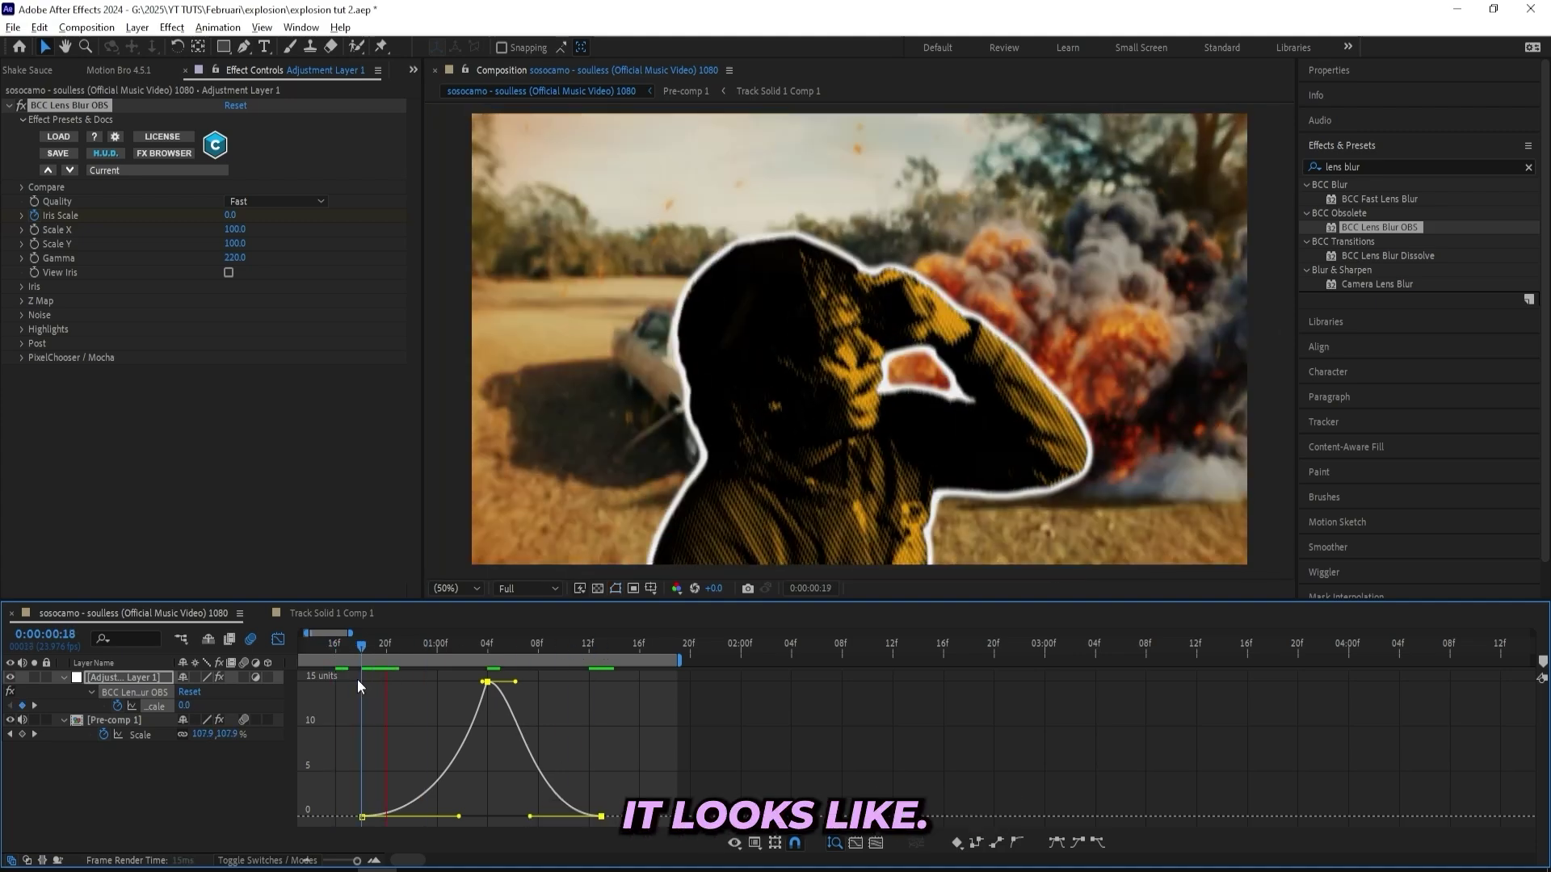
{"action": "key", "text": "space"}
- Set the lens blur's Scale X and Scale Y to 199 on the adjustment layer, checking at the 0:00:01:04 blur peak
{"action": "left_click_drag", "start_coordinate": [386, 636], "coordinate": [486, 642]}
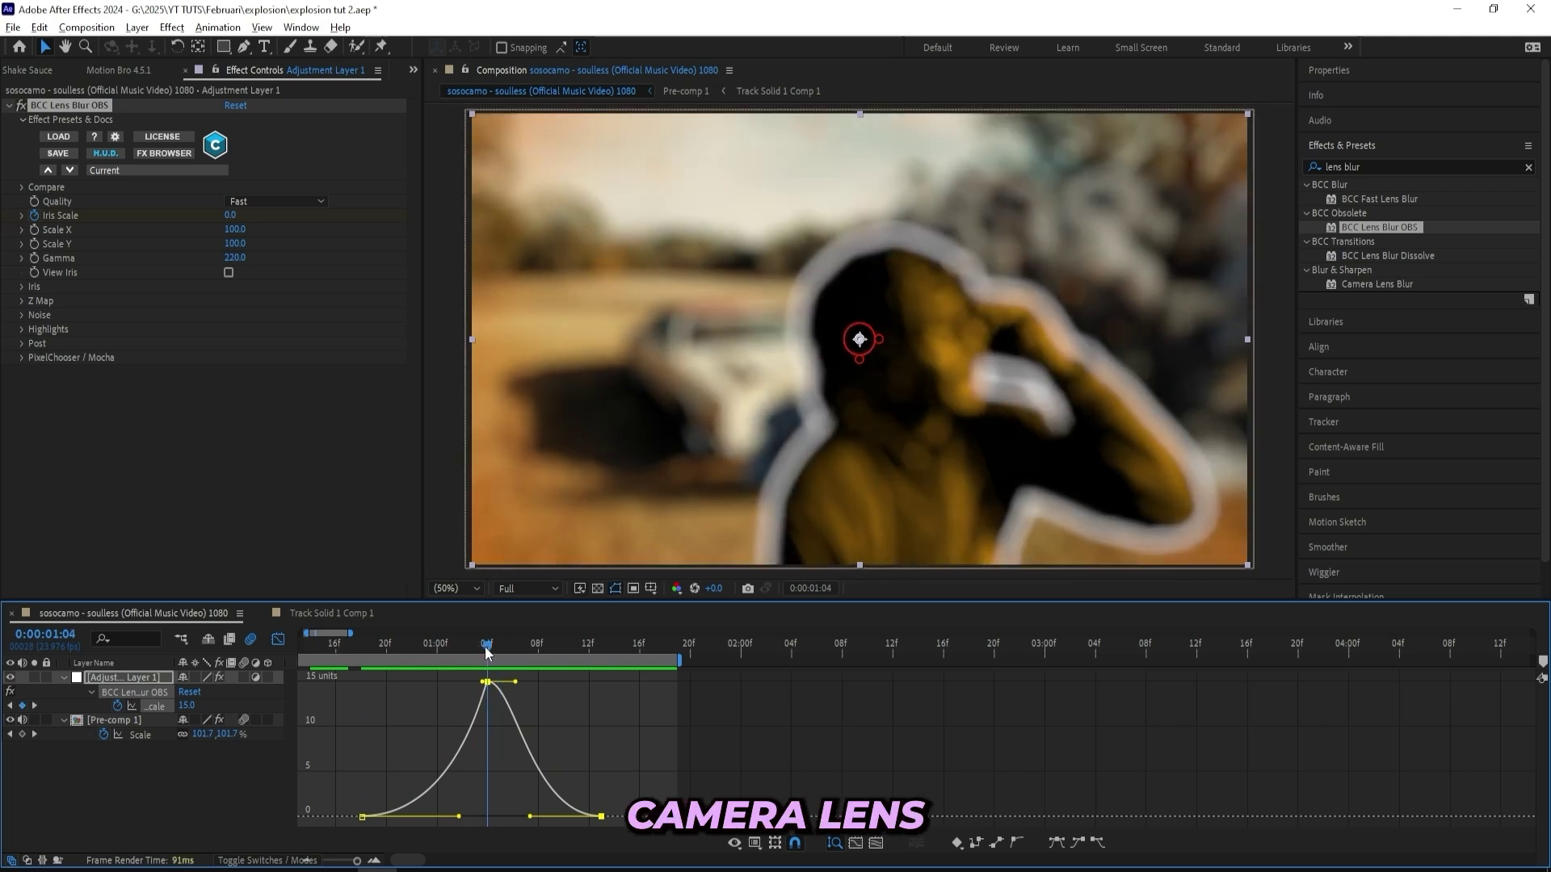
{"action": "left_click", "coordinate": [277, 639]}
{"action": "left_click", "coordinate": [420, 719]}
{"action": "left_click", "coordinate": [407, 677]}
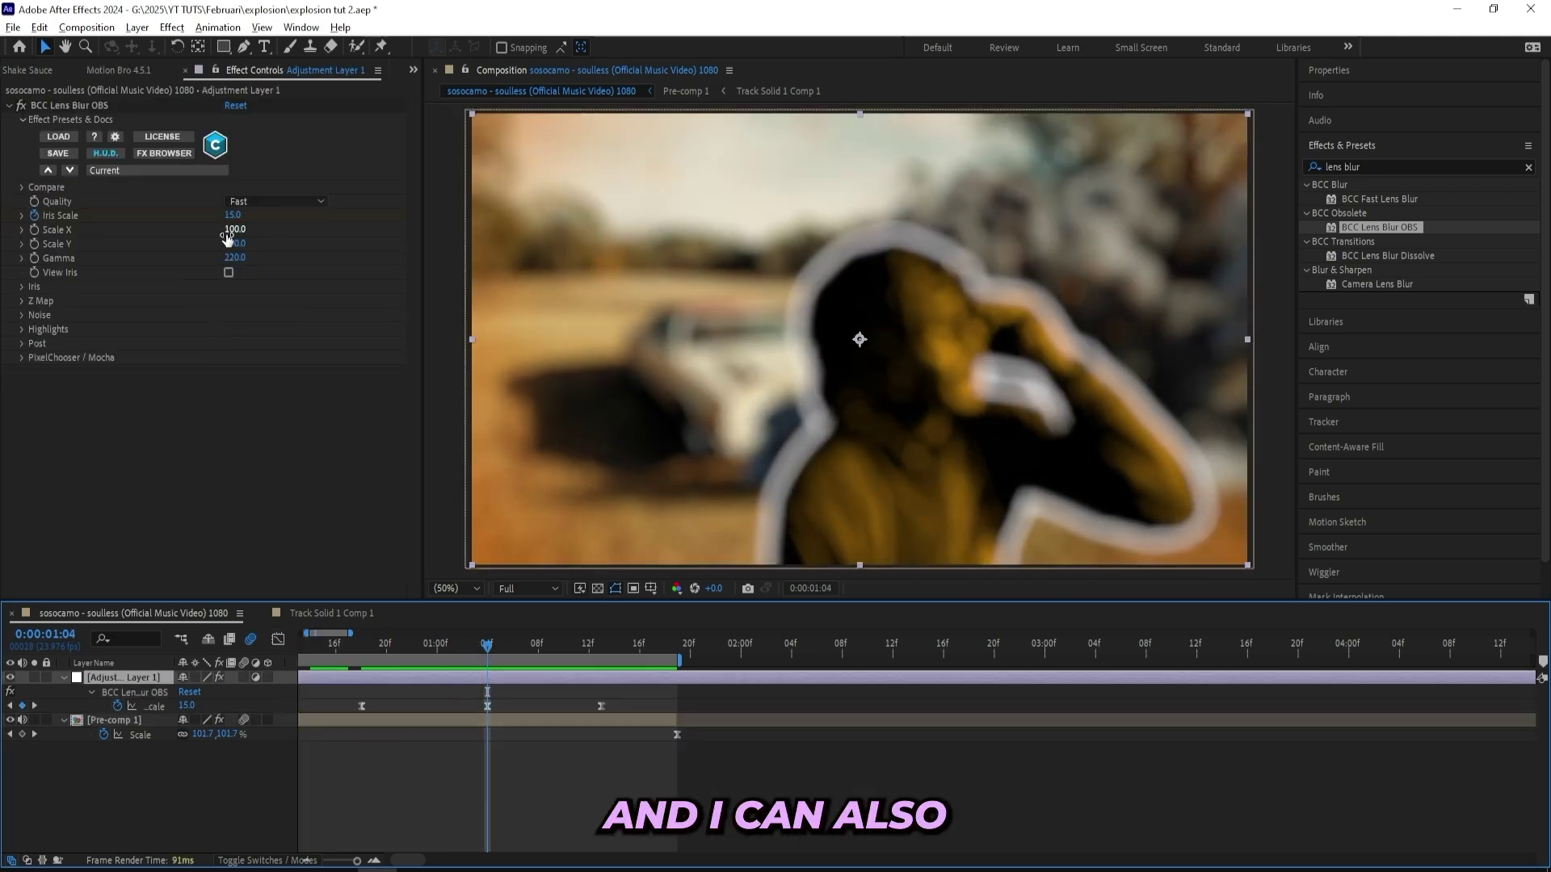
{"action": "left_click_drag", "start_coordinate": [226, 230], "coordinate": [313, 232]}
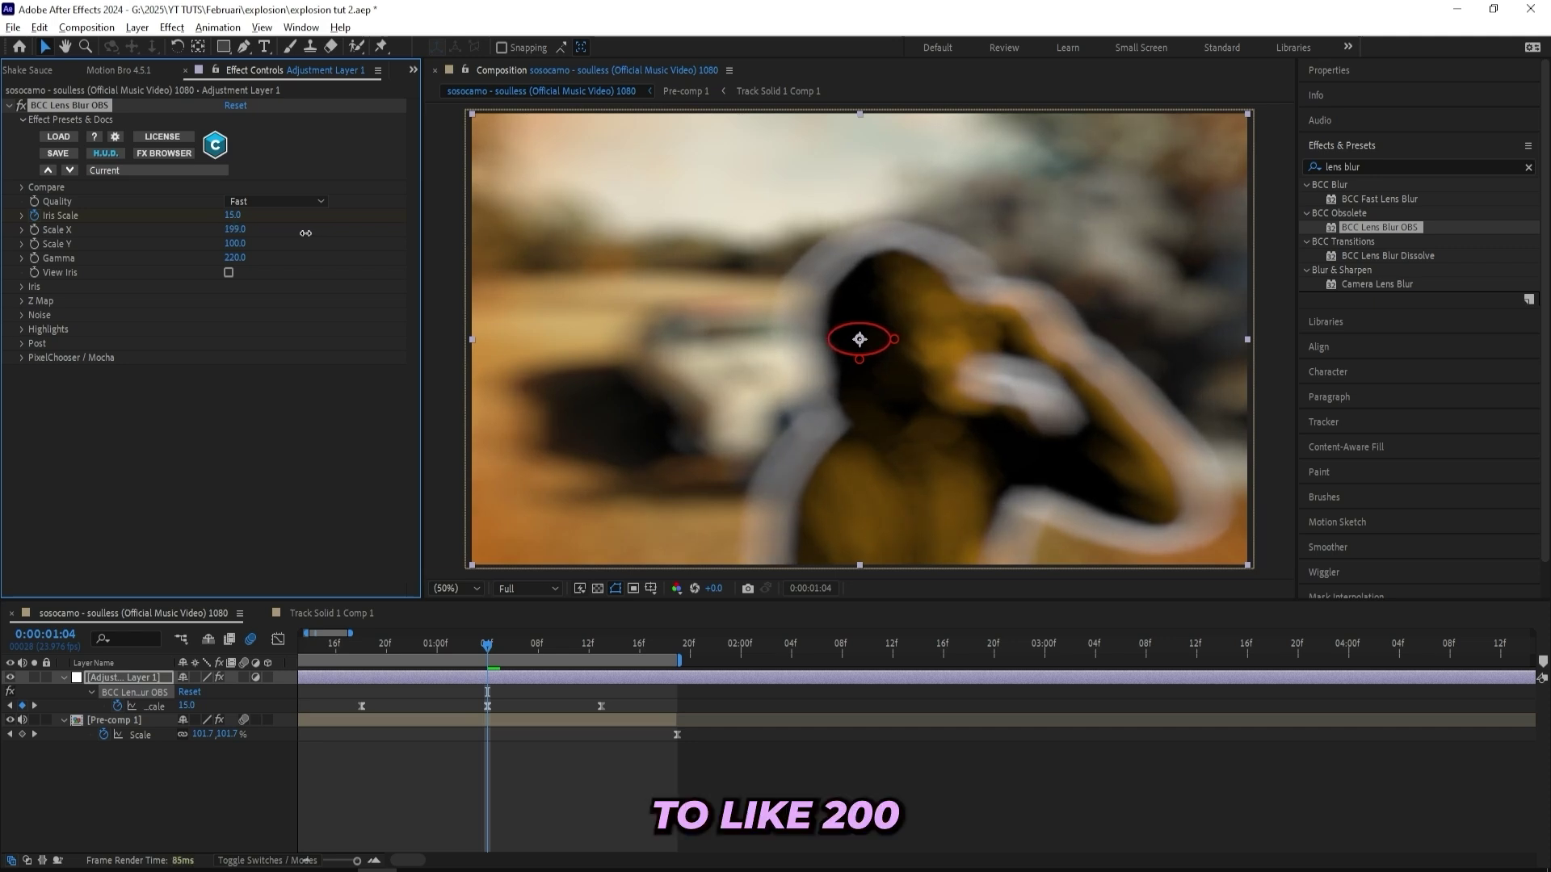
{"action": "type", "text": "199"}
{"action": "key", "text": "Return"}
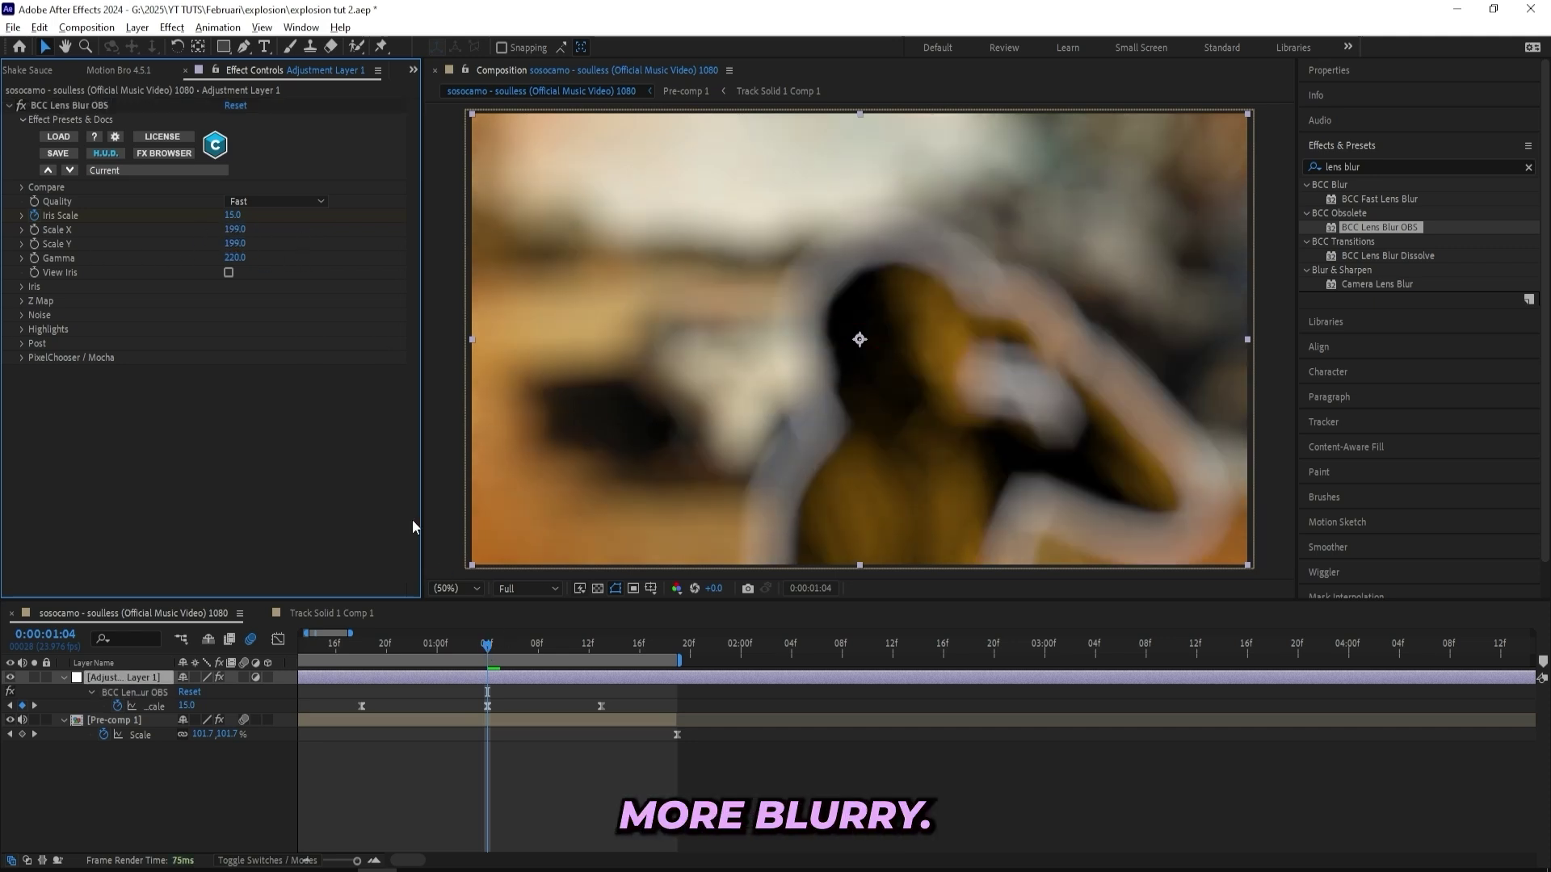
- Apply the Transform effect to the adjustment layer and animate its Scale from 100 at 0:00:00:14 to 130 at 0:00:01:18
{"action": "left_click", "coordinate": [362, 646]}
{"action": "left_click", "coordinate": [1363, 168]}
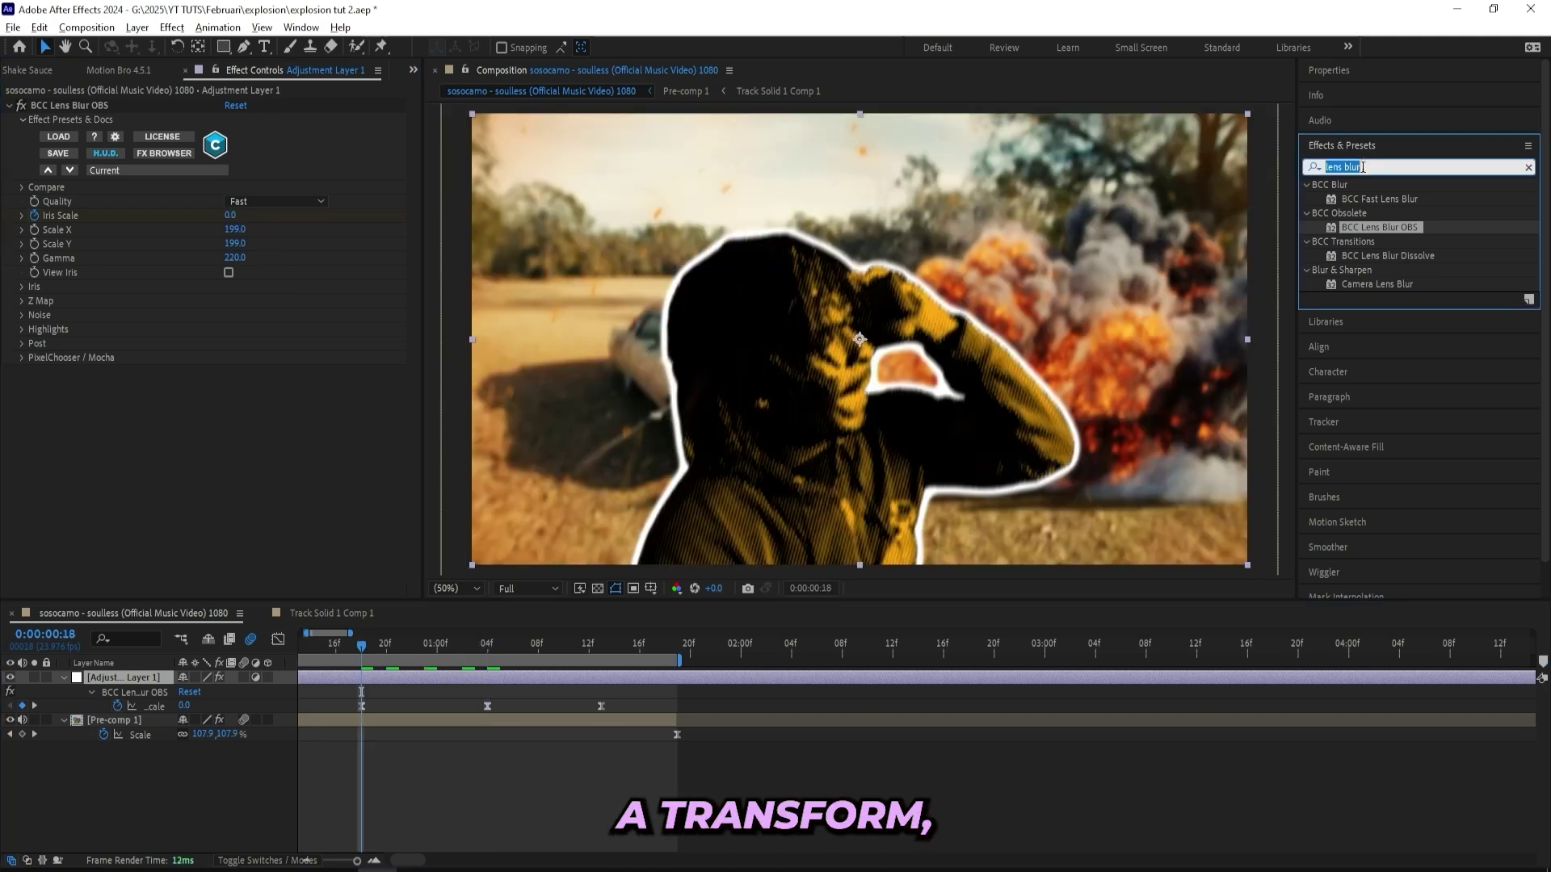
{"action": "type", "text": "transform"}
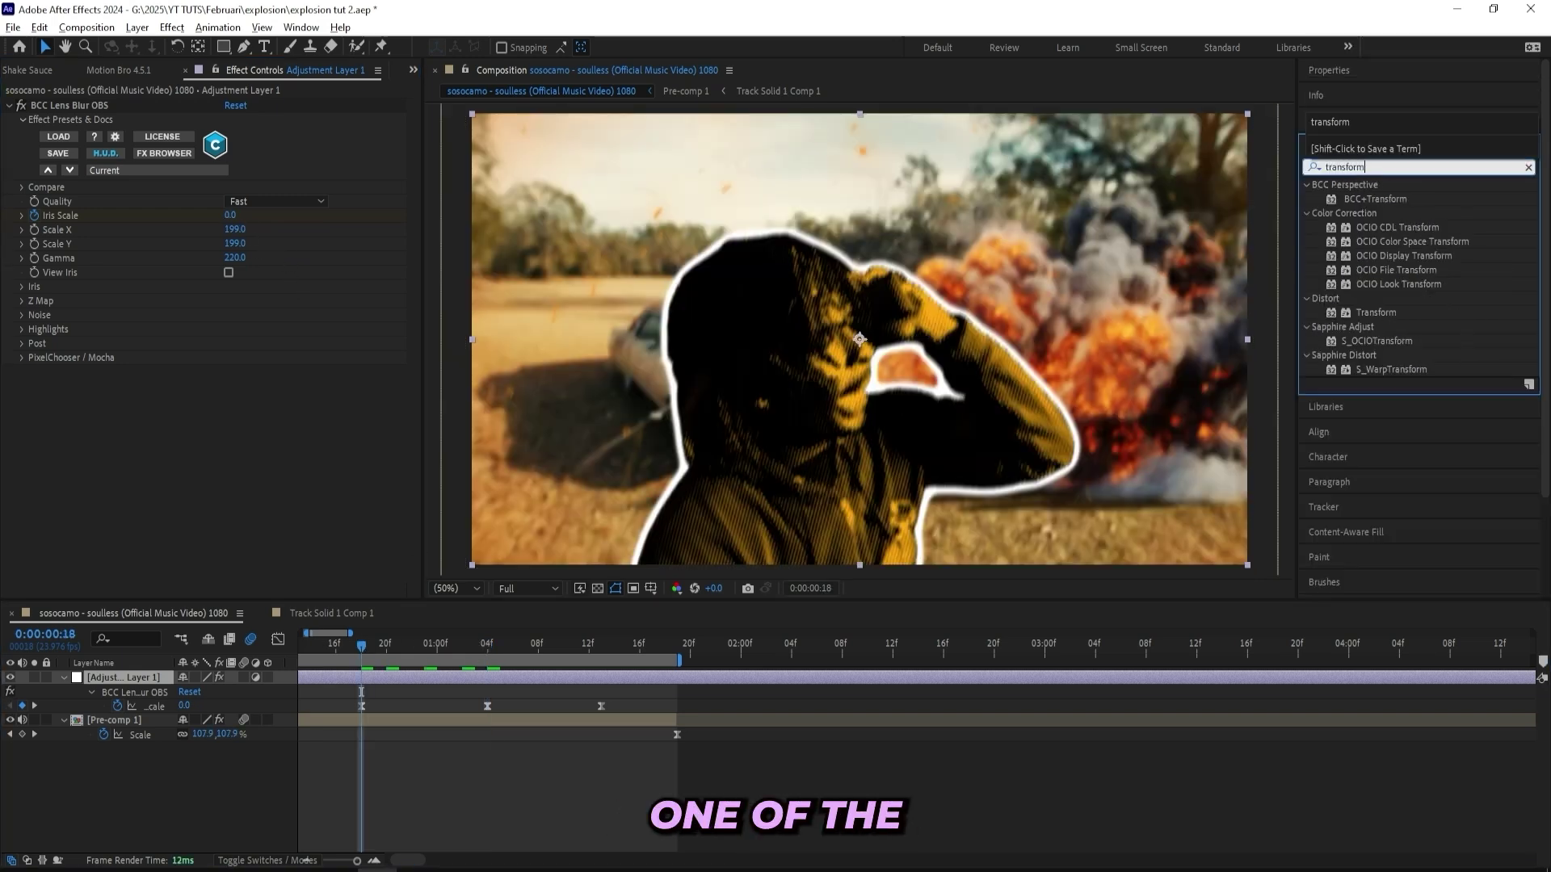
{"action": "left_click_drag", "start_coordinate": [1376, 312], "coordinate": [665, 654]}
{"action": "mouse_move", "coordinate": [235, 412]}
{"action": "left_mouse_down"}
{"action": "mouse_move", "coordinate": [272, 412]}
{"action": "mouse_move", "coordinate": [232, 414]}
{"action": "left_mouse_up"}
- Shape the Transform Scale curve into a steep S-curve so the zoom-in hits around the blur peak, and preview it
{"action": "left_click", "coordinate": [278, 639]}
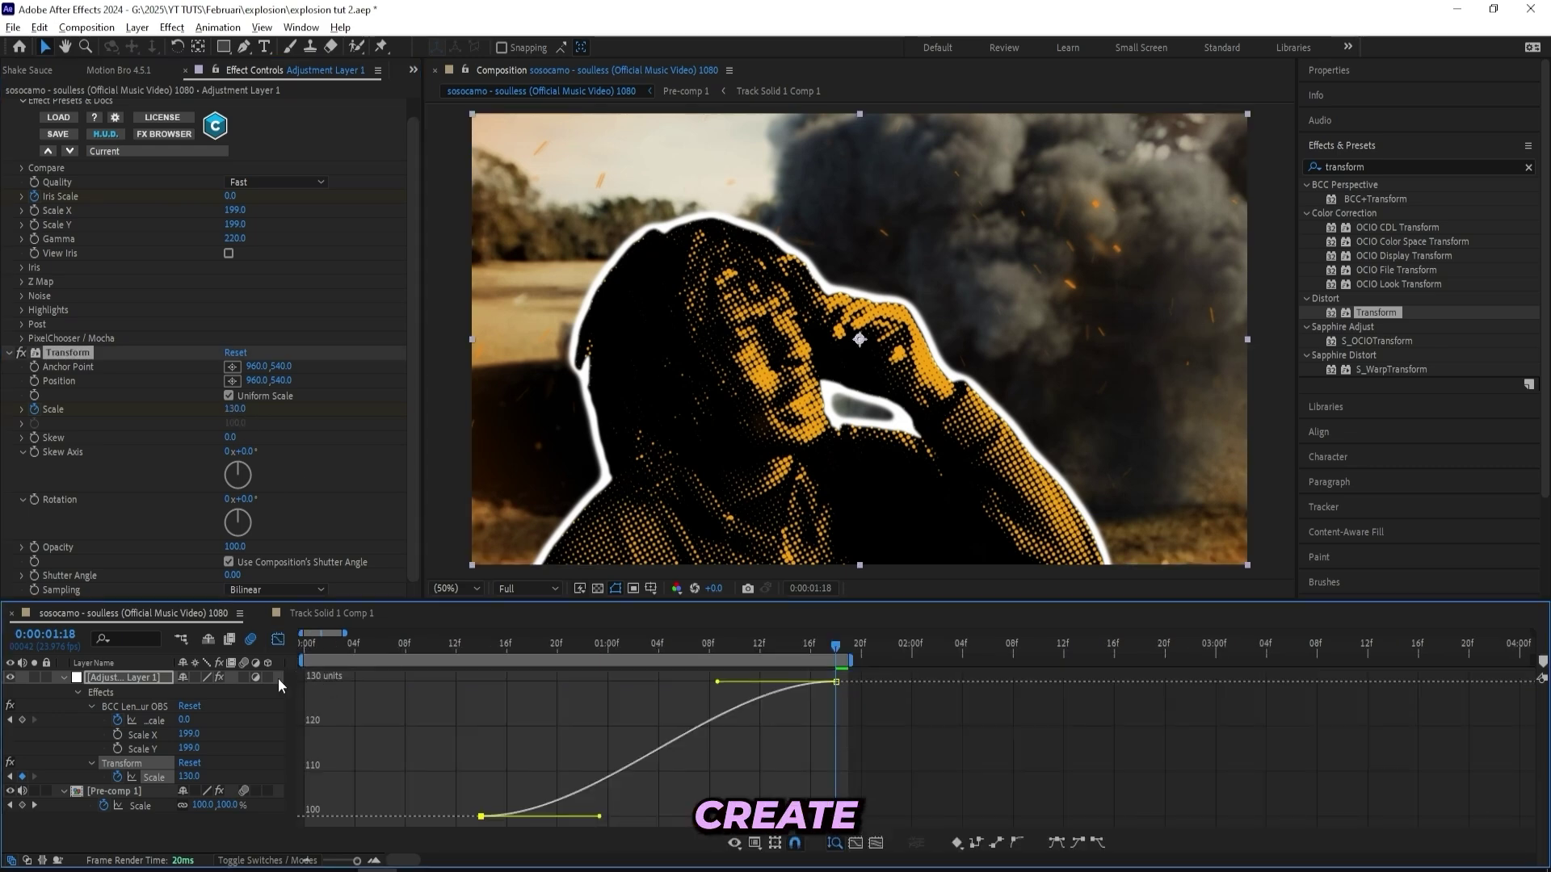
{"action": "left_click_drag", "start_coordinate": [598, 817], "coordinate": [703, 816]}
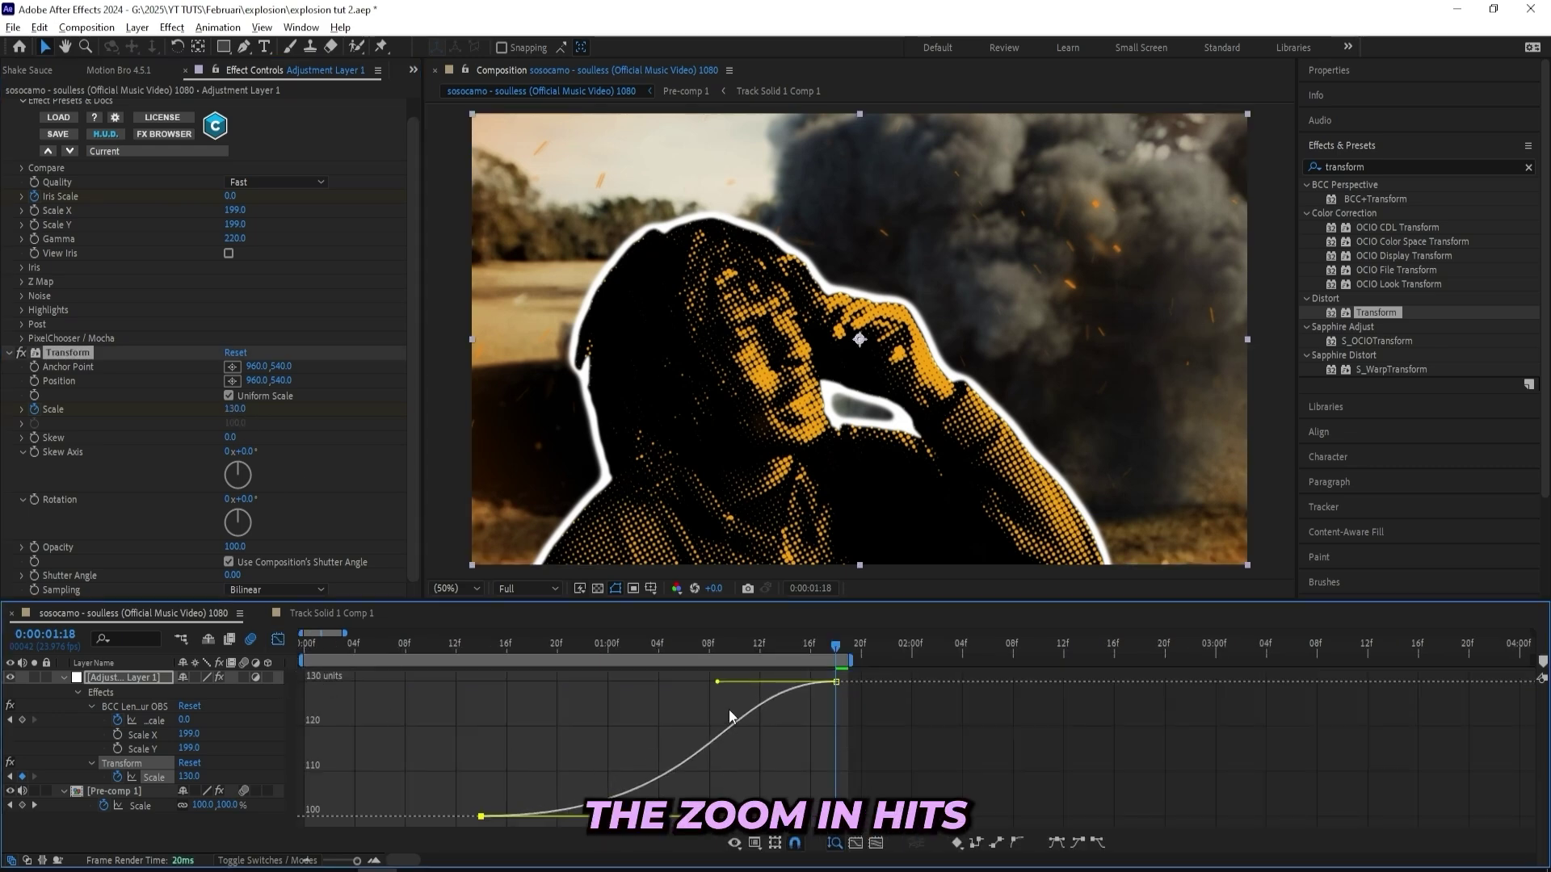
{"action": "left_click_drag", "start_coordinate": [557, 644], "coordinate": [502, 685]}
{"action": "key", "text": "space"}
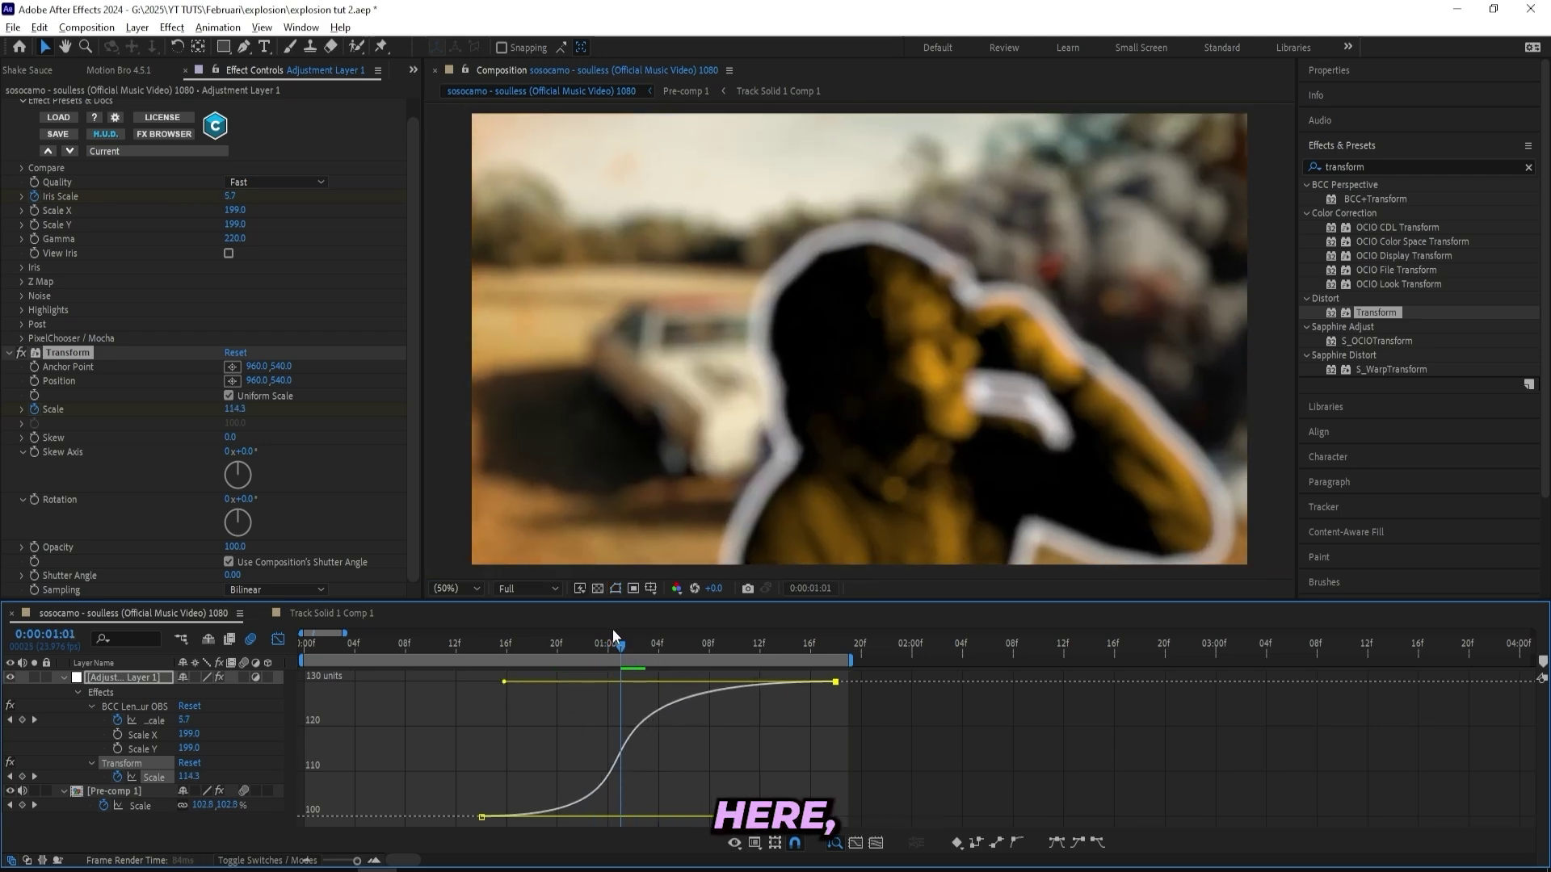
{"action": "key", "text": "space"}
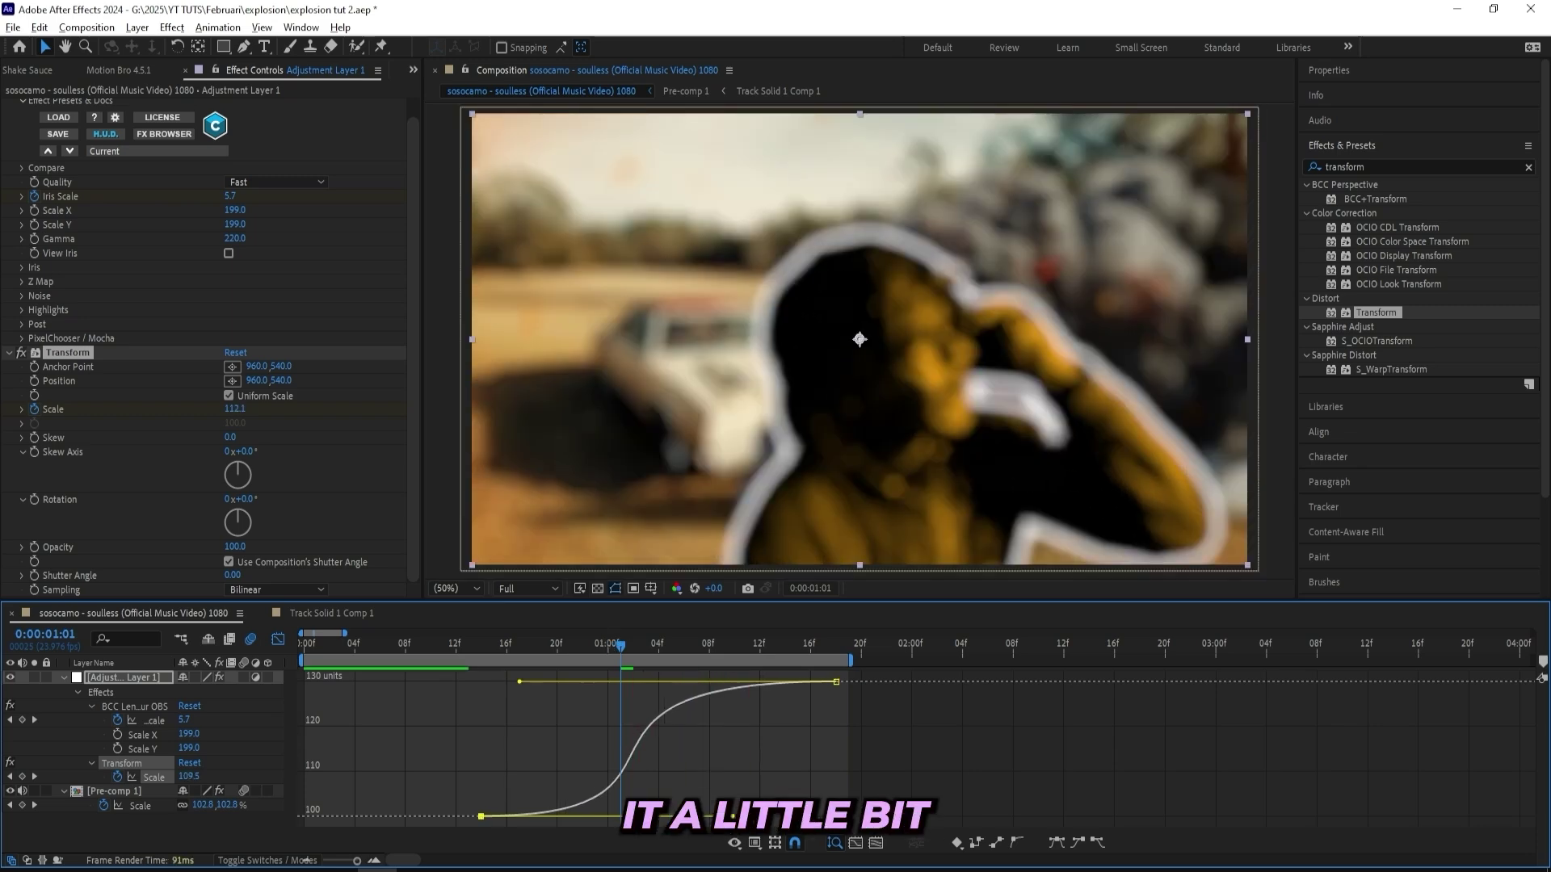
{"action": "key", "text": "space"}
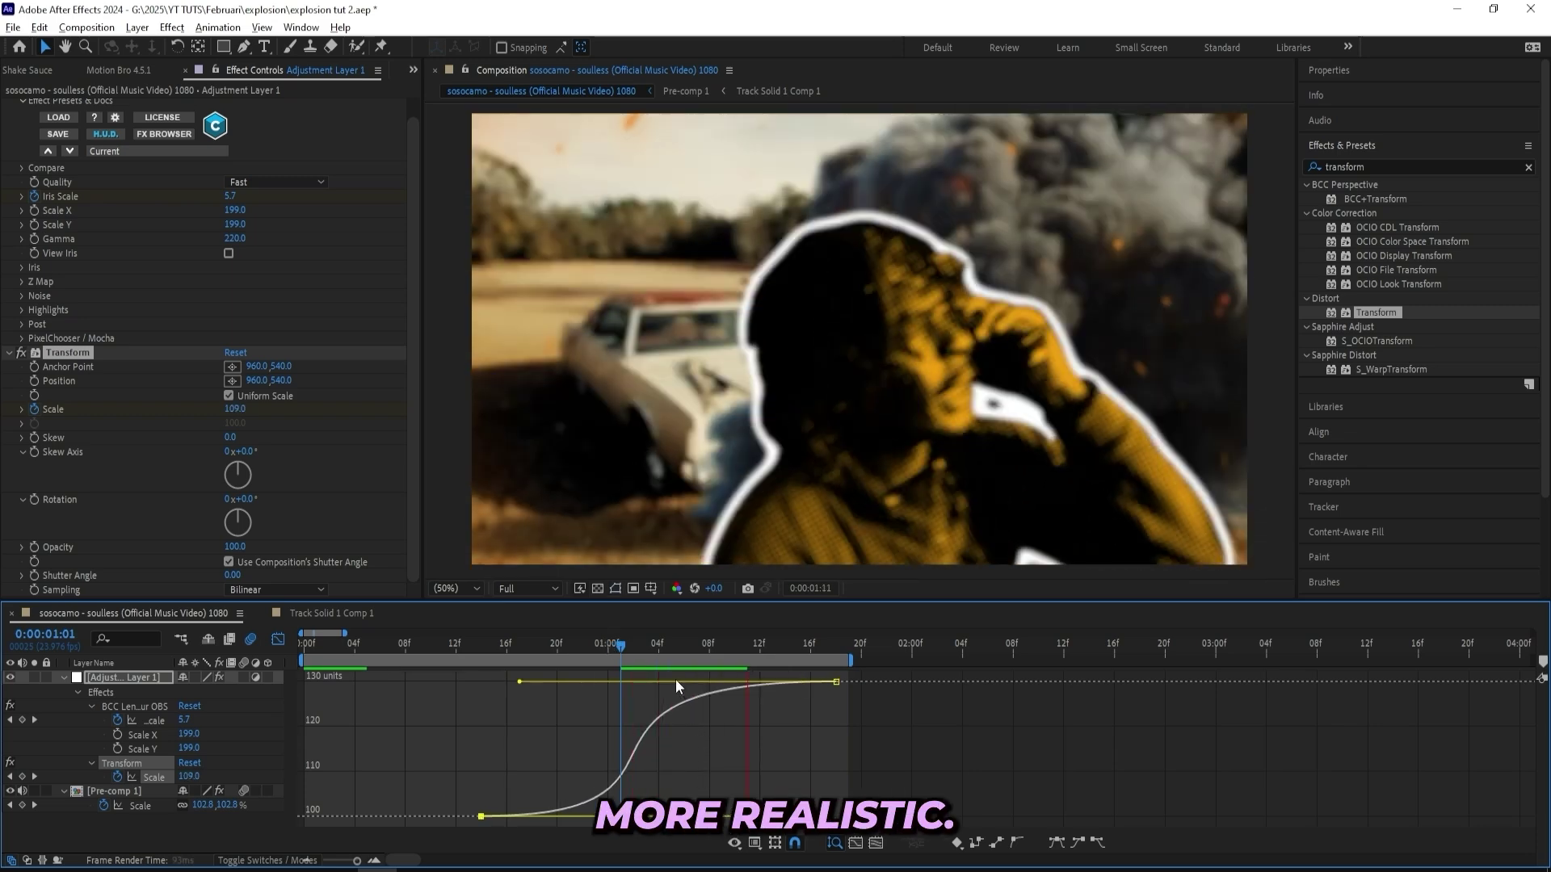
{"action": "key", "text": "shift+F3"}
- Reduce the Iris Scale keyframe at 0:00:01:04, previewing the blur at 10 and settling on 7
{"action": "left_click_drag", "start_coordinate": [485, 651], "coordinate": [660, 651]}
{"action": "left_click", "coordinate": [234, 197]}
{"action": "type", "text": "10"}
{"action": "left_click", "coordinate": [517, 424]}
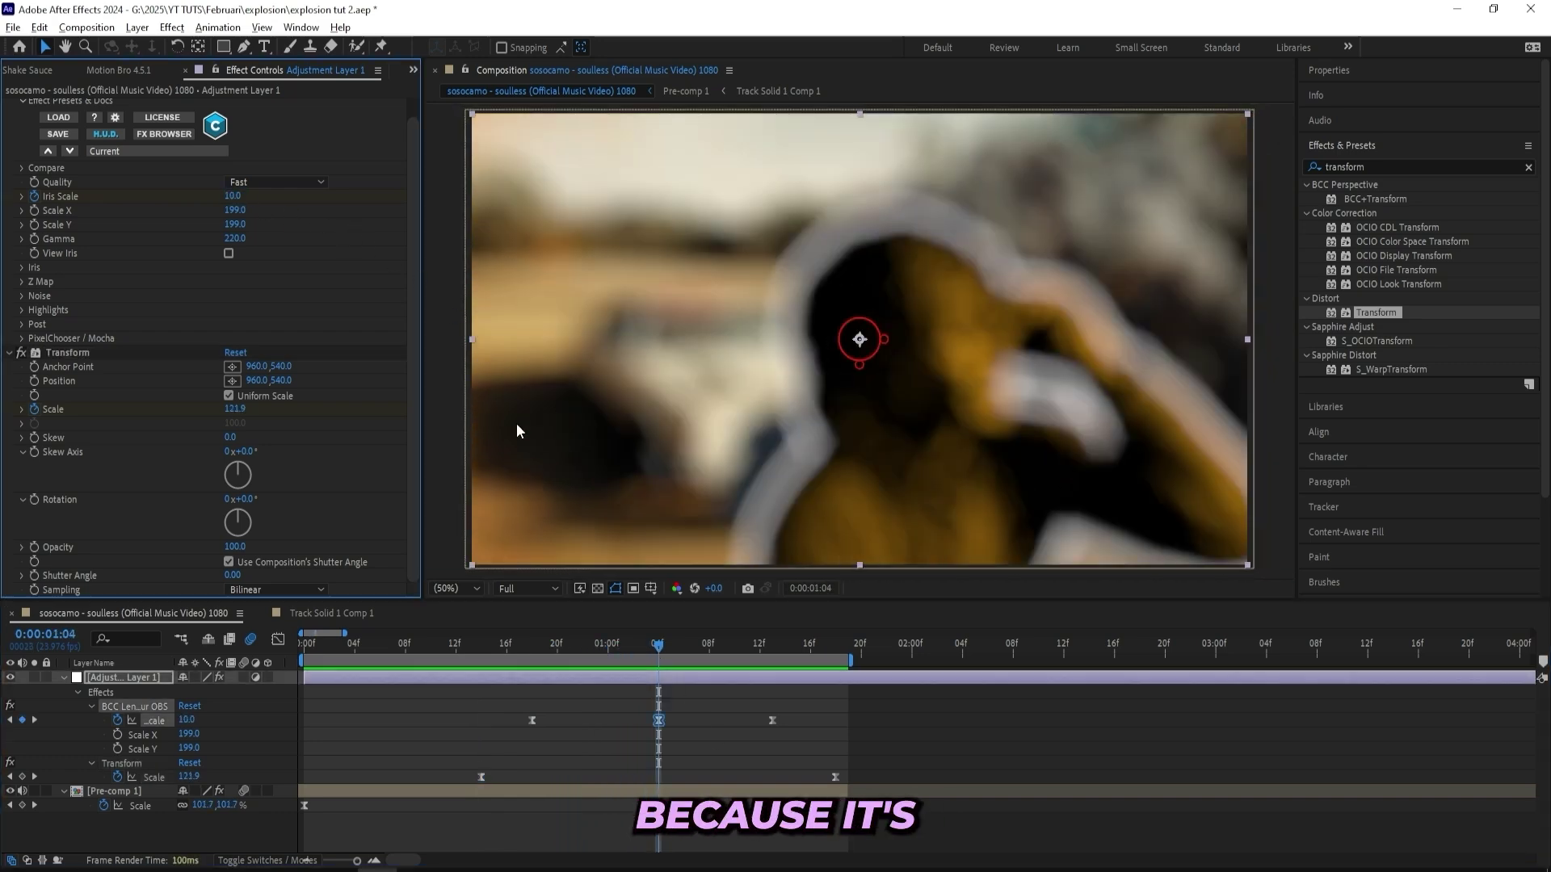
{"action": "left_click_drag", "start_coordinate": [653, 650], "coordinate": [664, 651]}
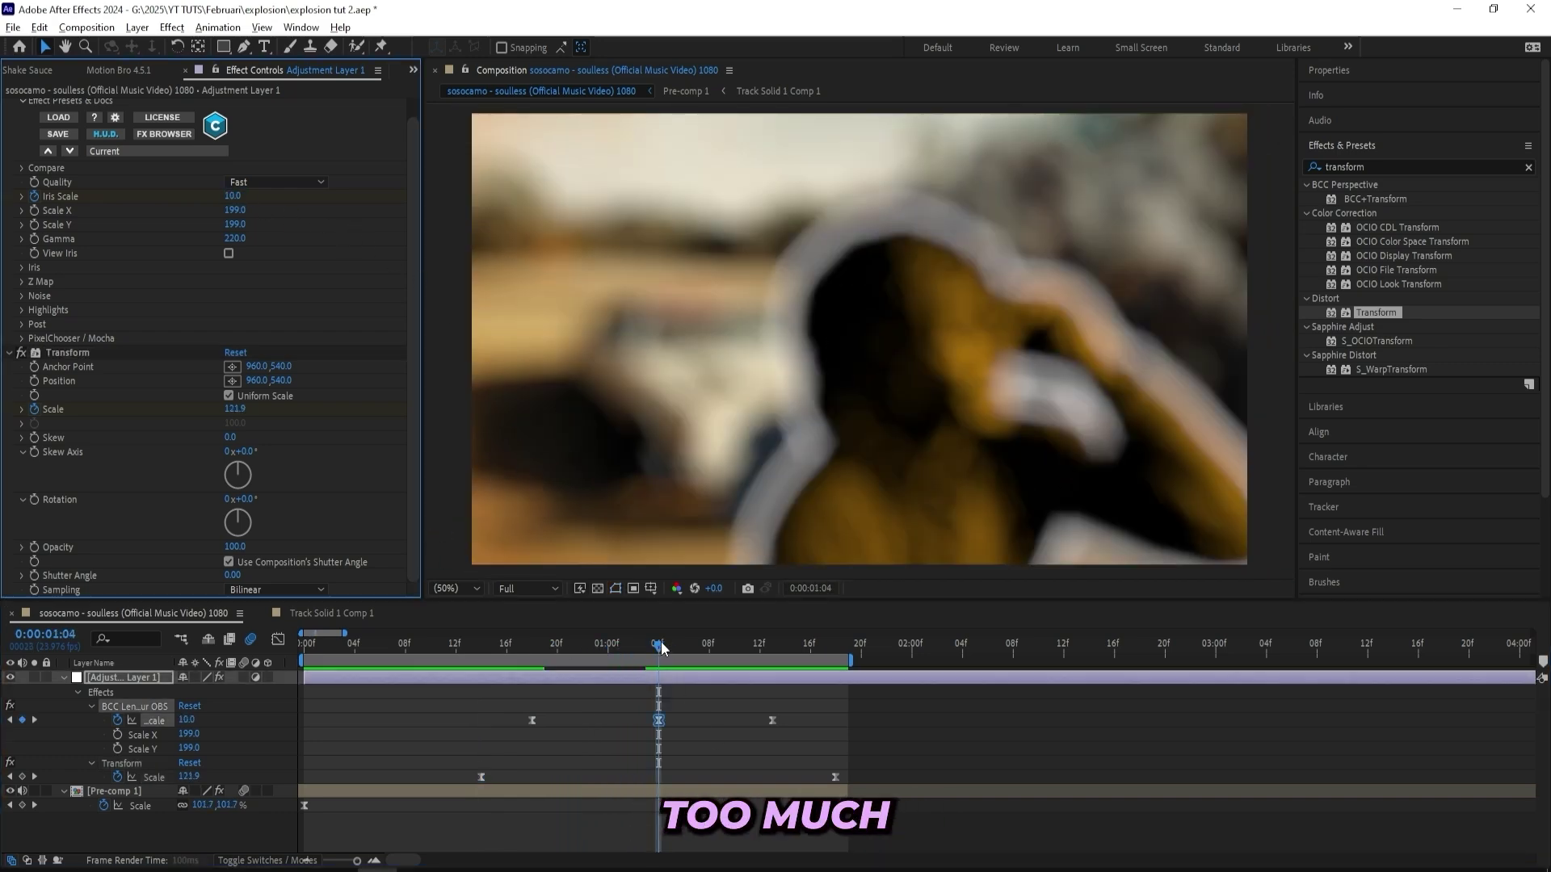
{"action": "key", "text": "space"}
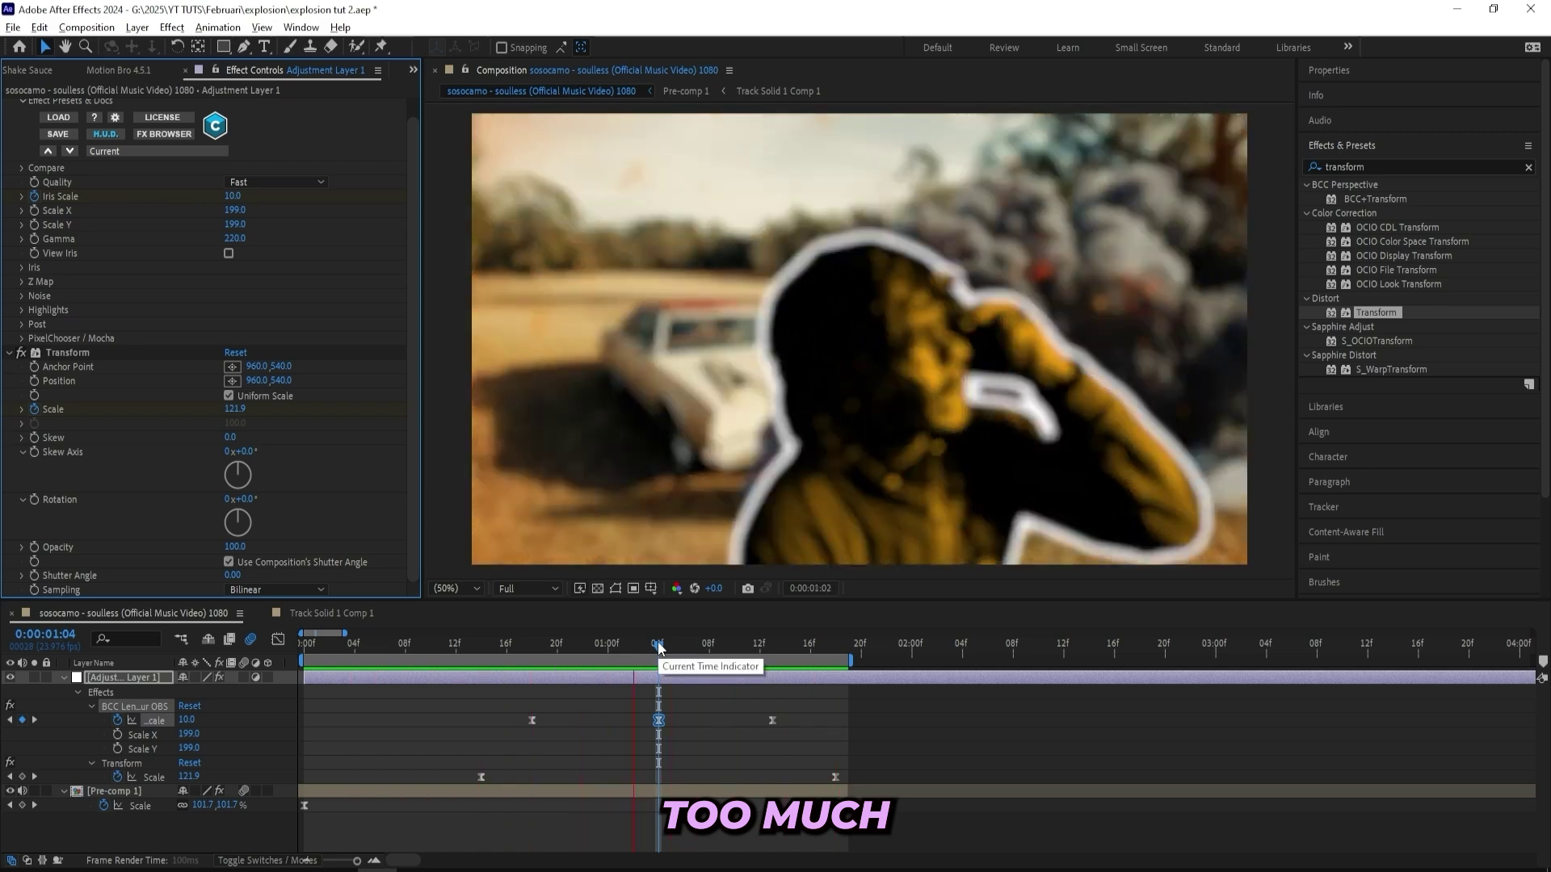
{"action": "key", "text": "space"}
{"action": "left_click", "coordinate": [233, 196]}
{"action": "key", "text": "Return"}
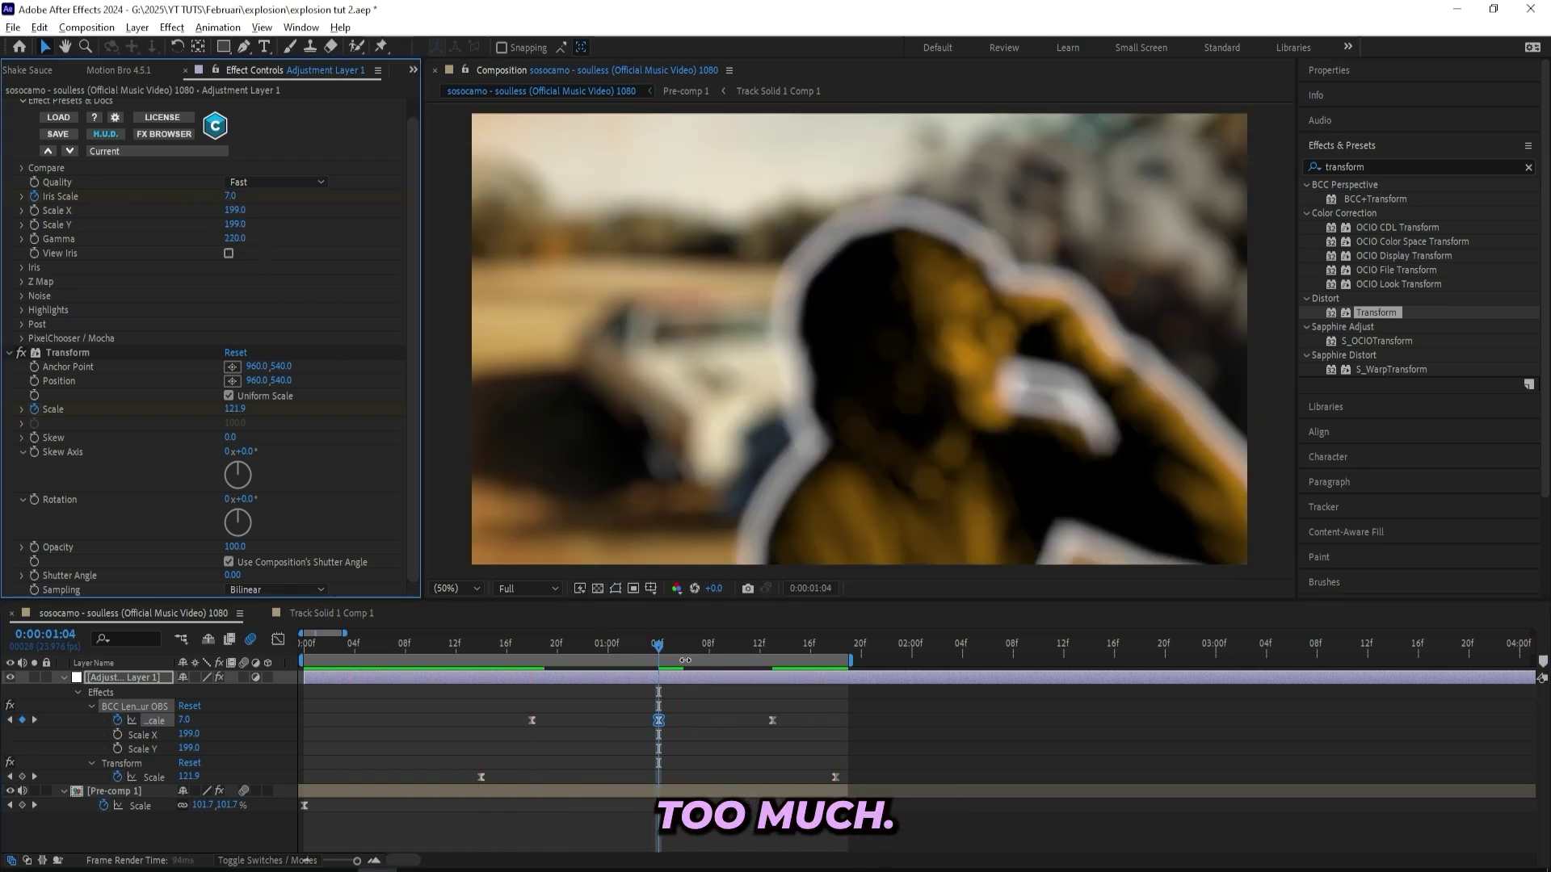
- Preview the softened lens blur and add a second adjustment layer at the top of the main composition
{"action": "key", "text": "space"}
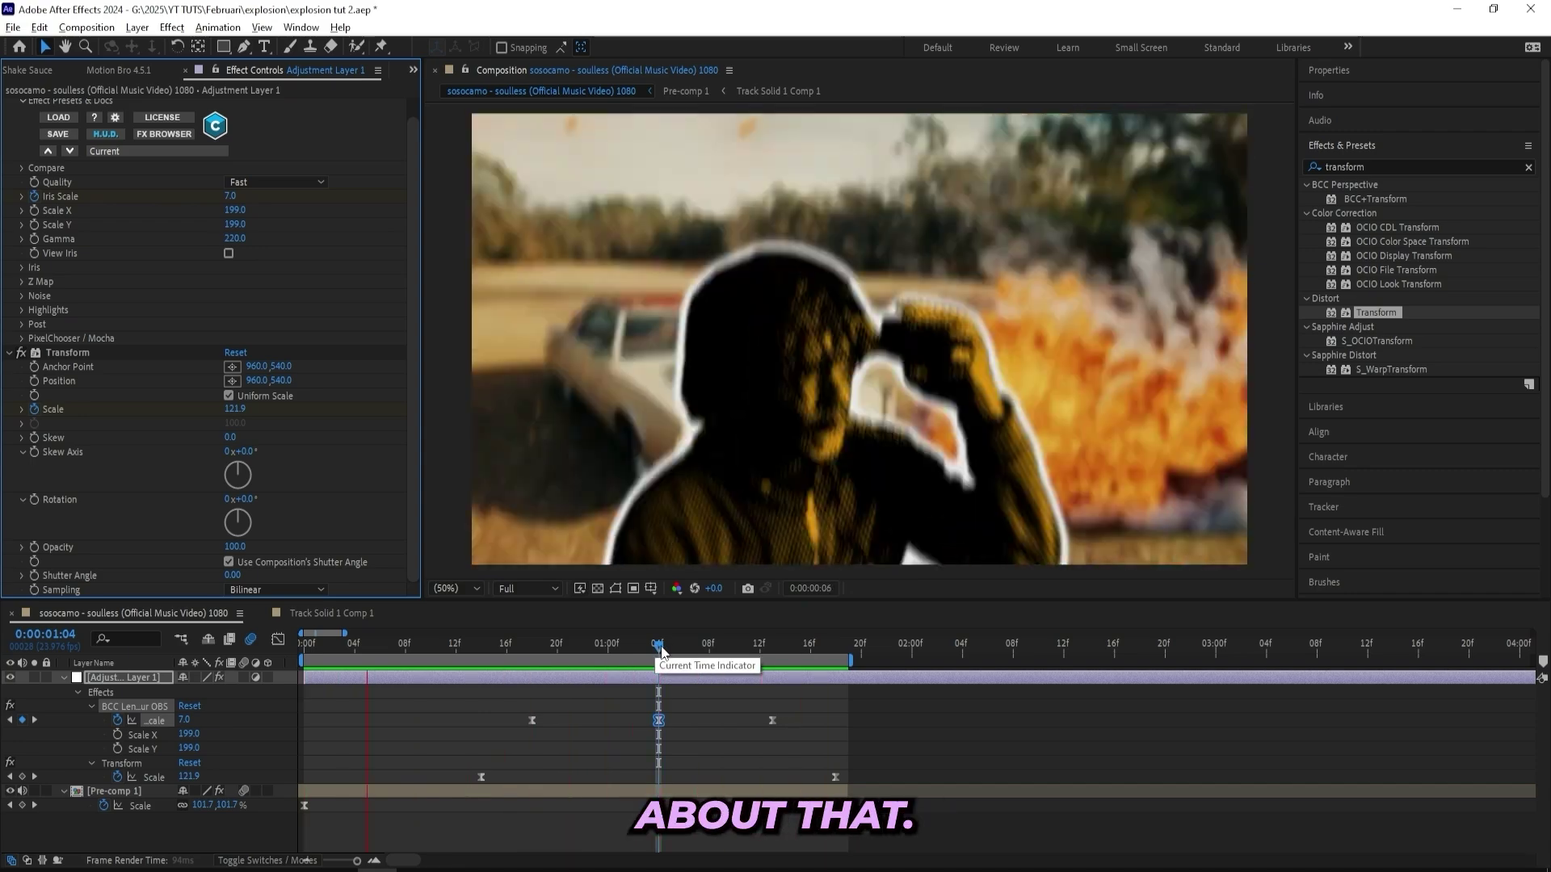
{"action": "right_click", "coordinate": [412, 718]}
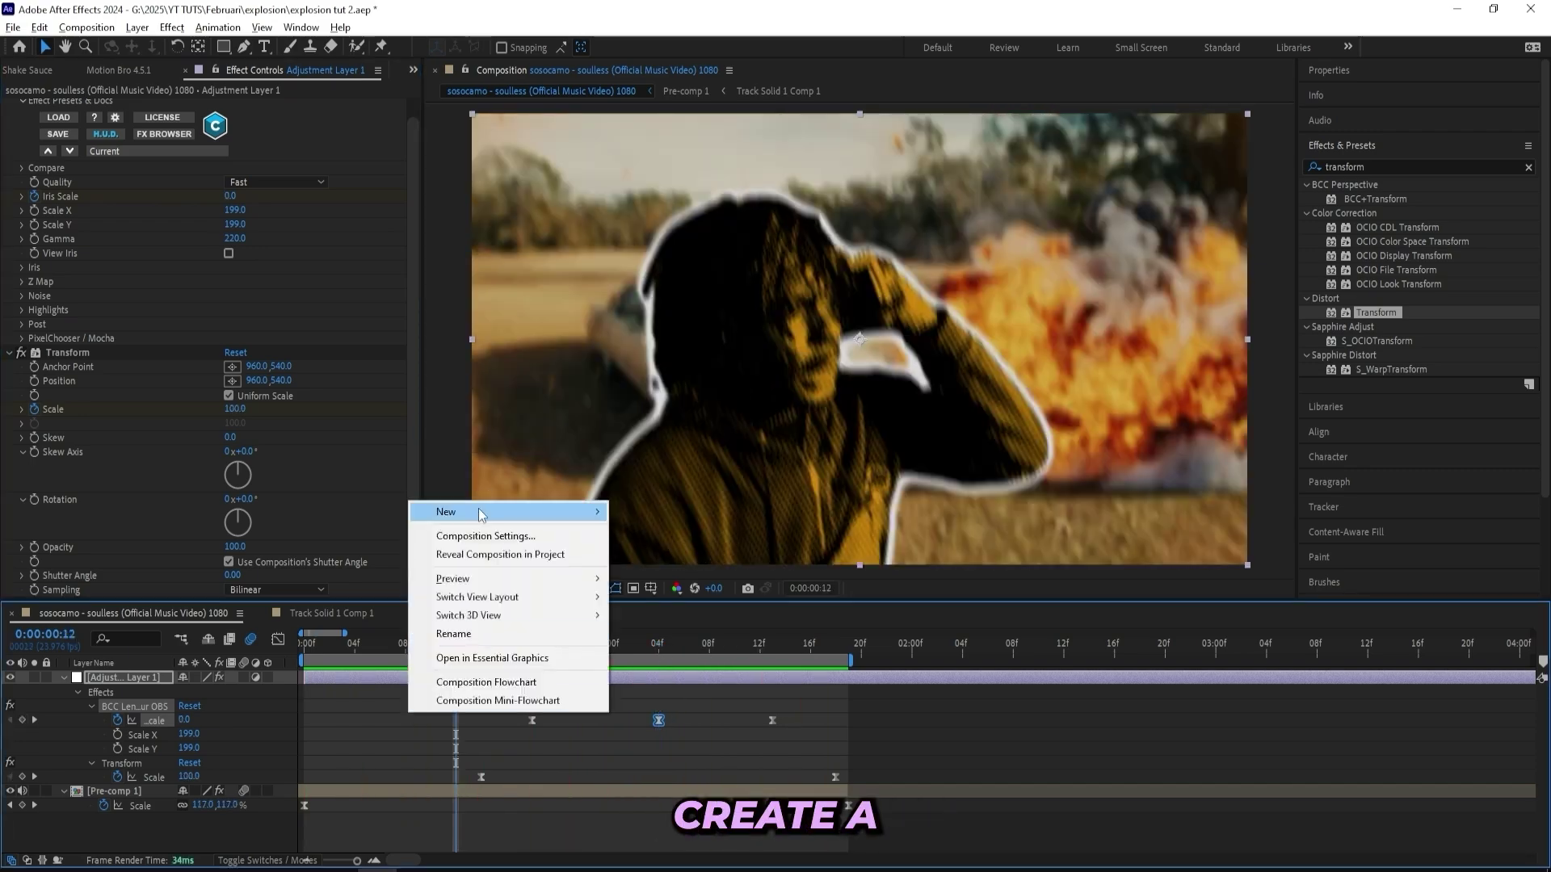
{"action": "mouse_move", "coordinate": [485, 517]}
{"action": "left_click", "coordinate": [670, 647]}
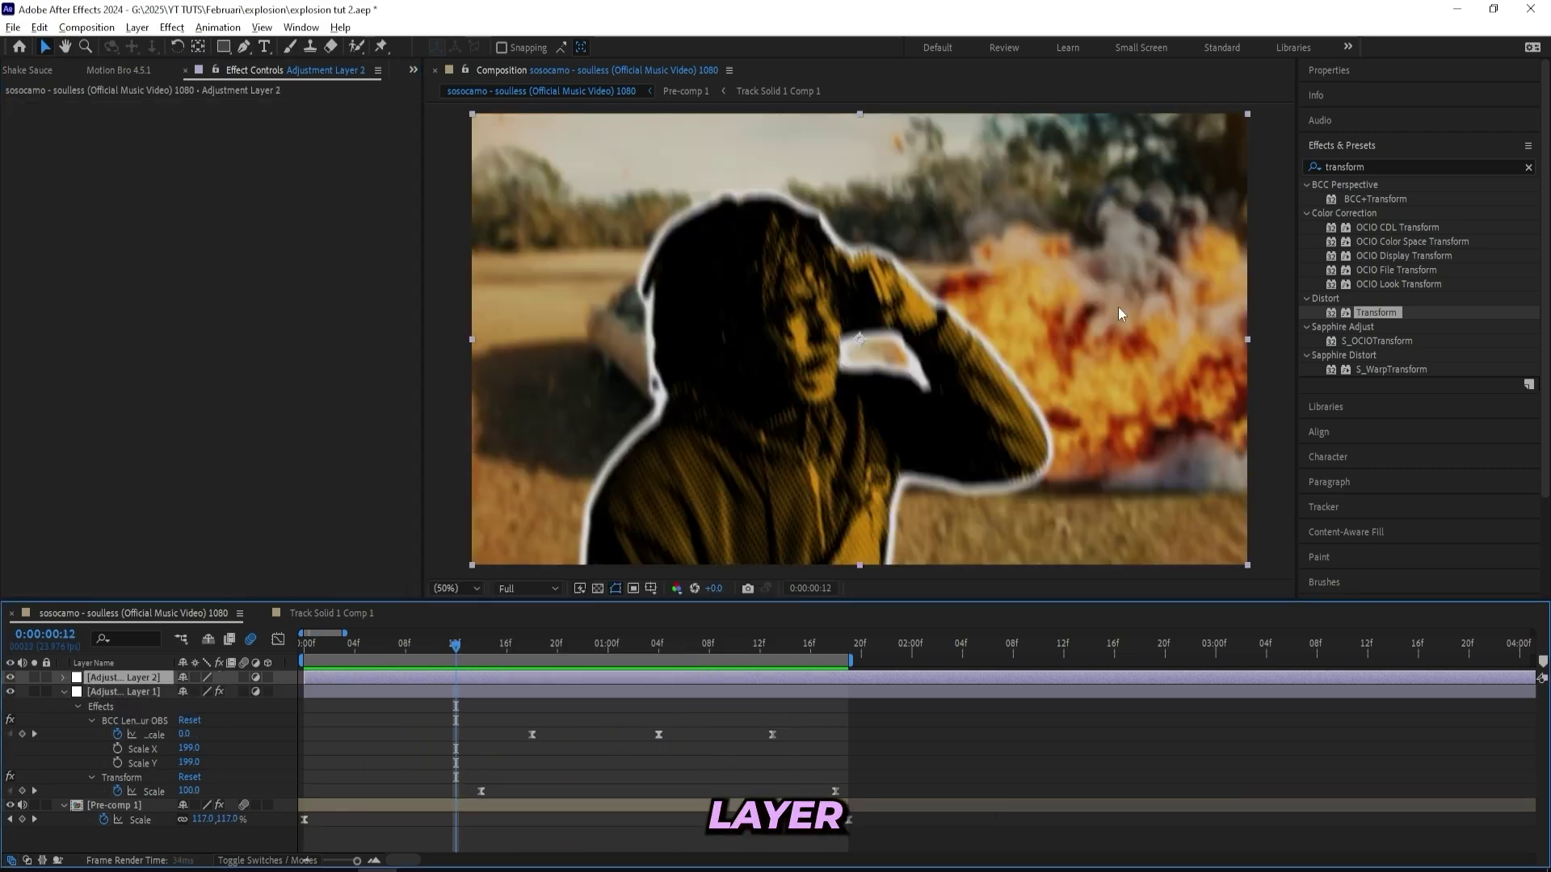
- Apply the standard Posterize Time effect to the new adjustment layer with a Frame Rate of 12
{"action": "left_click", "coordinate": [1381, 168]}
{"action": "type", "text": "posterize time"}
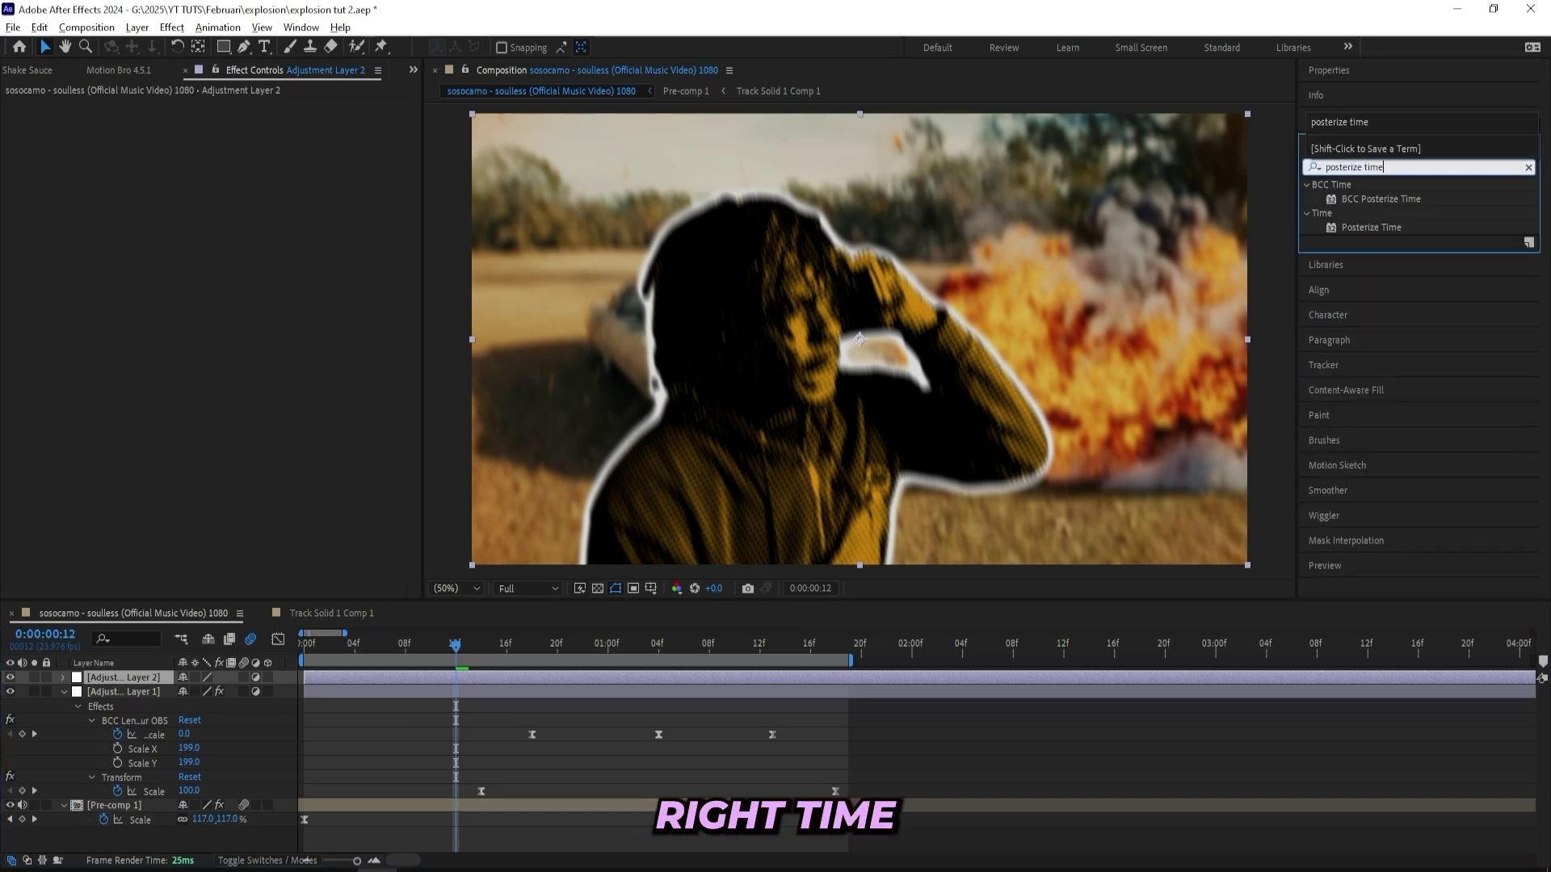
{"action": "left_click_drag", "start_coordinate": [1360, 234], "coordinate": [257, 239]}
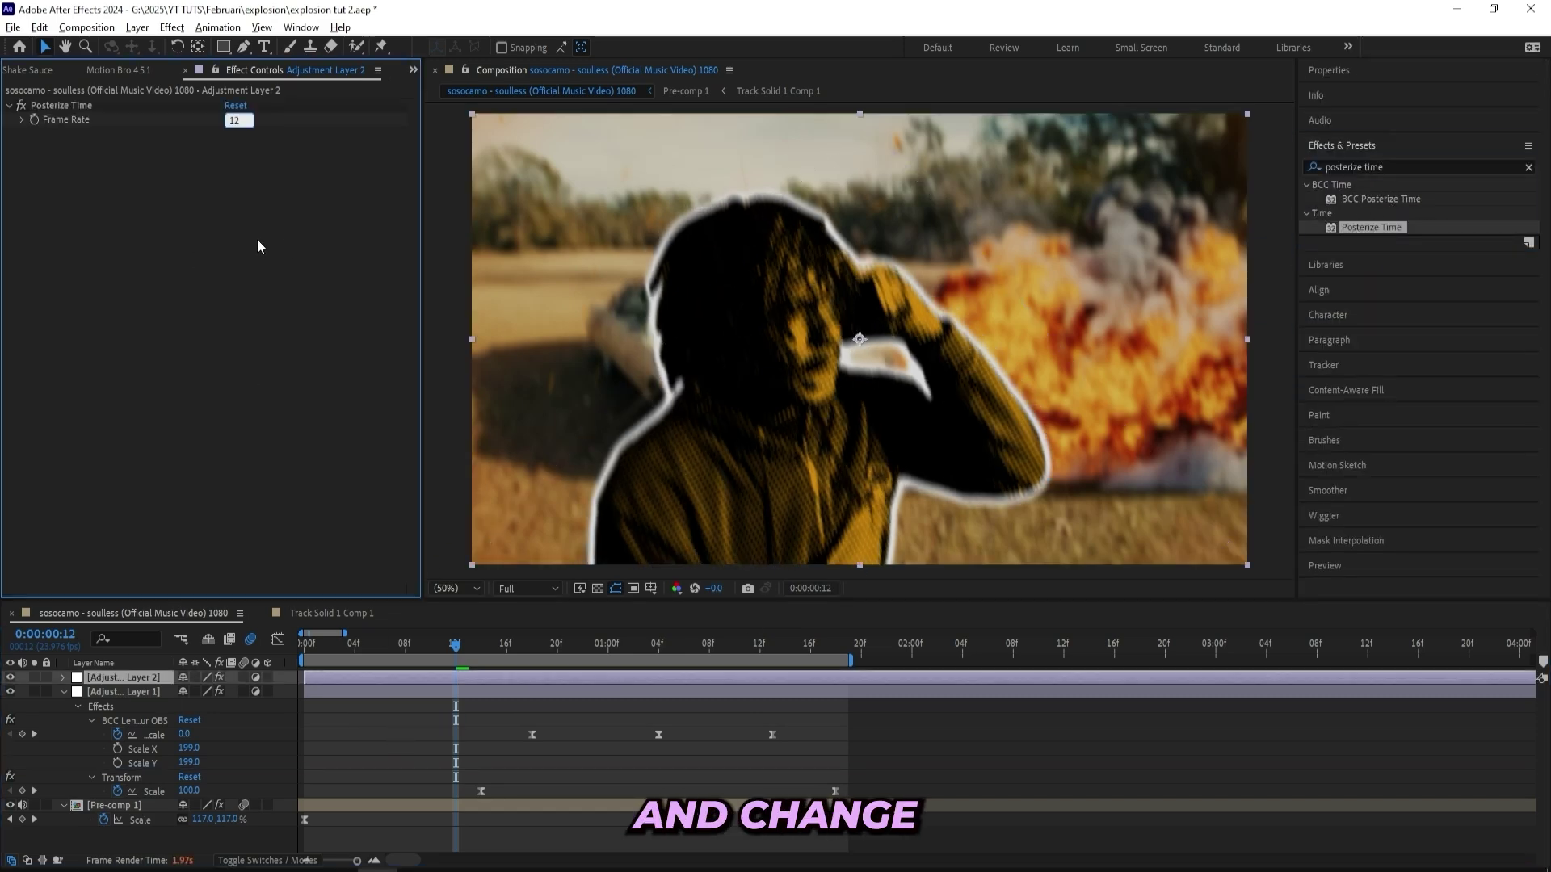
{"action": "left_click", "coordinate": [361, 636]}
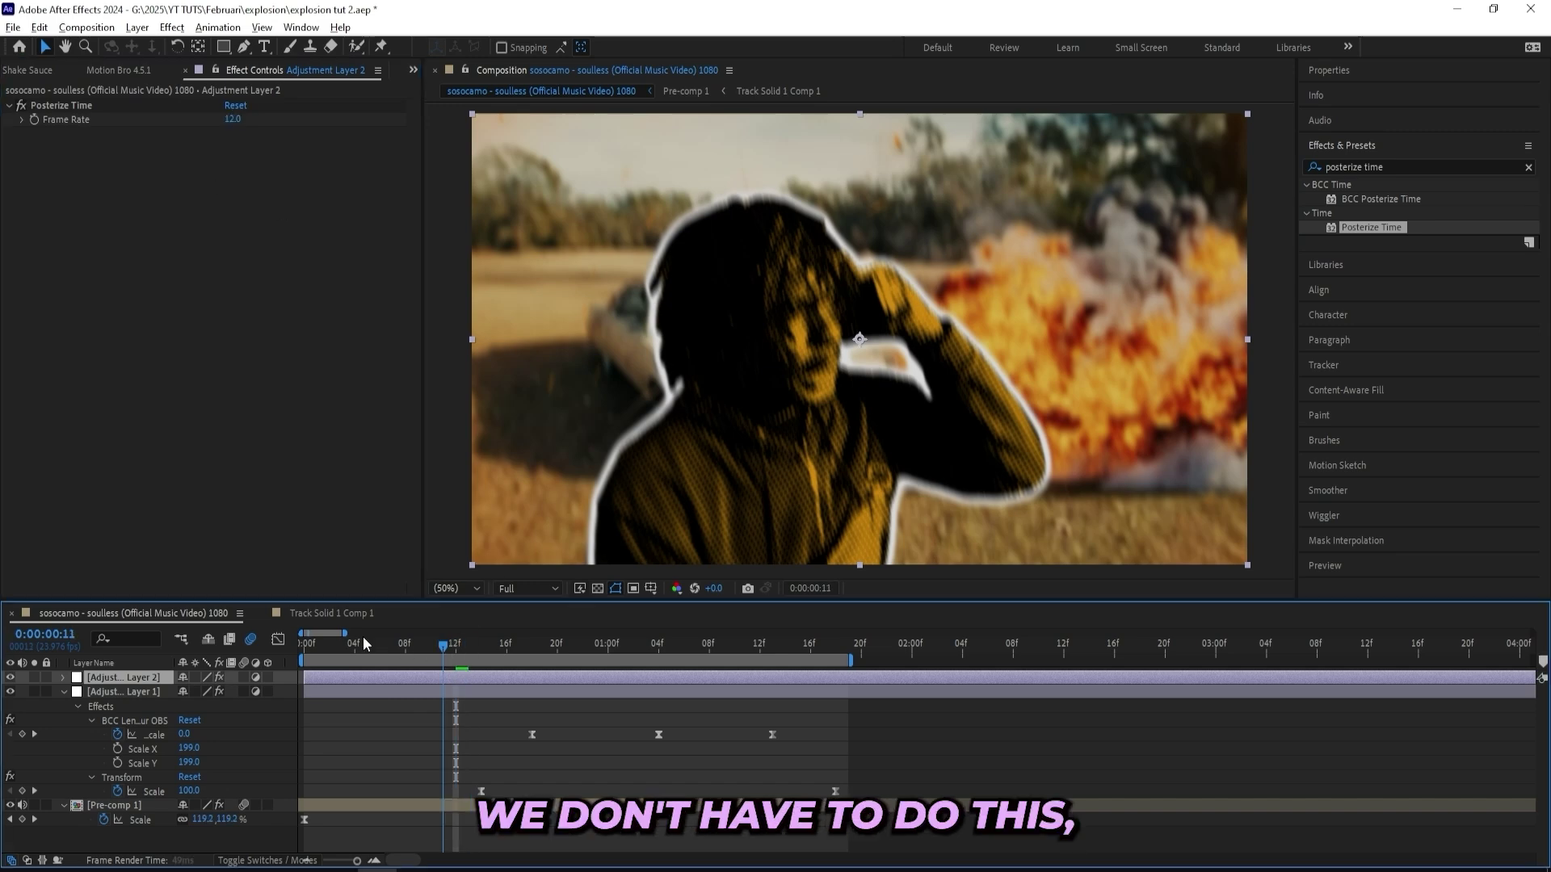
- Save the project and preview the finished shot from the first frame
{"action": "key", "text": "Home"}
{"action": "key", "text": "ctrl+s"}
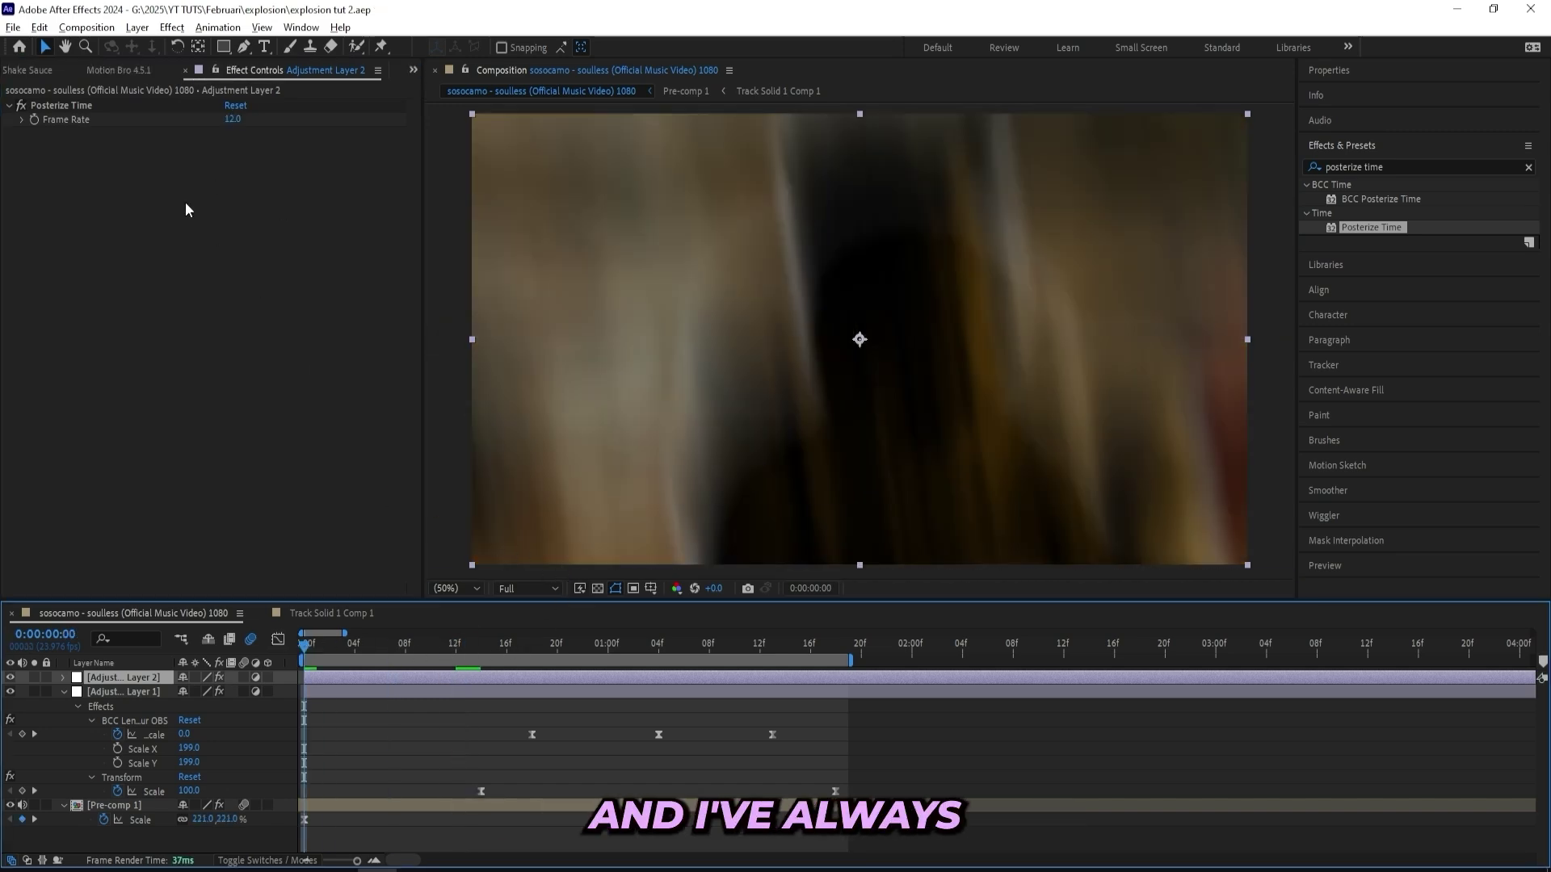
{"action": "key", "text": "space"}
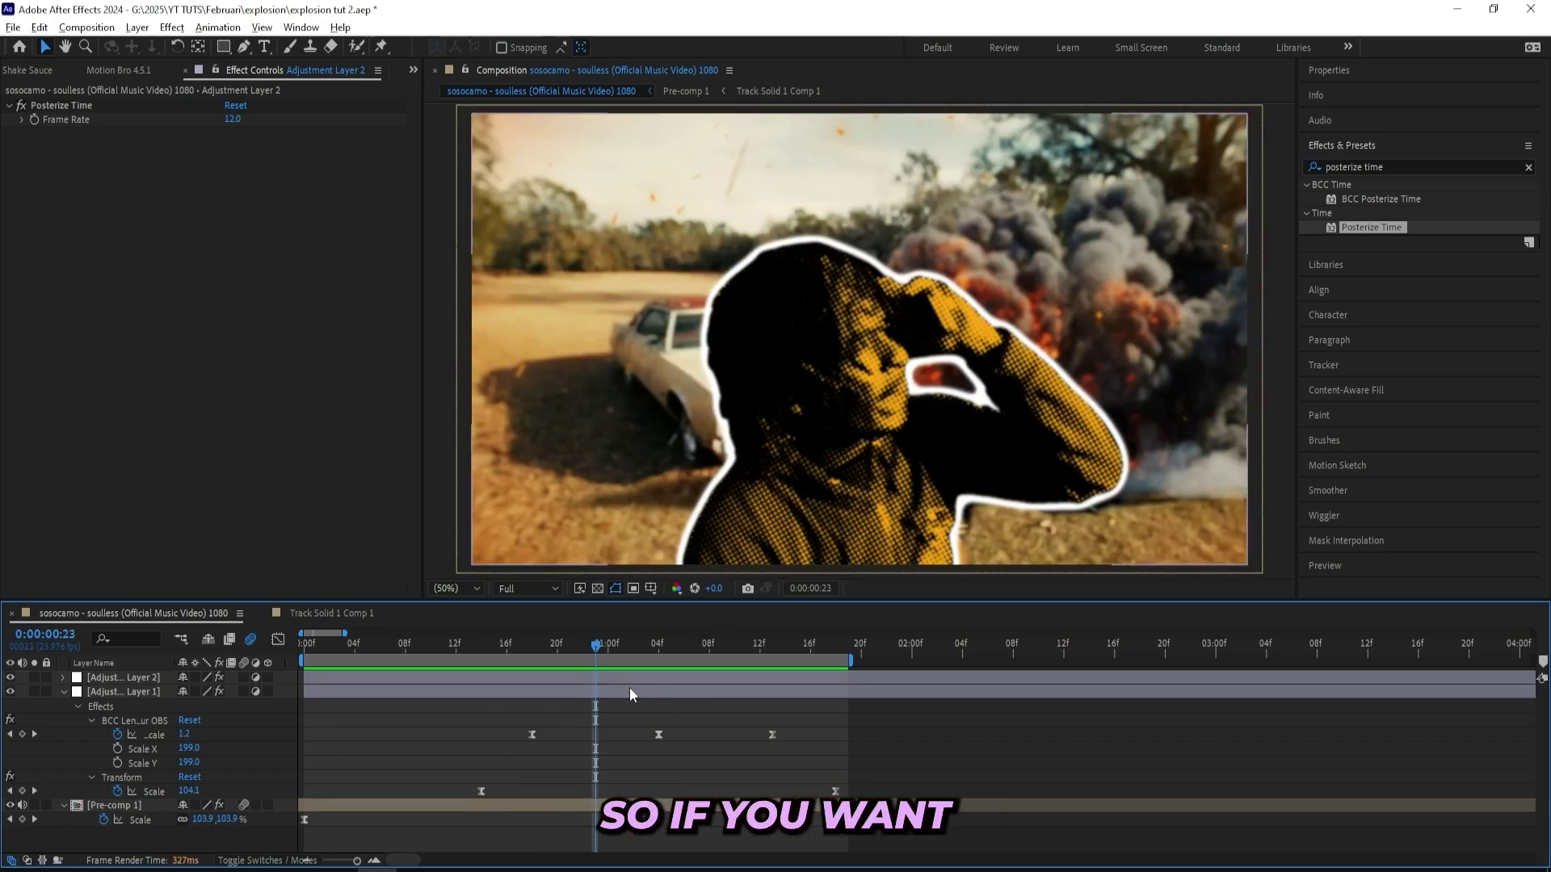
{"action": "left_click_drag", "start_coordinate": [598, 644], "coordinate": [756, 639]}
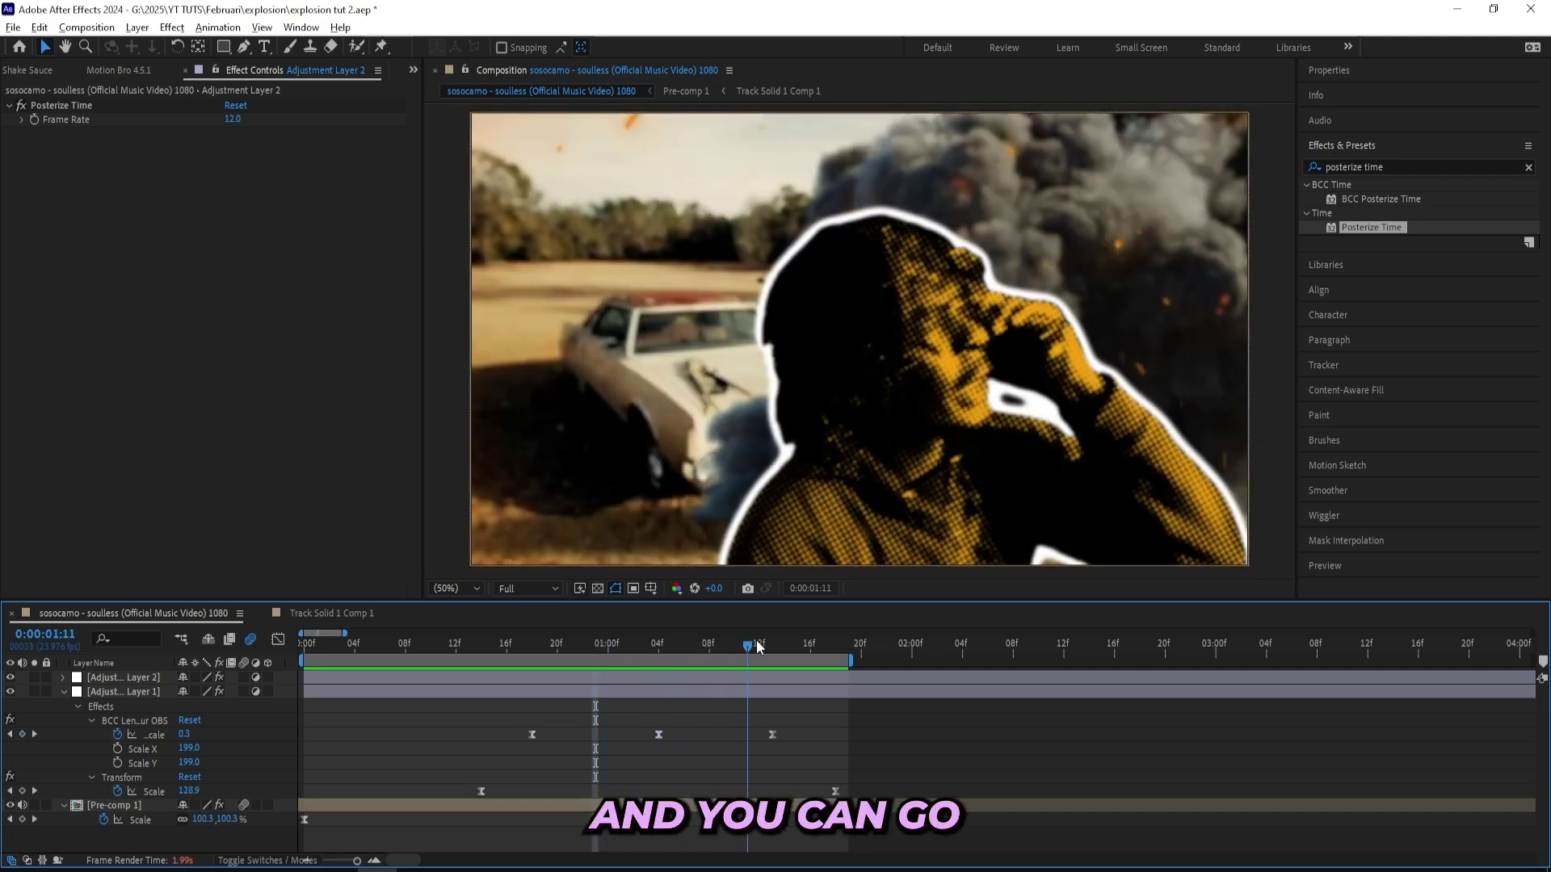
{"action": "left_click", "coordinate": [759, 693]}
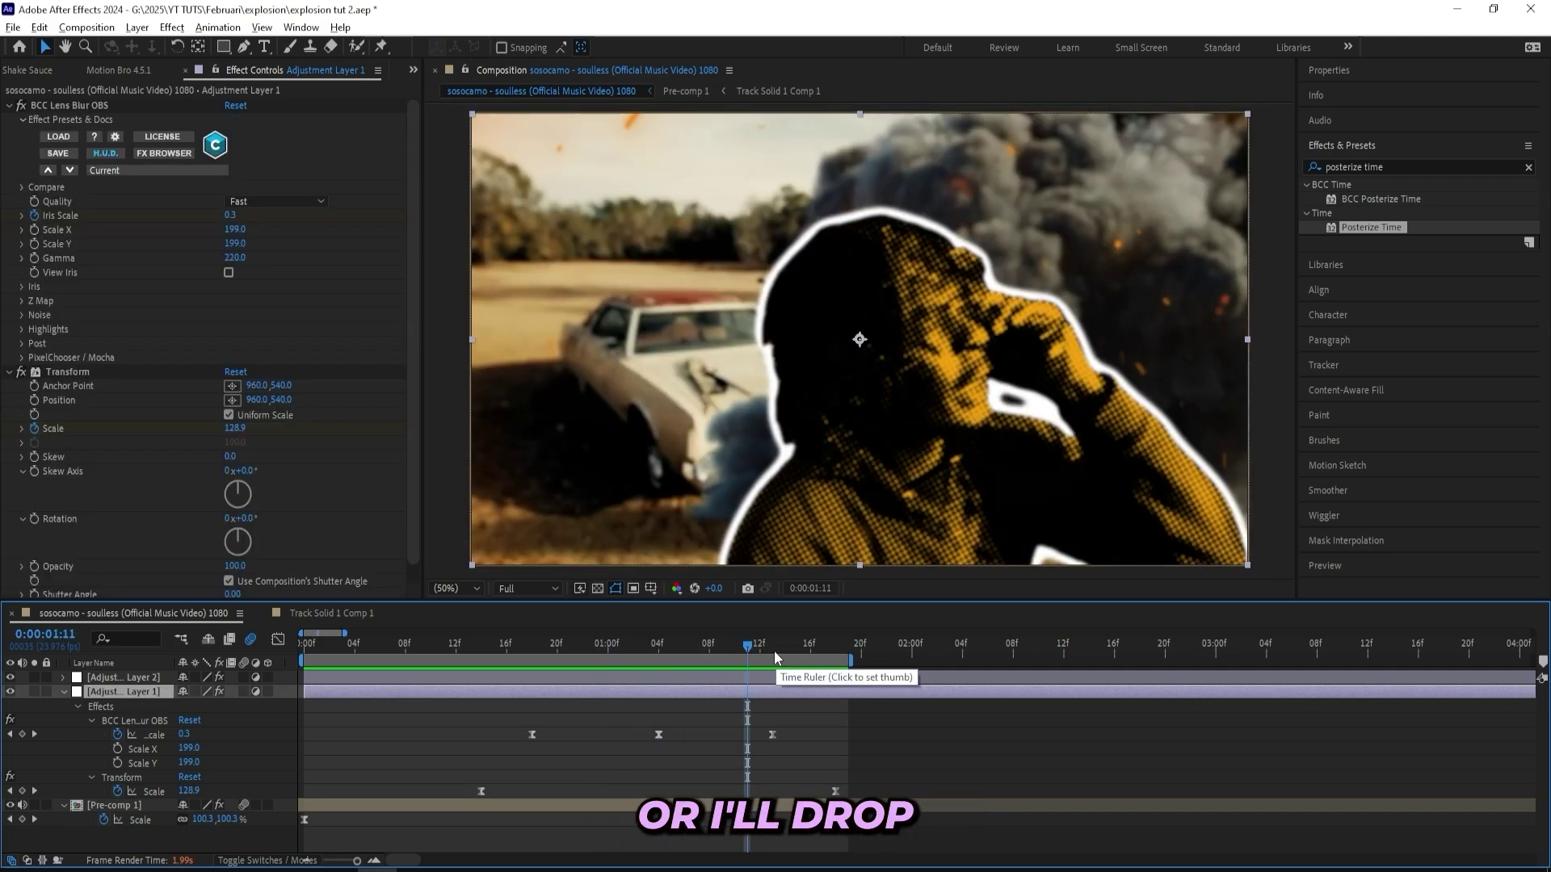
{"action": "left_click", "coordinate": [520, 645]}
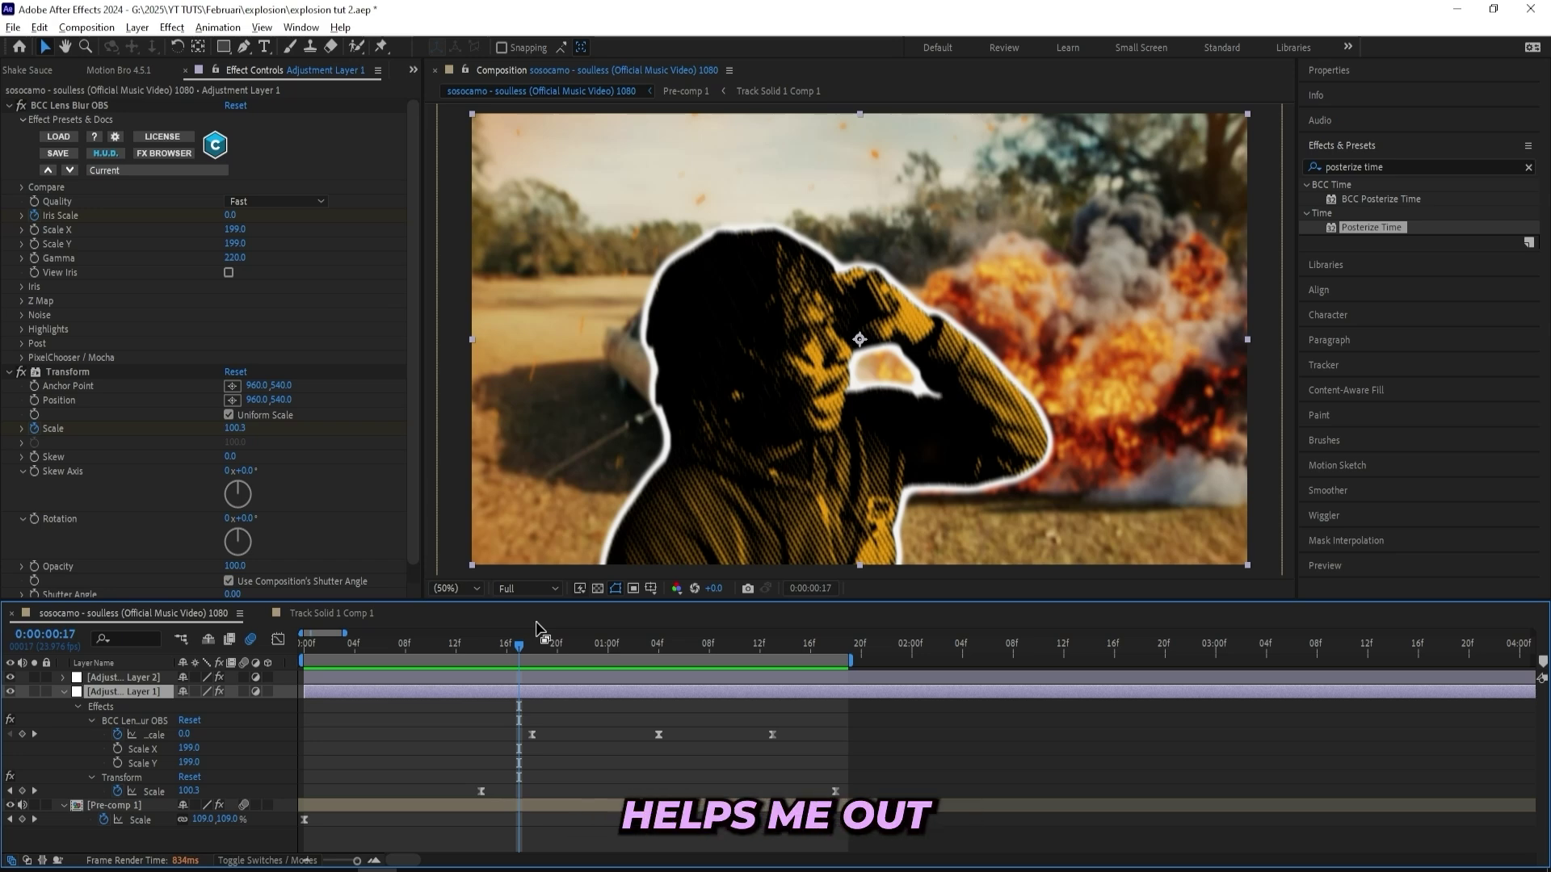
{"action": "left_click_drag", "start_coordinate": [539, 628], "coordinate": [299, 788]}
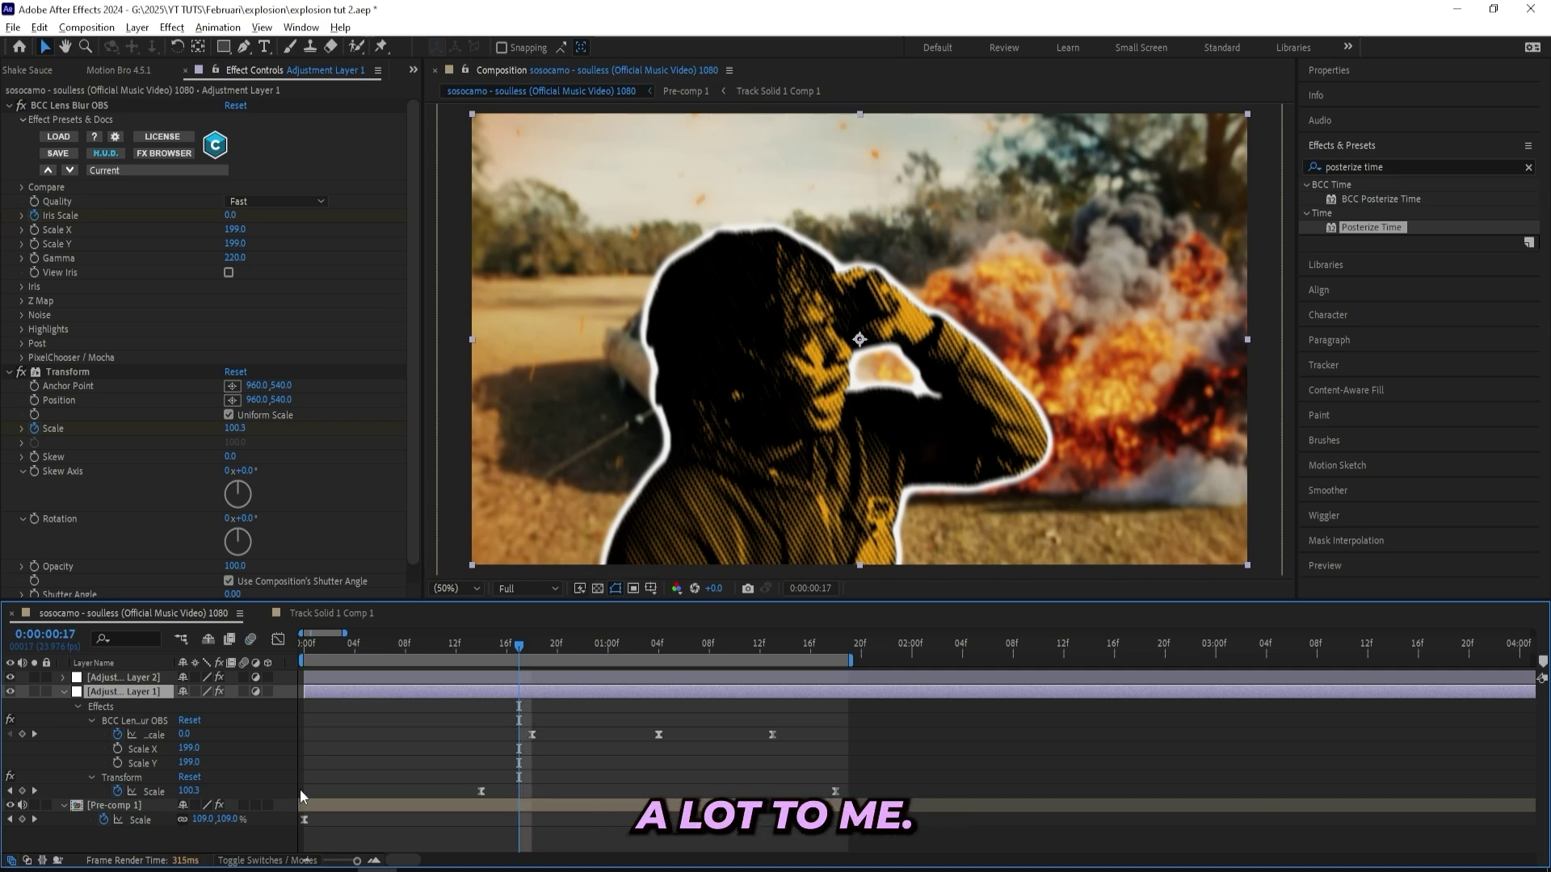